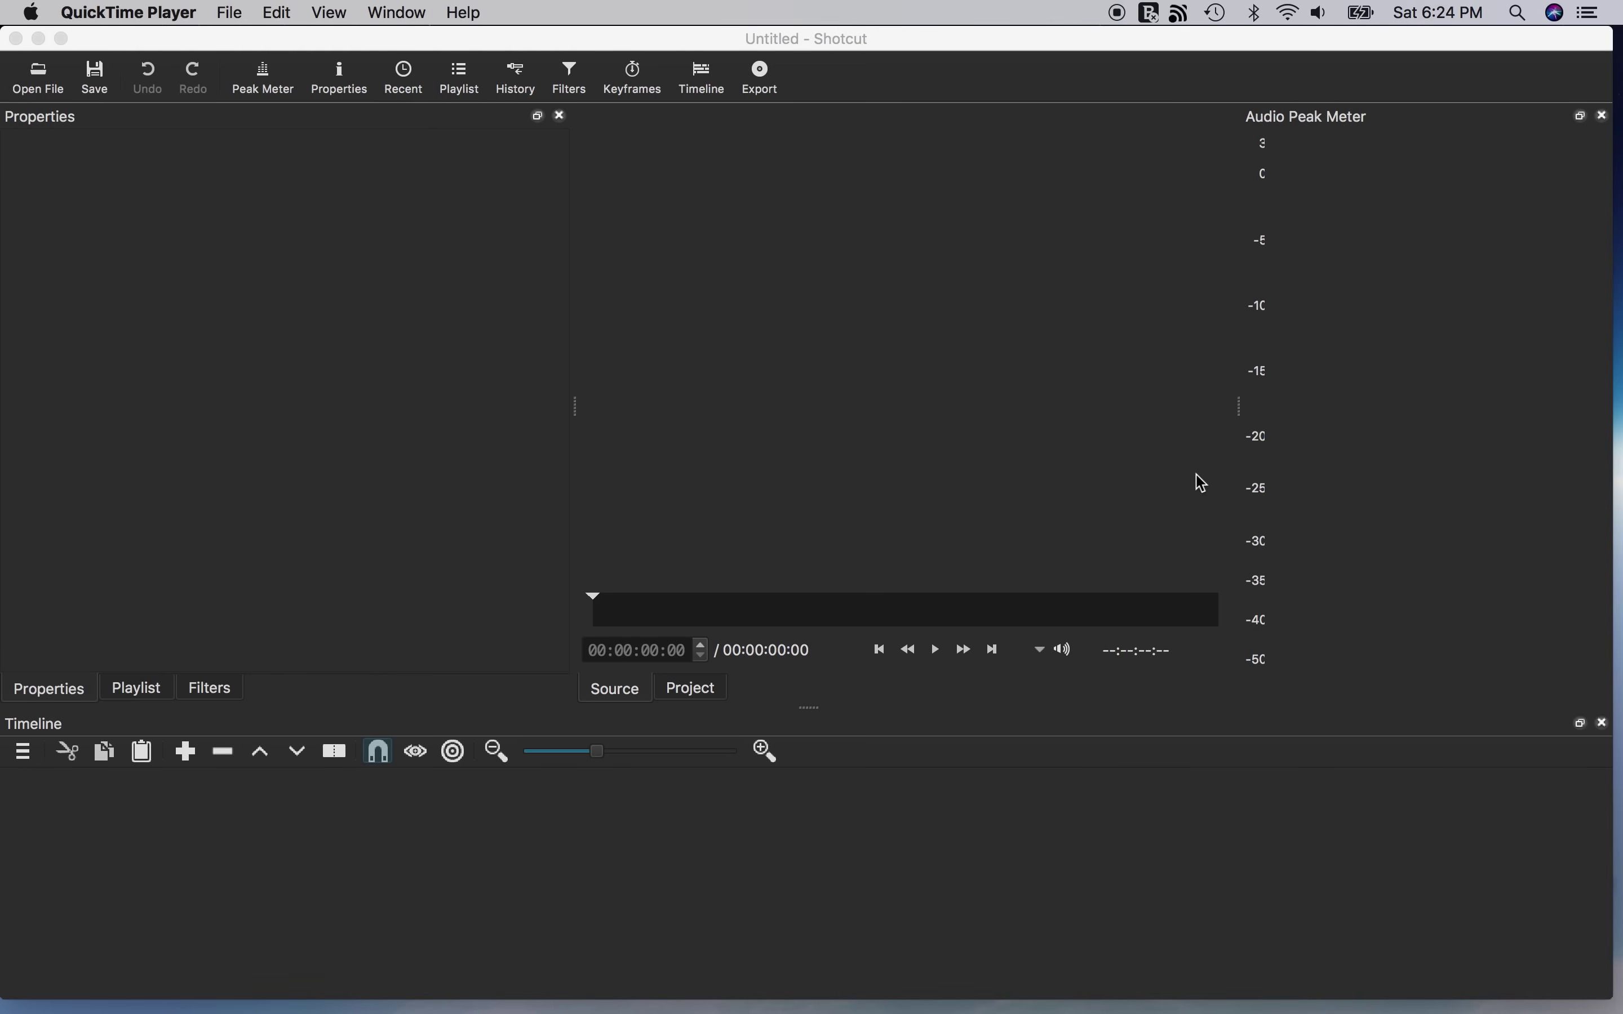
Hide and restore the Timeline, then close and reopen the Properties and Playlist panels, leaving Playlist shown
click(1602, 722)
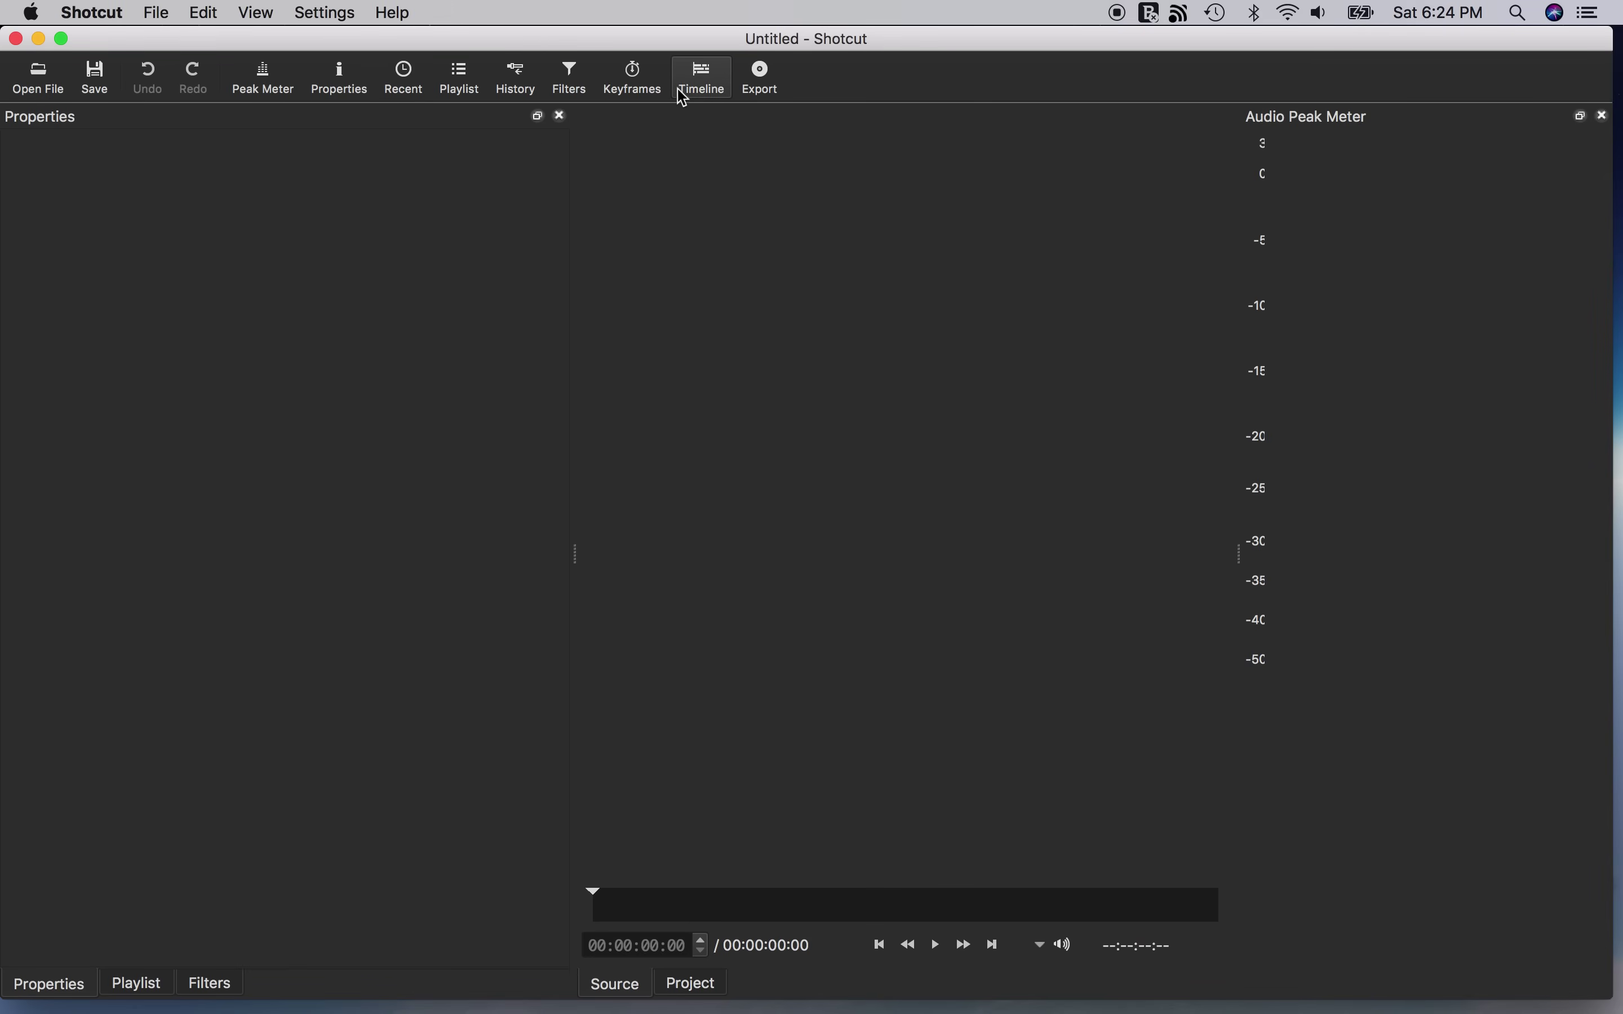
click(702, 84)
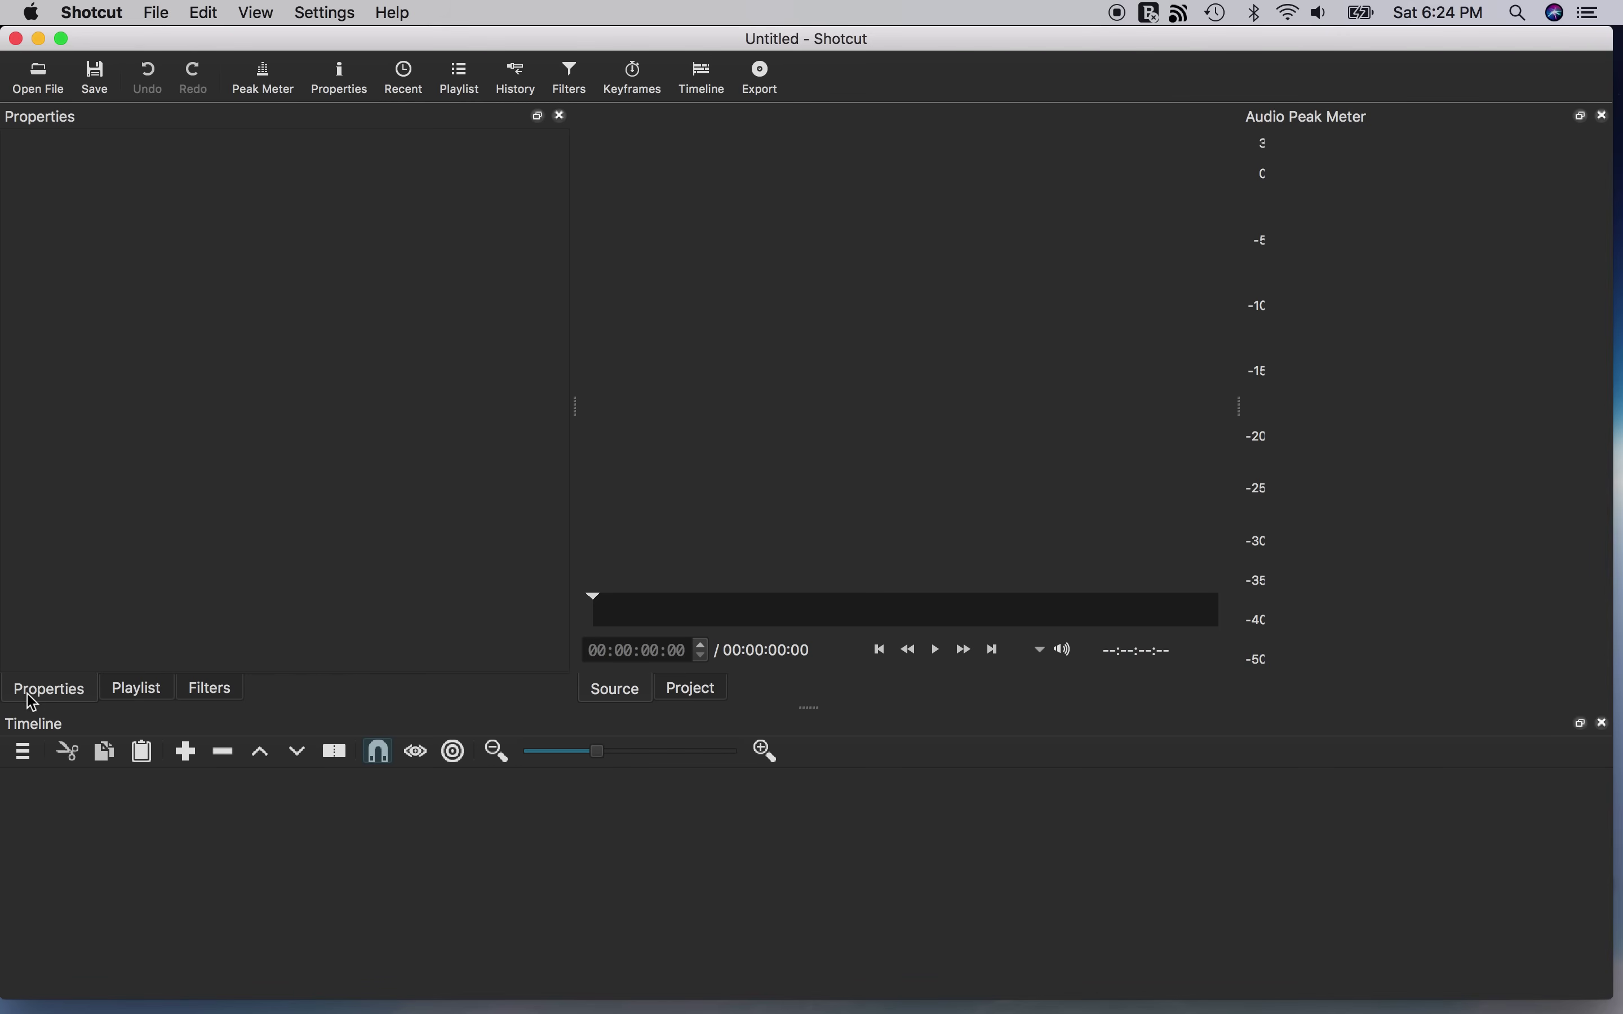
click(561, 116)
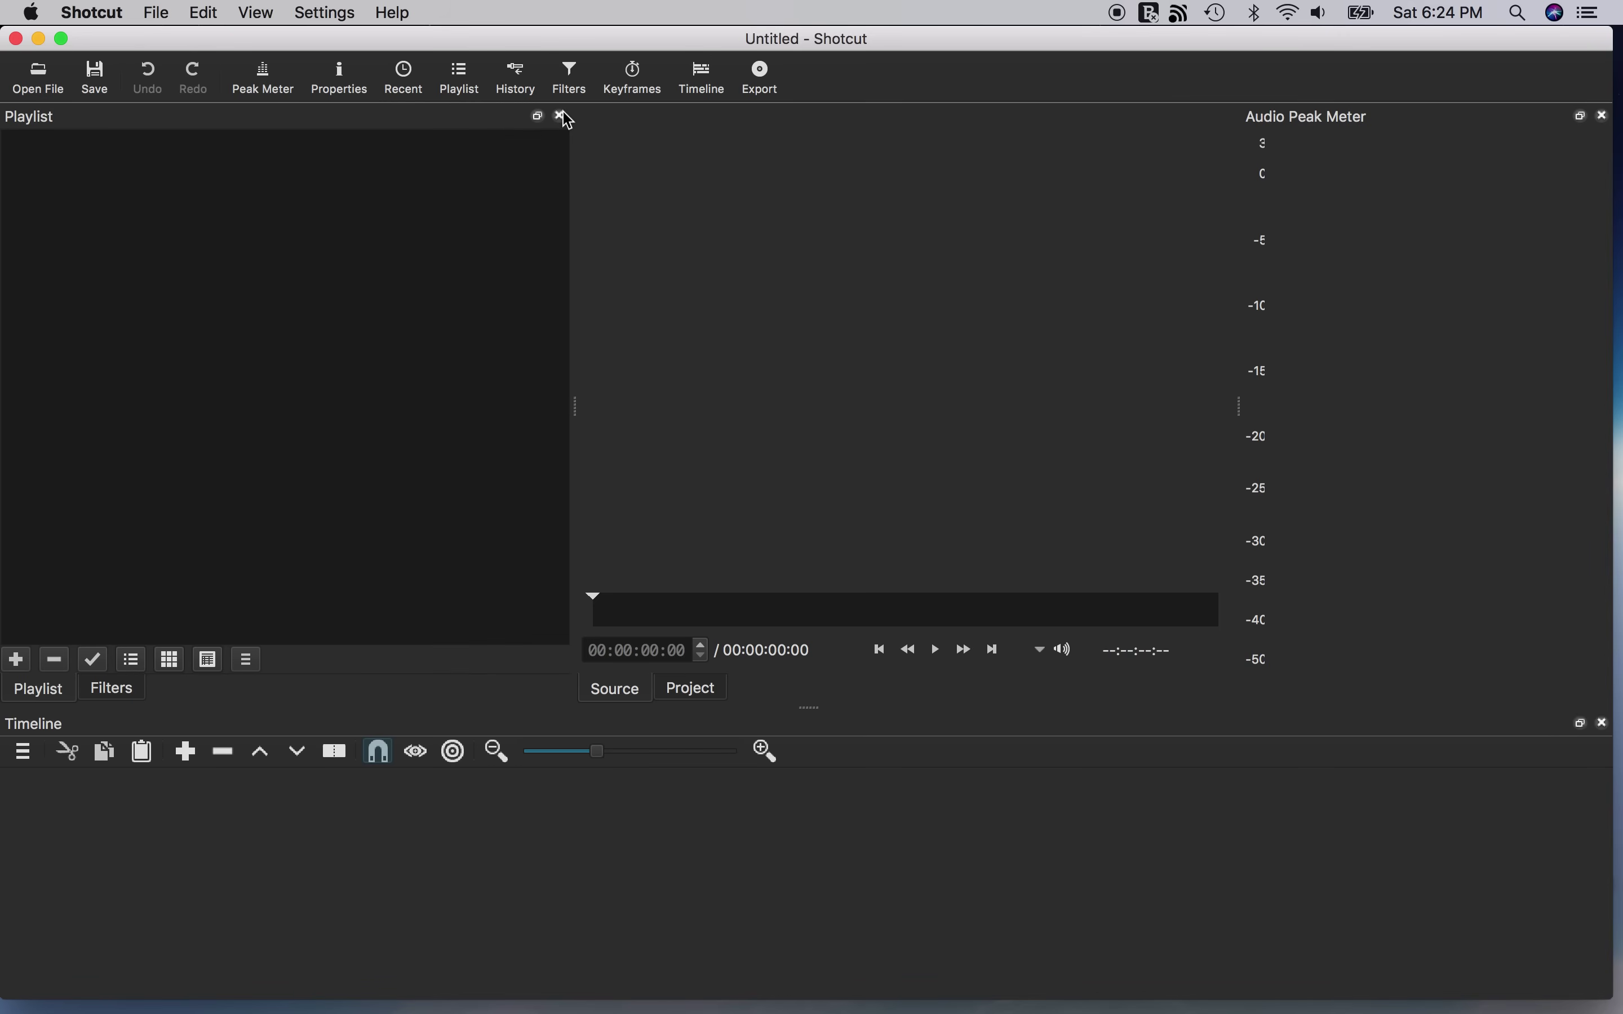
click(561, 116)
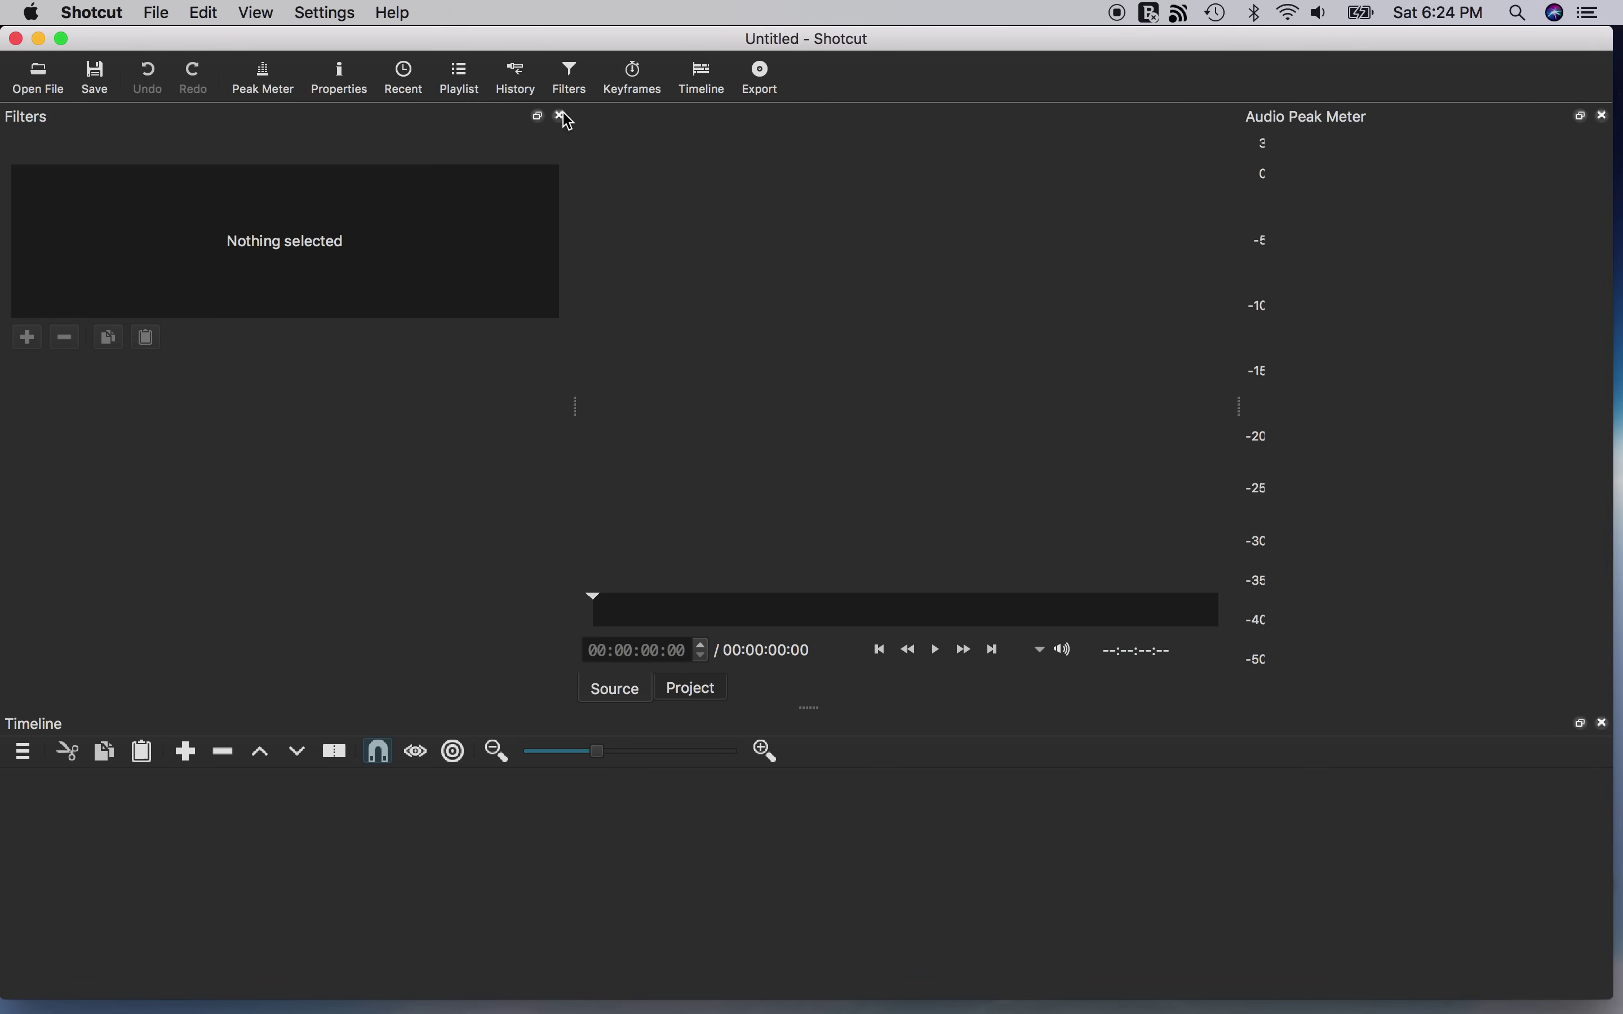
click(360, 88)
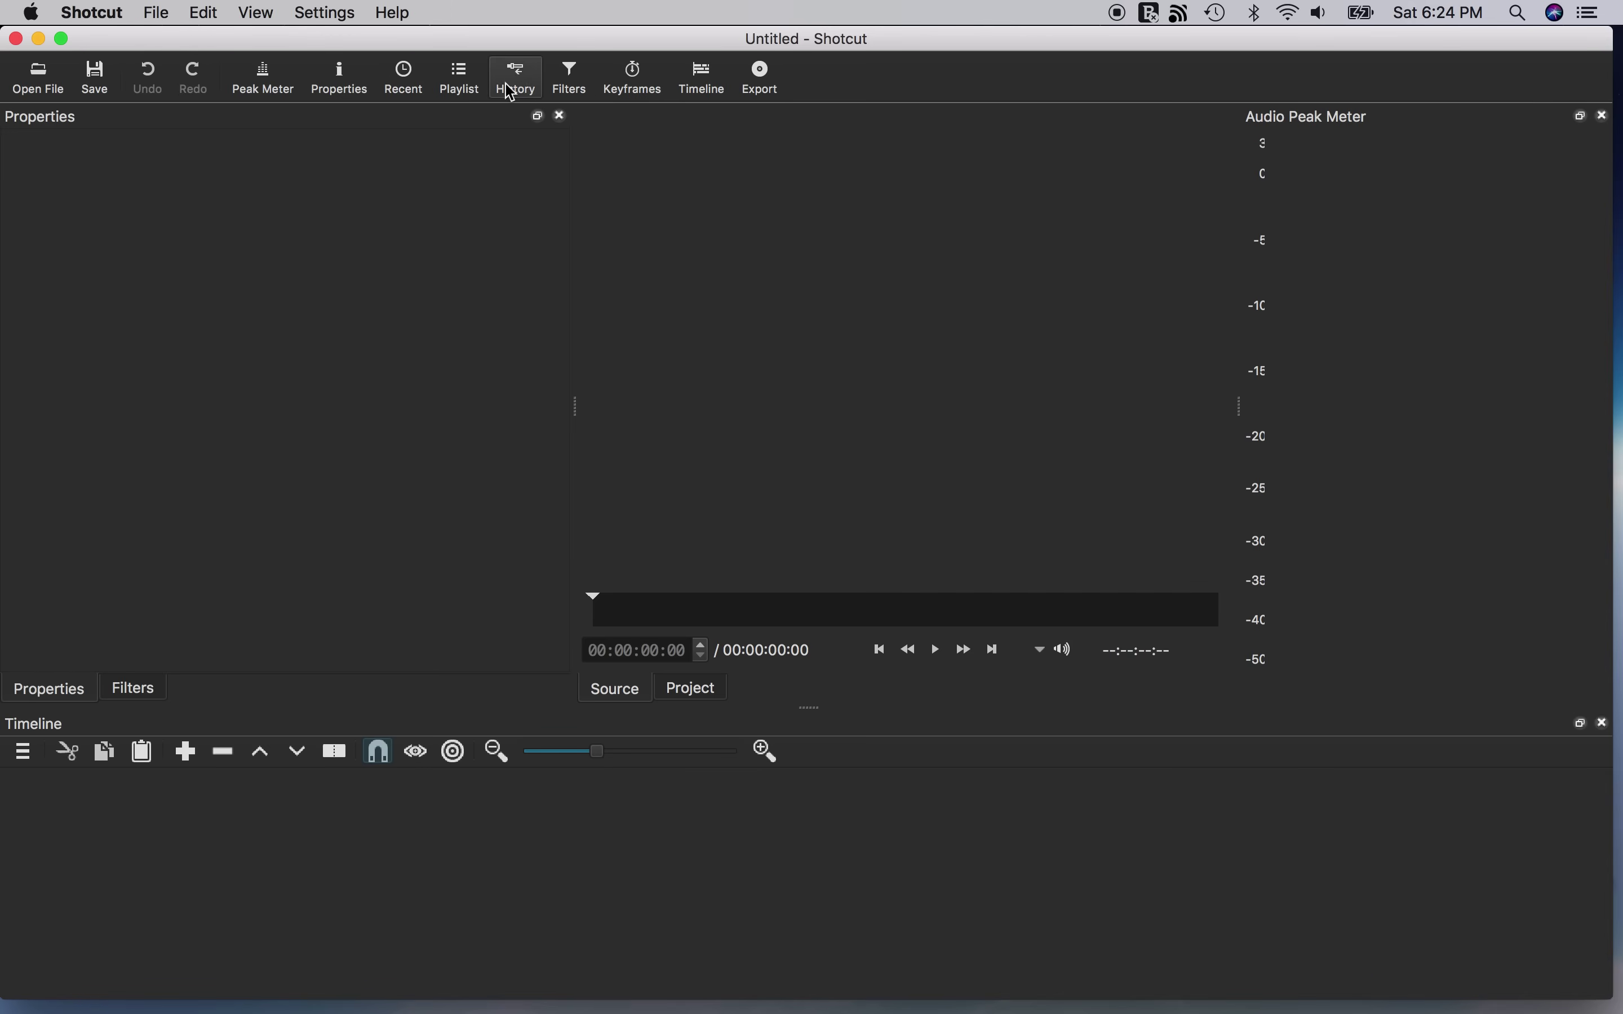
click(462, 87)
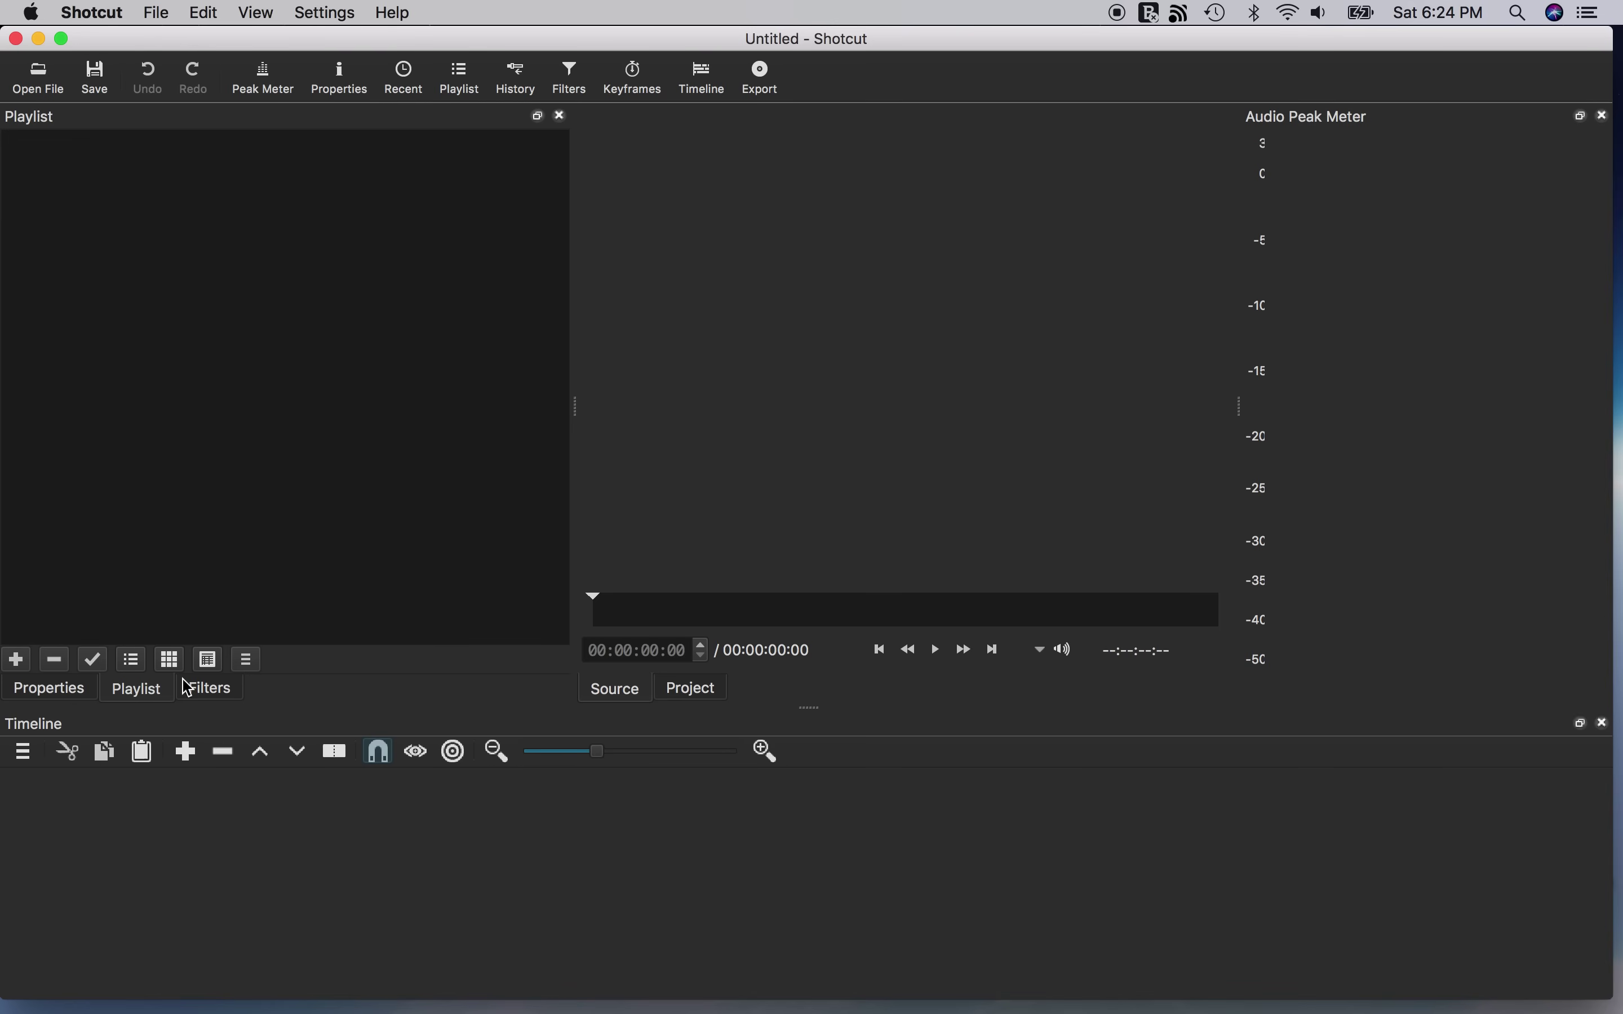
Drag MVI_0312.MOV and MVI_0311.MOV from the GOOFY drive in Finder into Shotcut's Playlist
key(super+Tab)
key(super+Tab)
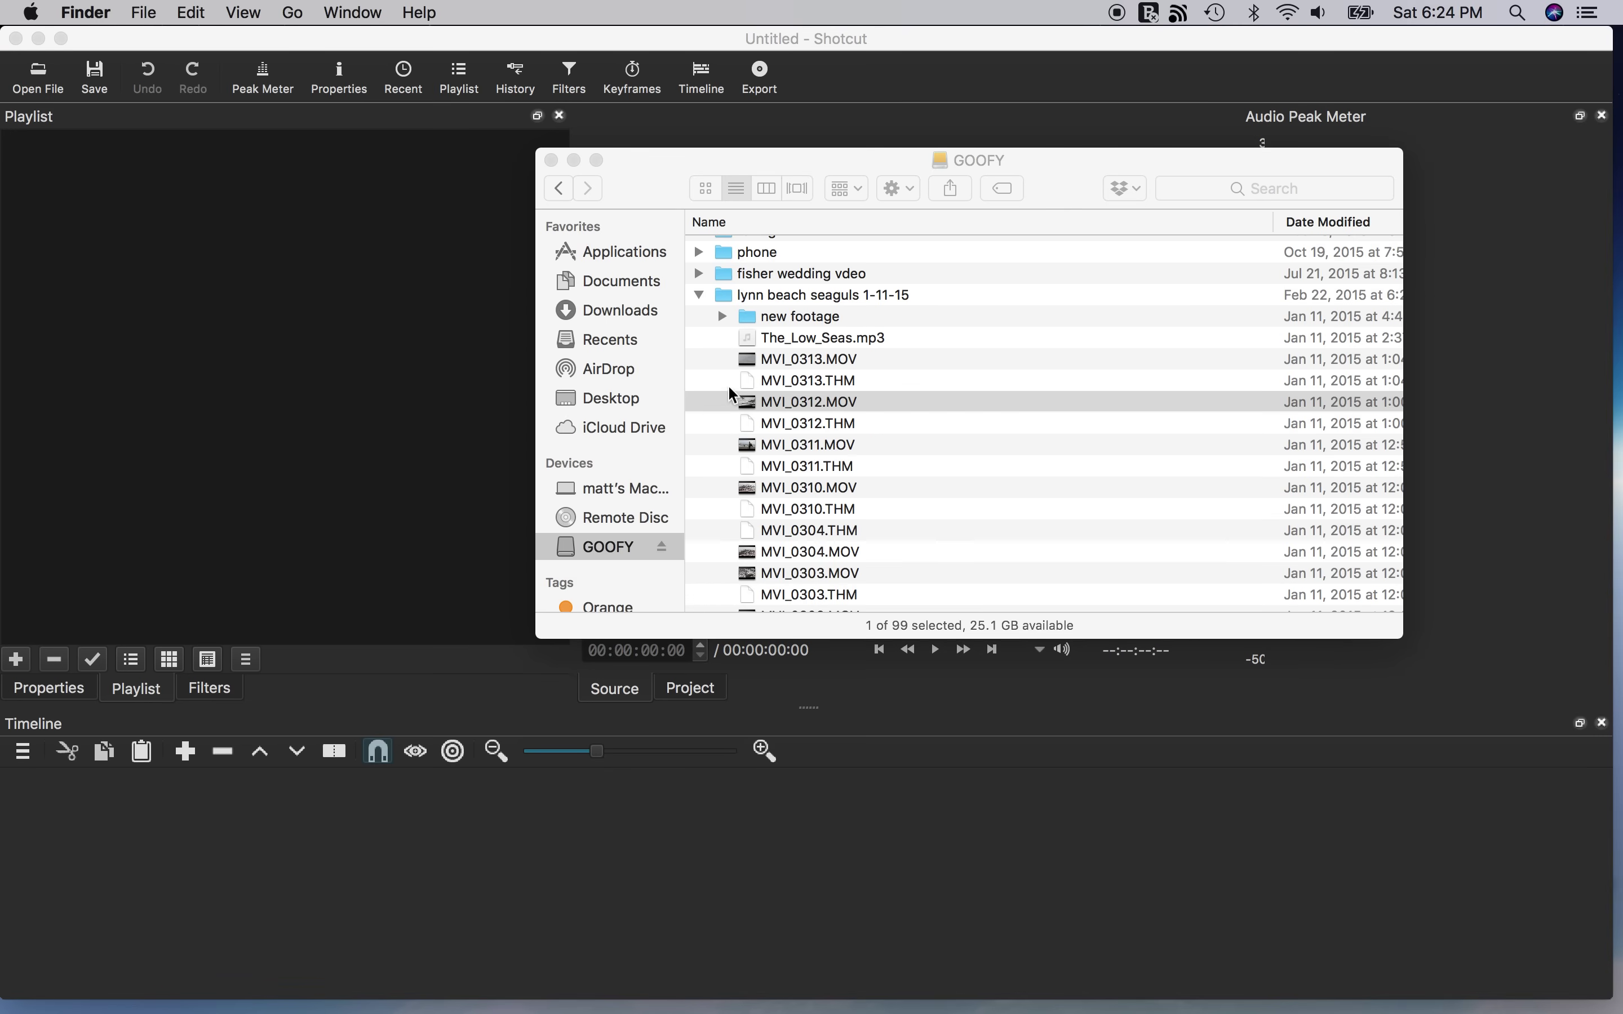
drag(776, 398, 186, 324)
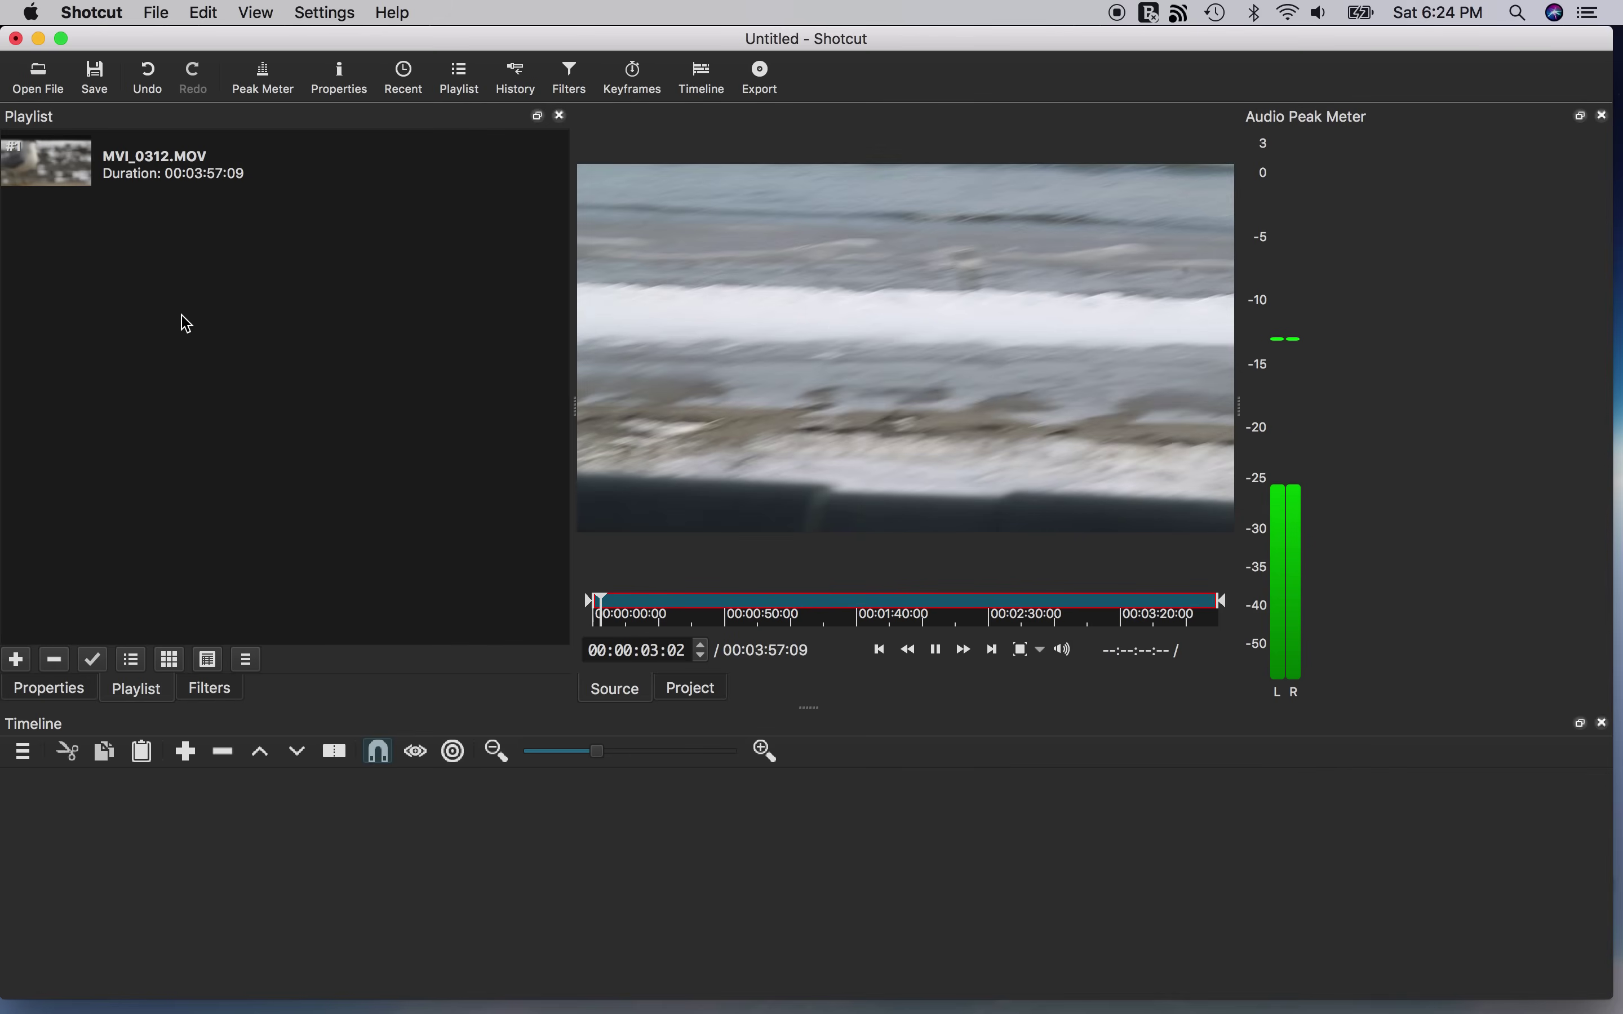
key(space)
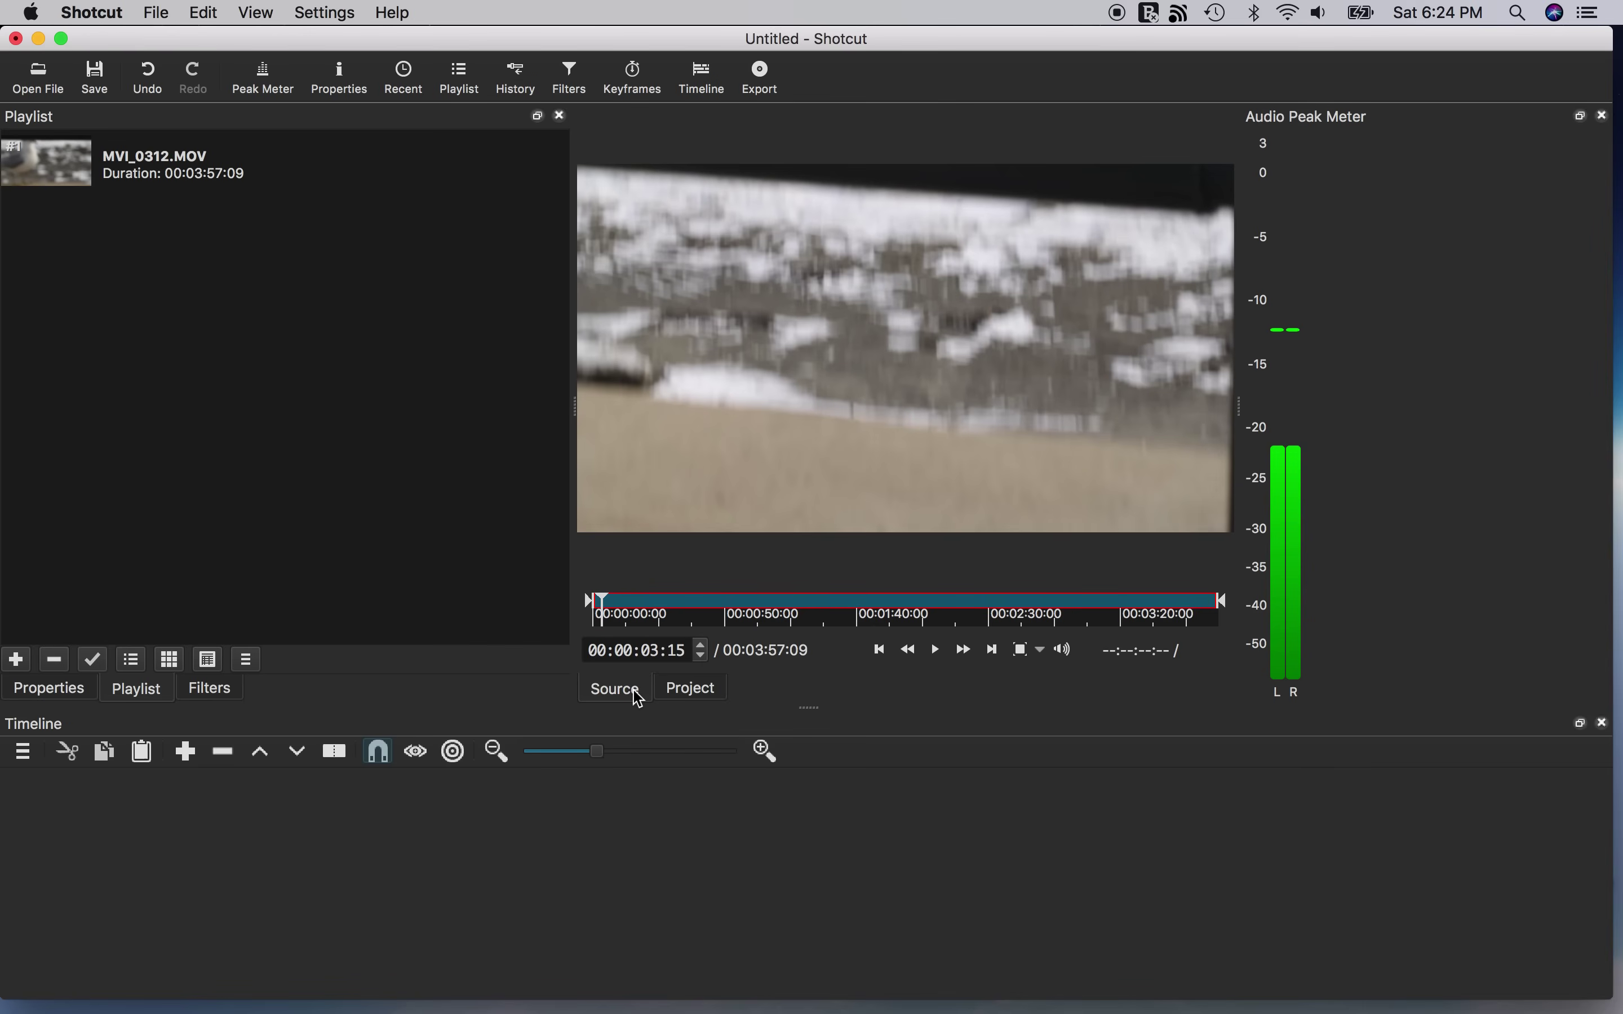
key(super+Tab)
drag(804, 446, 339, 358)
click(241, 376)
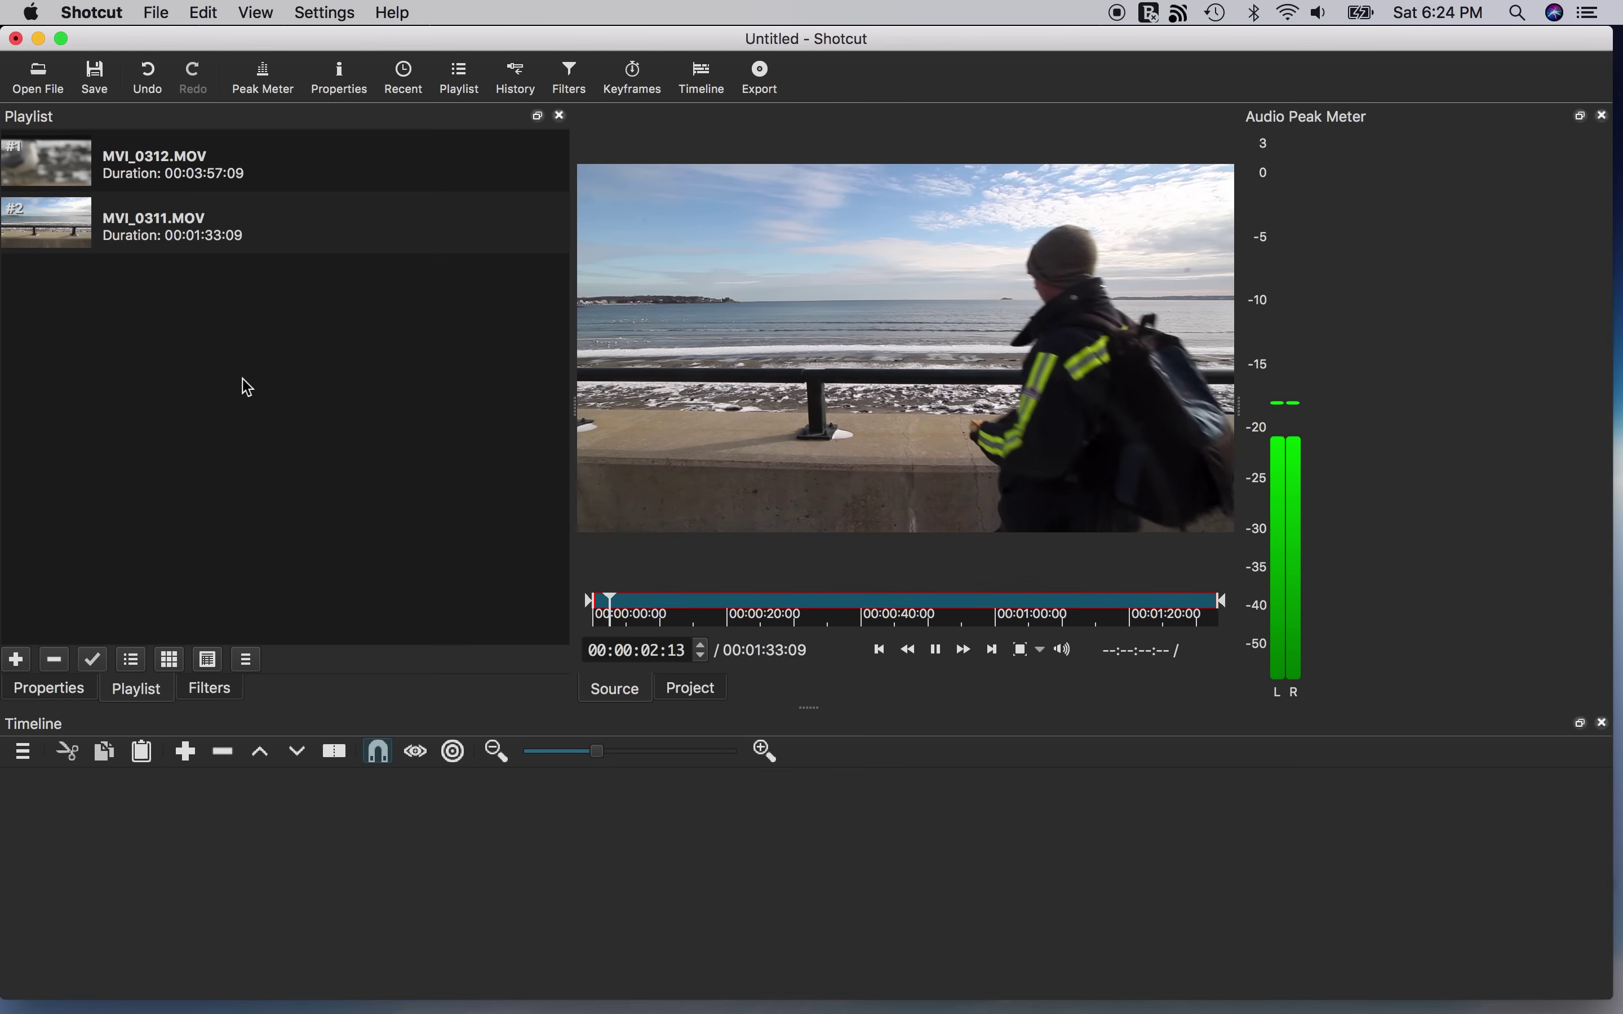
Mark In at 00:00:23:06 and Out at 00:00:29:03 on MVI_0311.MOV, then drop the excerpt onto V1
key(space)
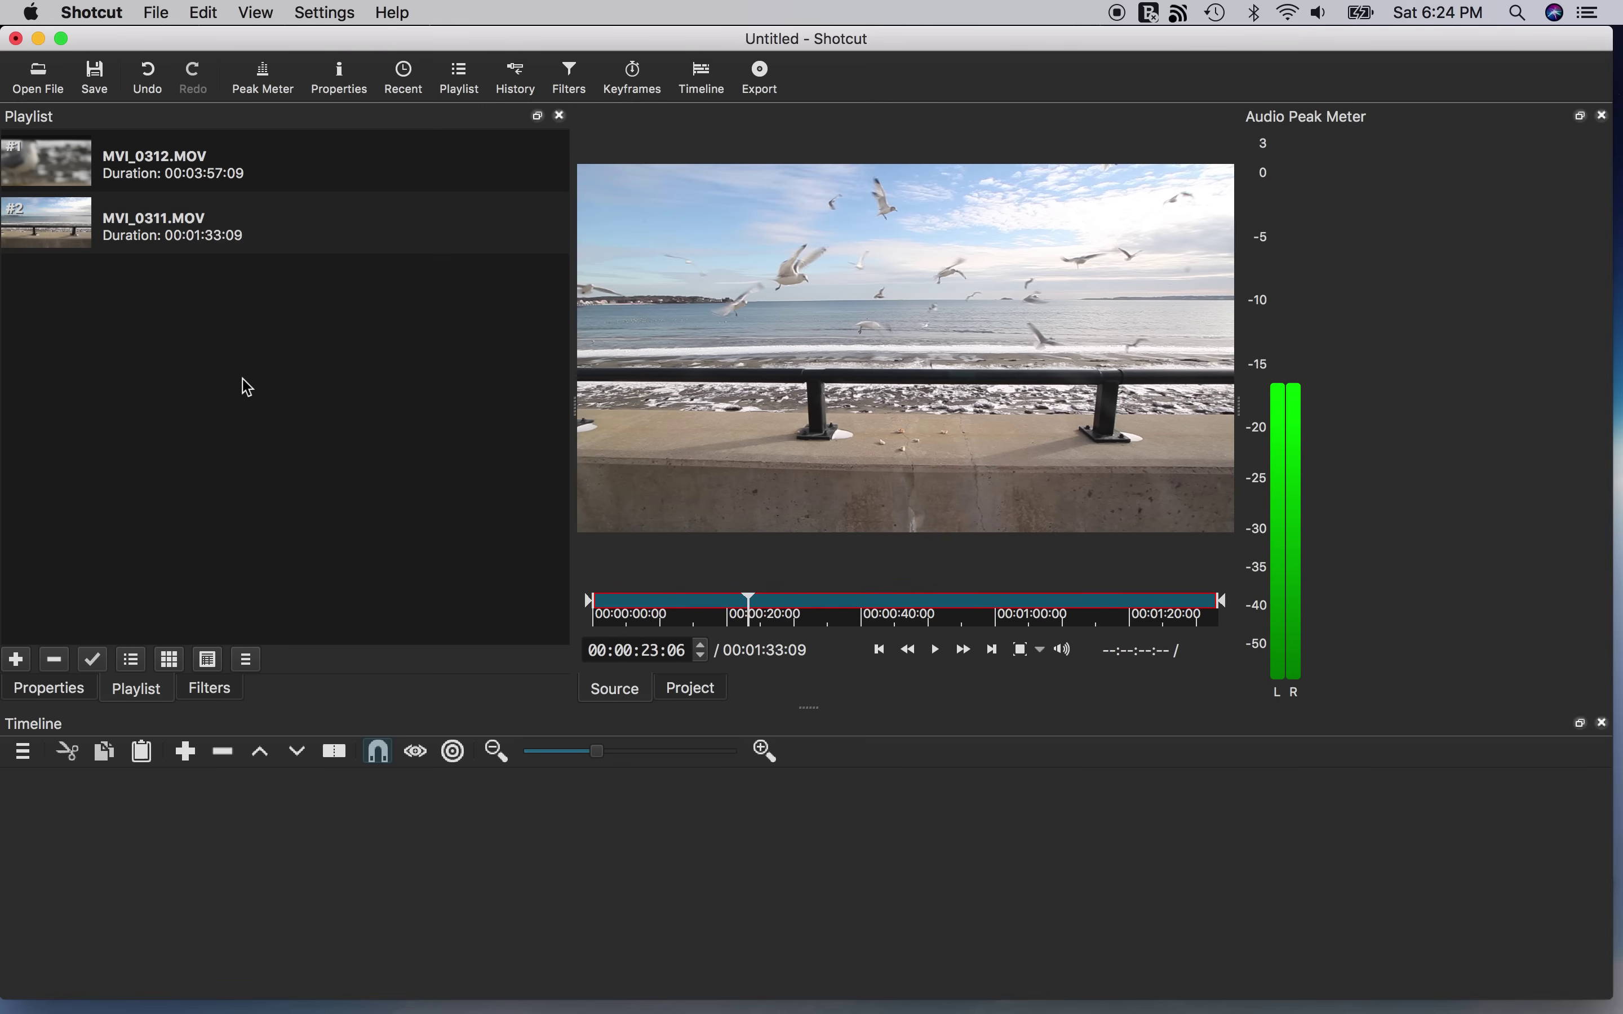
key(i)
key(space)
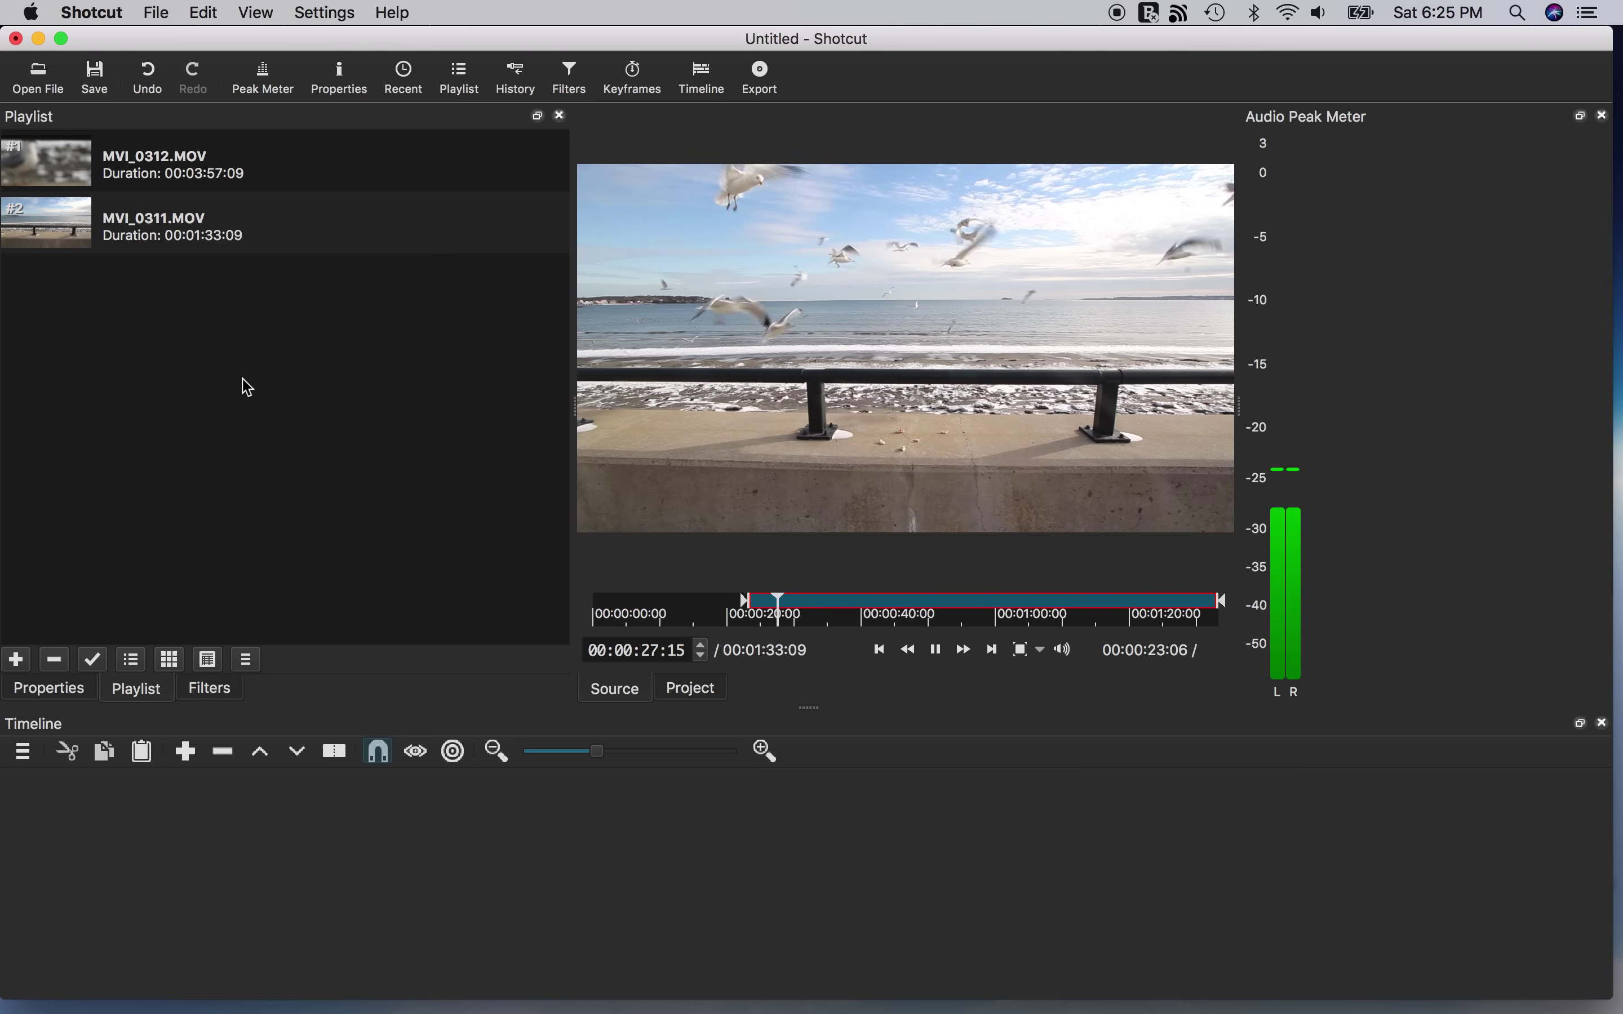
key(space)
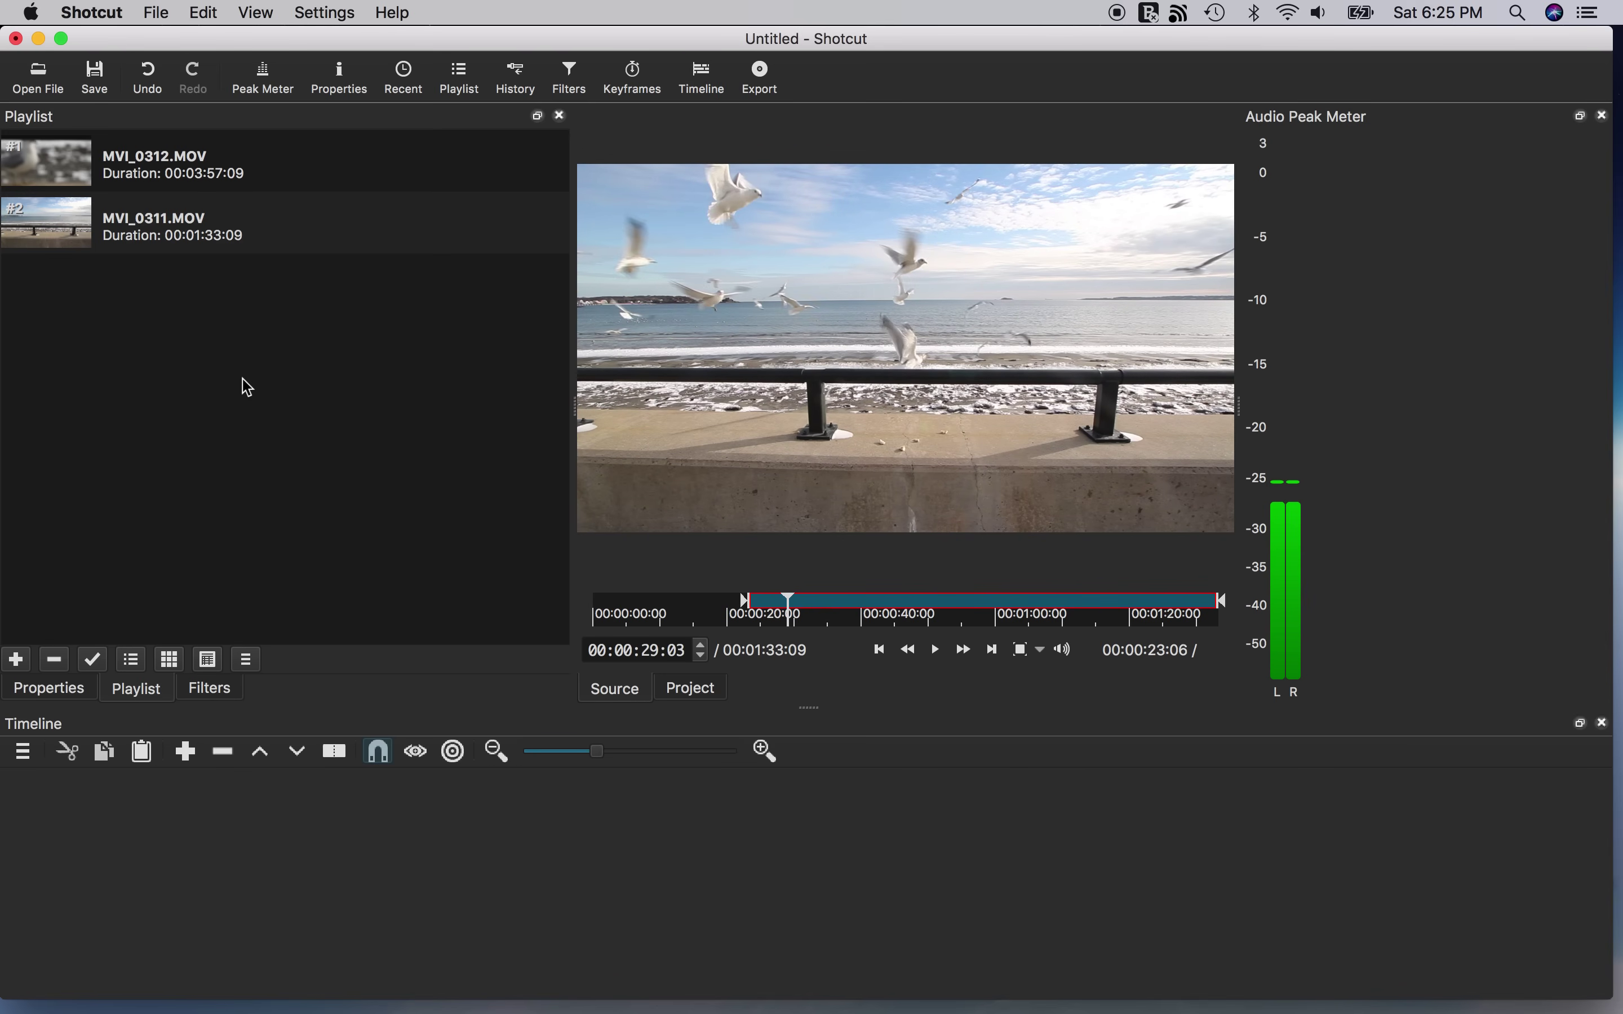
key(o)
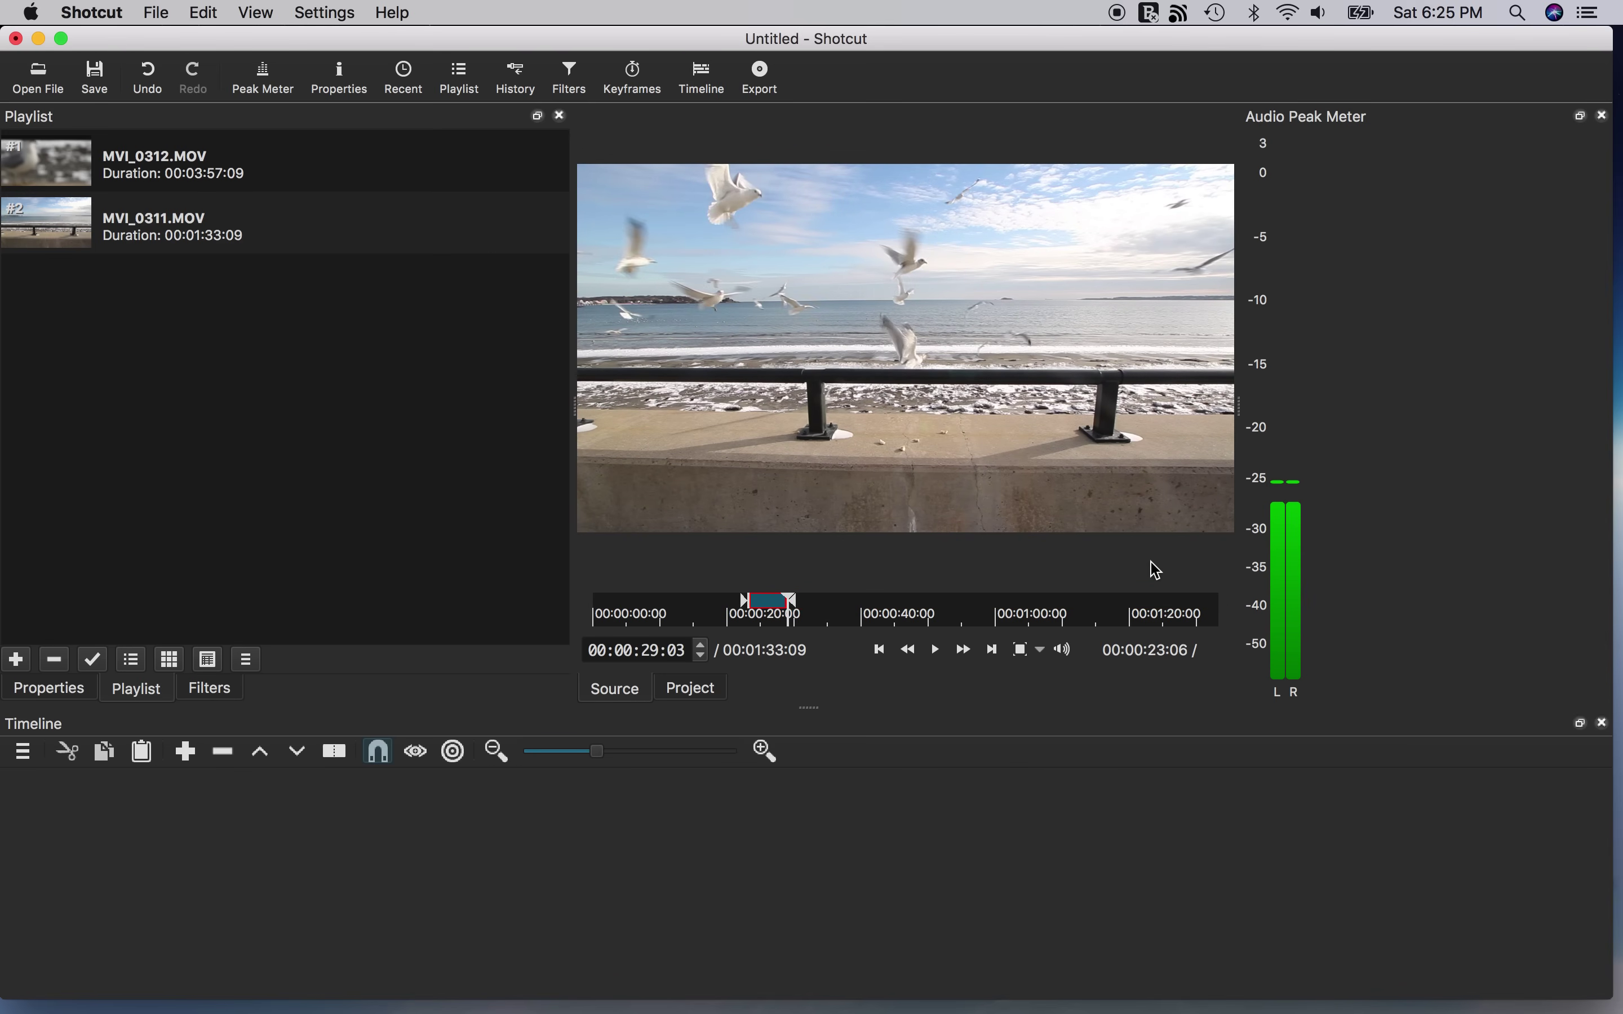
drag(1047, 490, 39, 806)
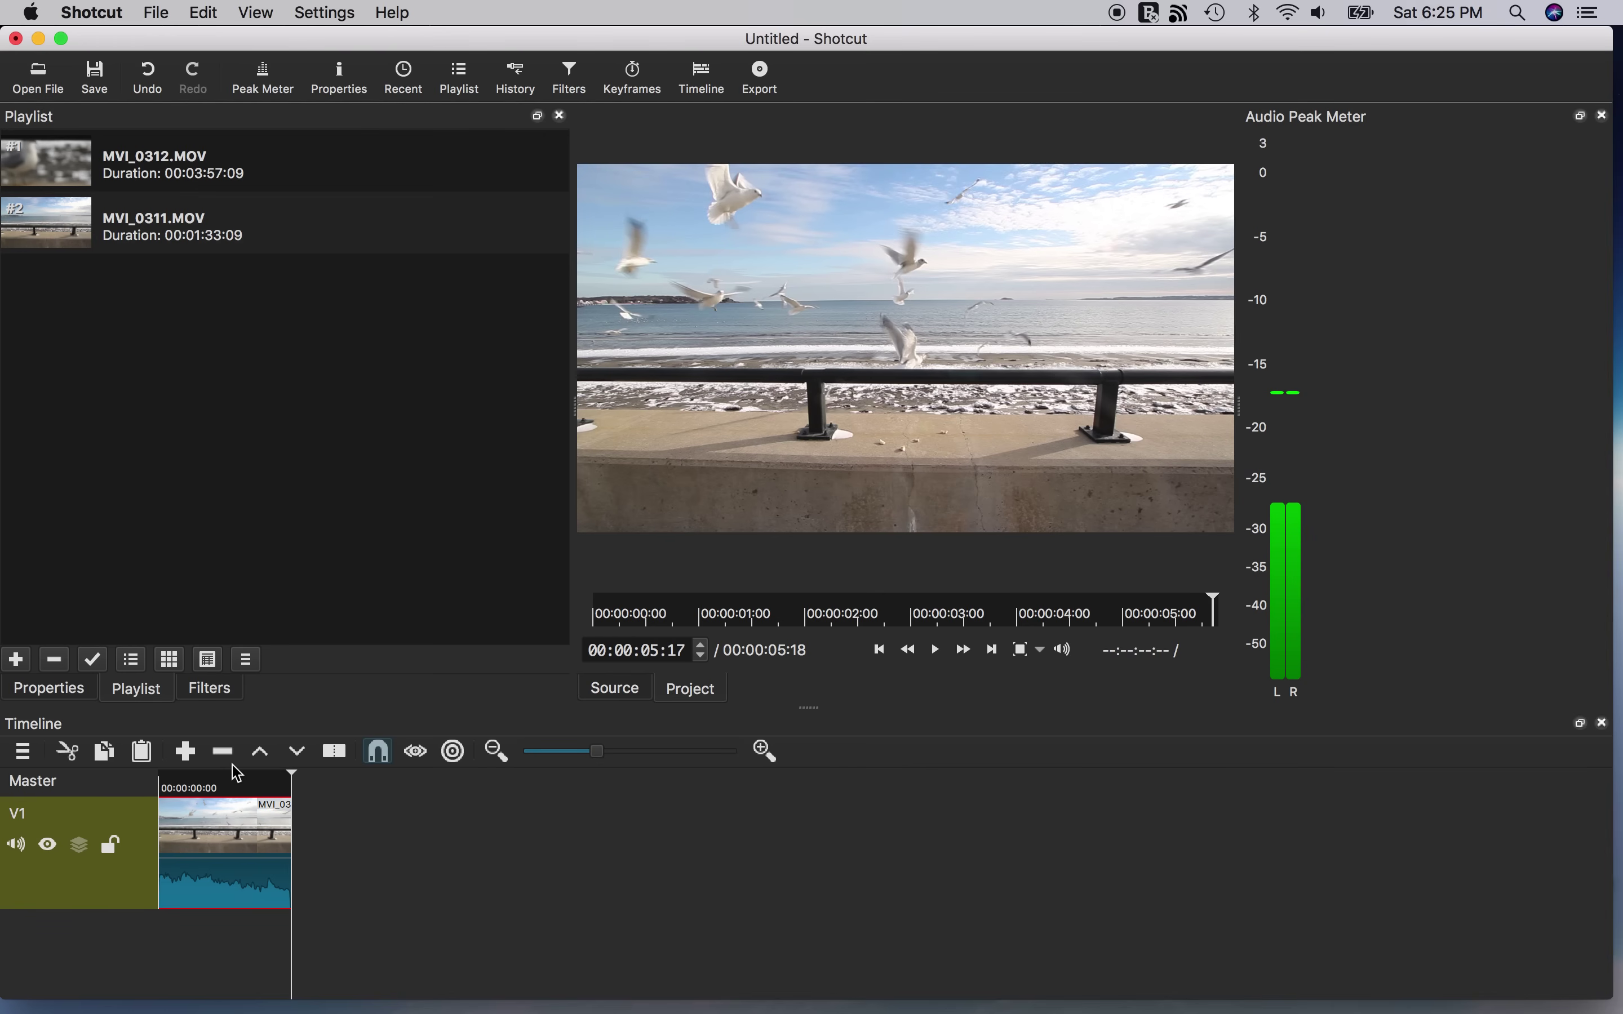
click(176, 789)
Play back the timeline edit and the trimmed source clip to review them
key(space)
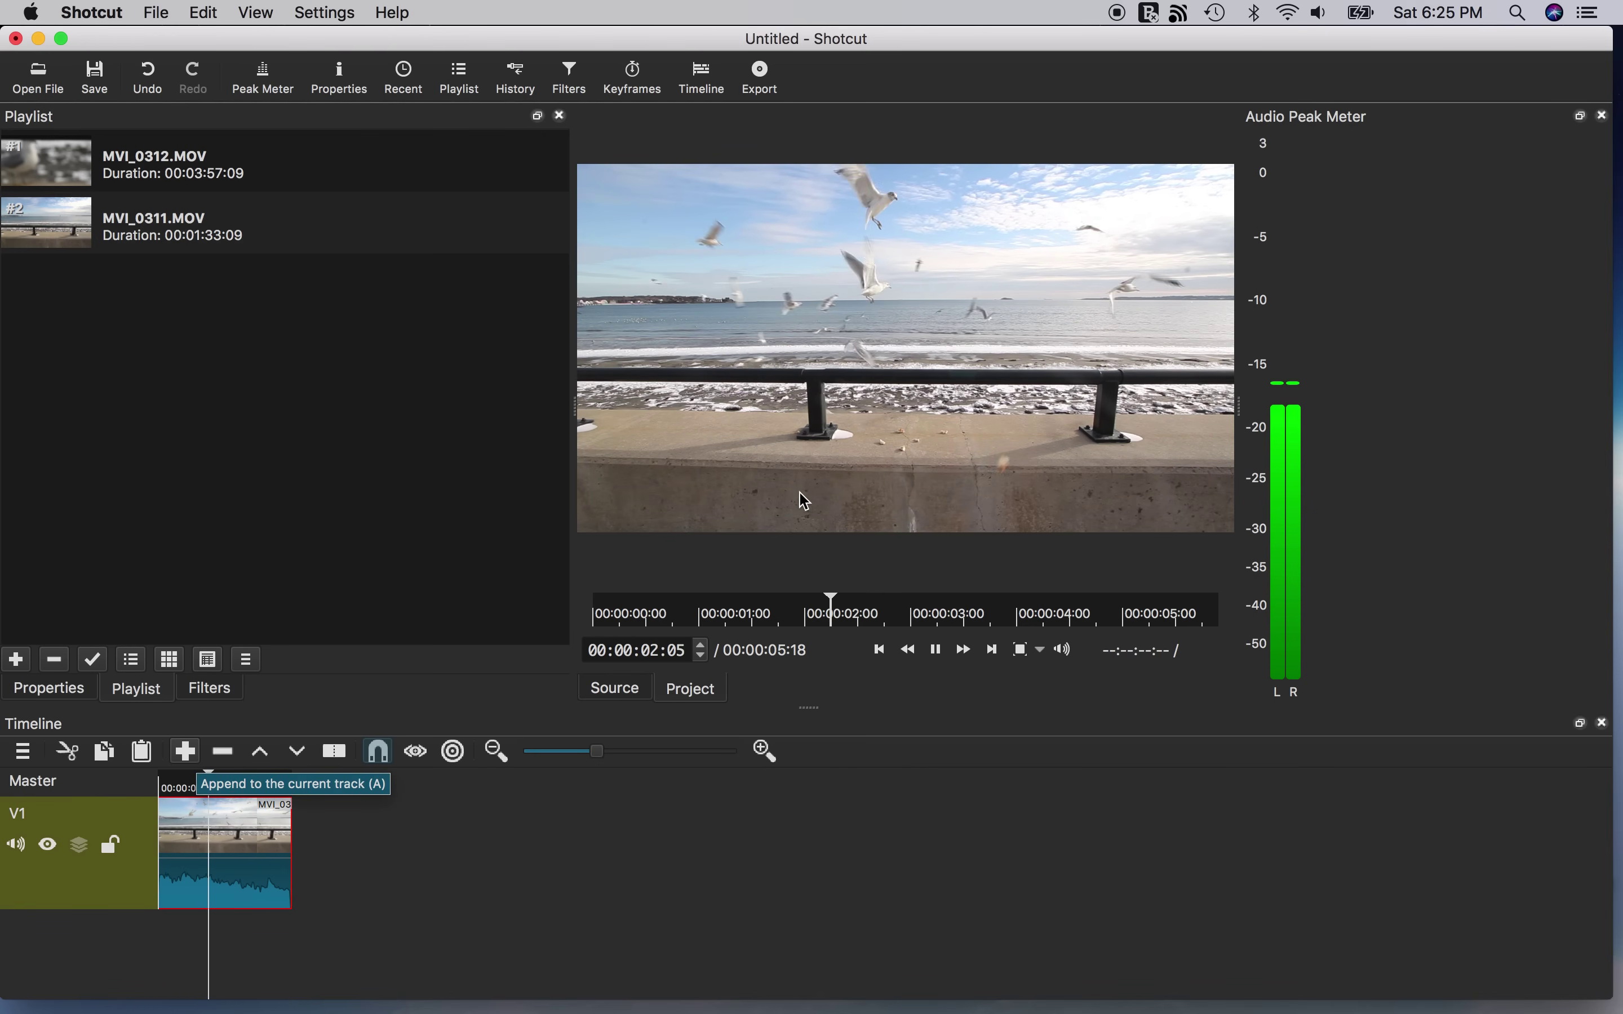
key(space)
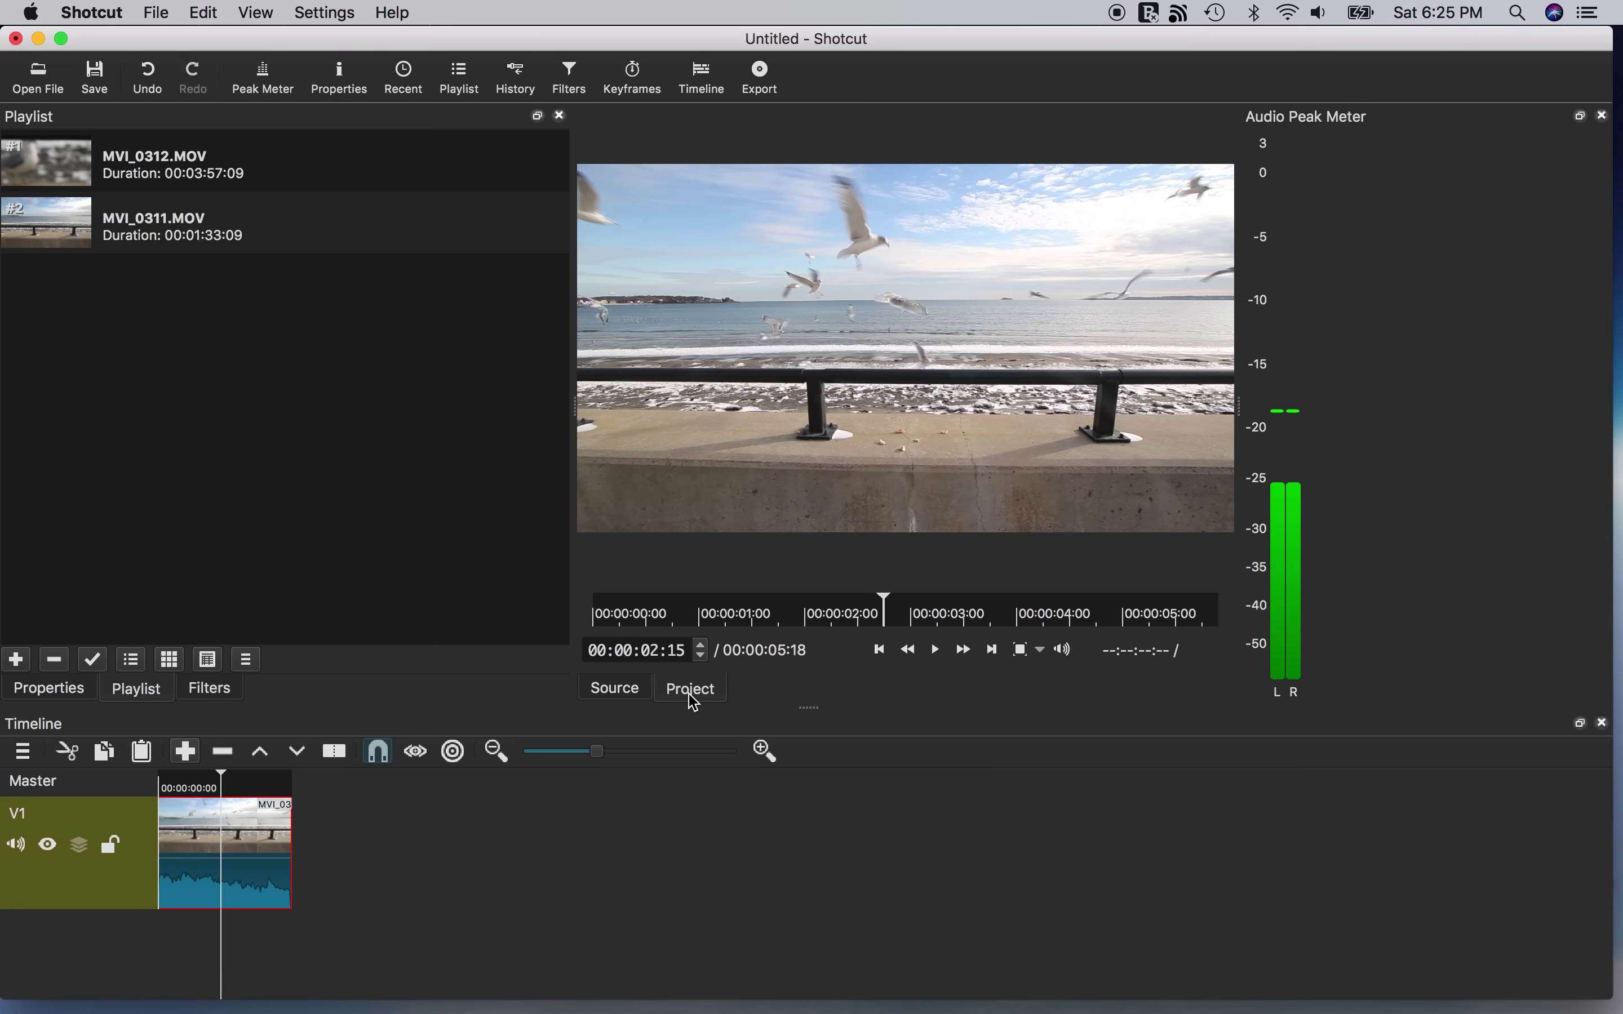
click(615, 689)
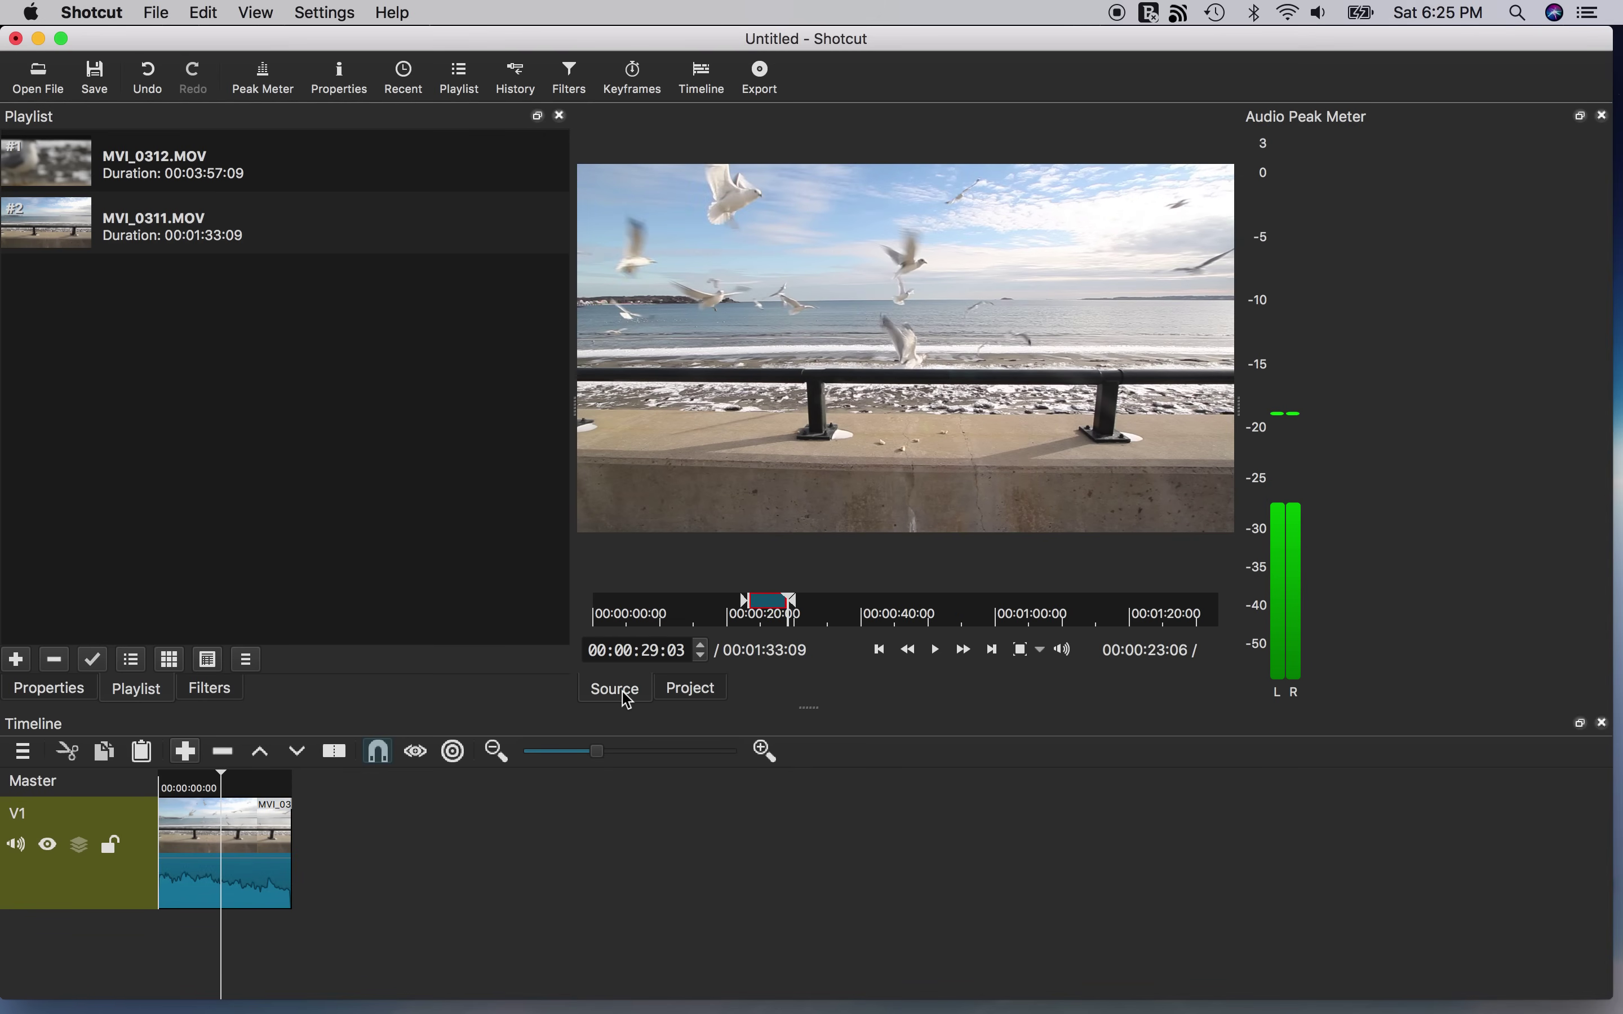
key(space)
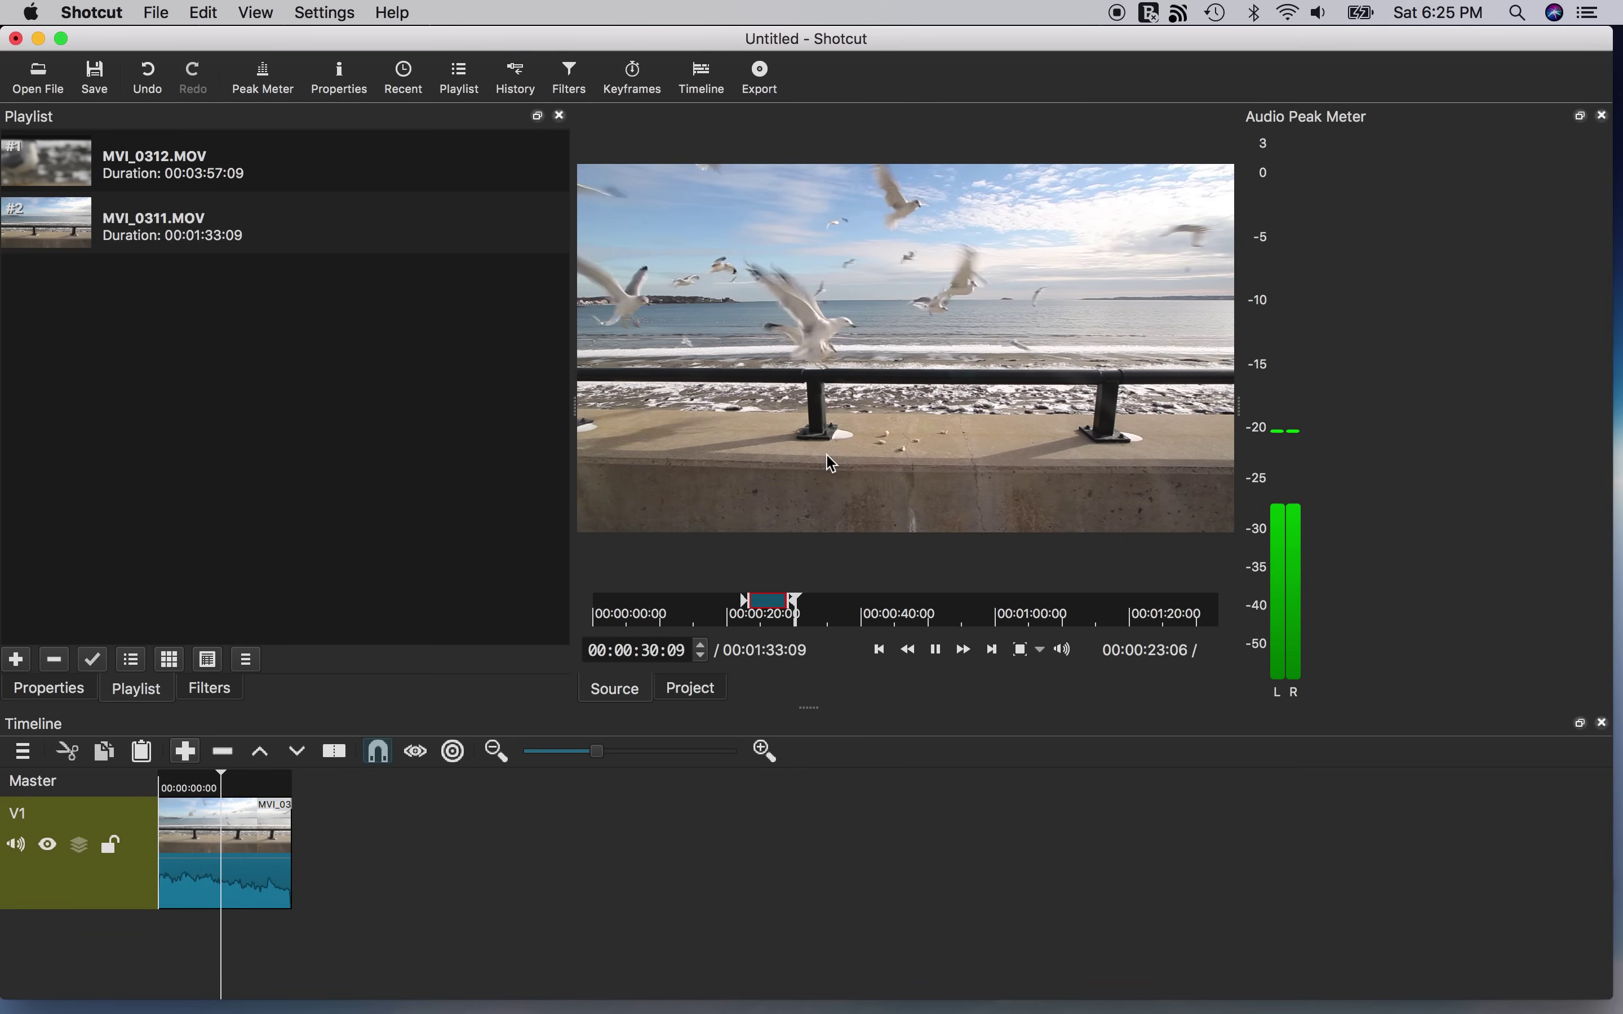
key(space)
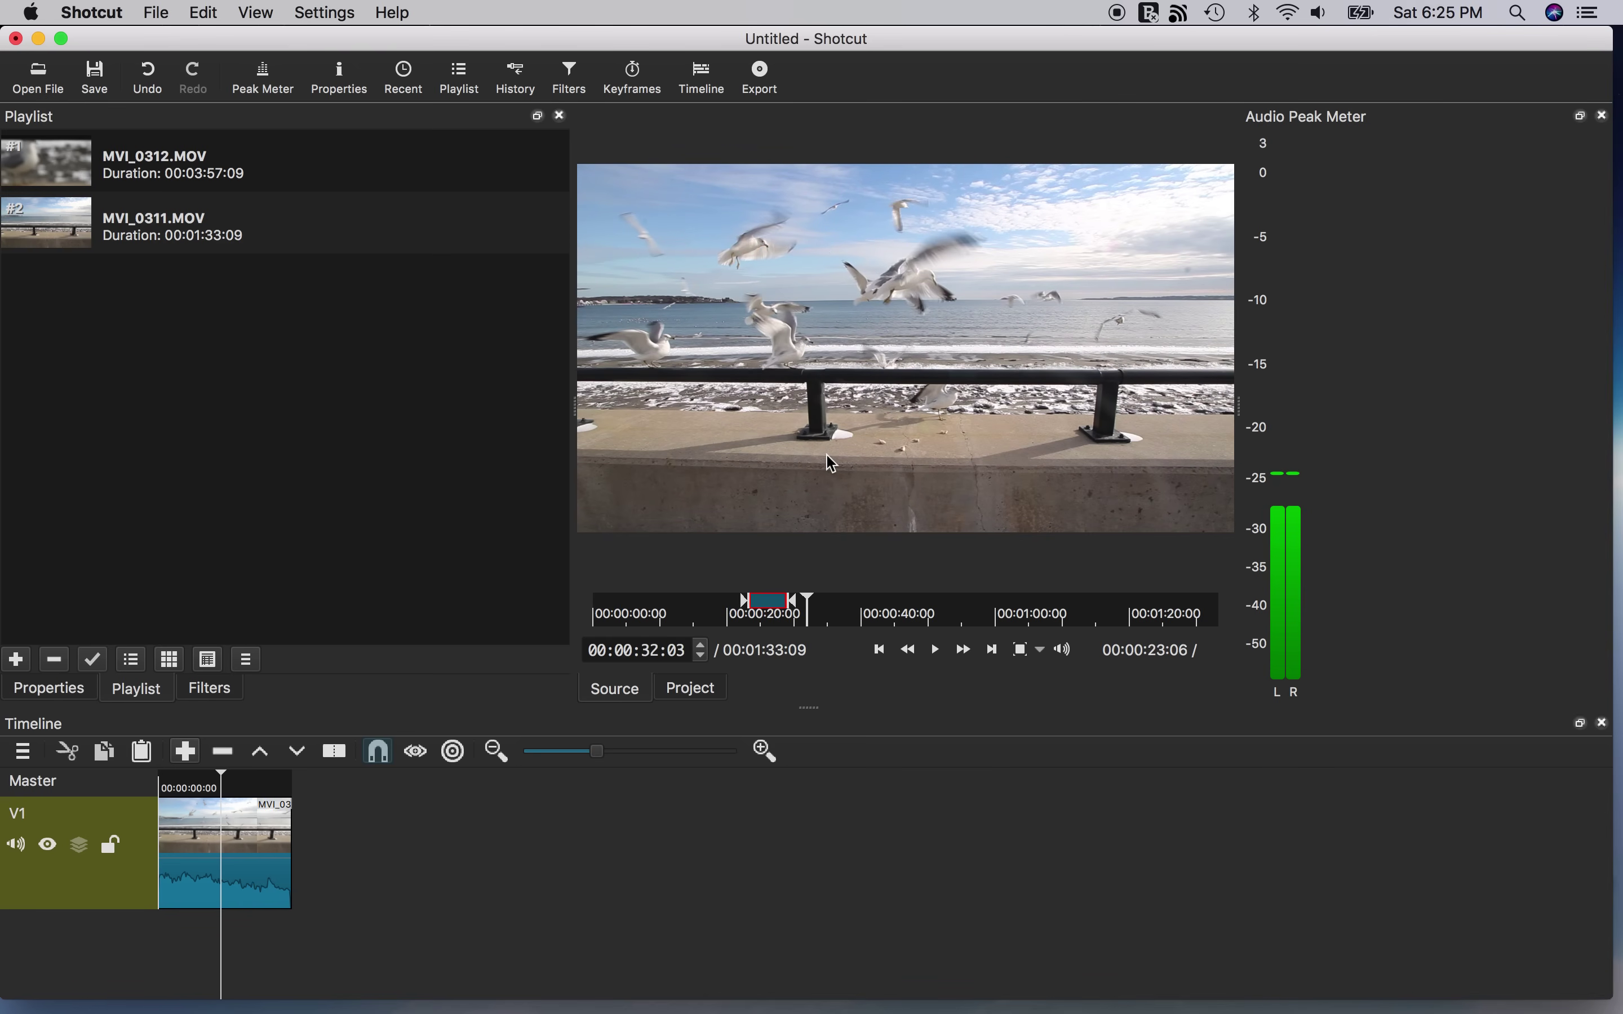
Trim MVI_0312.MOV to 00:00:17:12–00:00:24:19 and append it after the first clip on V1
double_click(53, 168)
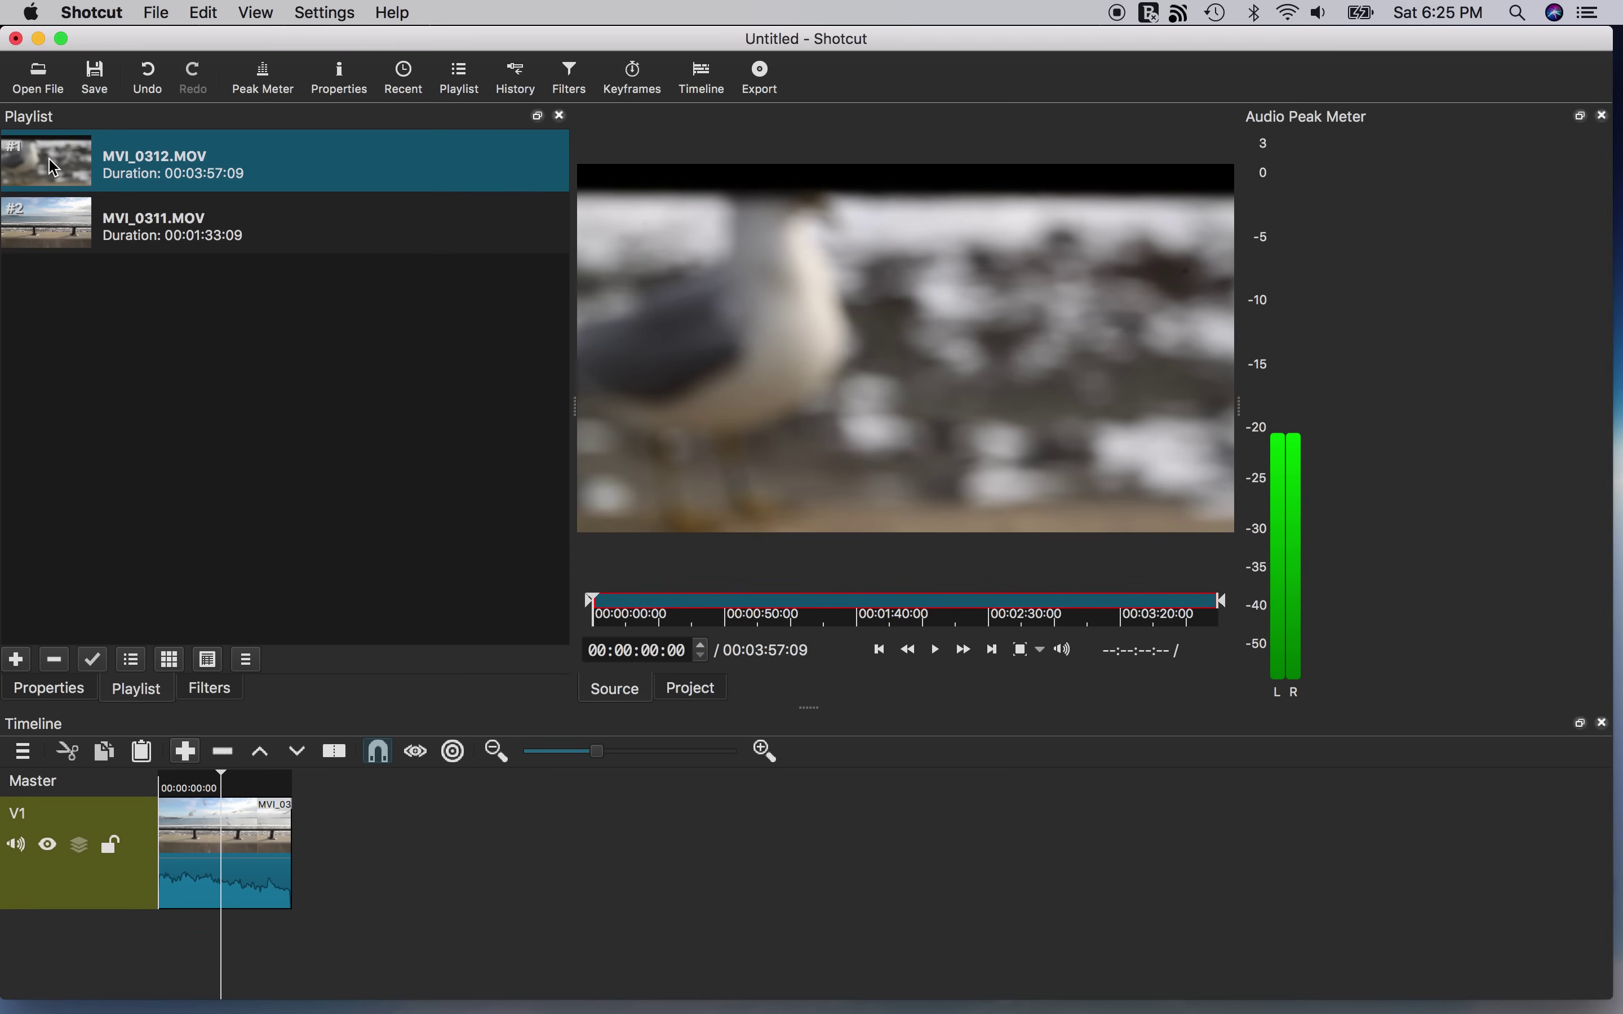
key(space)
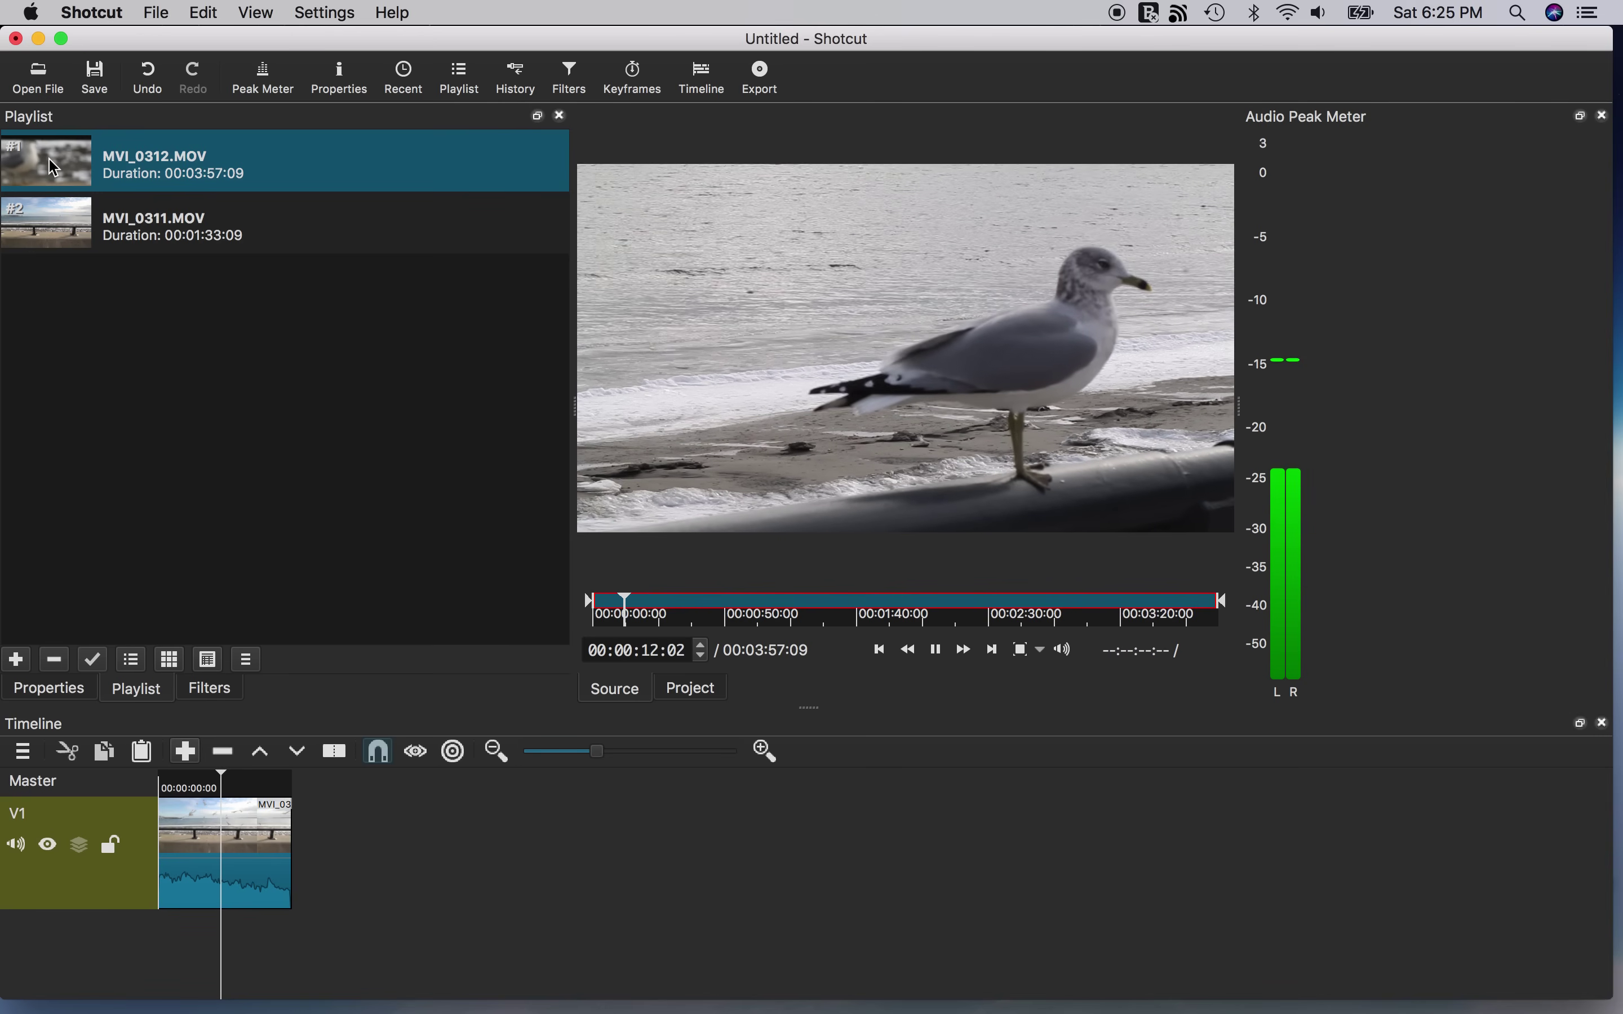
key(i)
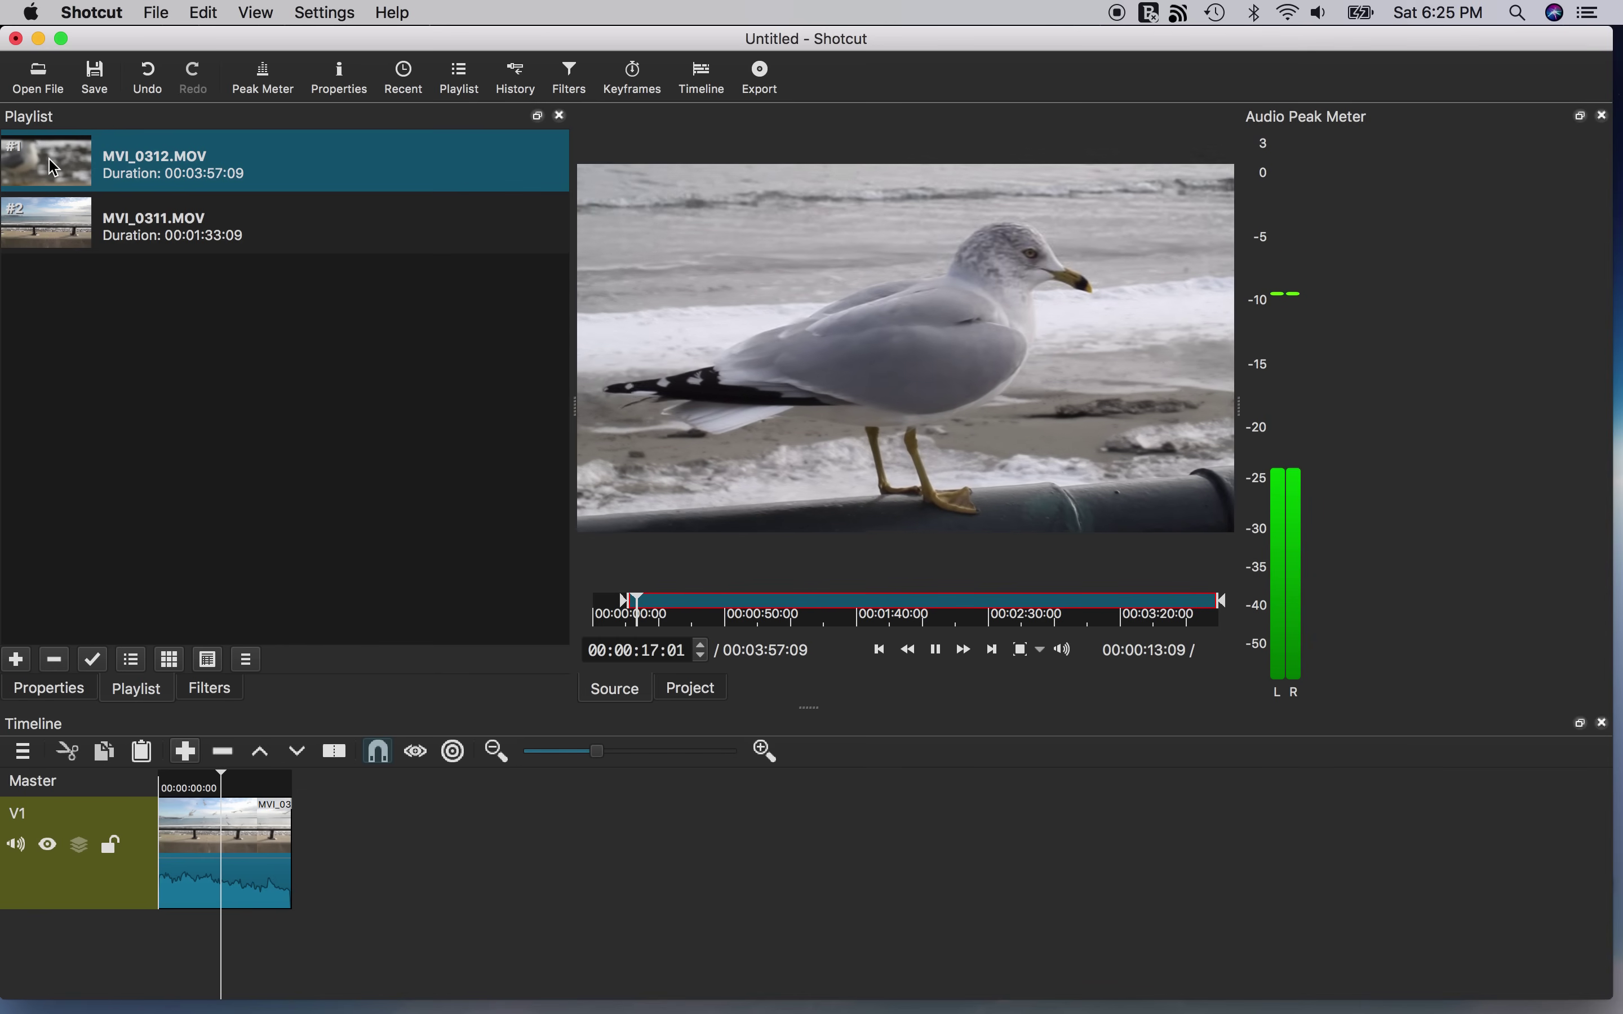
key(space)
key(i)
key(space)
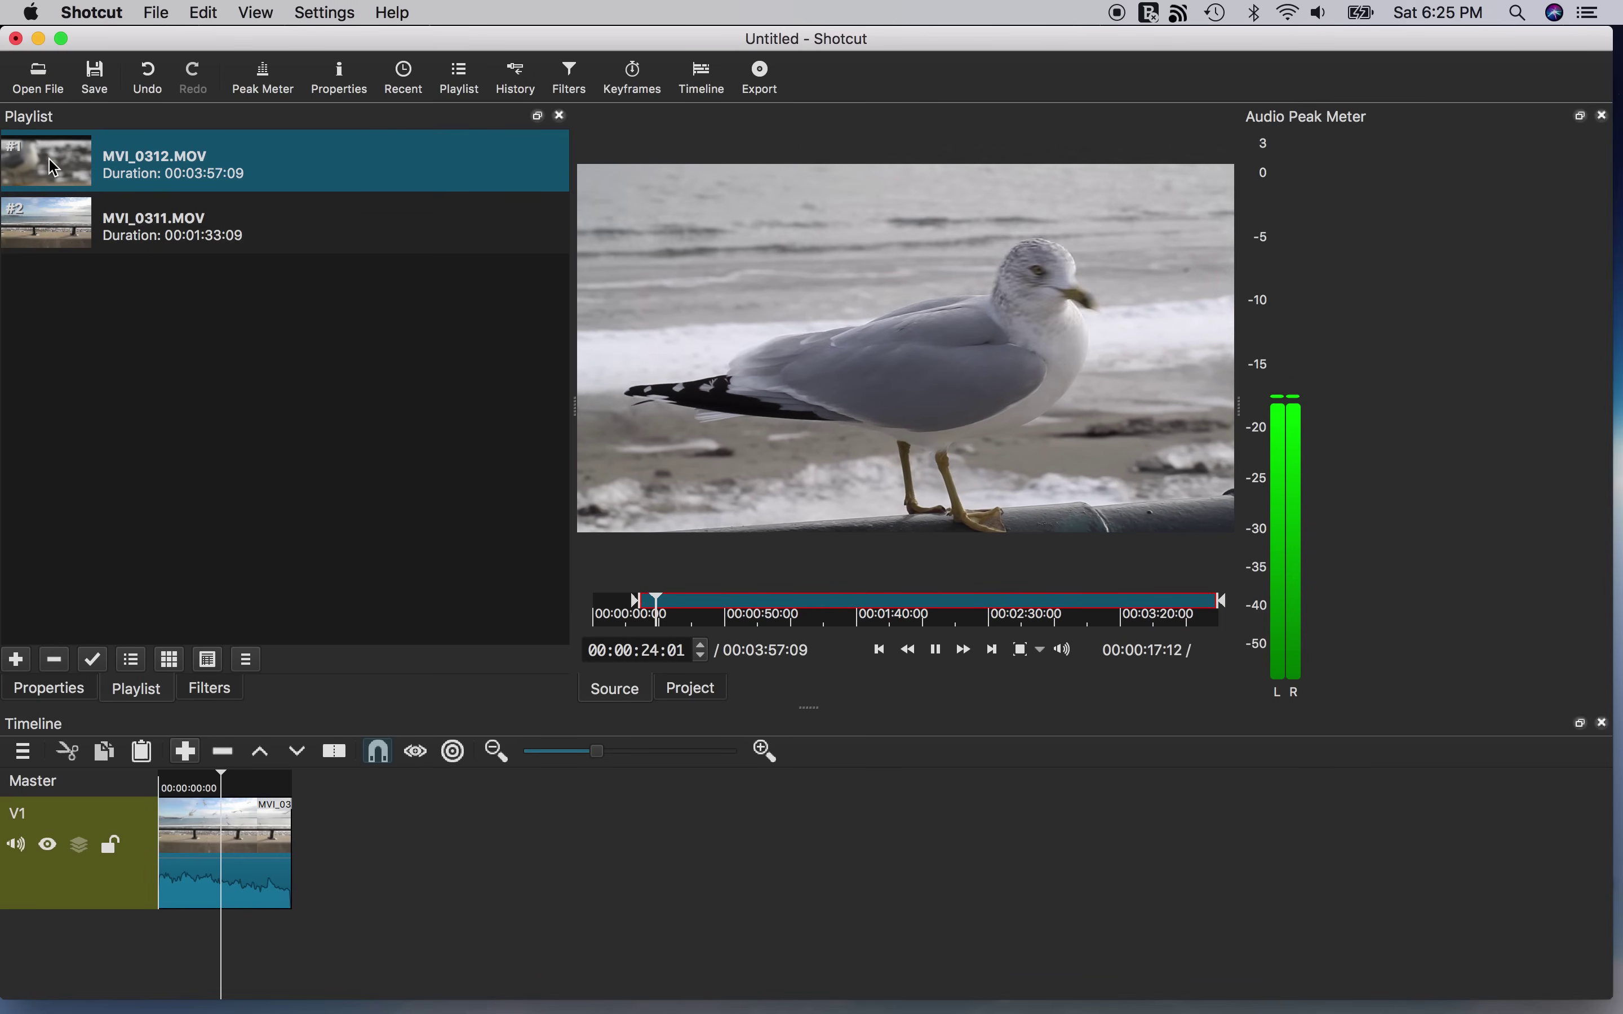
key(space)
key(o)
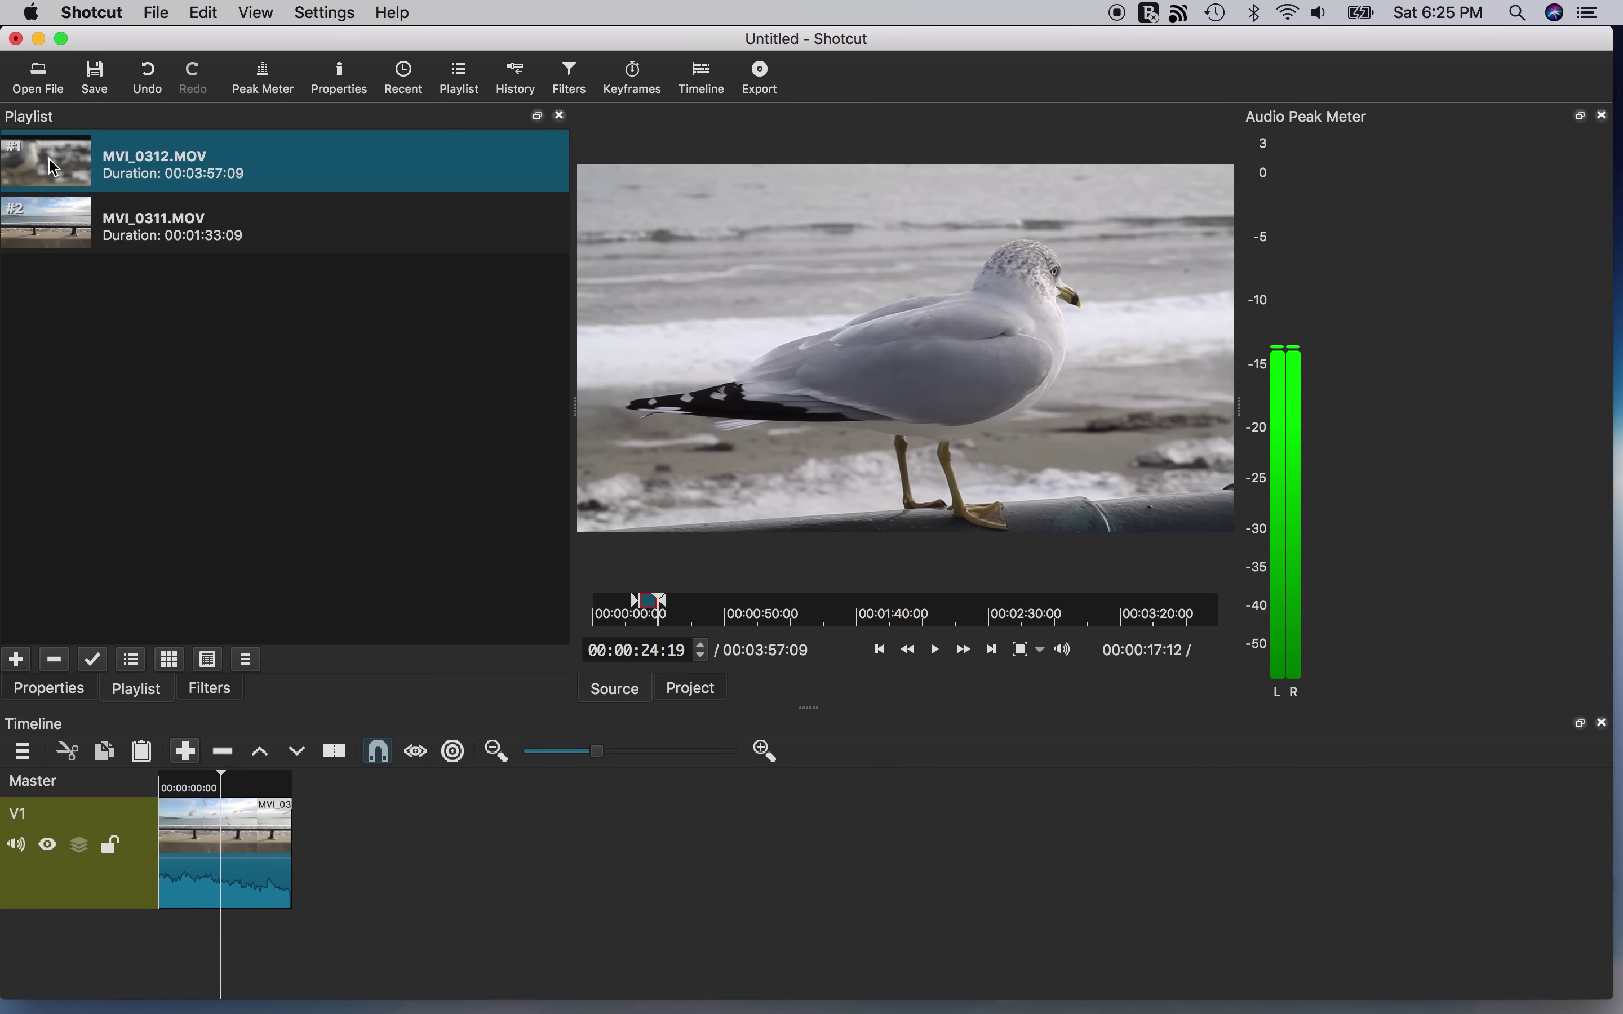
drag(883, 388, 373, 848)
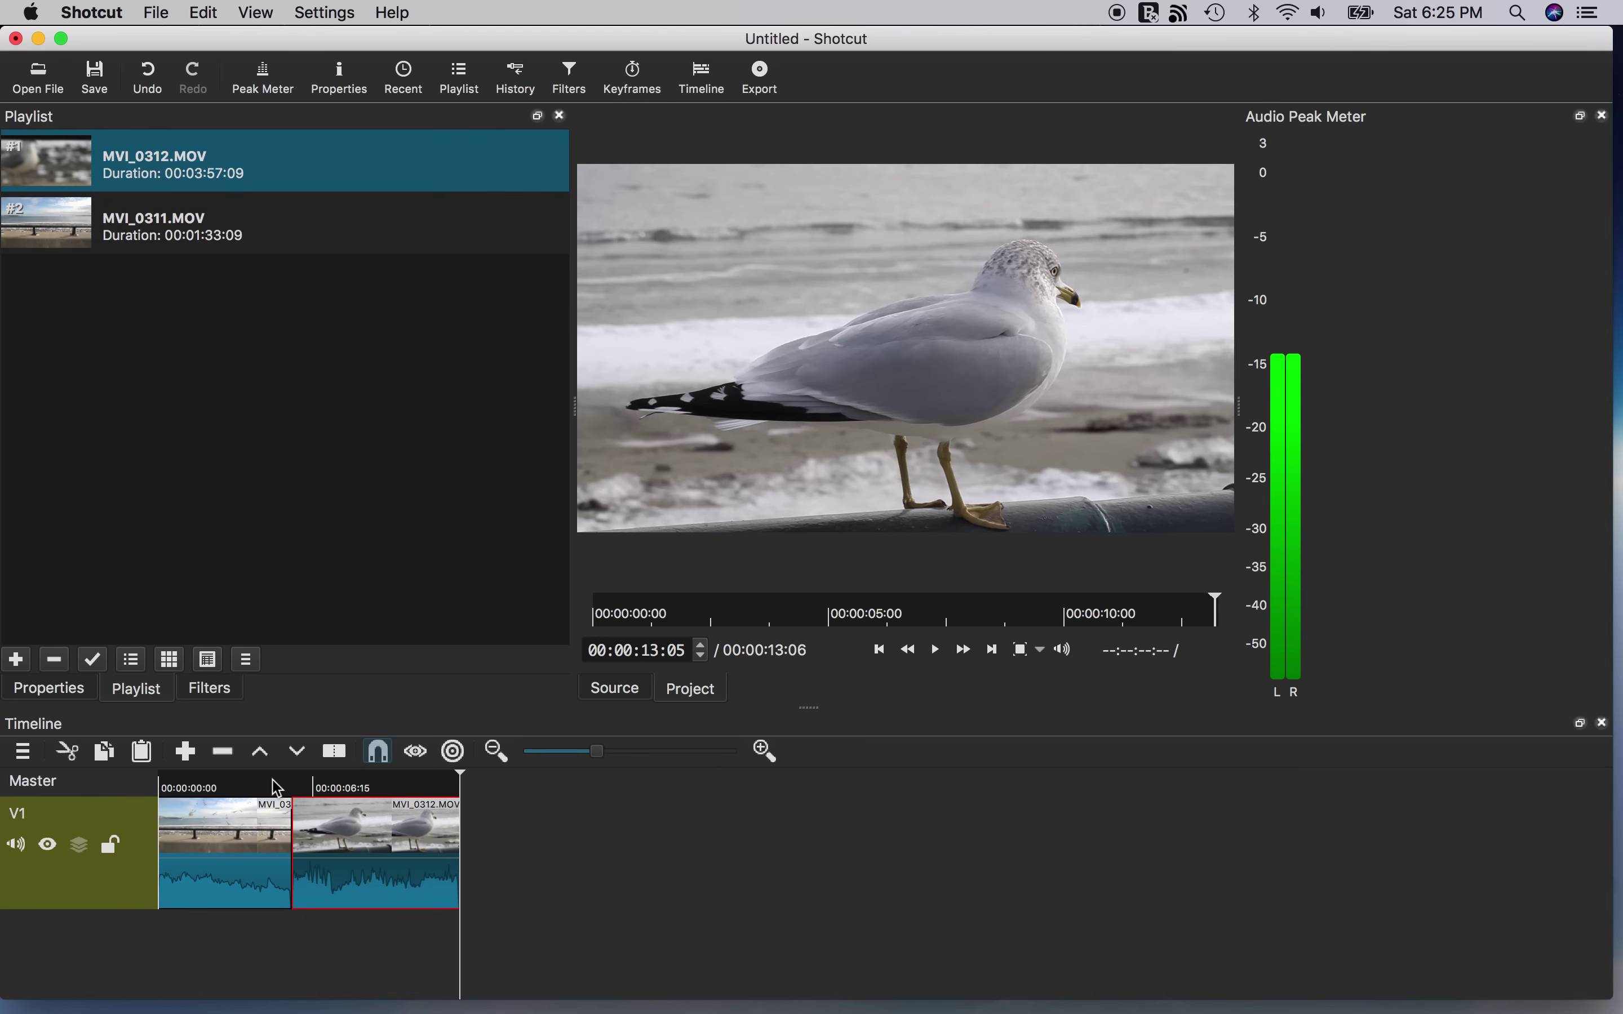
Add a V2 video track and move the MVI_0312.MOV clip up onto it
click(32, 754)
click(80, 767)
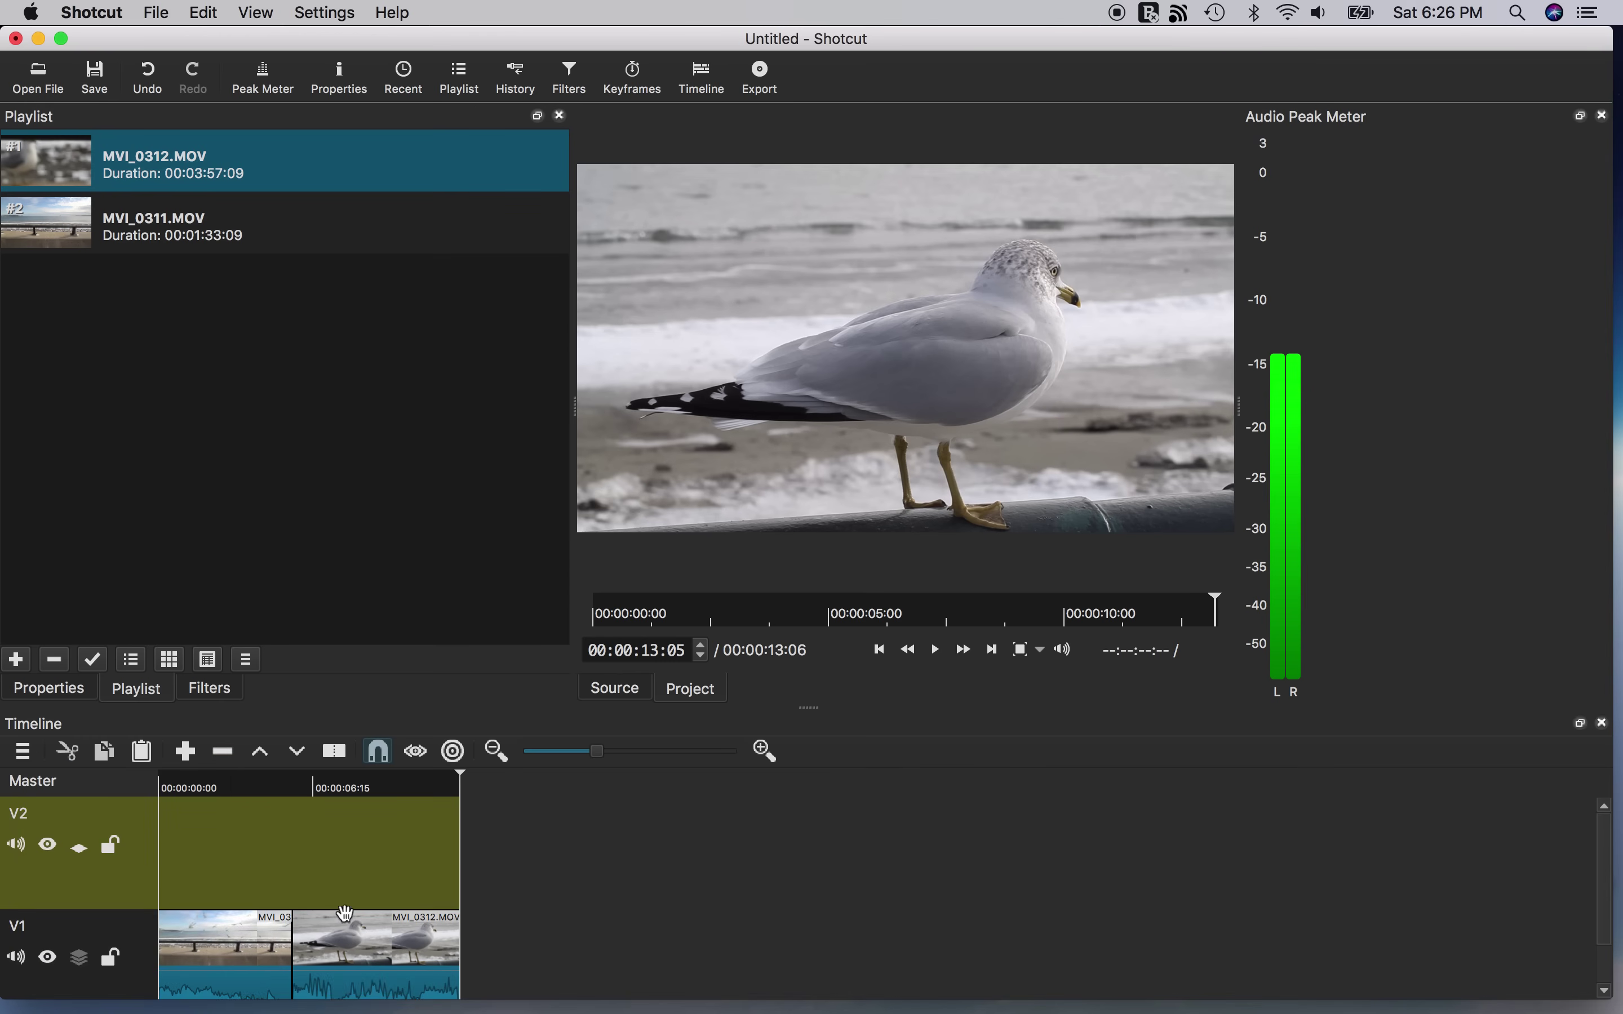
drag(362, 951, 373, 810)
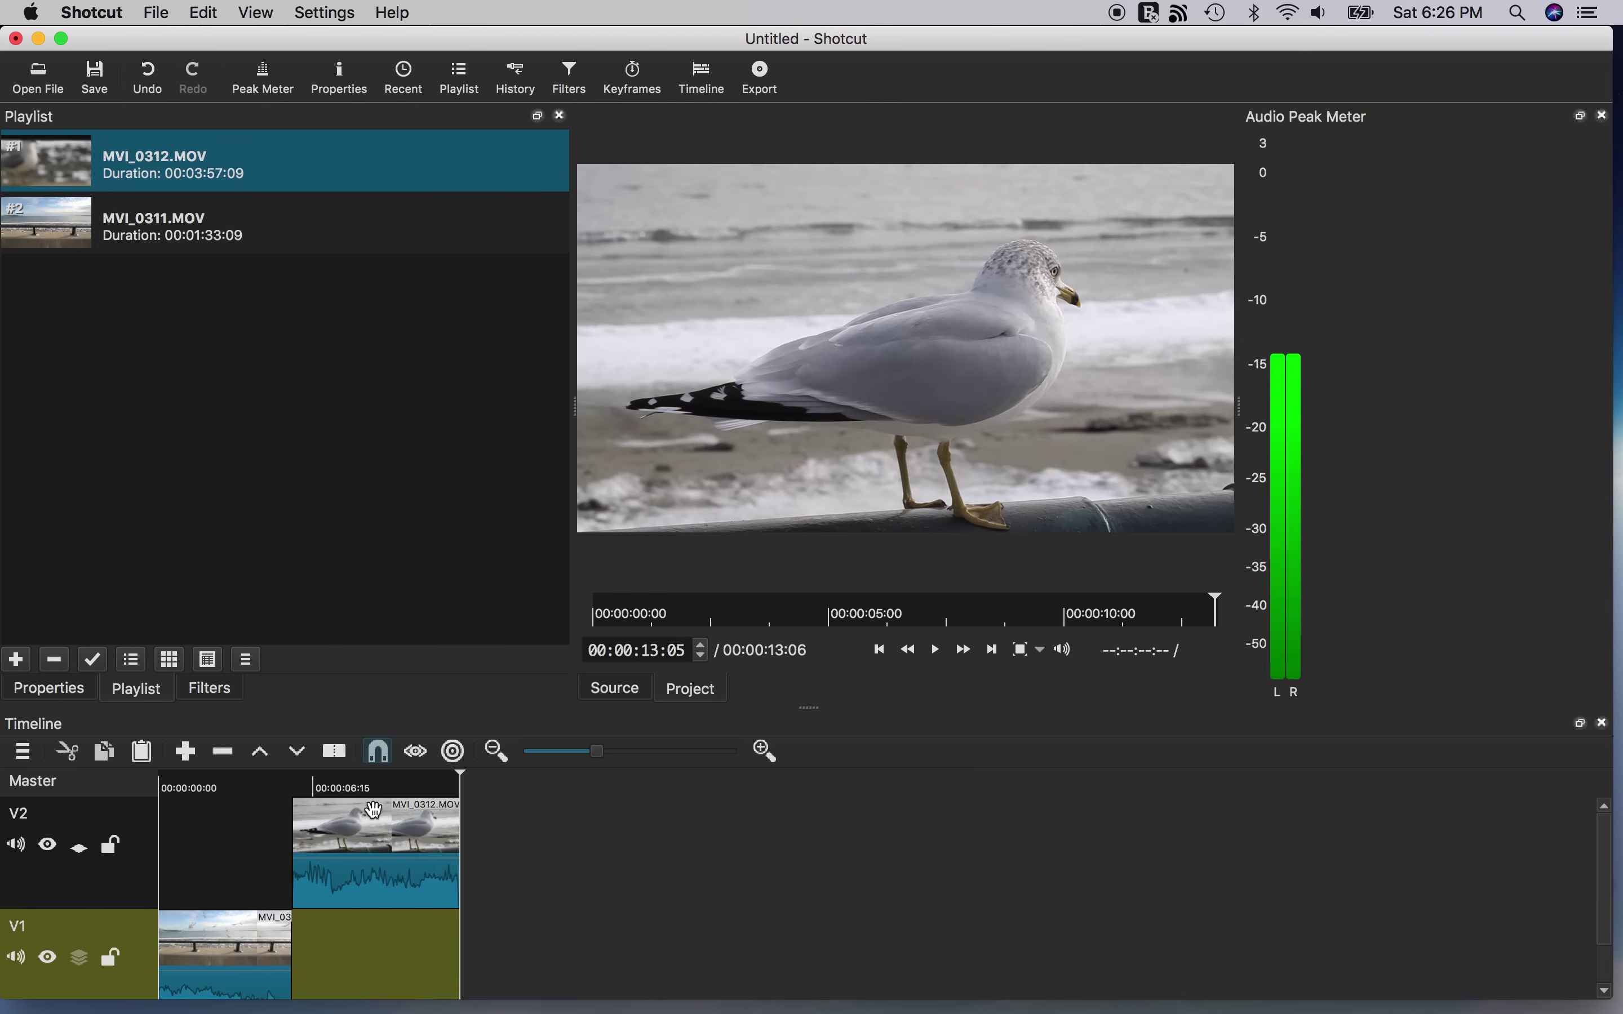
Scrub through the seagull clip on V2 to find a cut point
click(374, 795)
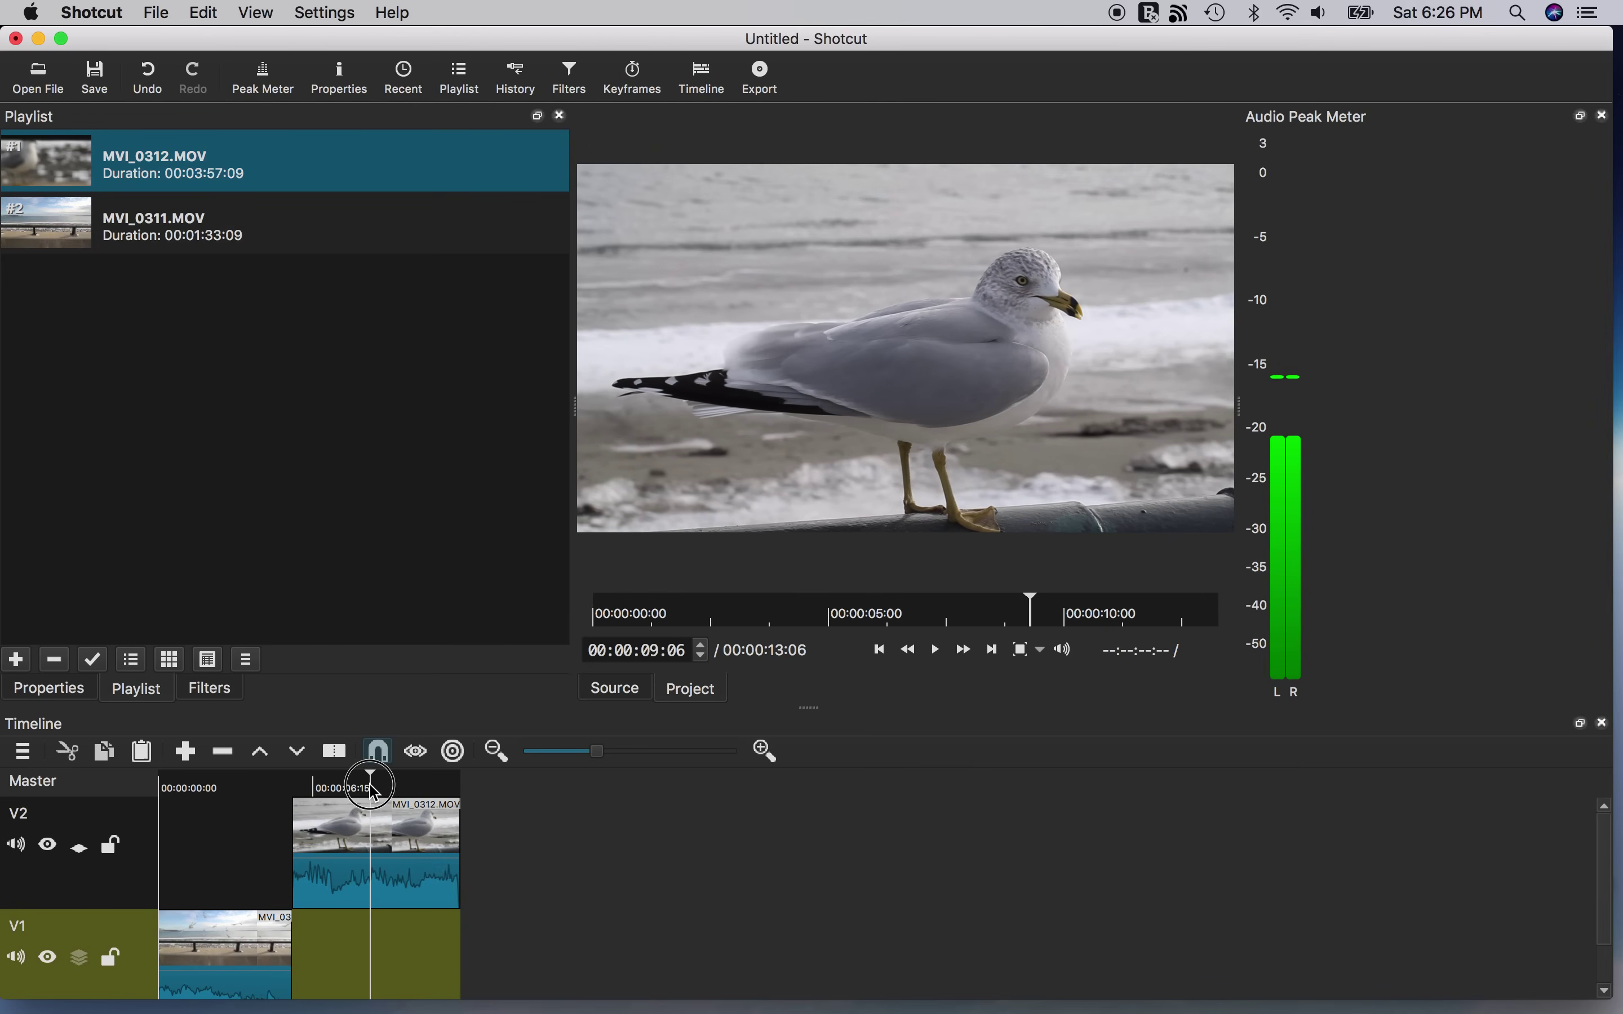
drag(374, 792, 552, 832)
drag(484, 780, 439, 781)
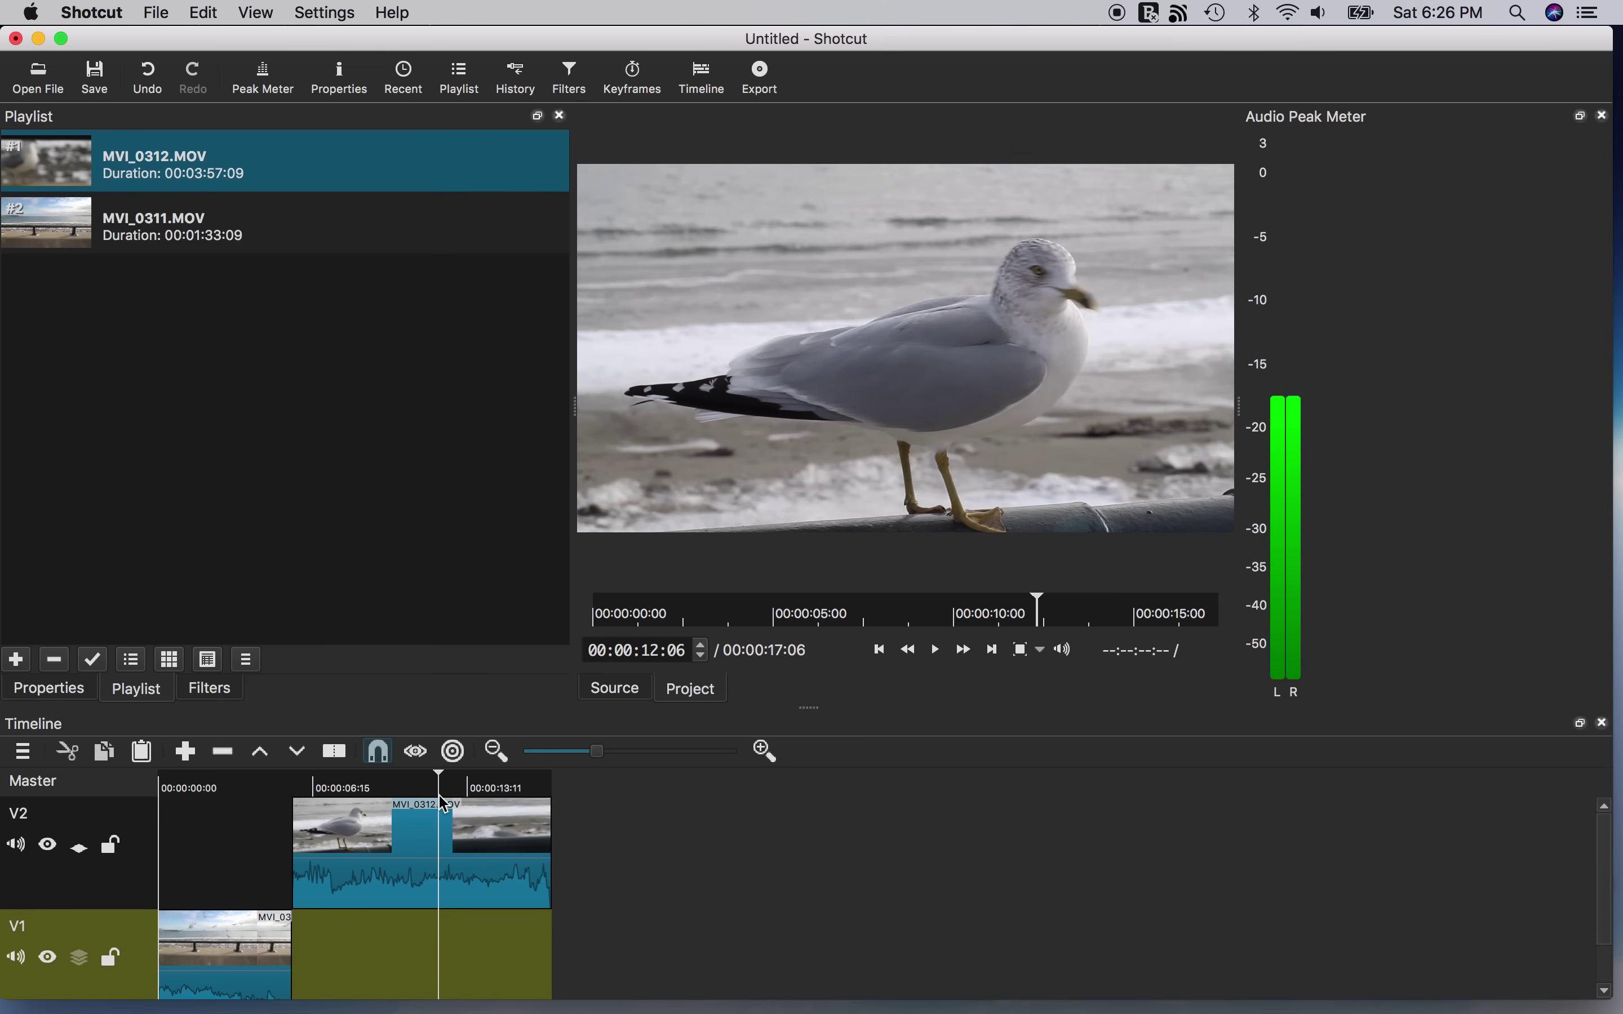
Split the V2 seagull clip at 12:06 and shift its second part later, leaving a gap
click(442, 821)
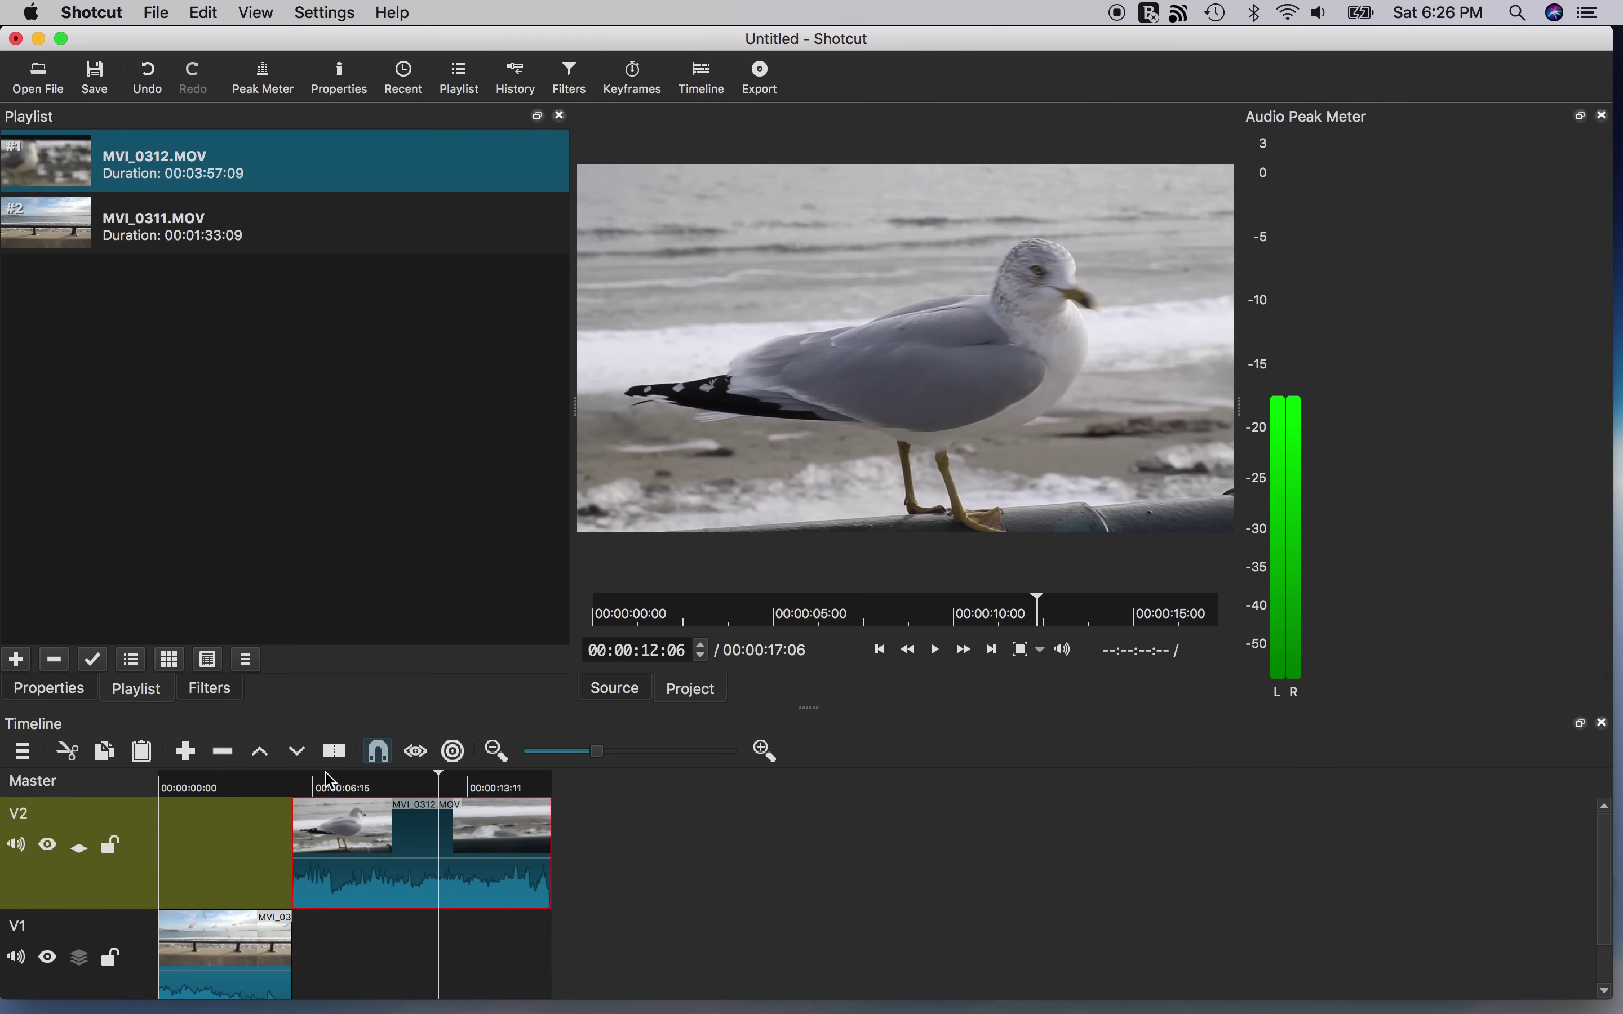
click(334, 752)
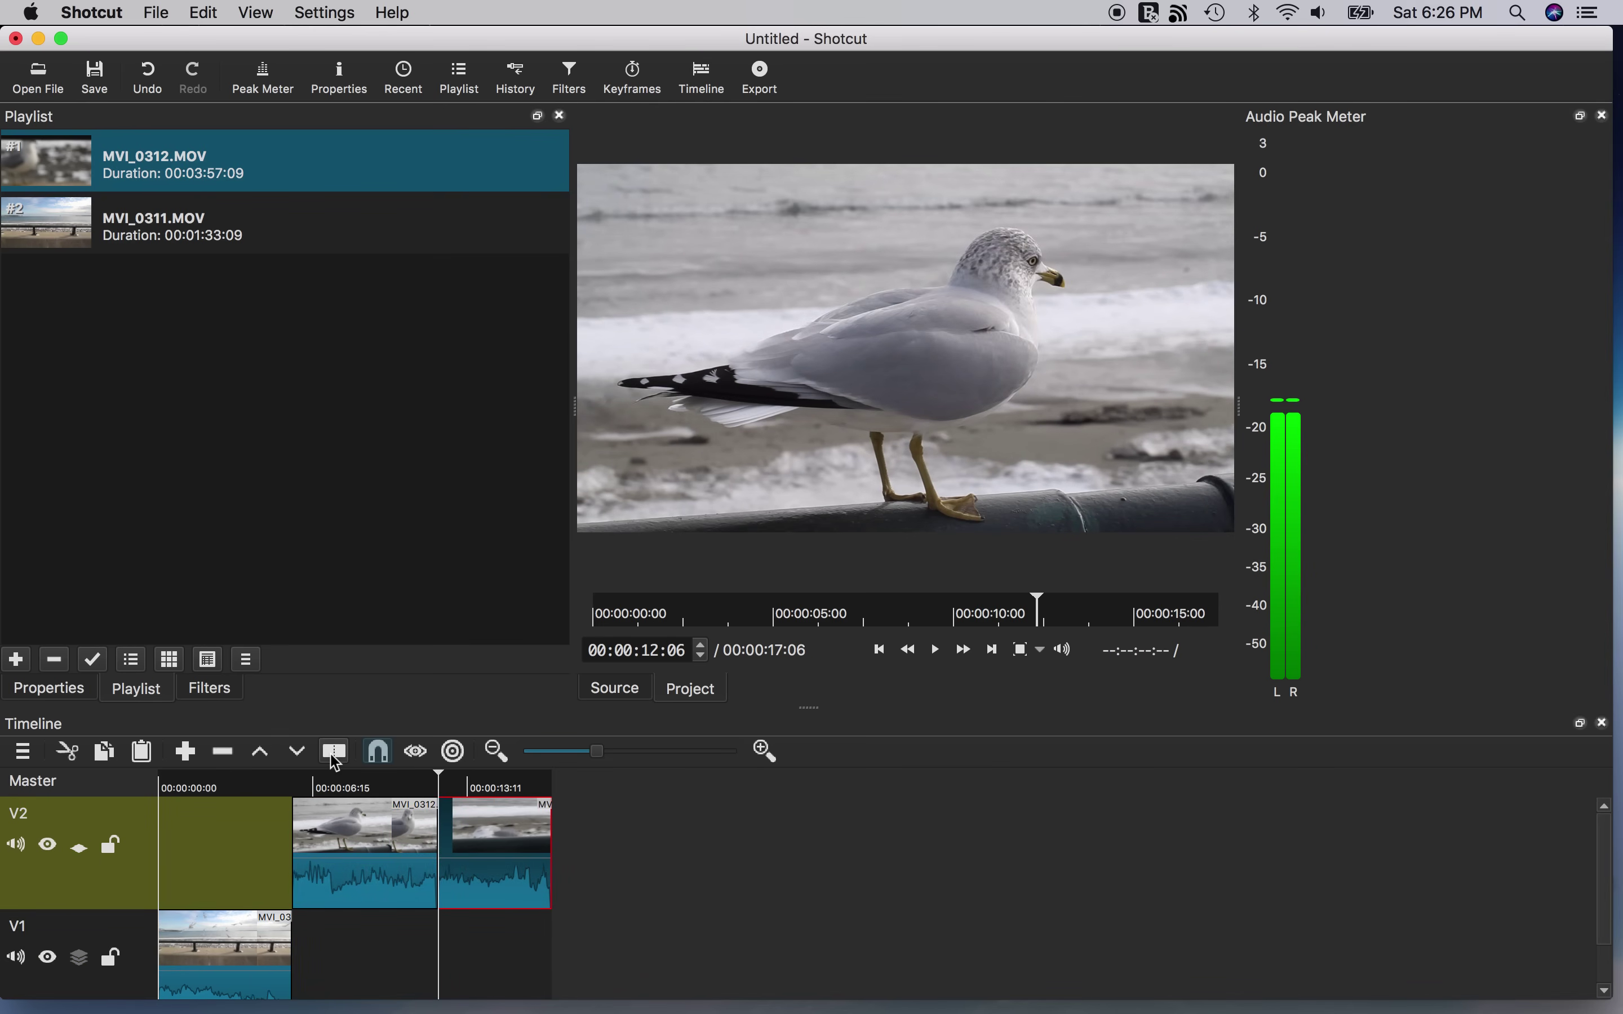
drag(497, 850, 586, 858)
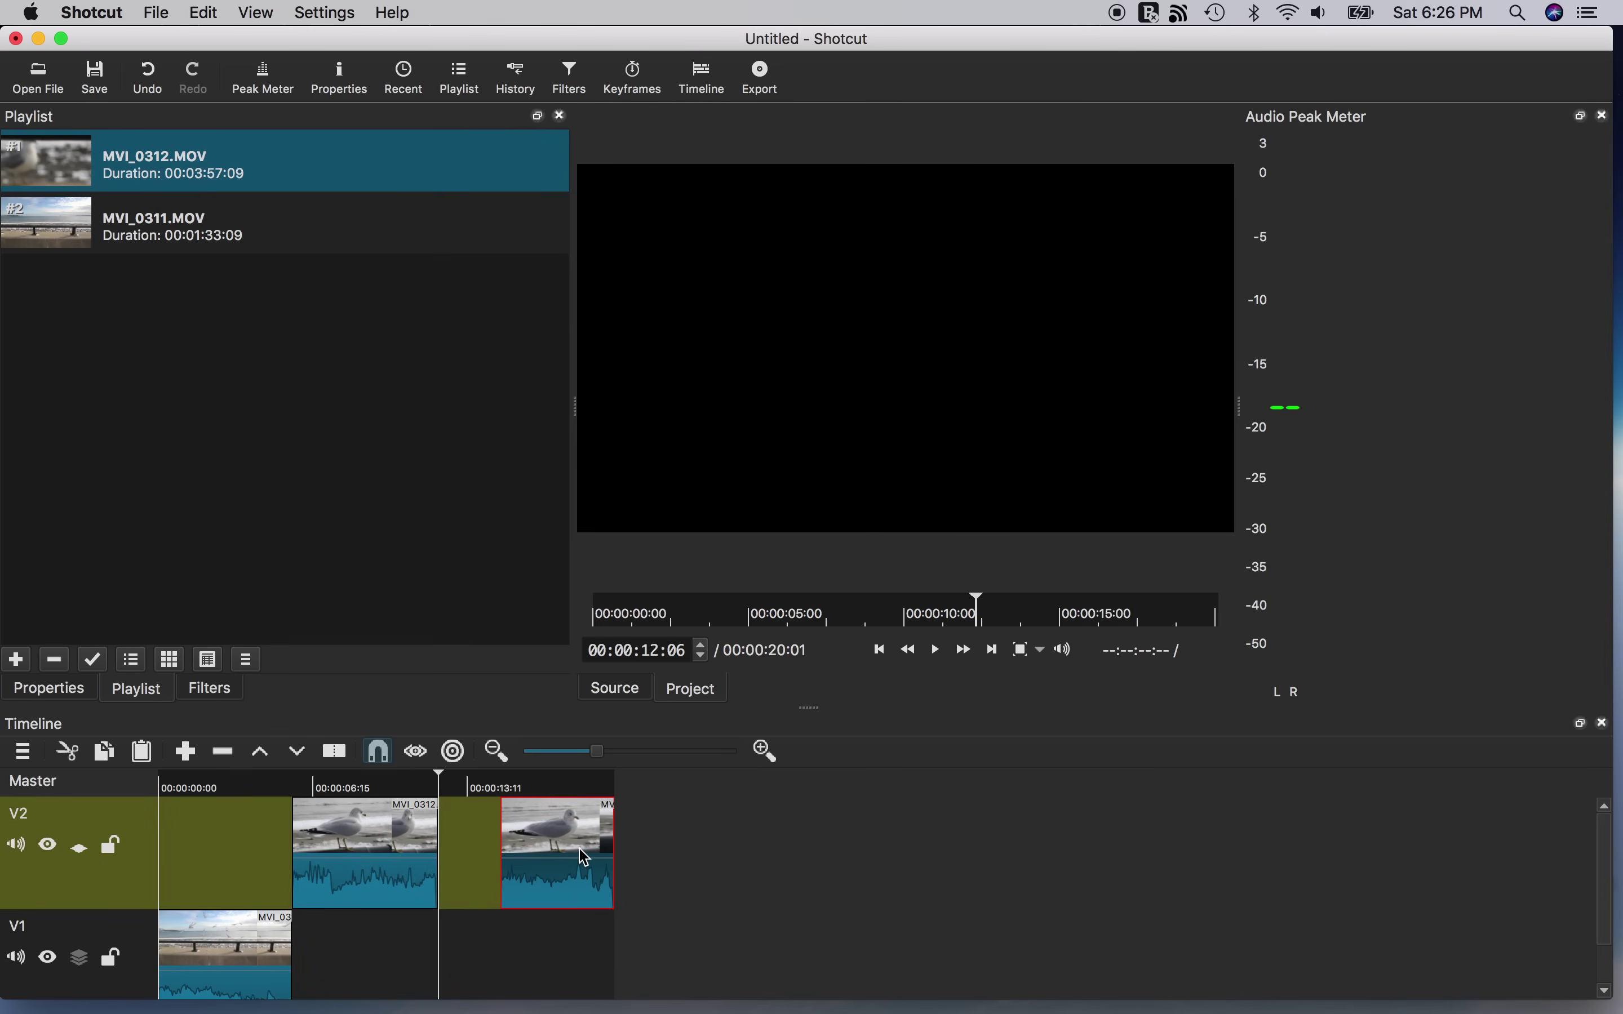
Fade out the end of the second part and play back the fade
click(596, 783)
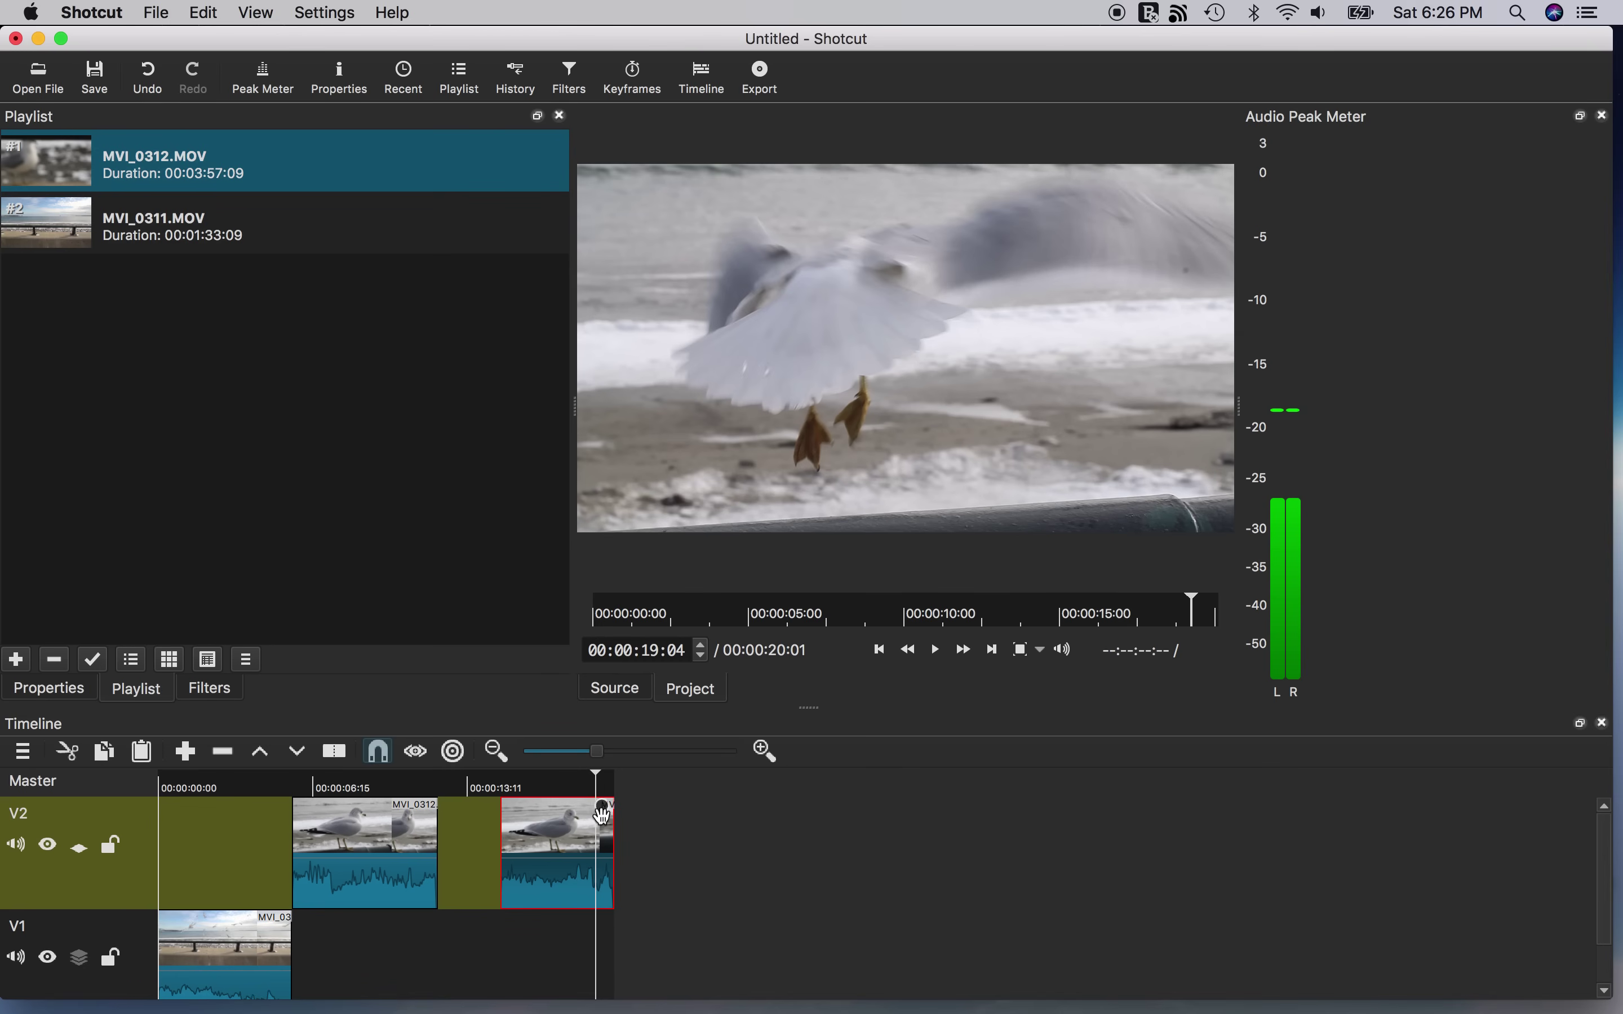
mouse_move(608, 819)
drag(603, 811, 537, 817)
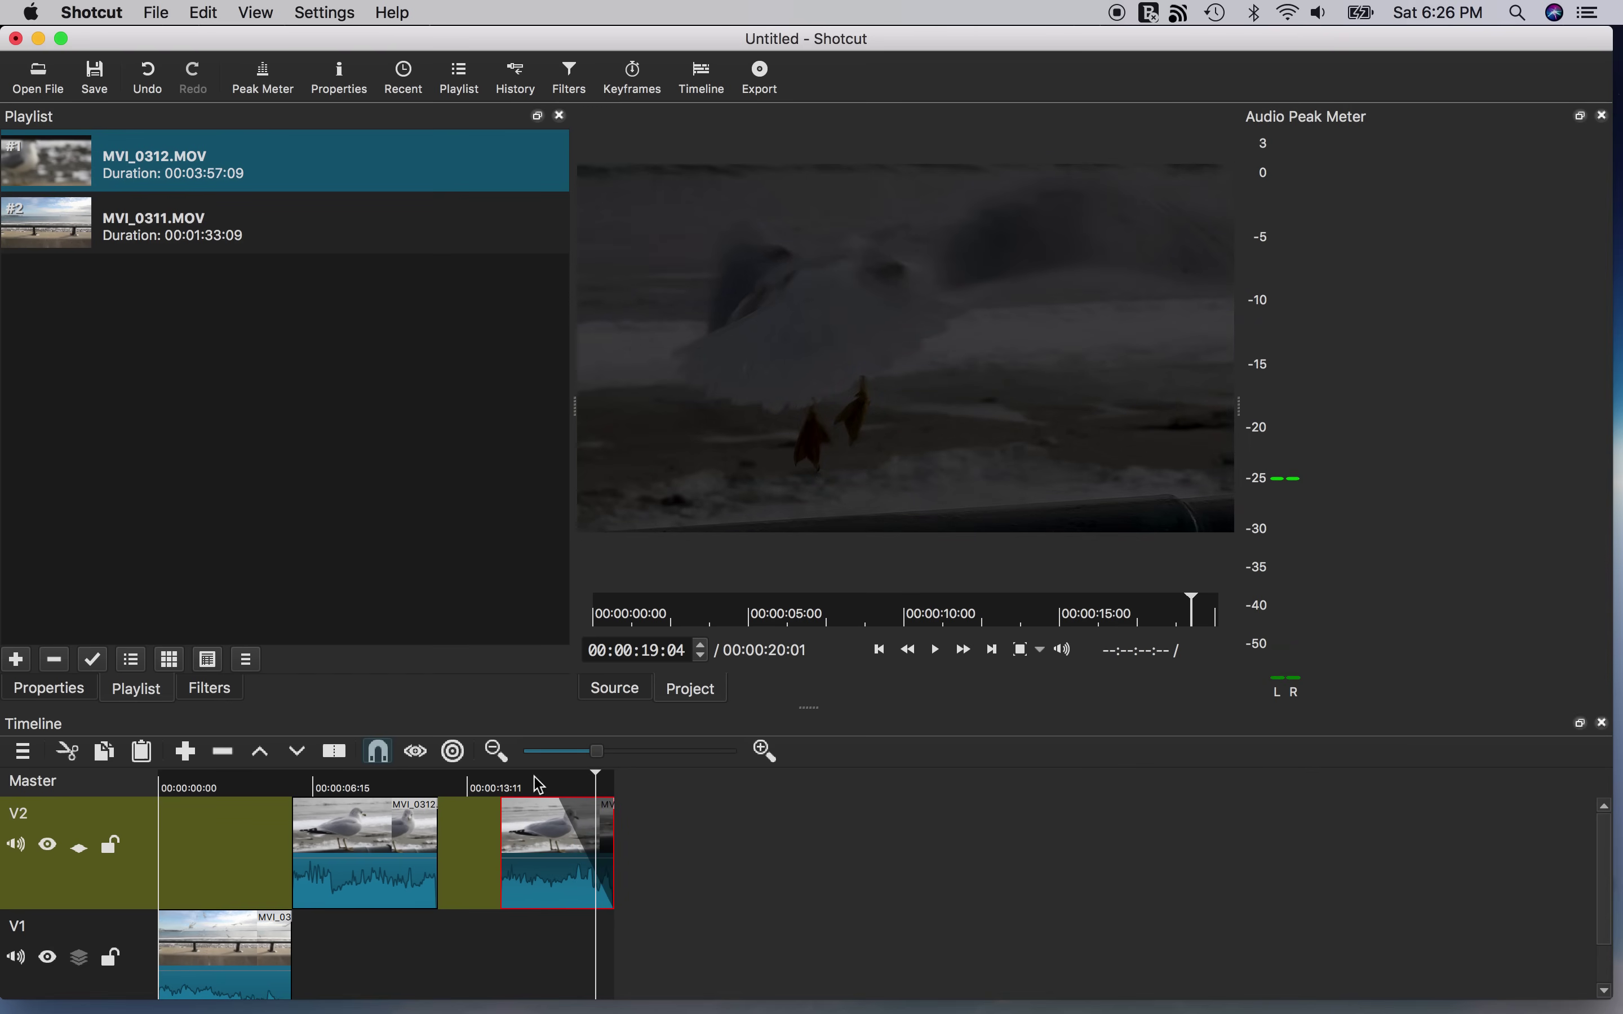
click(534, 777)
key(space)
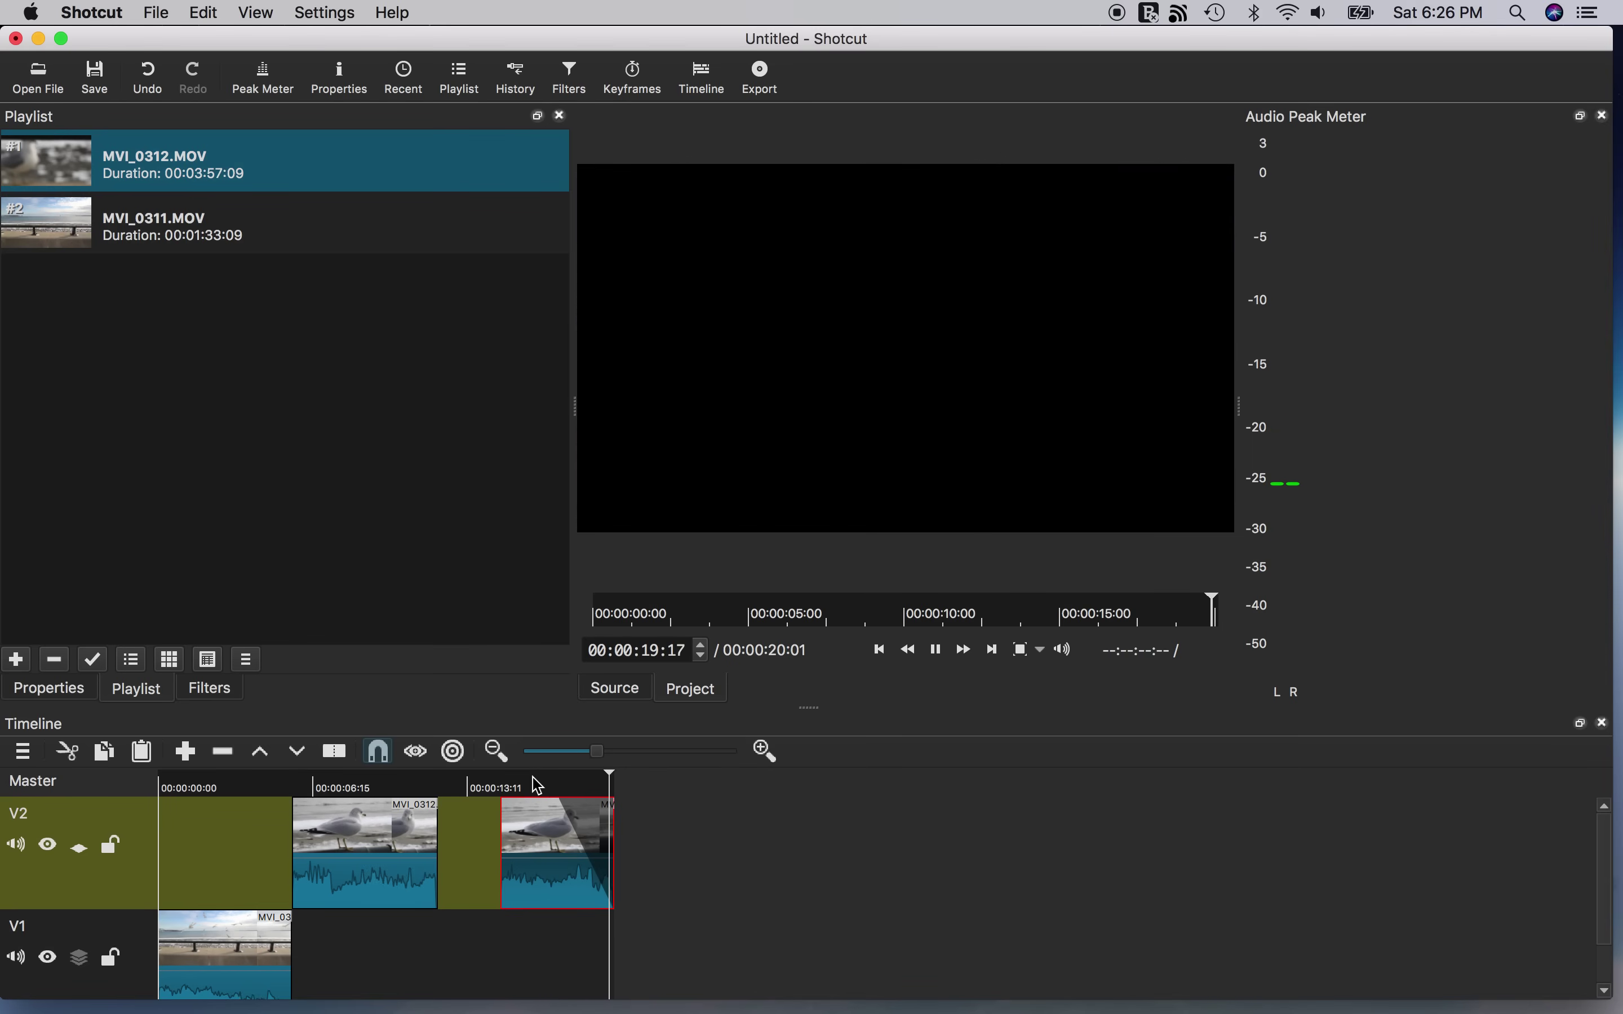
Trim the start of the second V2 clip, with snapping off for fine-tuning and then back on
click(526, 782)
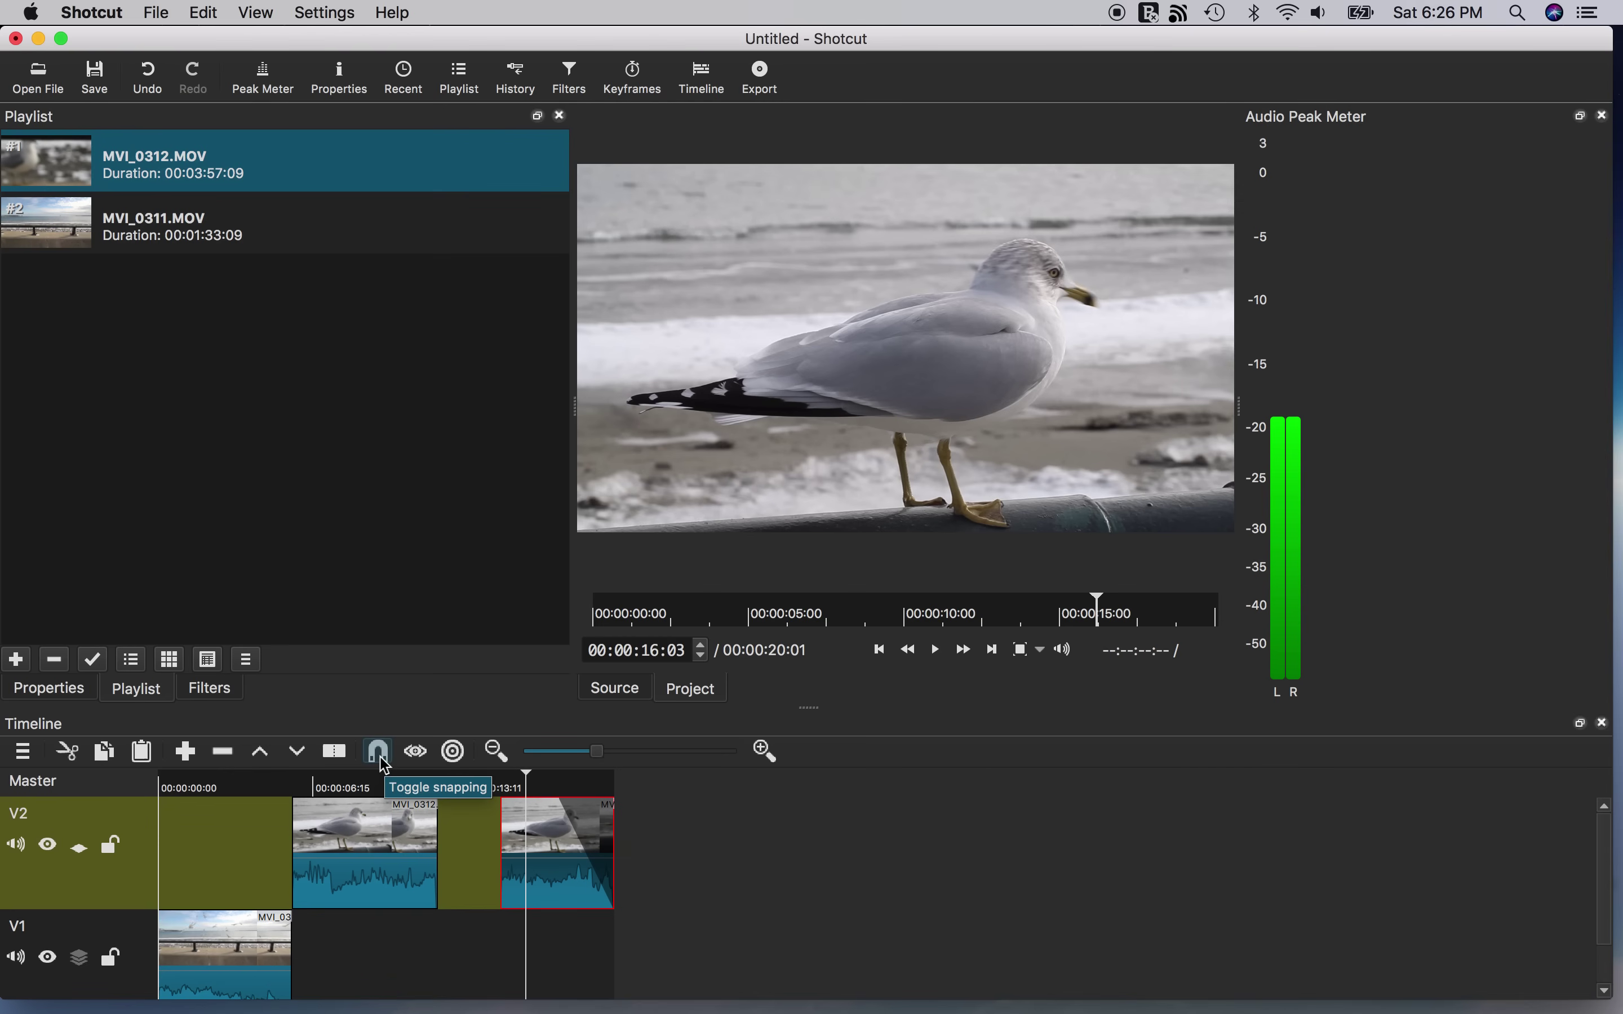
drag(502, 831, 527, 831)
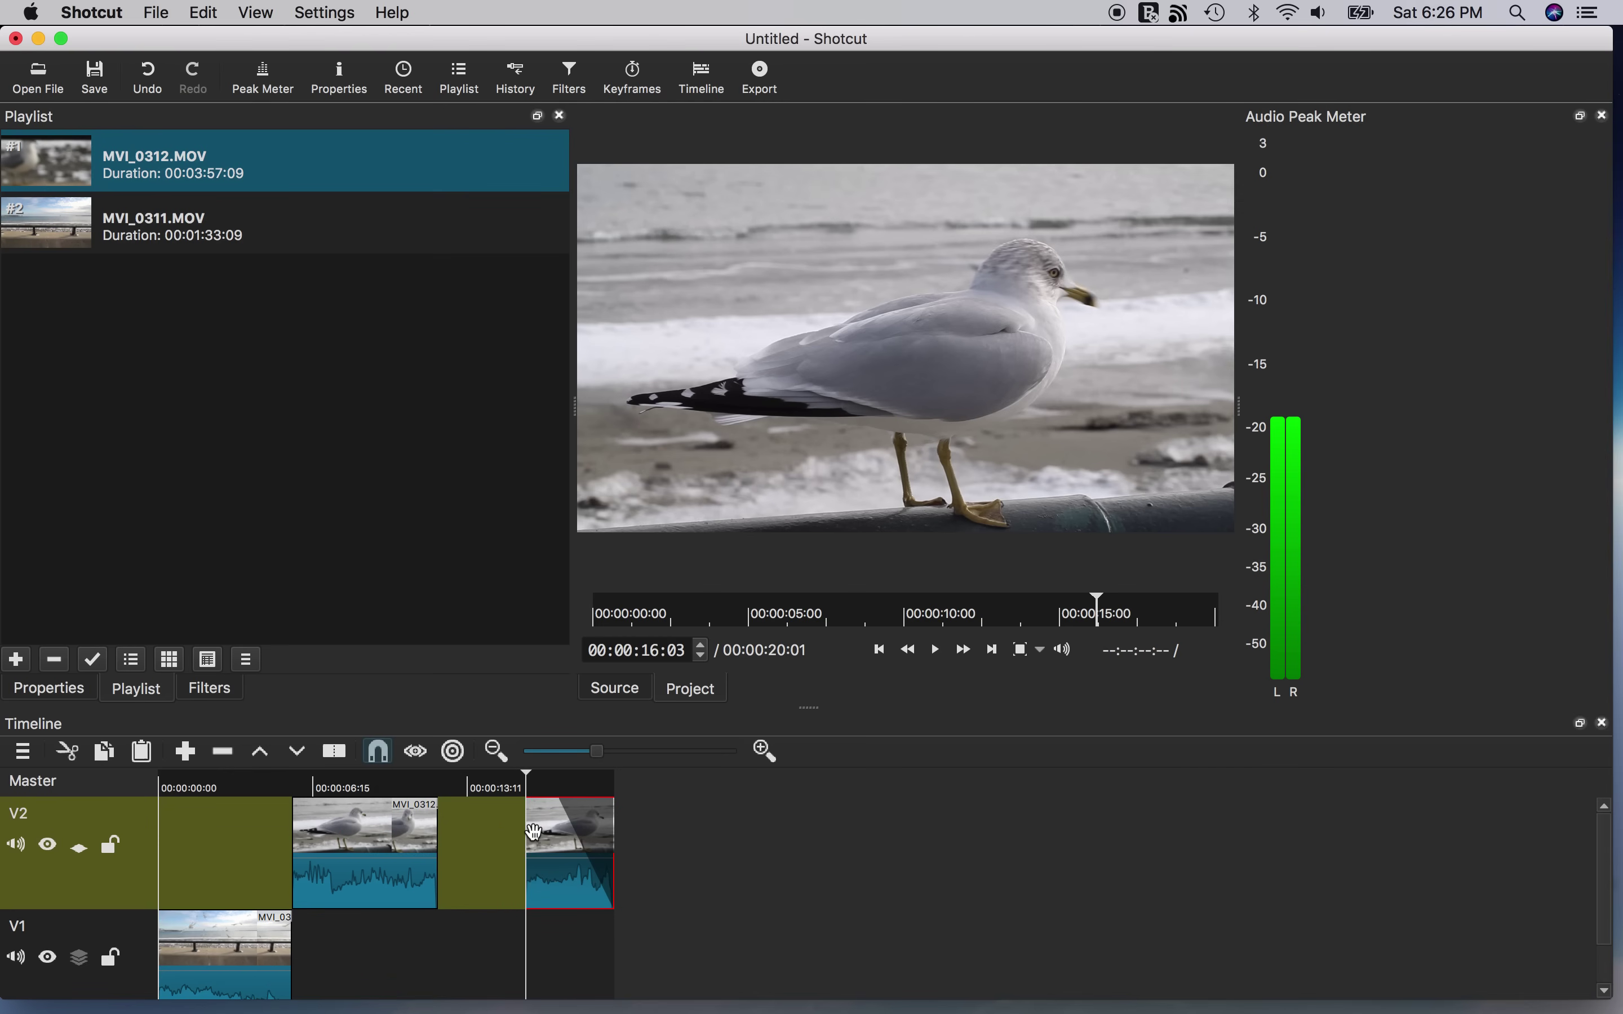
click(378, 751)
mouse_move(526, 832)
mouse_down()
mouse_move(488, 839)
mouse_move(556, 839)
mouse_move(508, 839)
mouse_up()
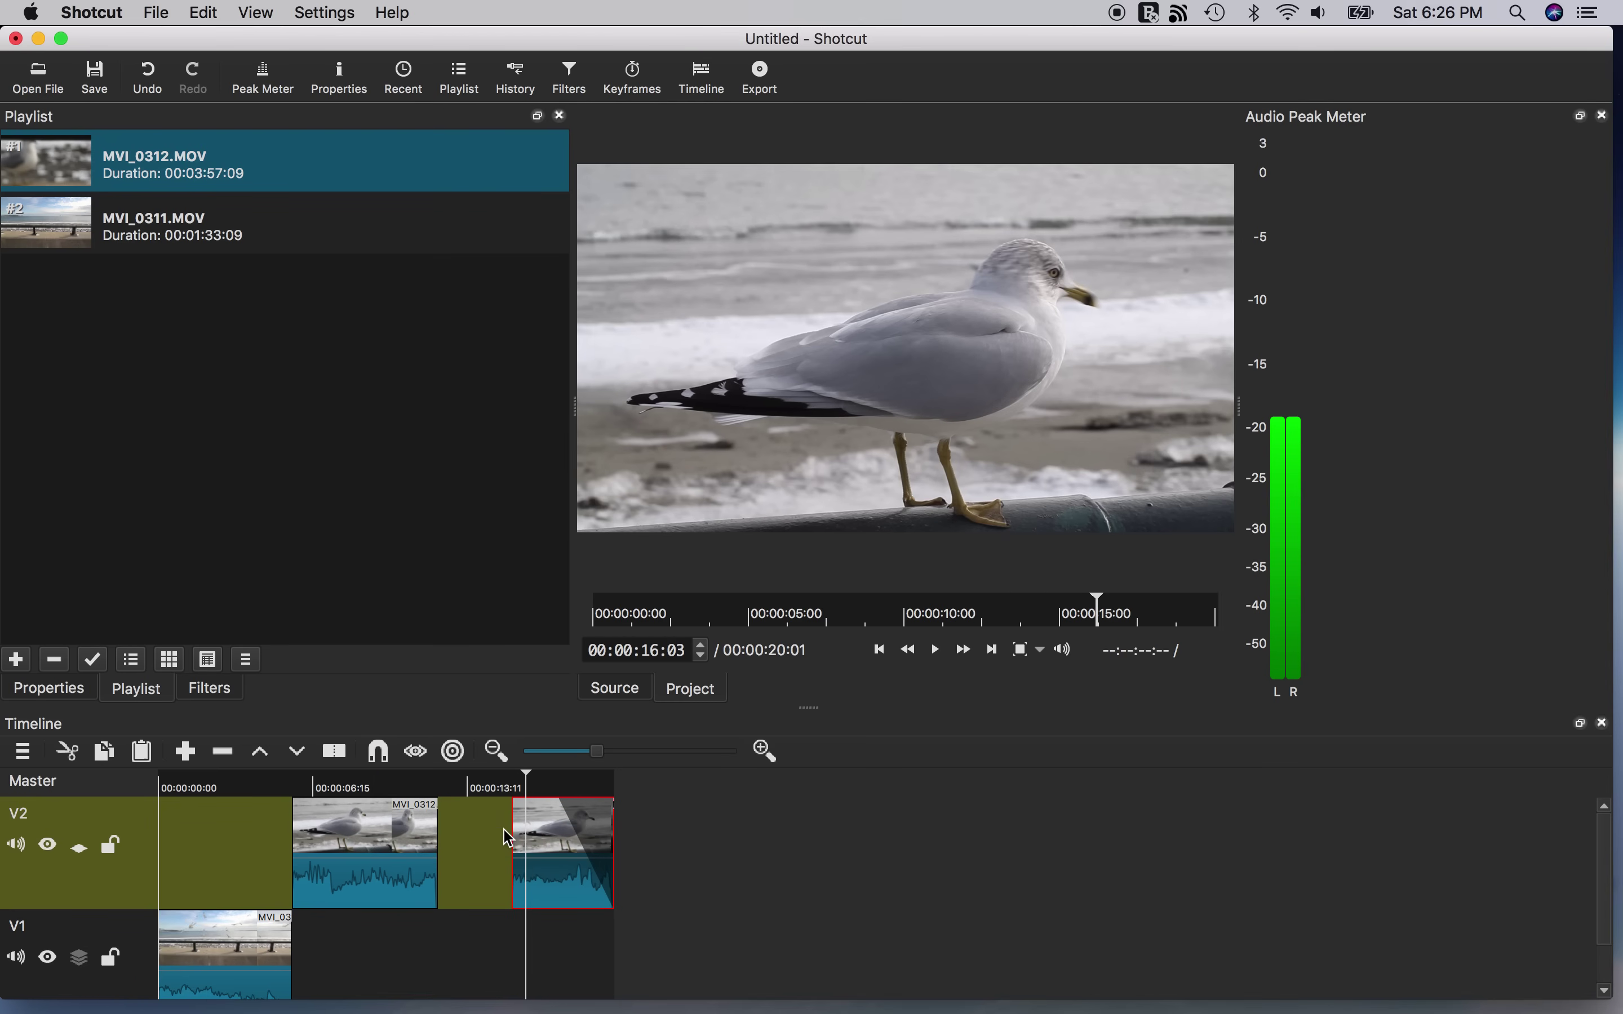
click(385, 761)
Play the edit back from near the project start
scroll(684, 850, down, 2)
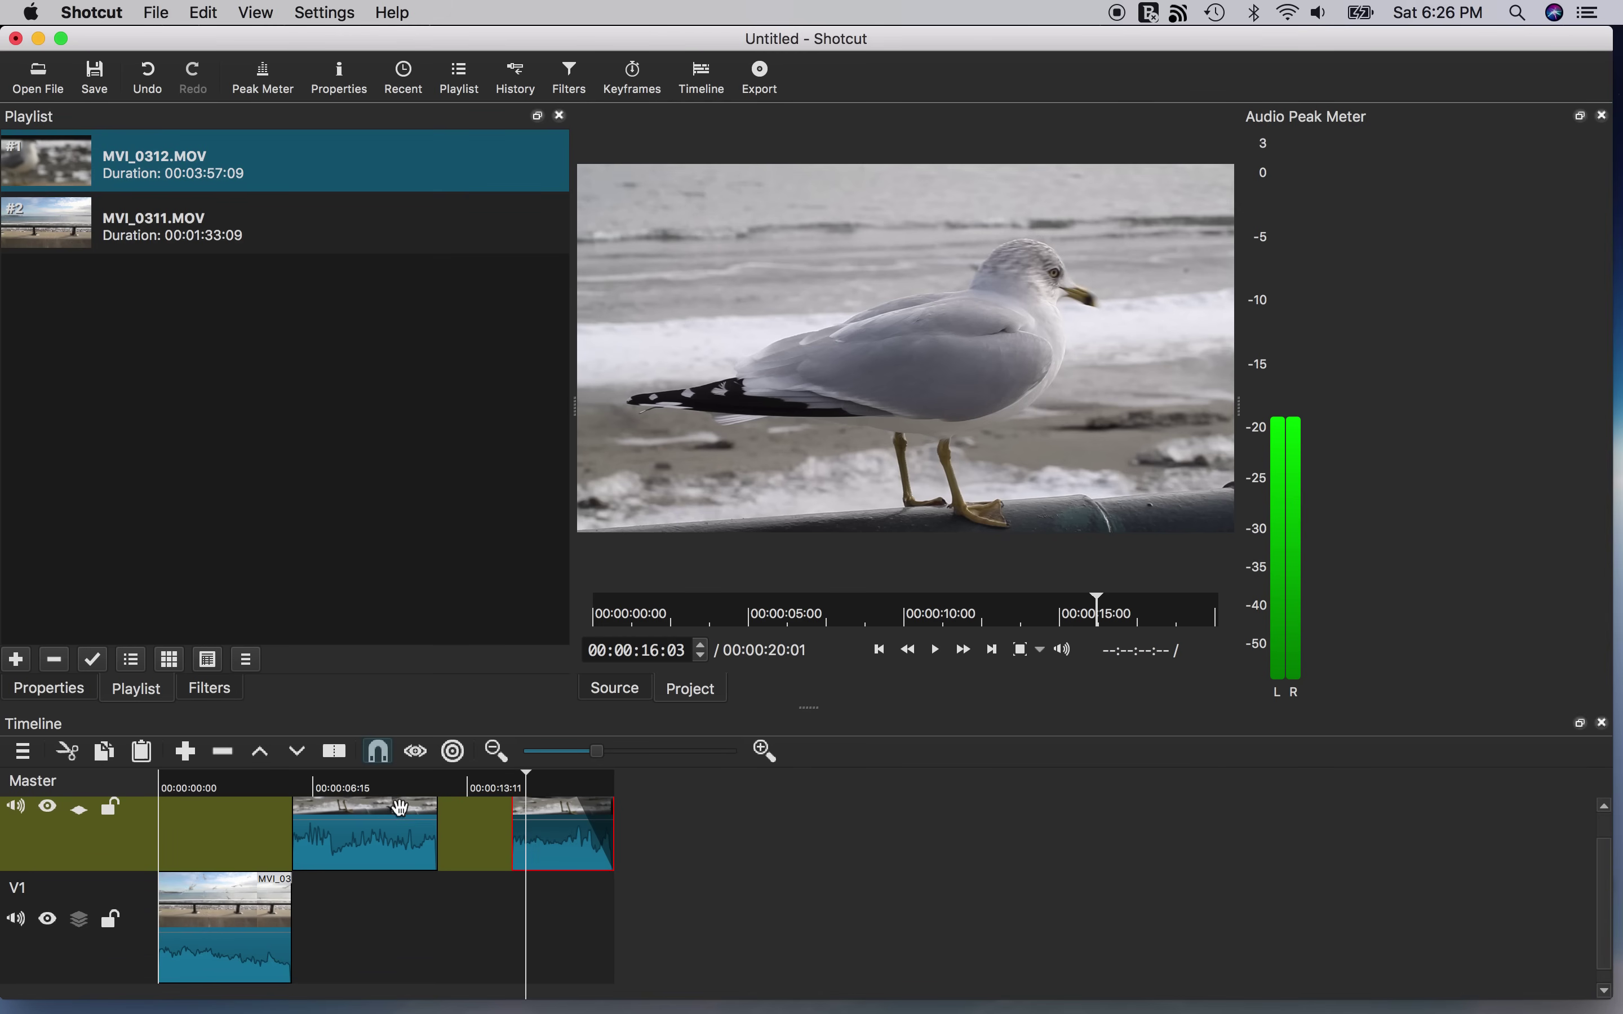
click(253, 786)
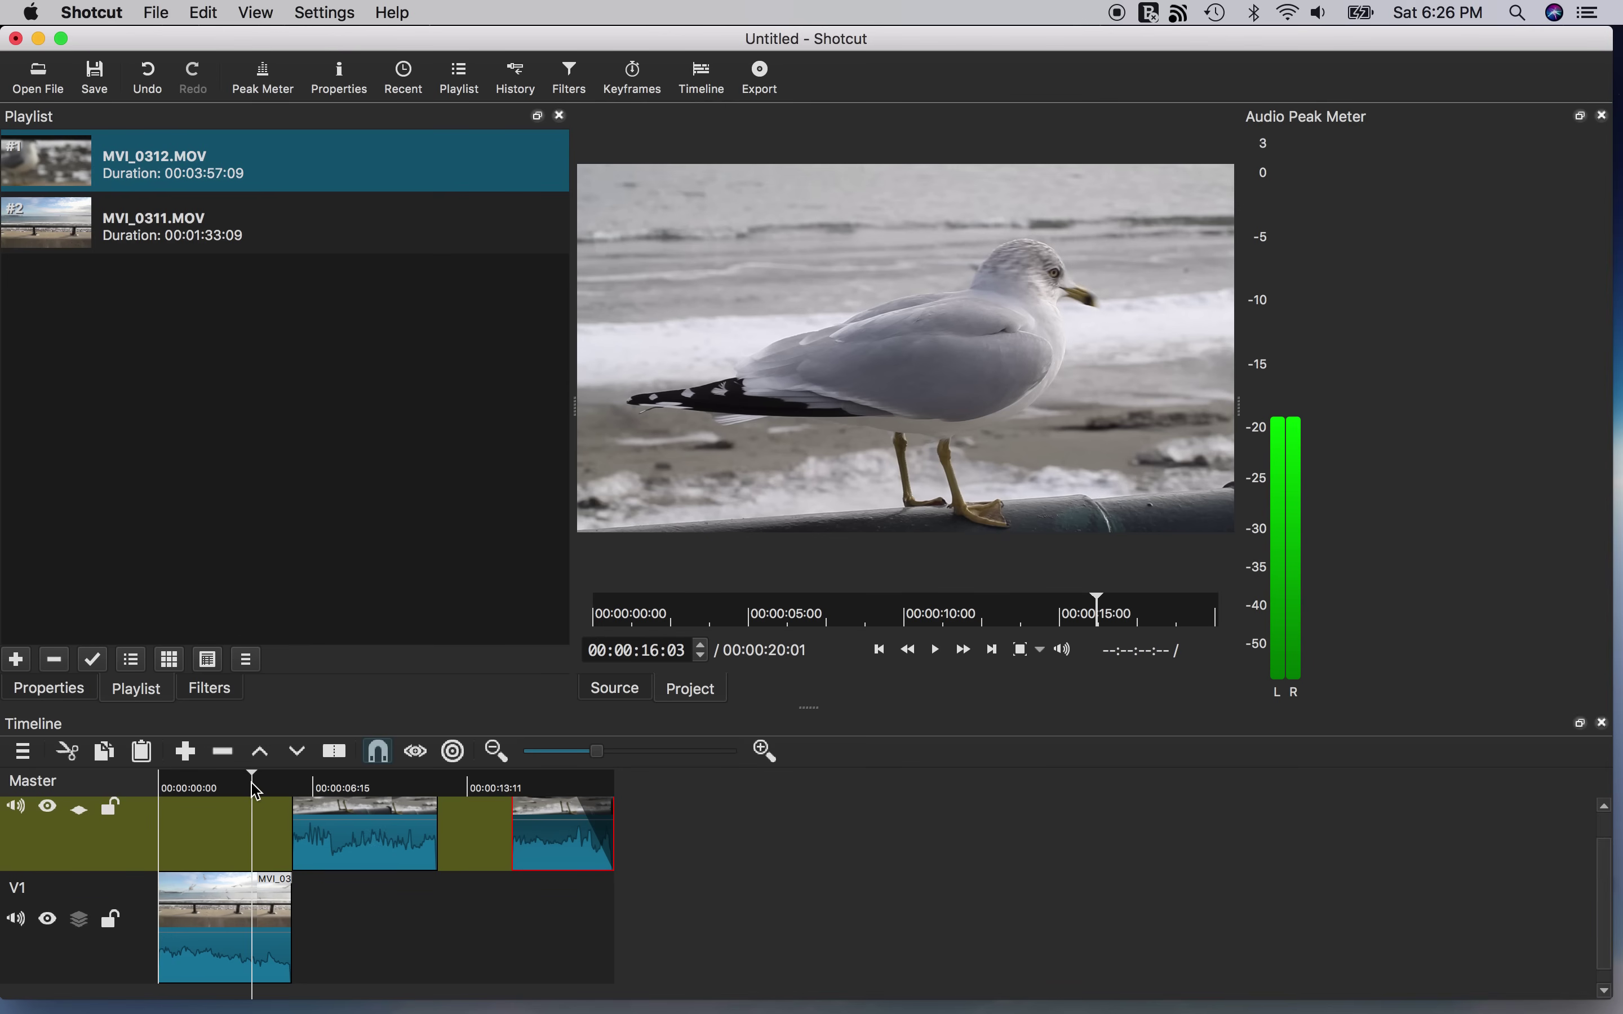
key(space)
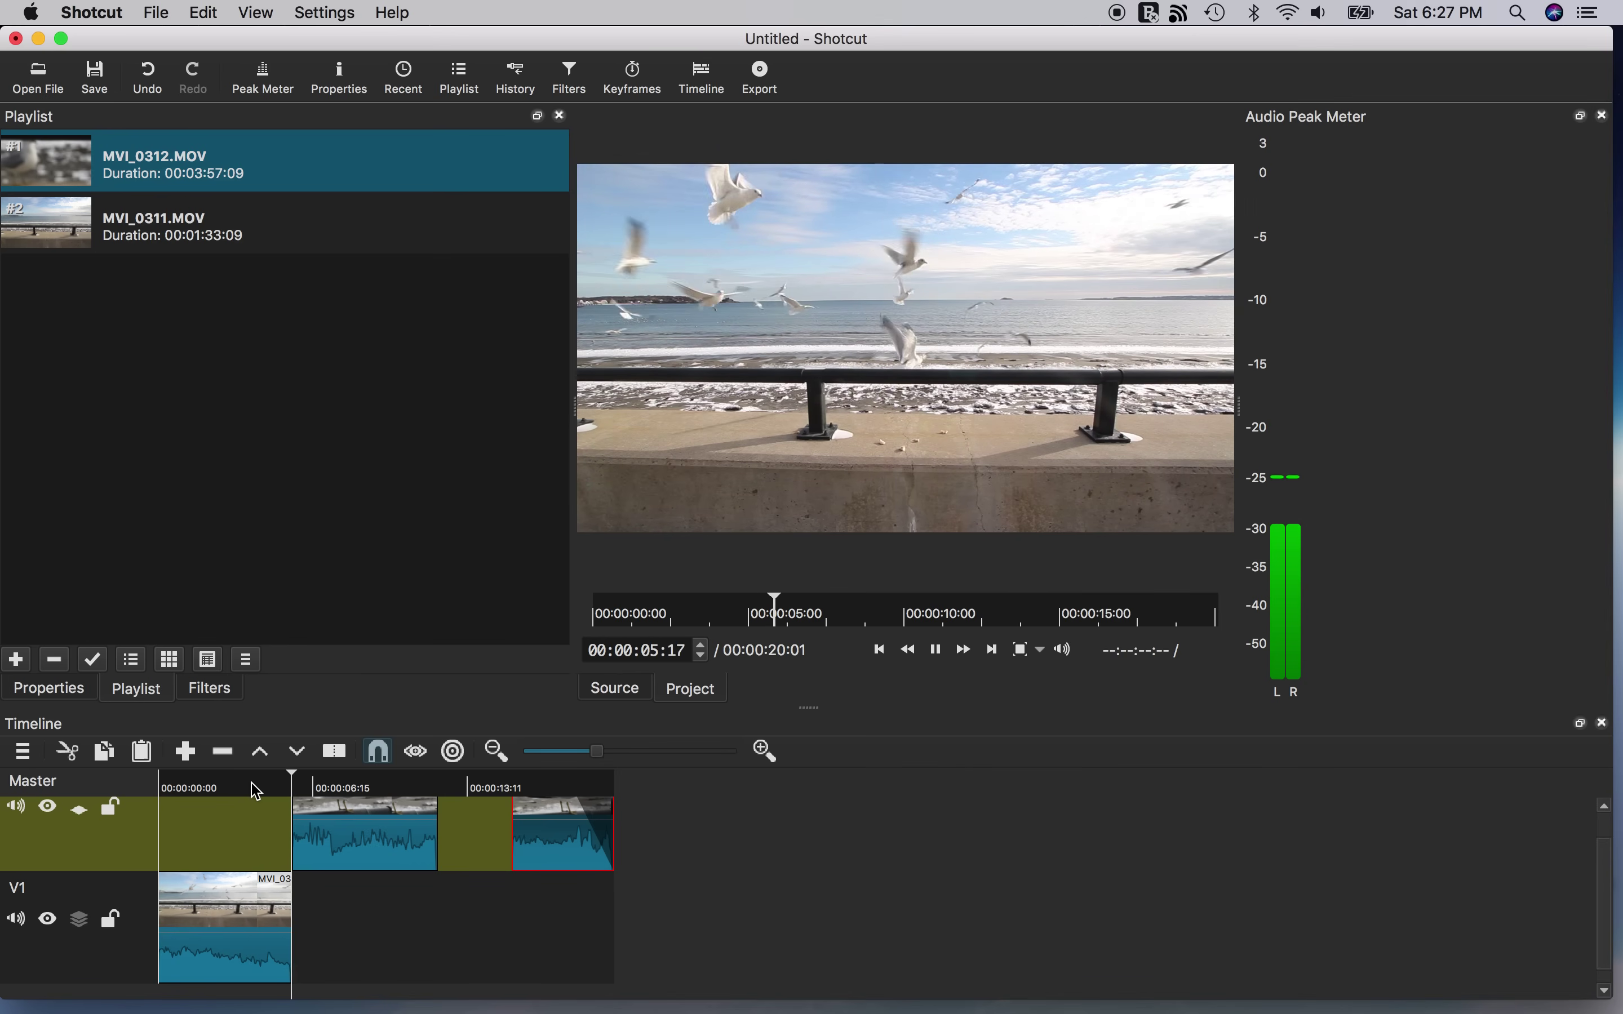
Move the first seagull clip down onto V1 right after MVI_0311
key(space)
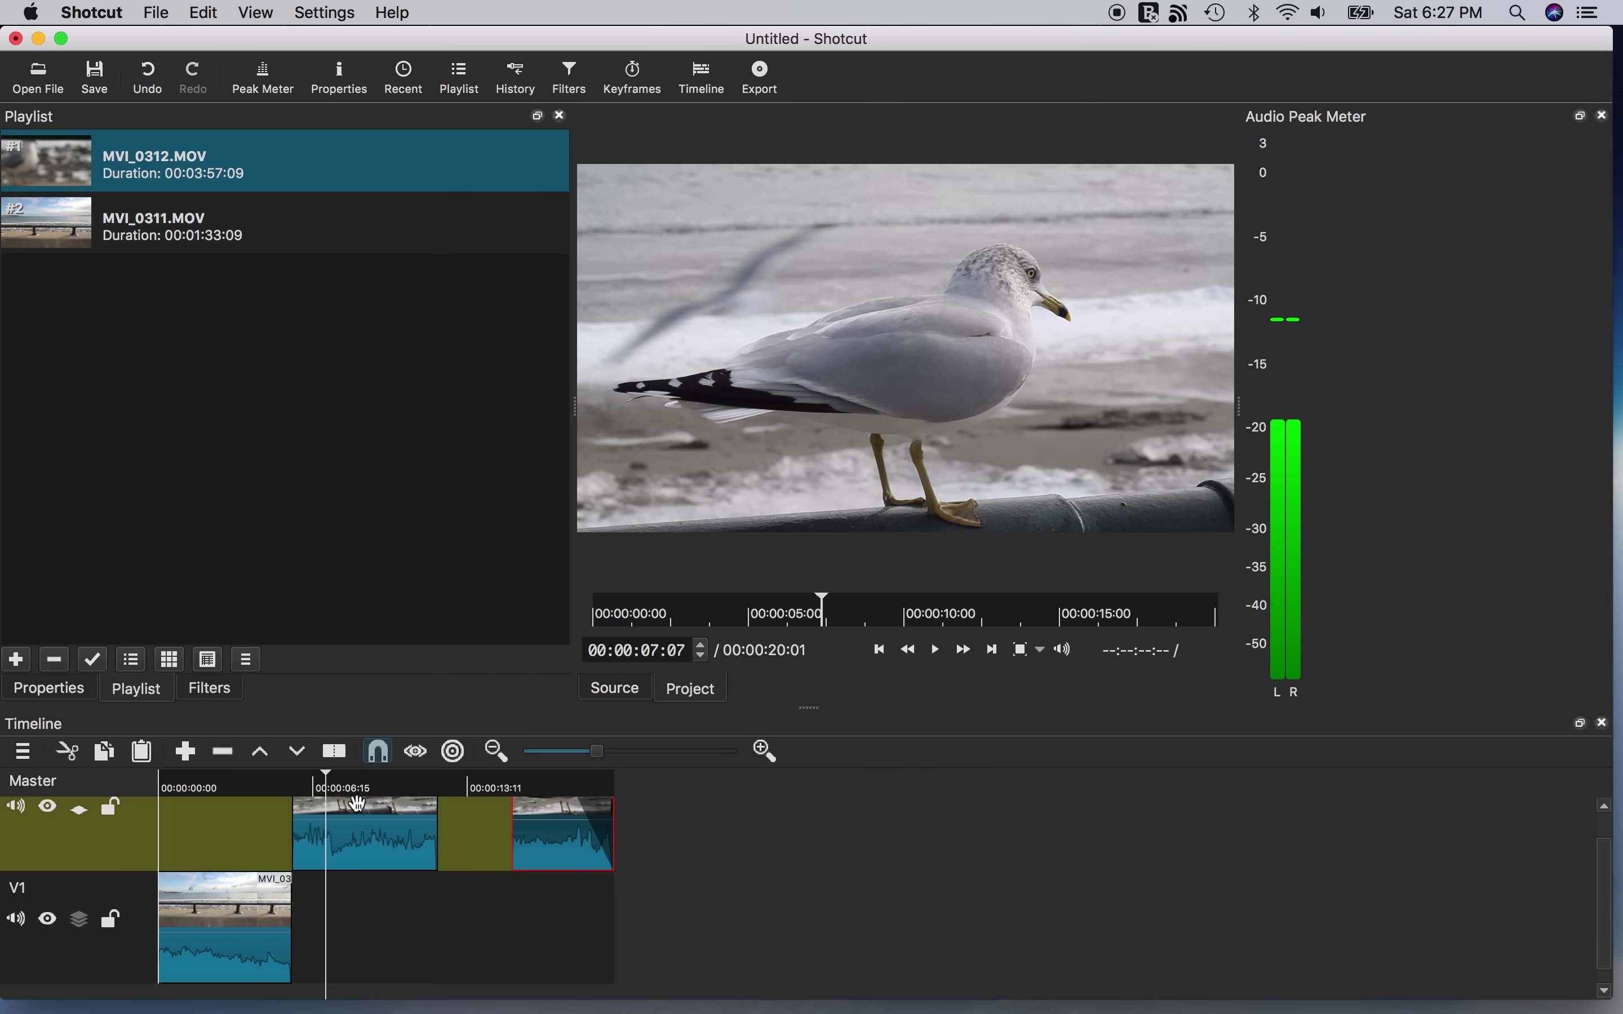
drag(356, 813, 352, 924)
click(364, 825)
drag(364, 825, 362, 915)
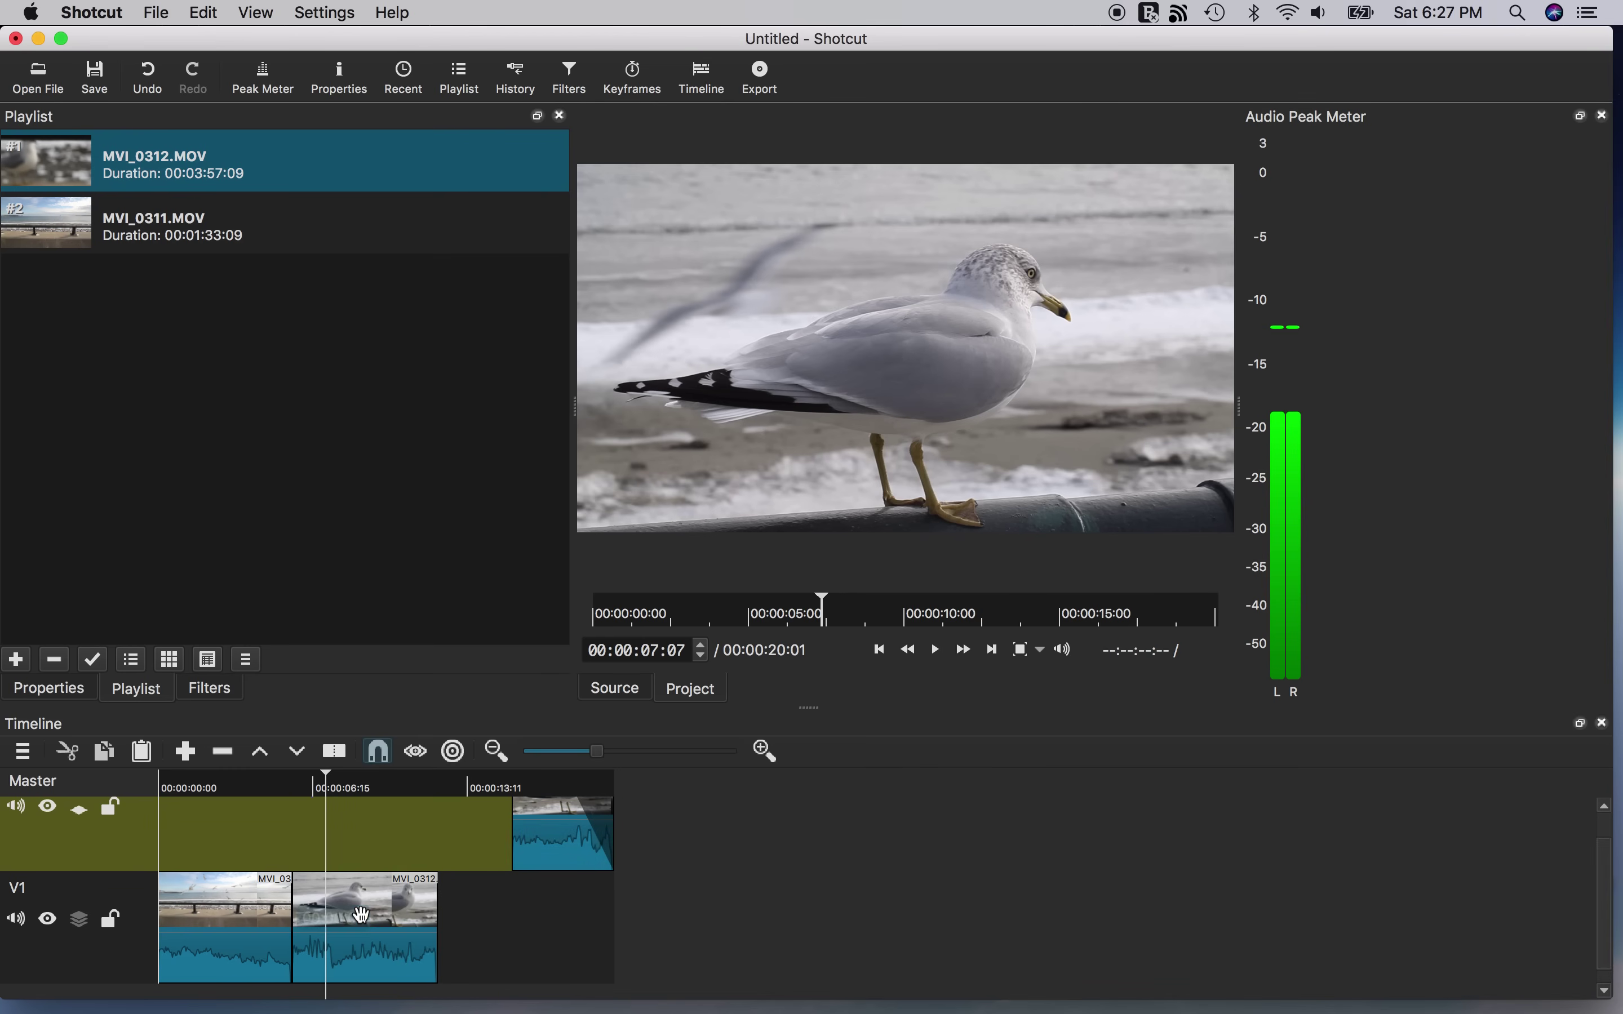
Overlap the seagull clip onto the beach clip around 04:17 to form a crossfade, and preview it
click(288, 789)
drag(290, 793, 275, 792)
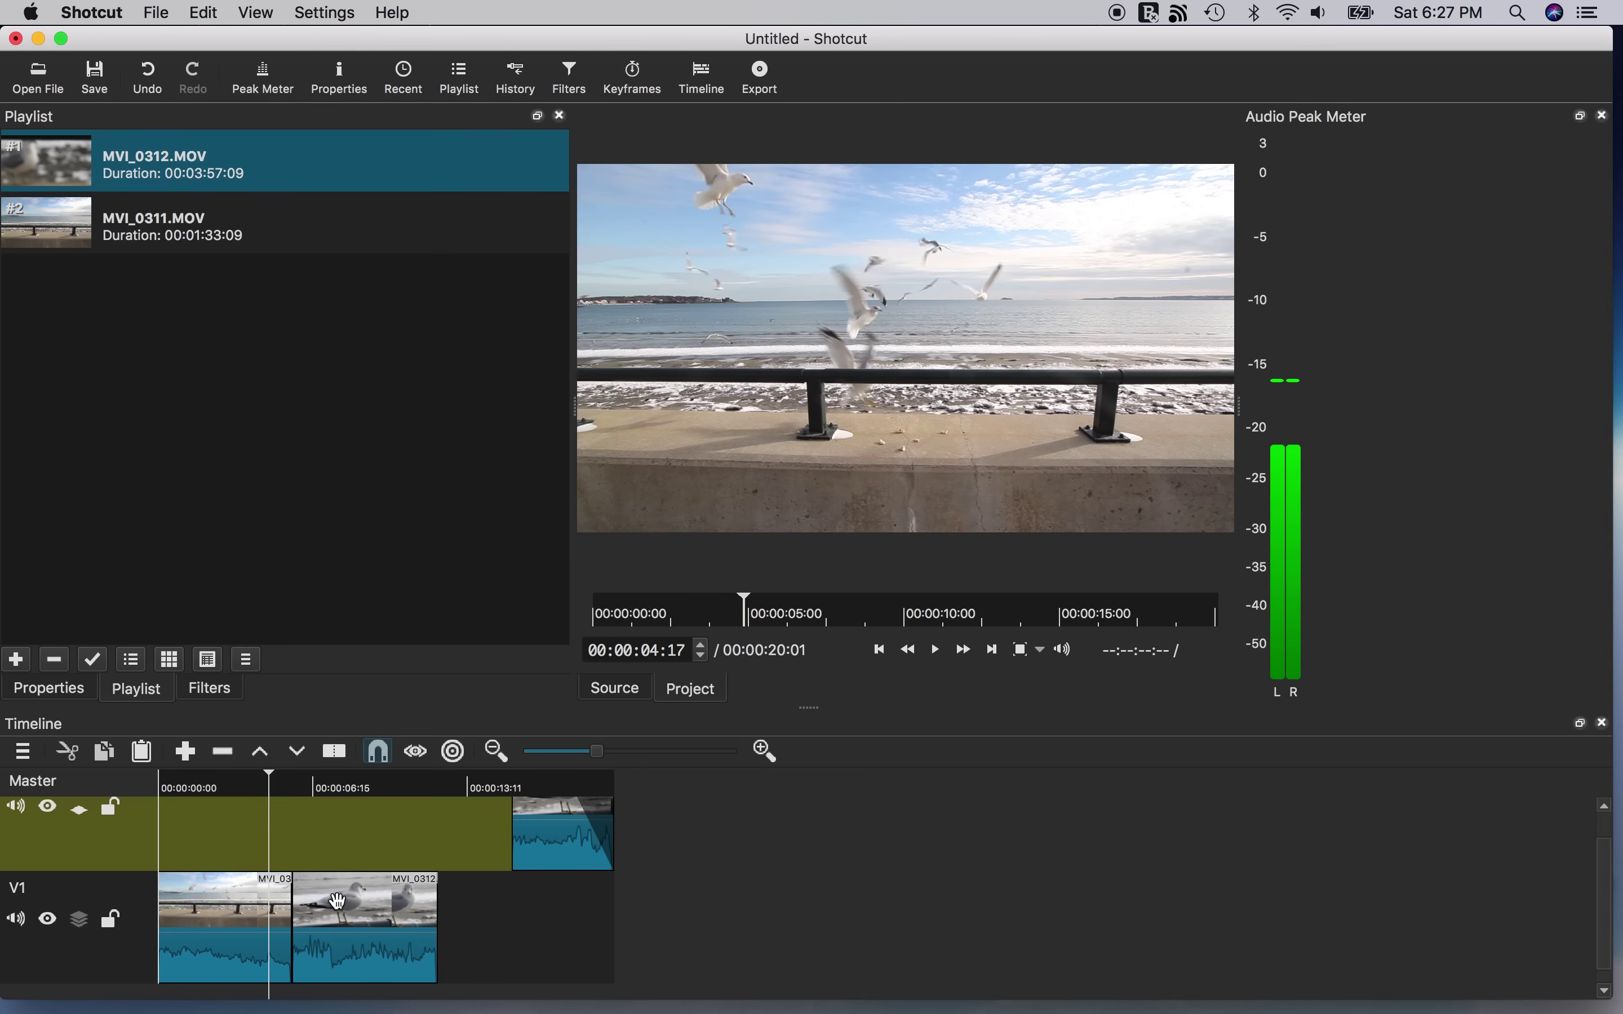
click(429, 915)
drag(430, 915, 366, 926)
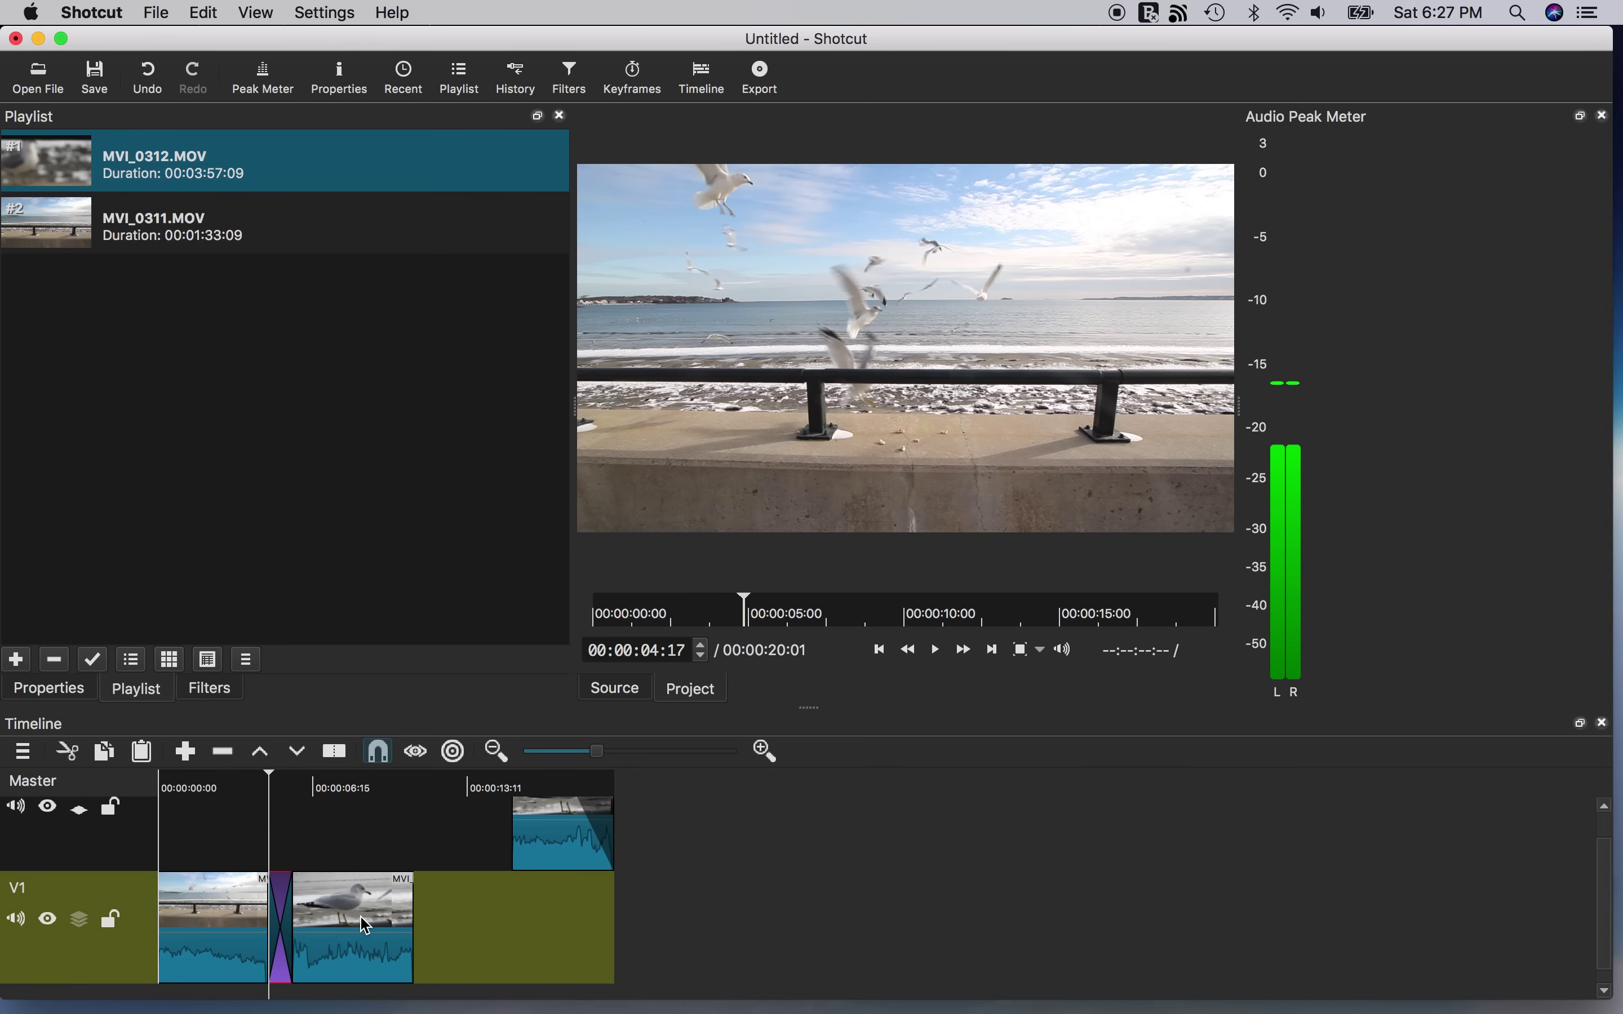
key(space)
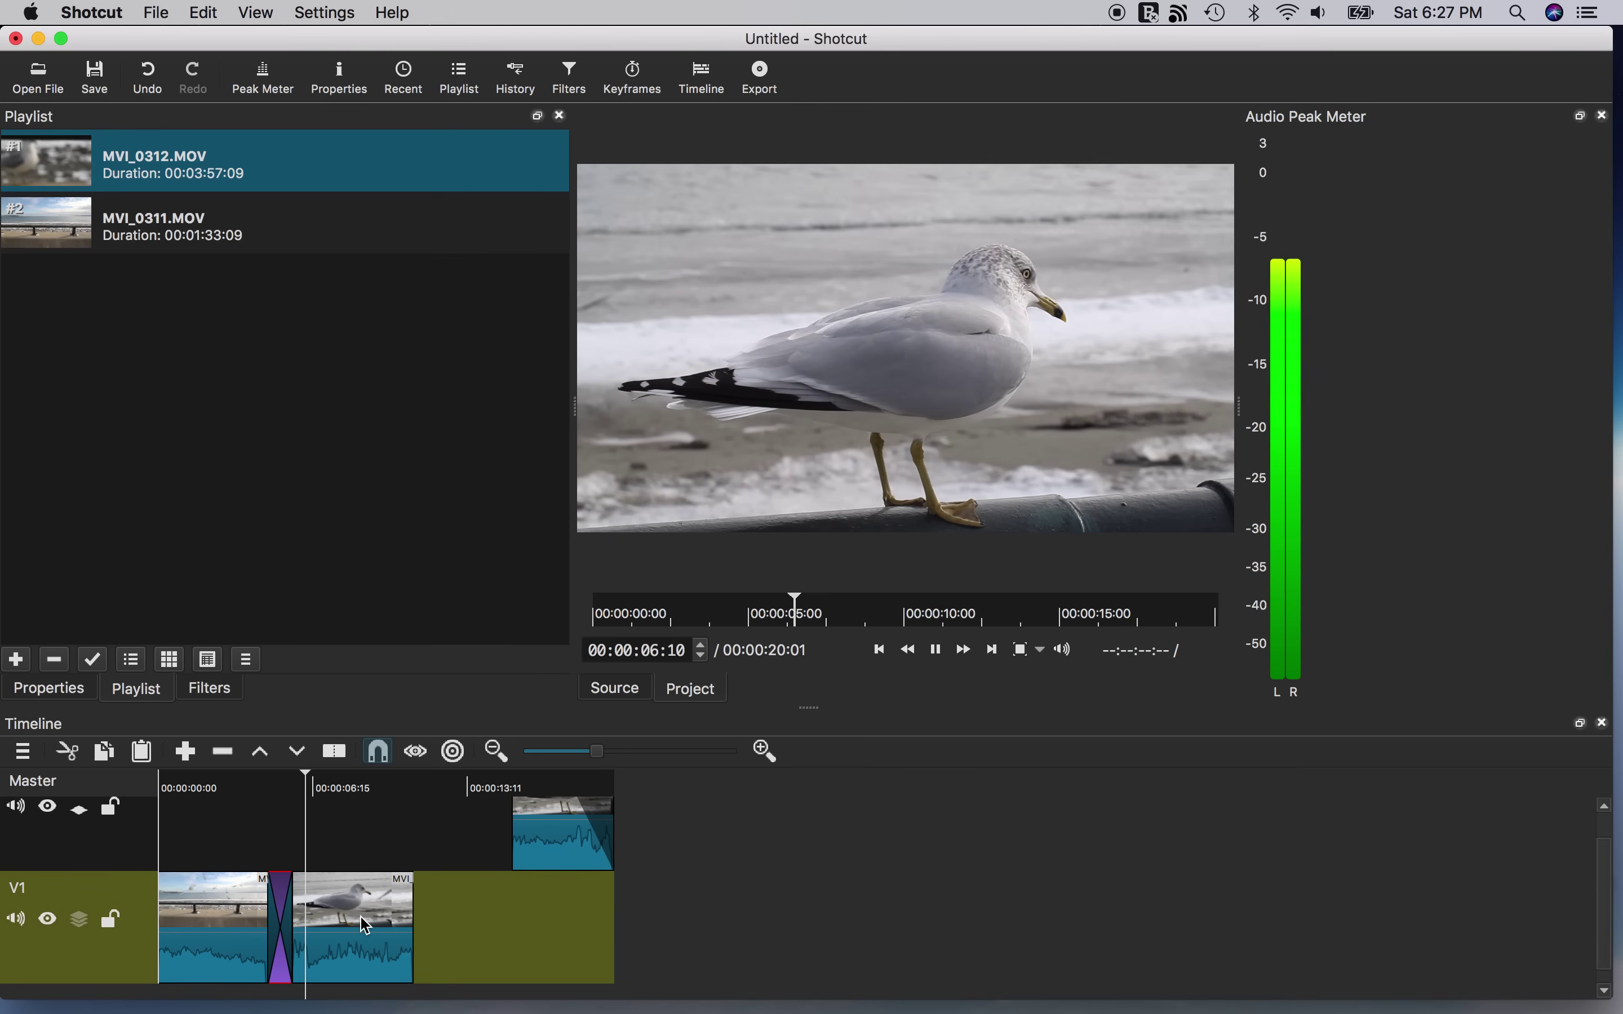
key(space)
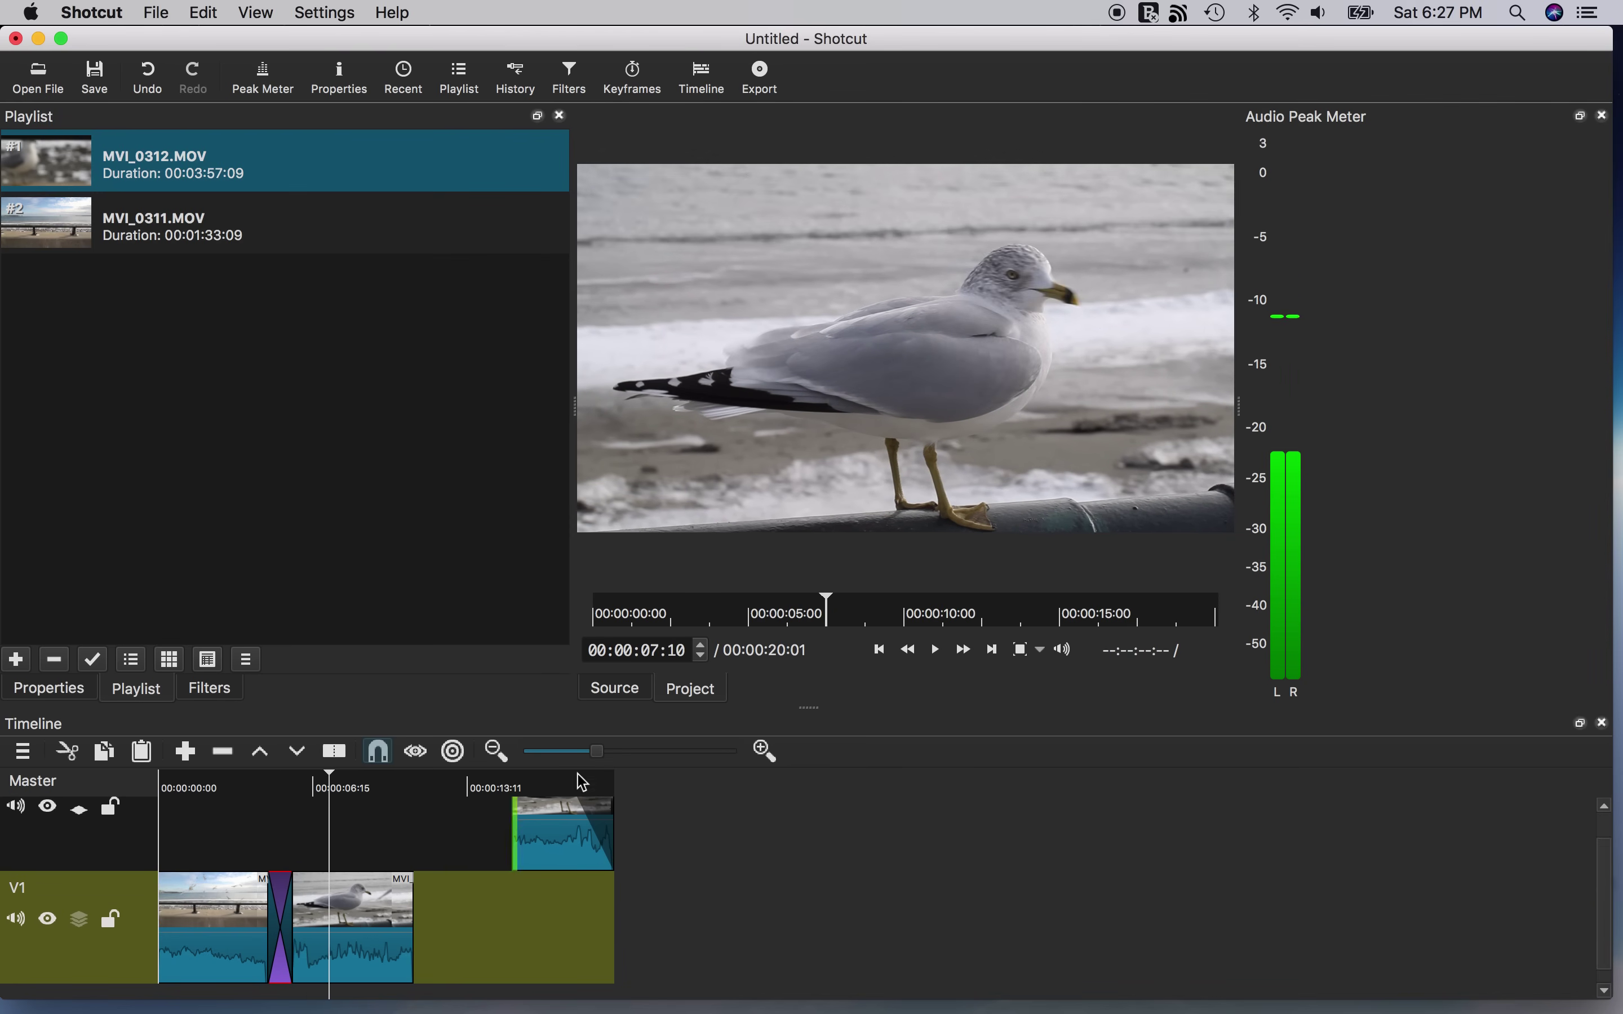
Set the V1 transition's video type to Barn Door Horizontal in Properties and play it back
click(766, 753)
click(767, 753)
click(766, 753)
click(766, 752)
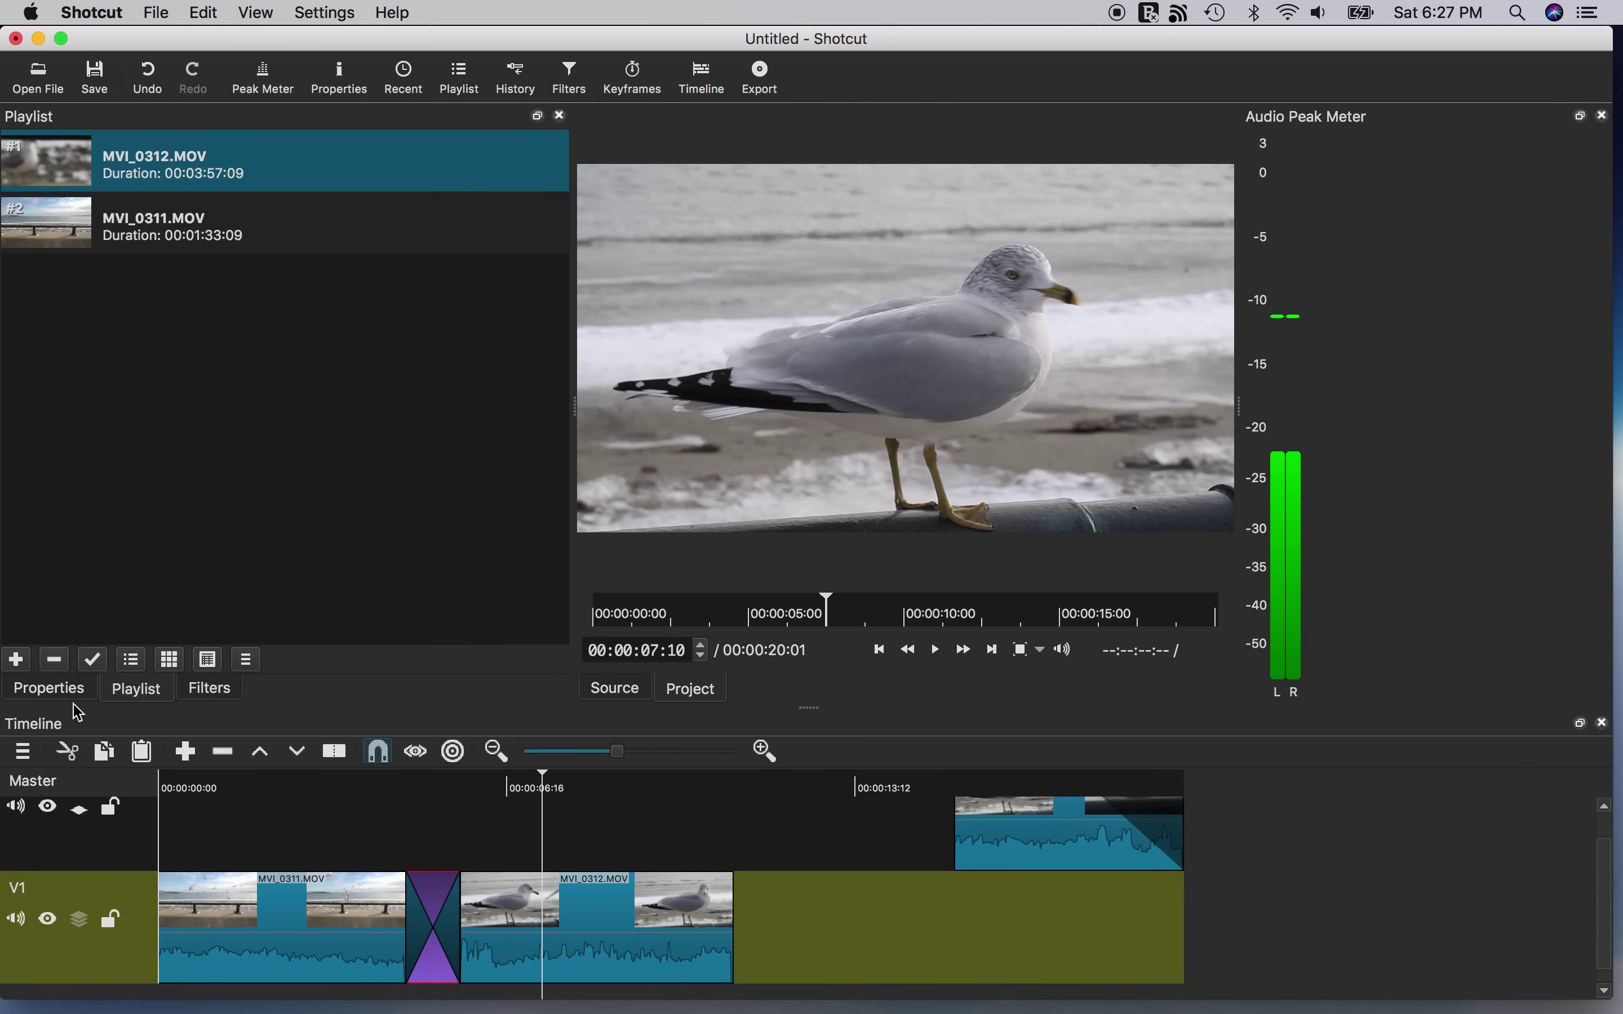
click(50, 689)
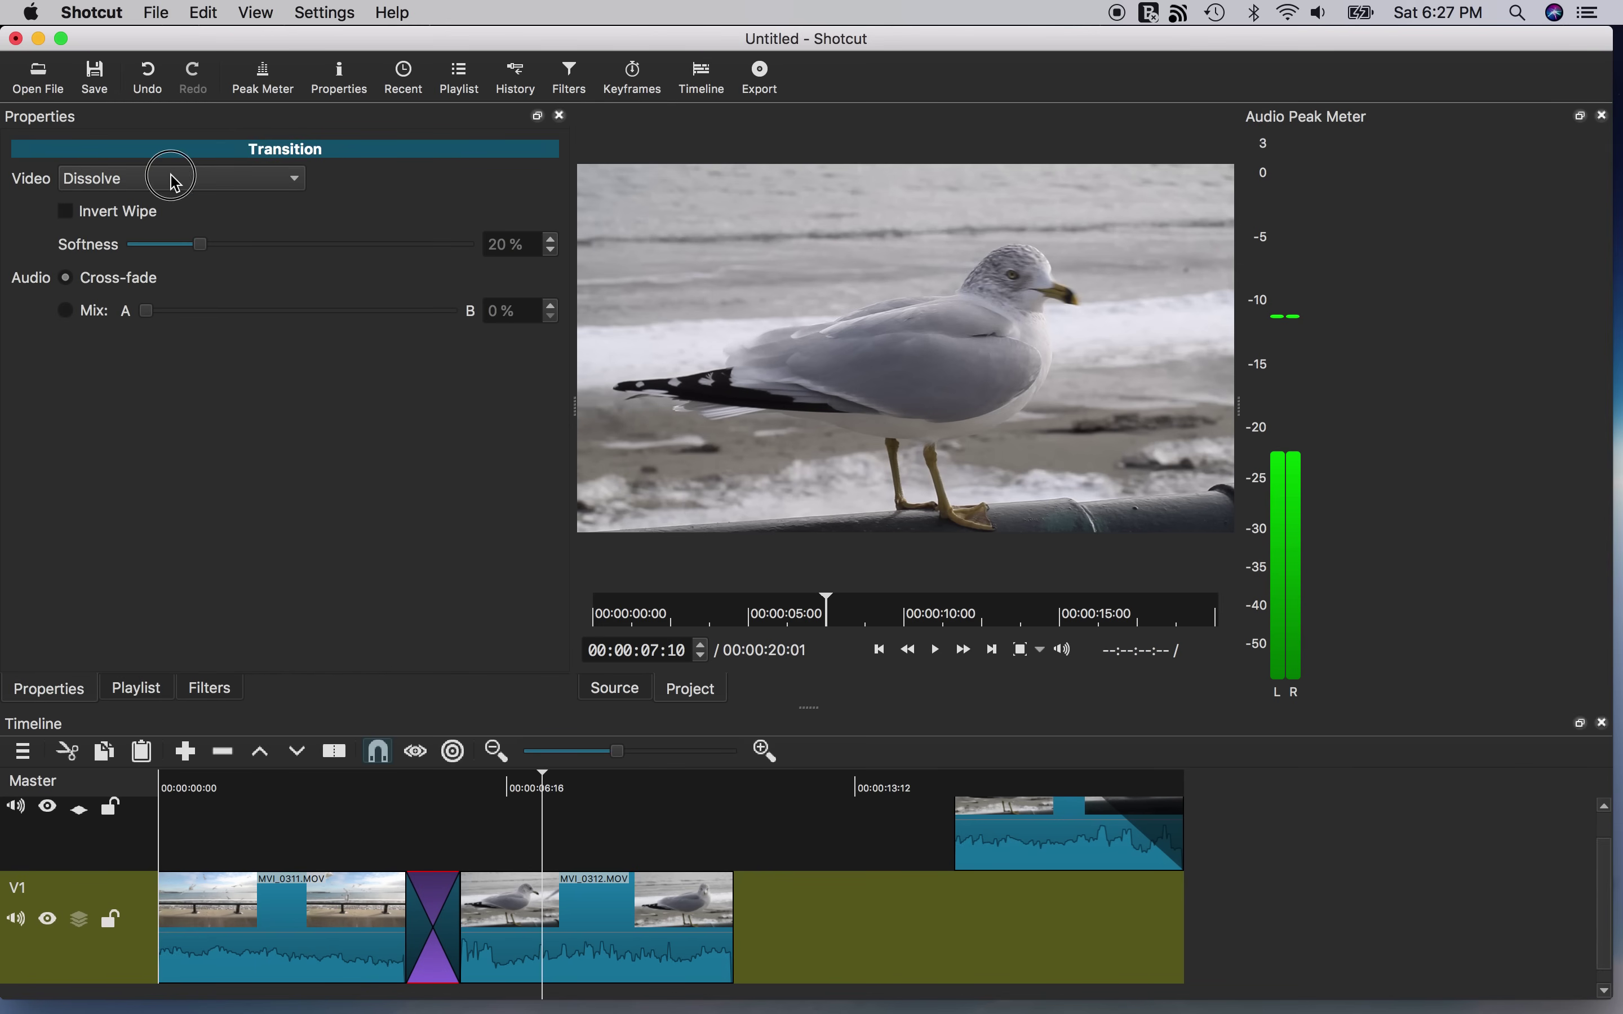
click(177, 179)
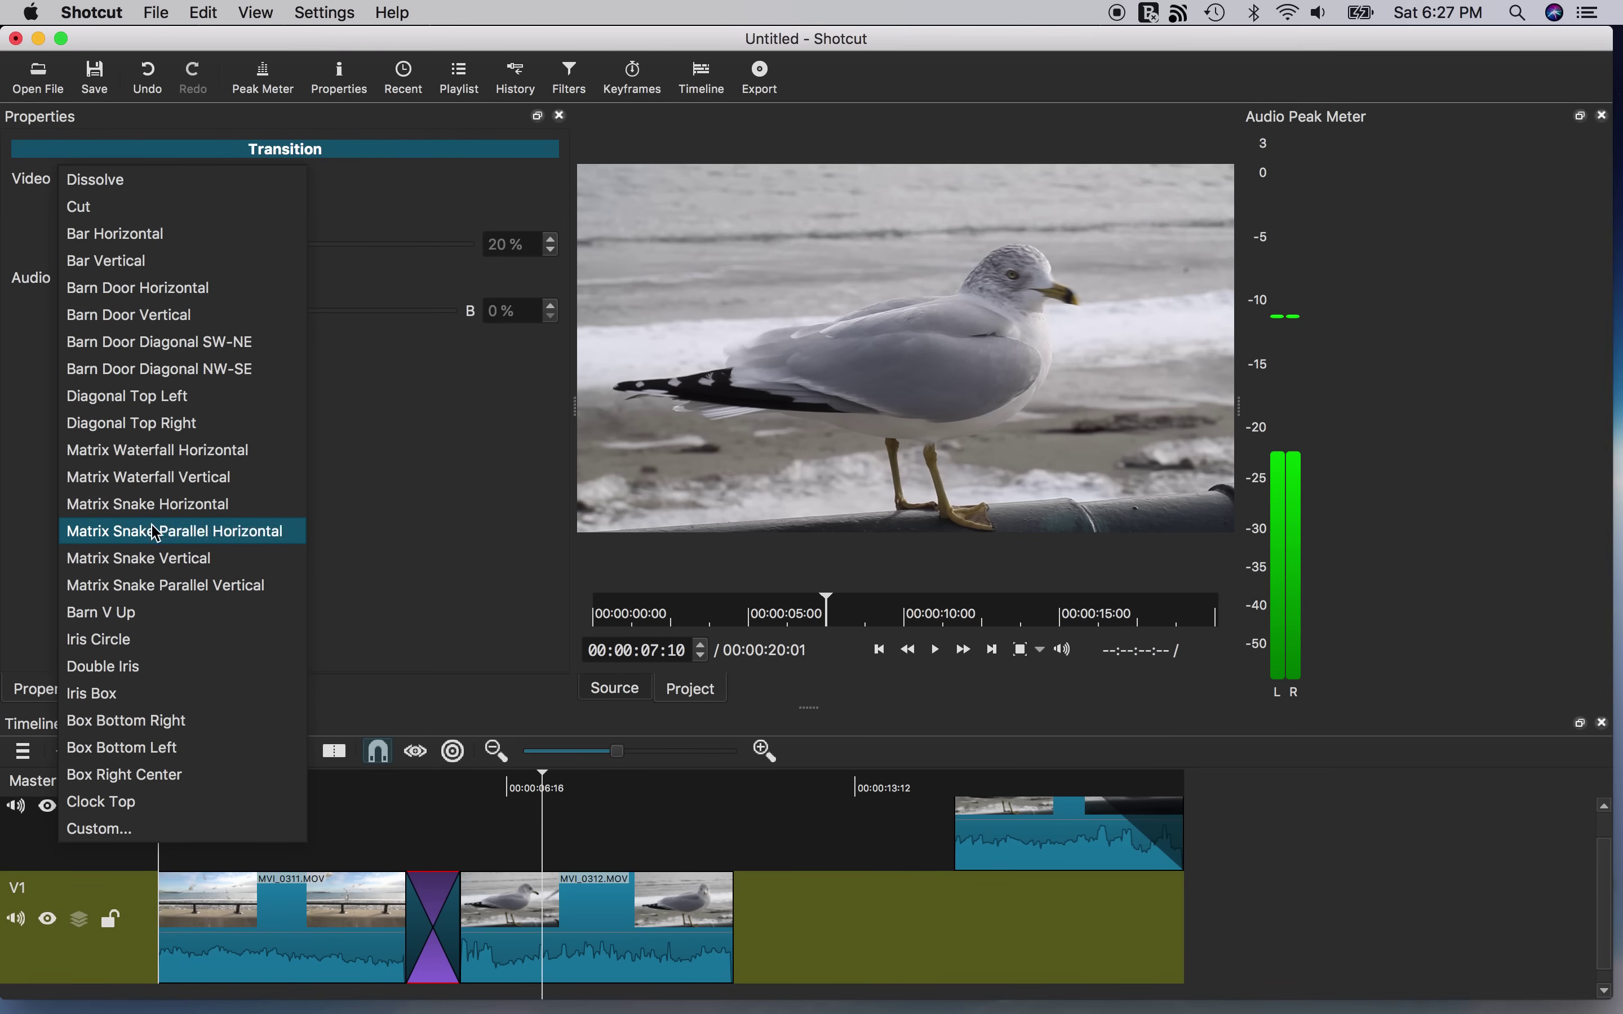
click(148, 293)
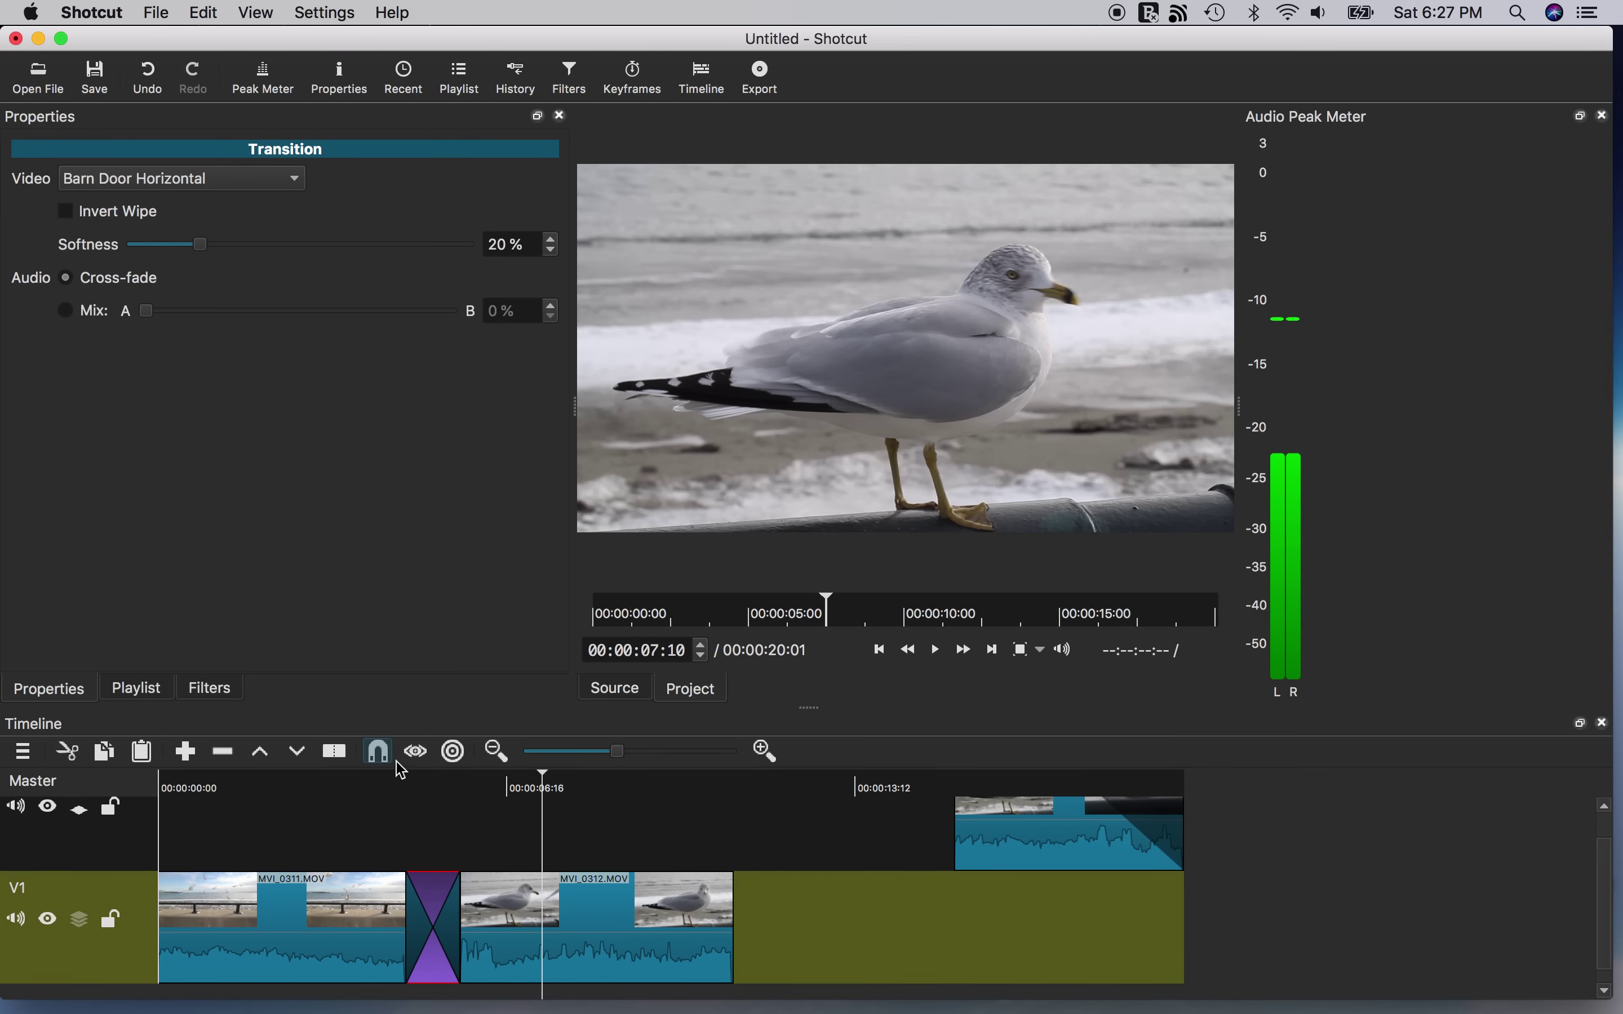
click(399, 781)
key(space)
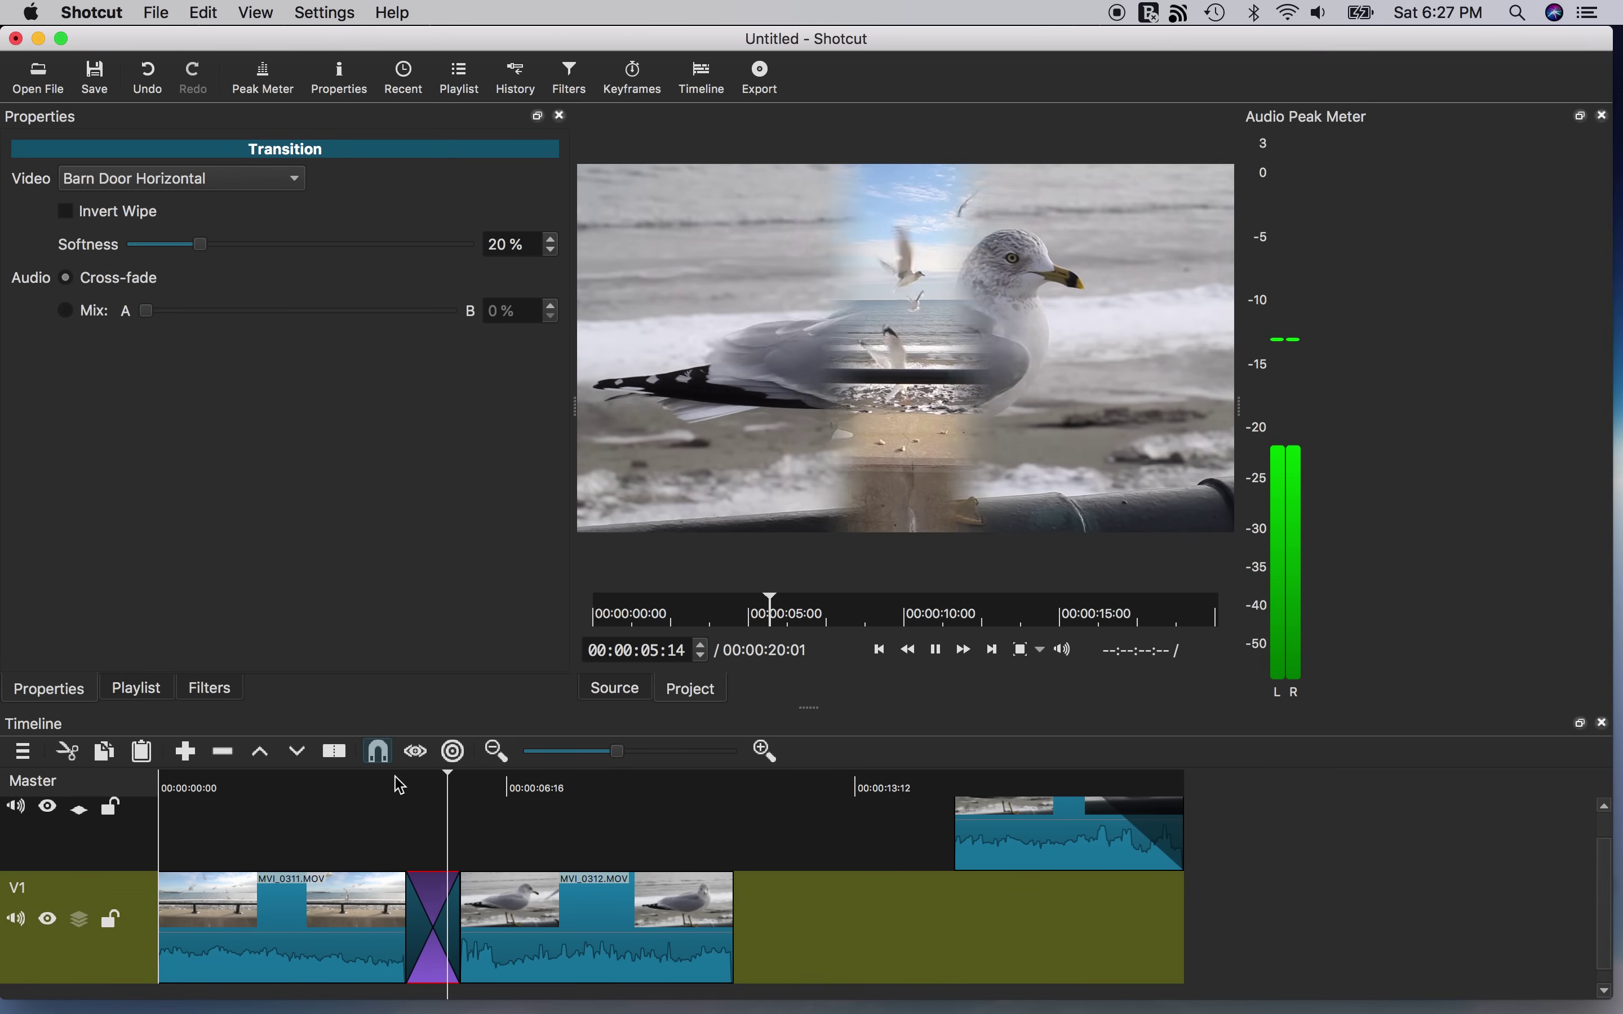
key(space)
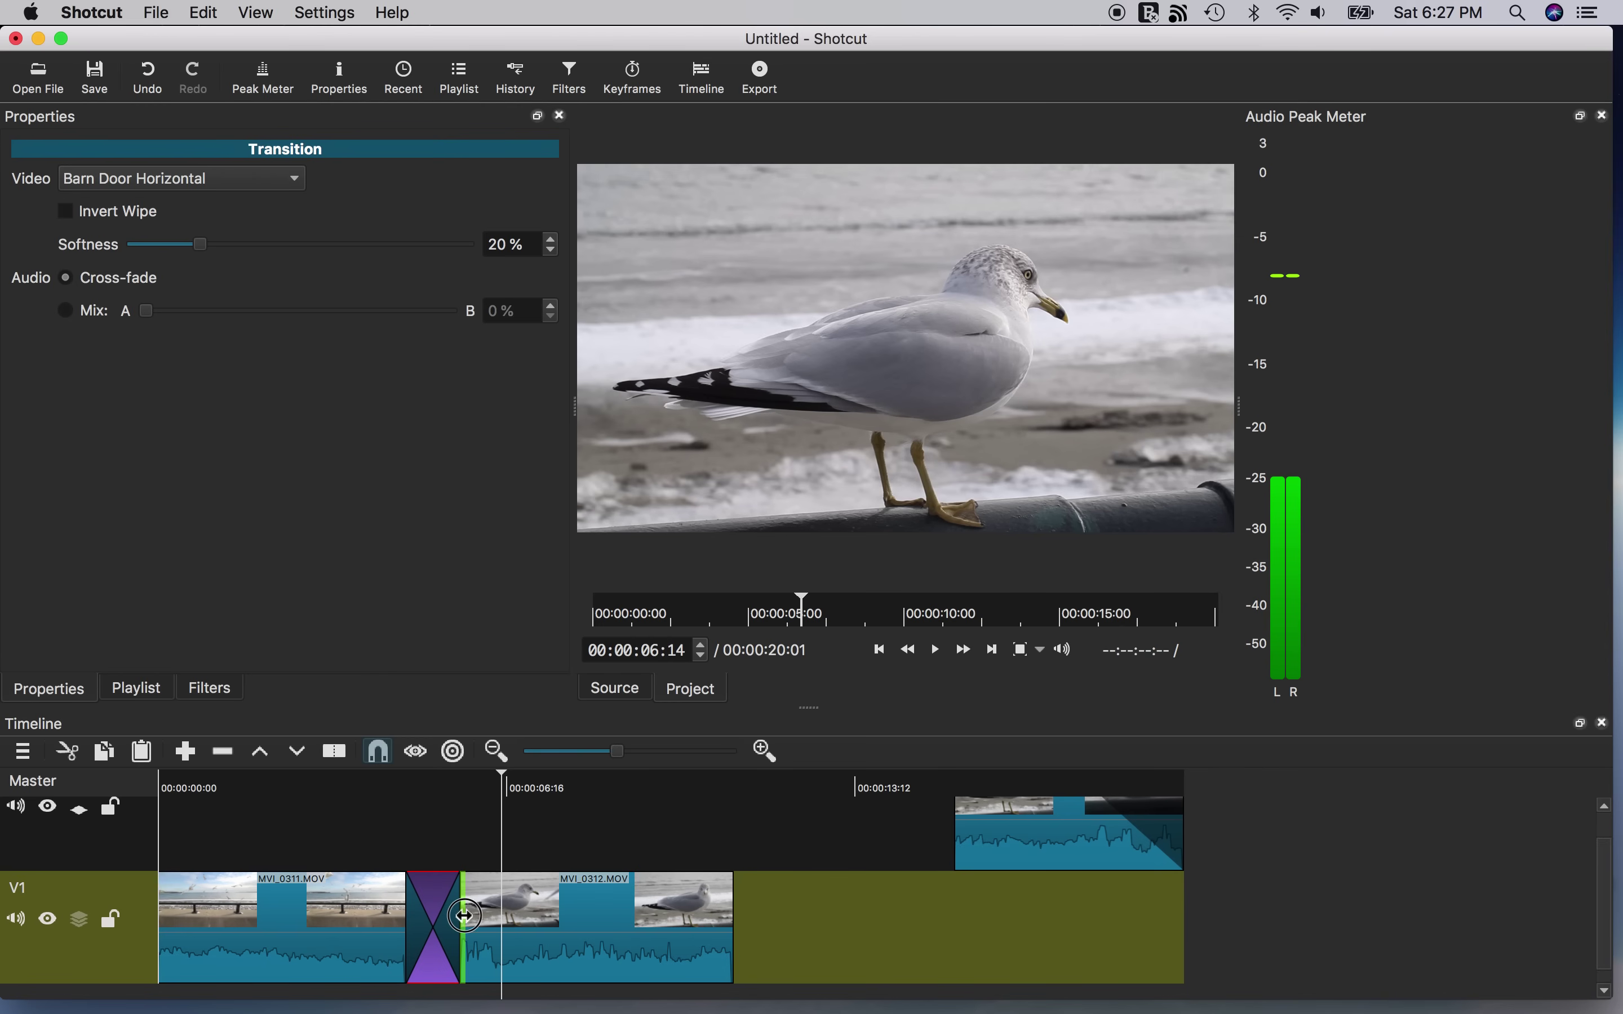
drag(467, 916, 360, 916)
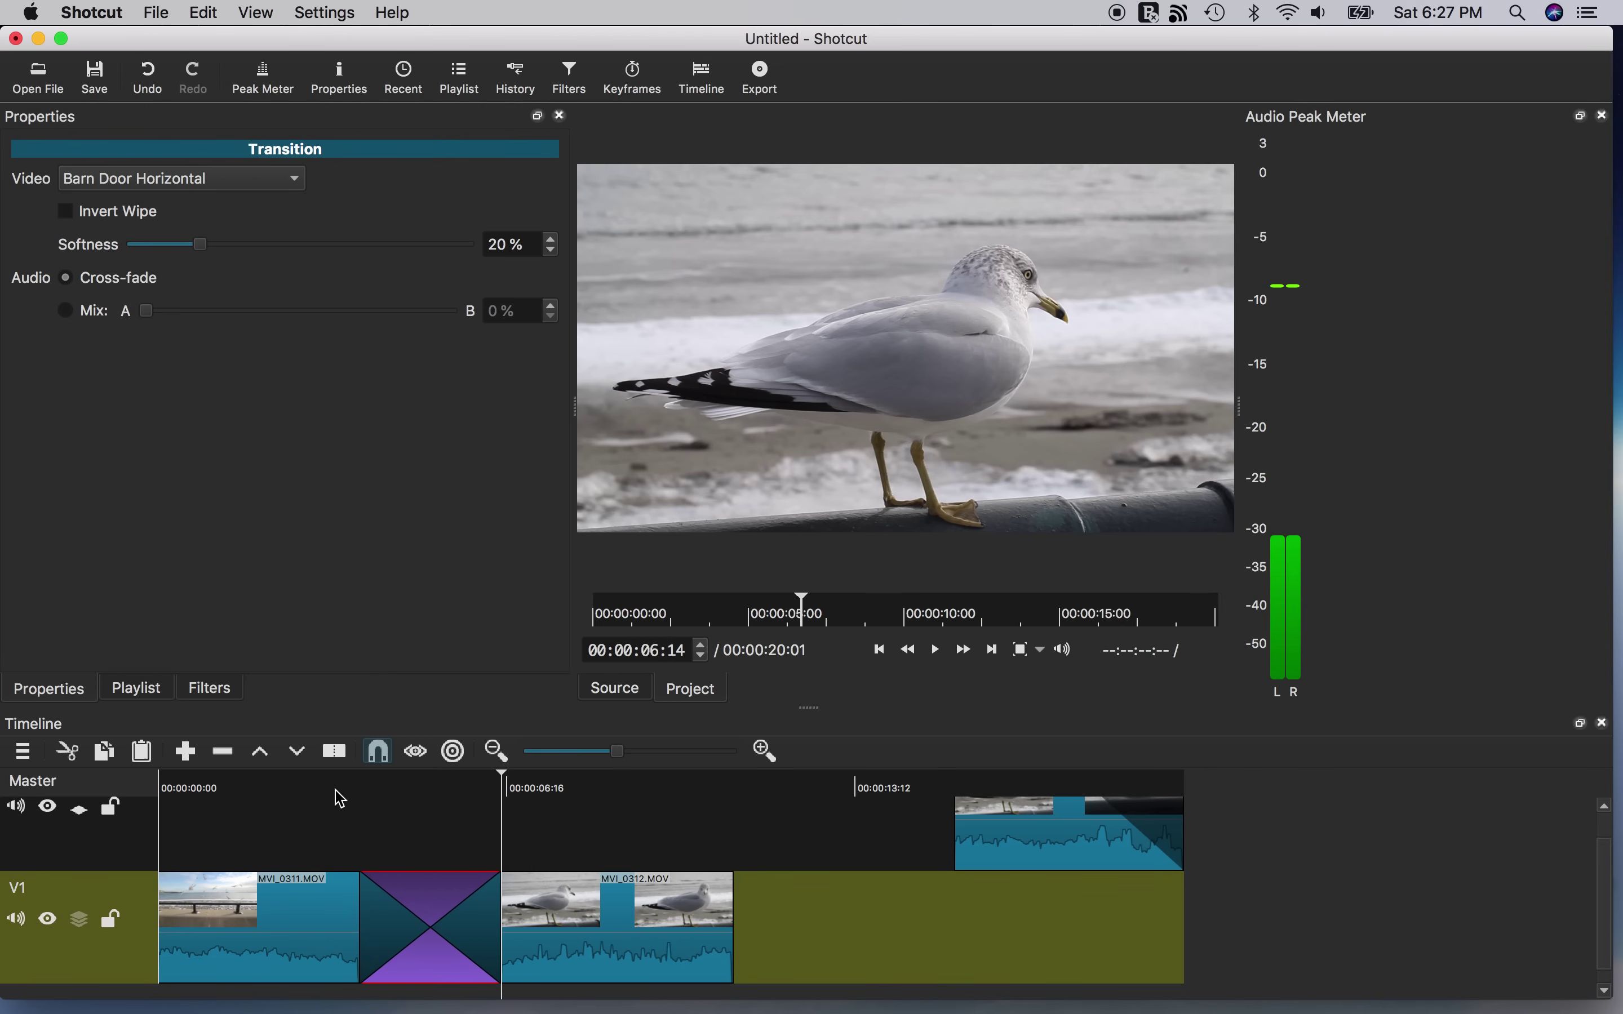
click(329, 783)
key(space)
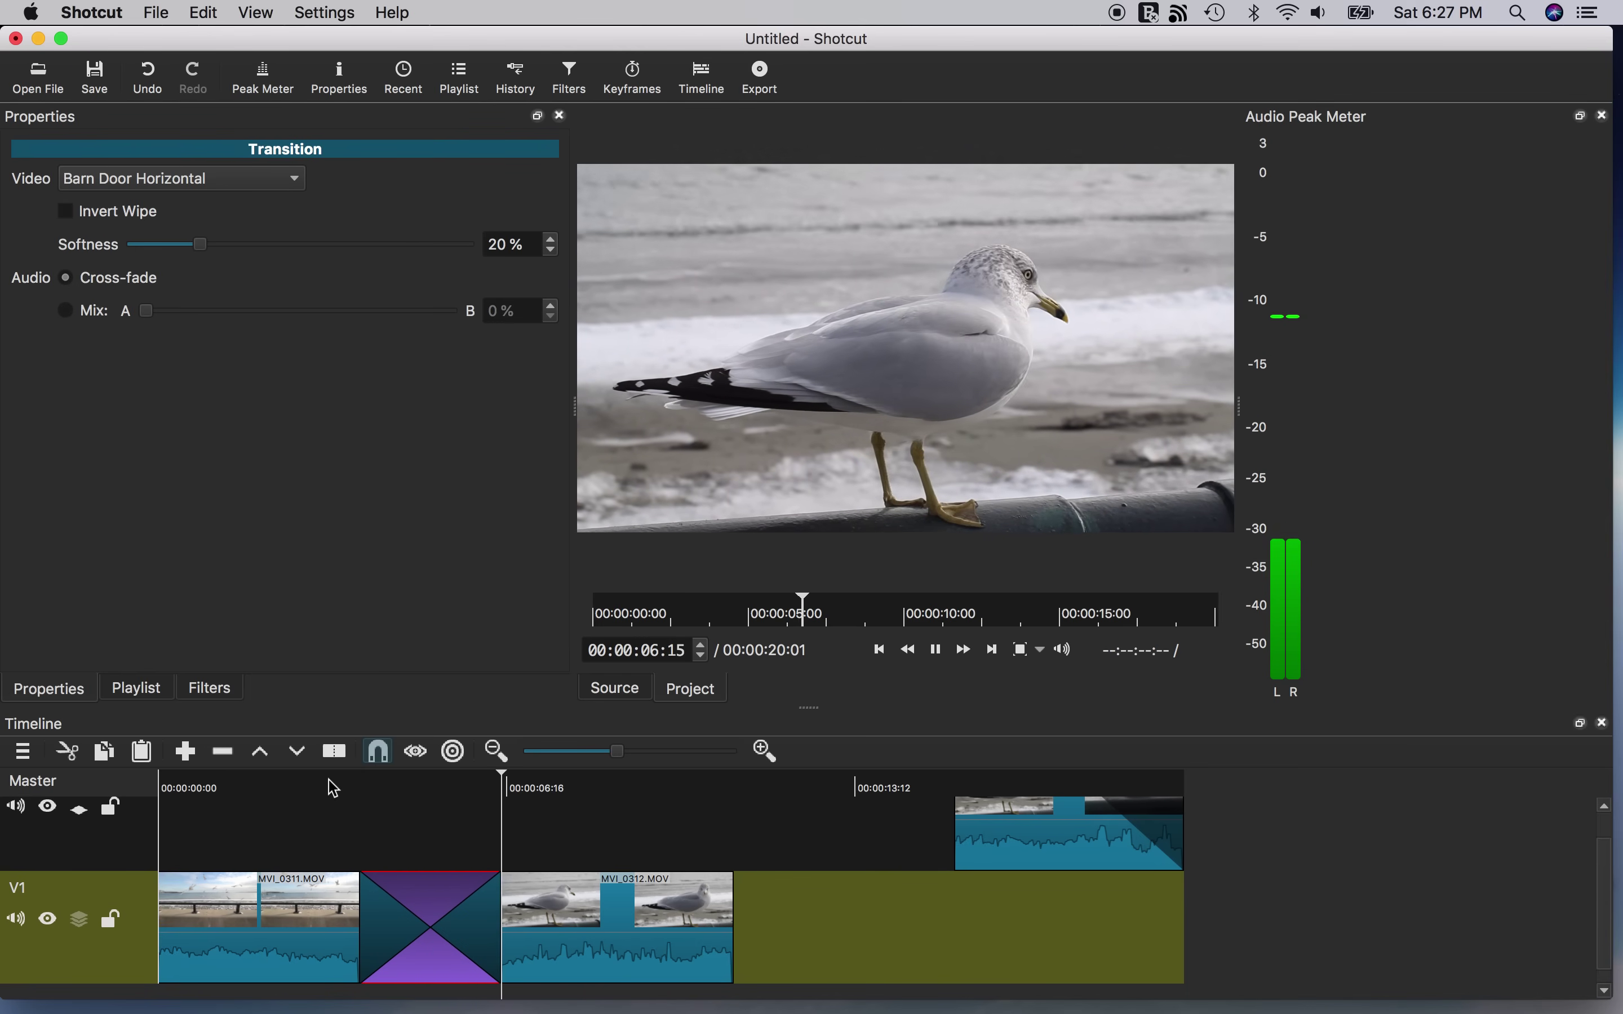
key(space)
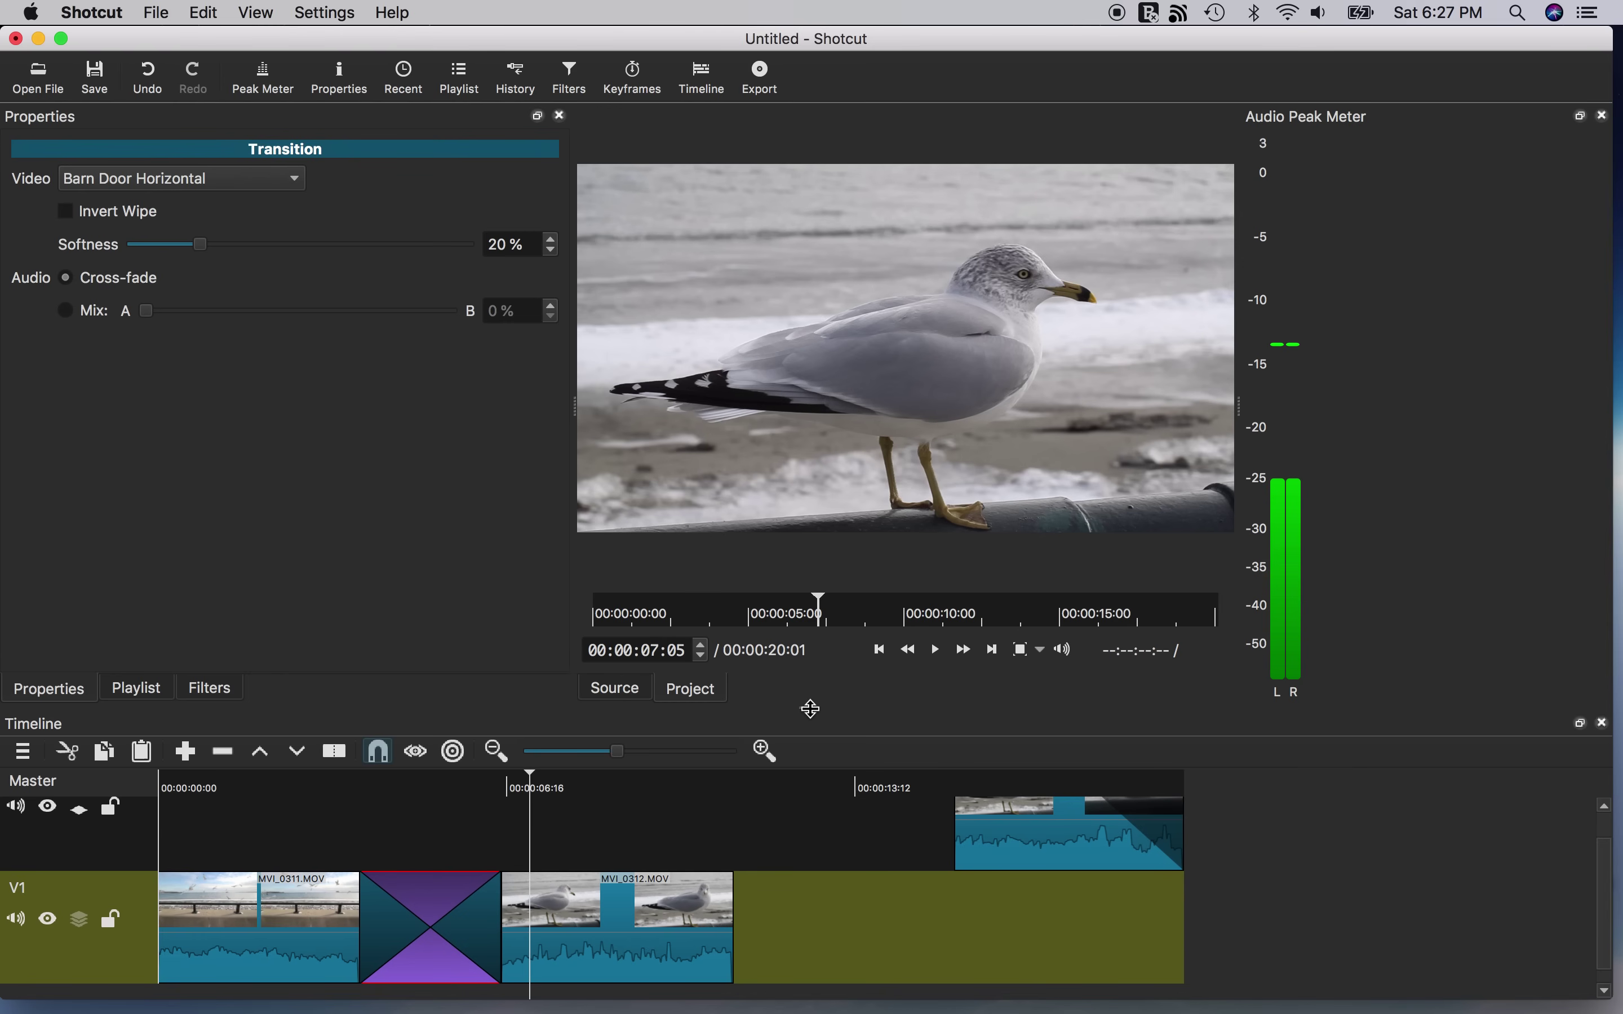
drag(812, 709, 815, 500)
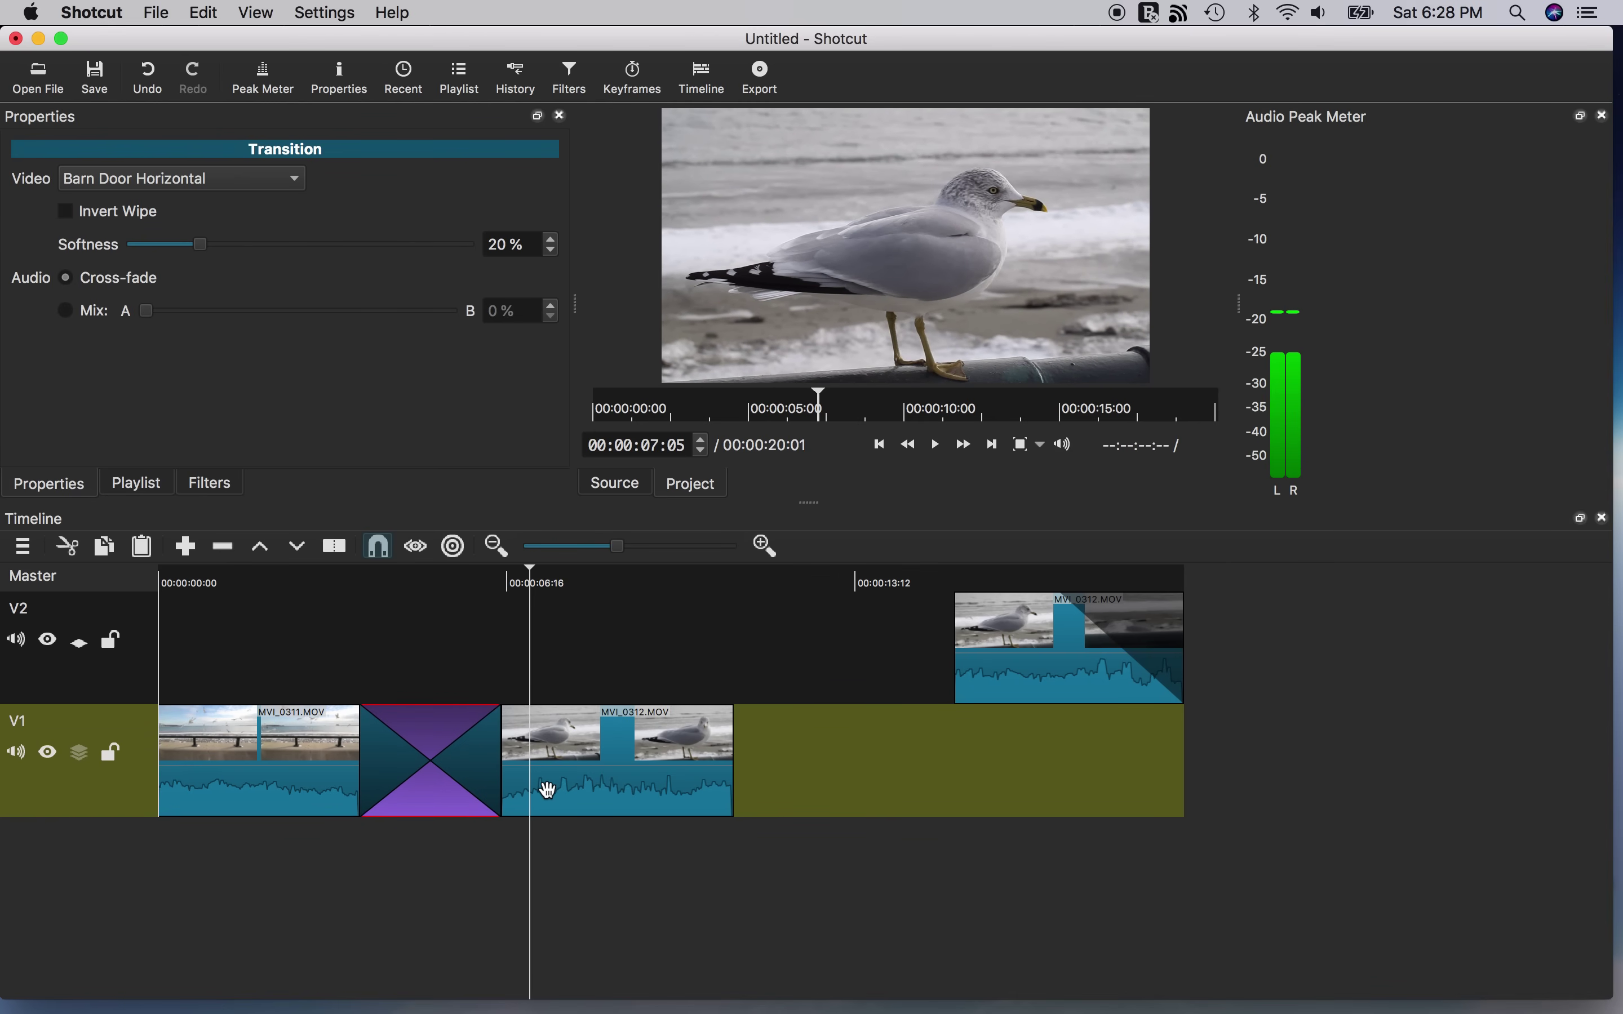
Detach MVI_0312.MOV's audio and delete the detached audio clip
click(561, 742)
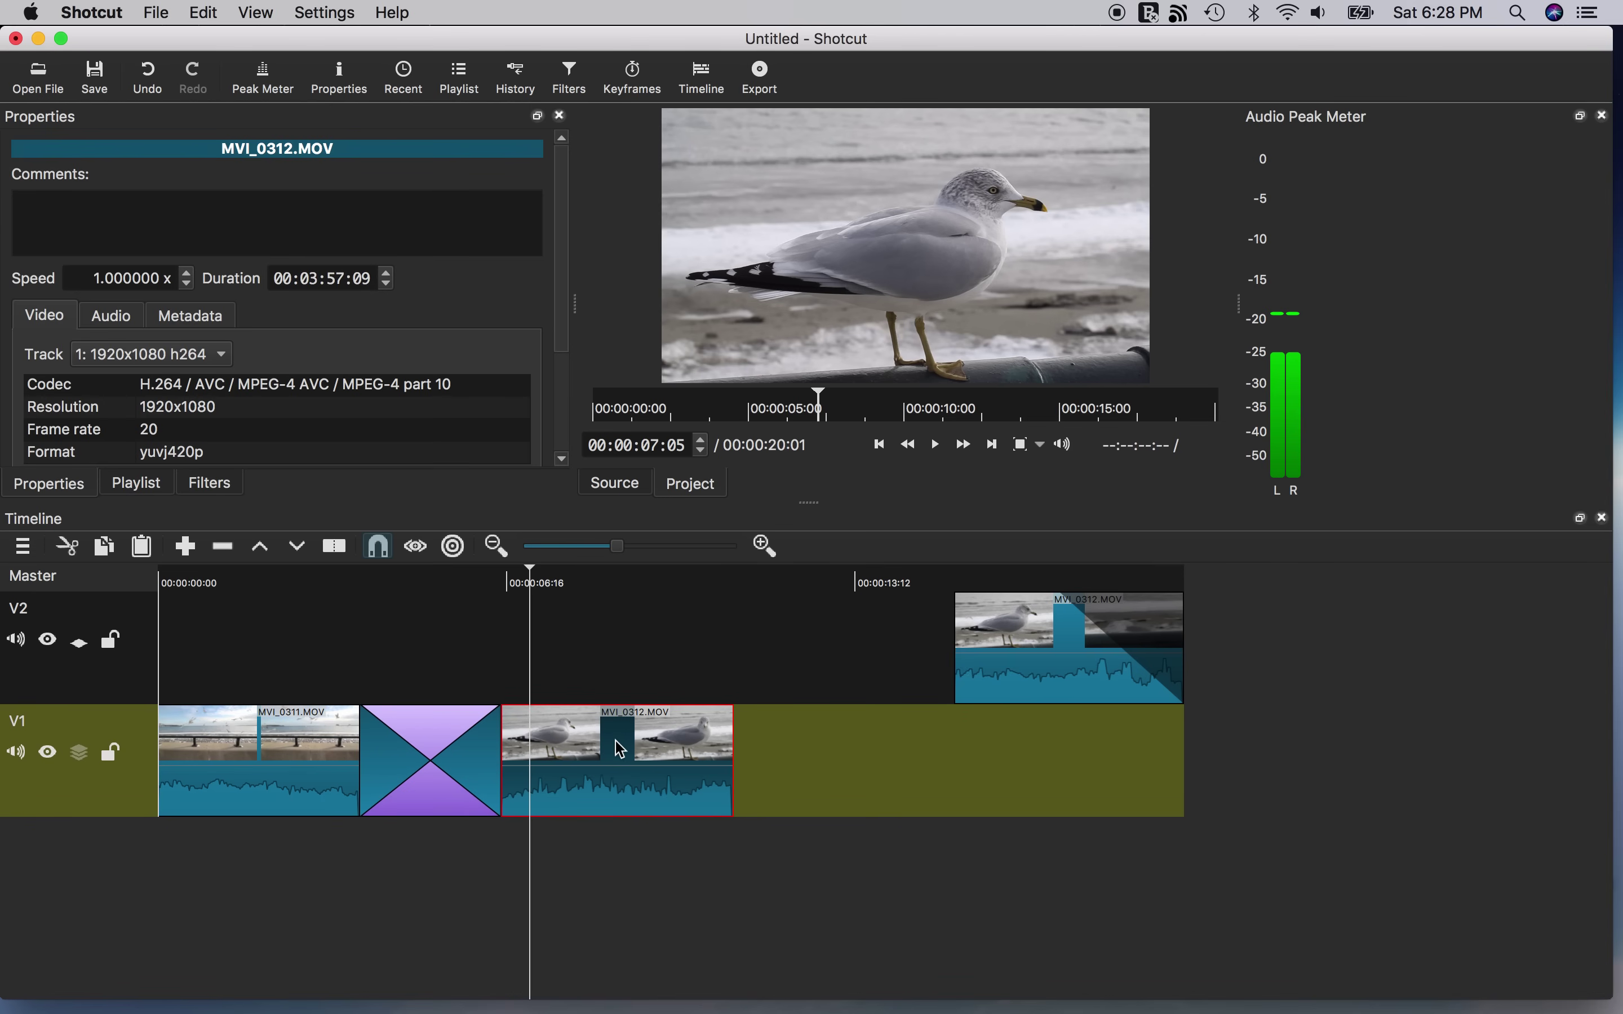
right_click(611, 742)
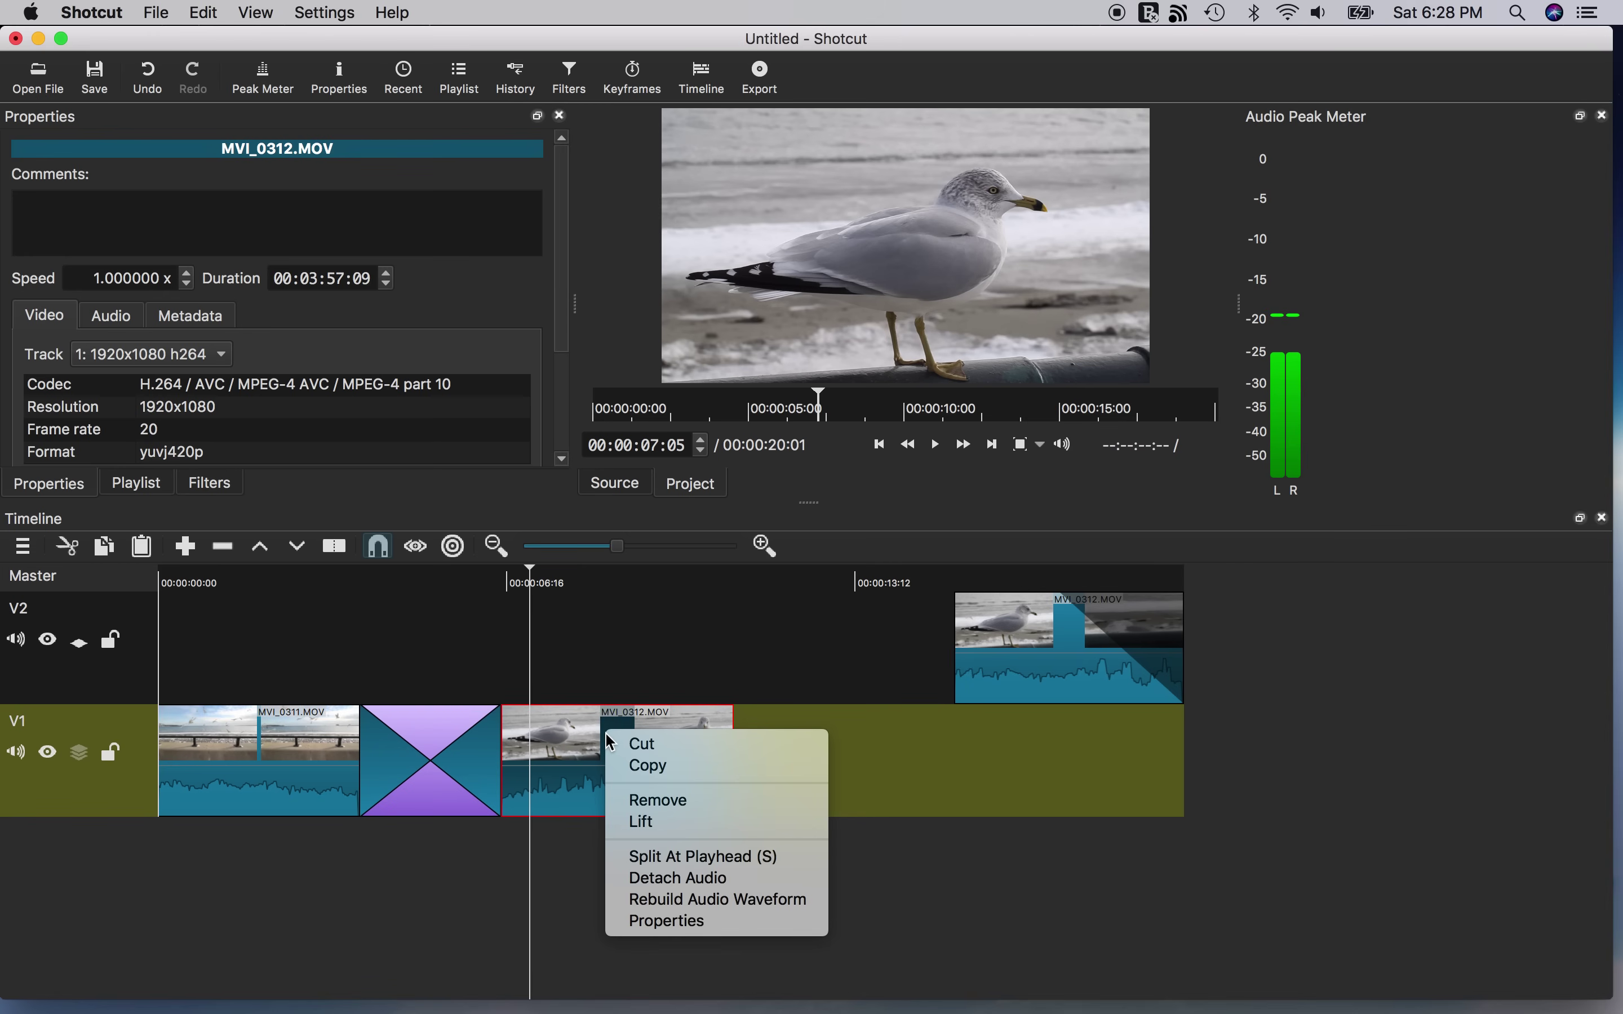
click(677, 880)
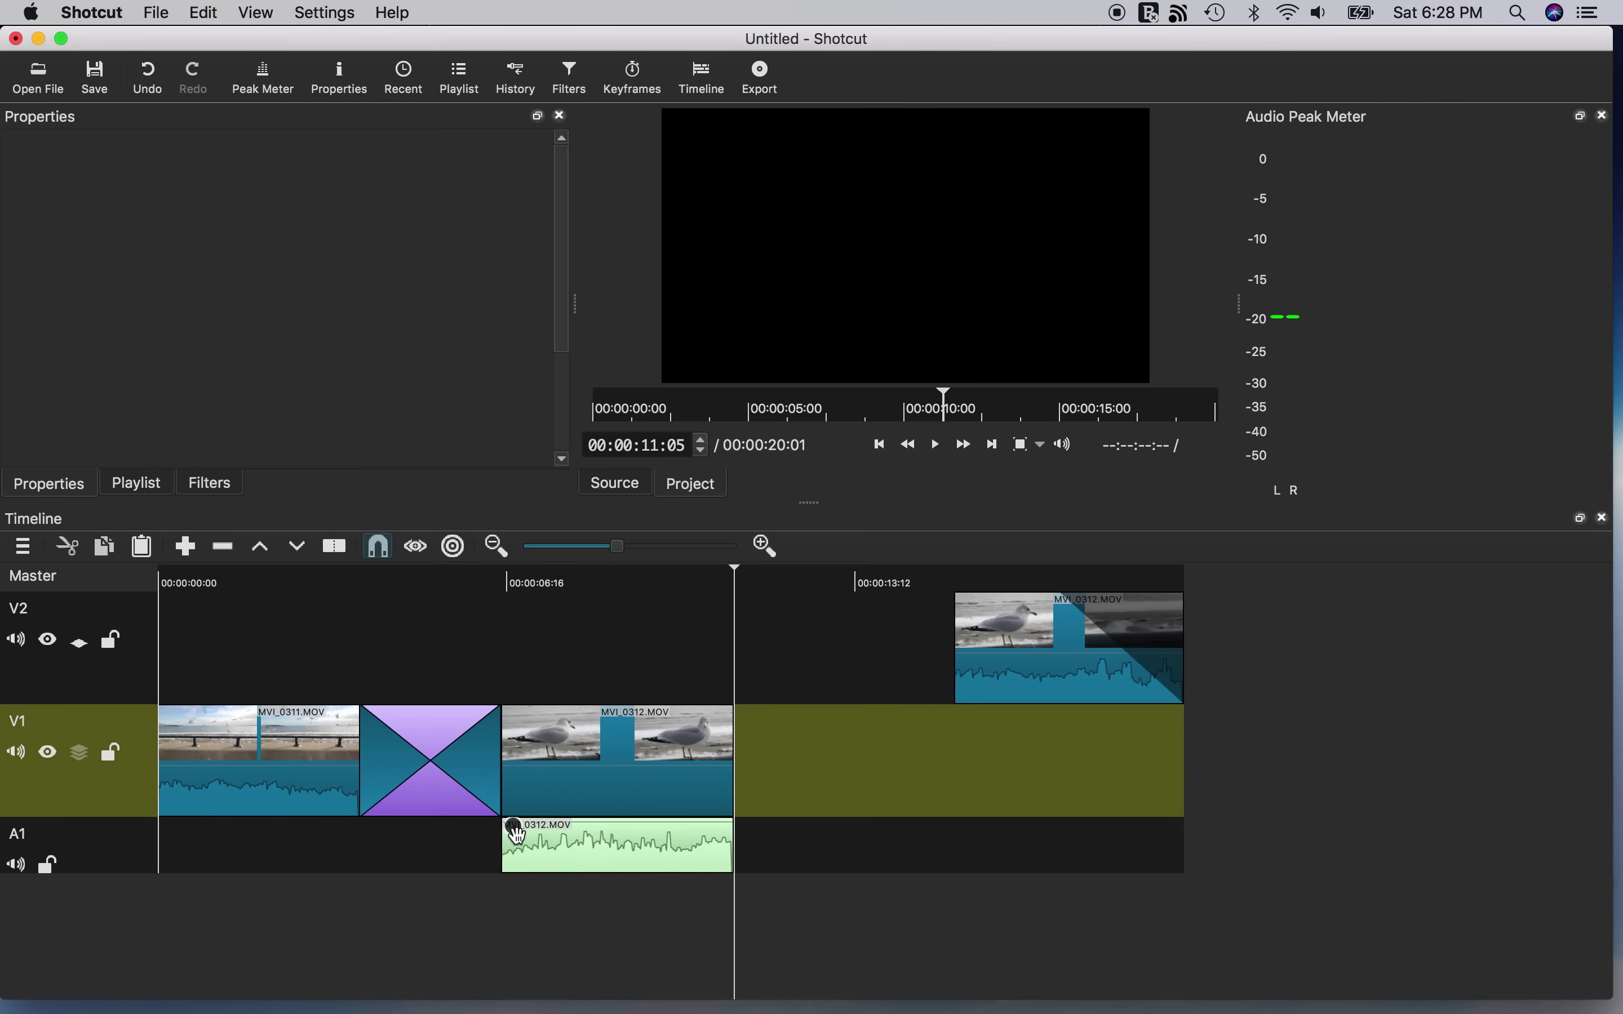
drag(506, 842, 600, 842)
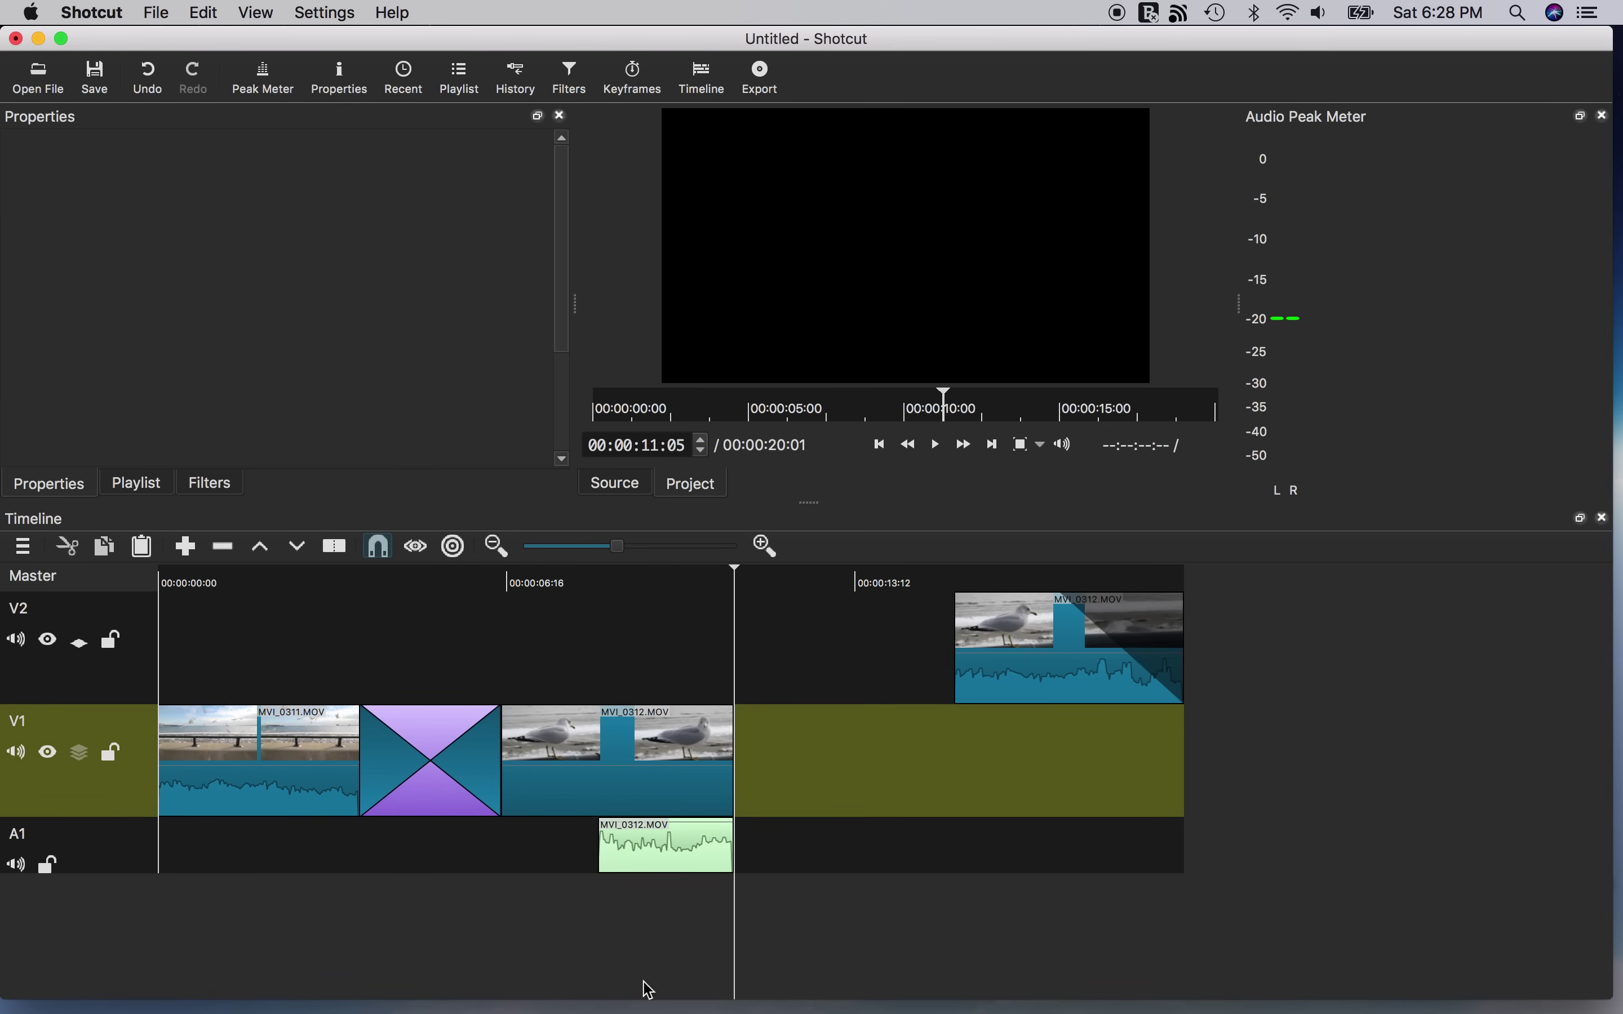
click(659, 843)
key(Delete)
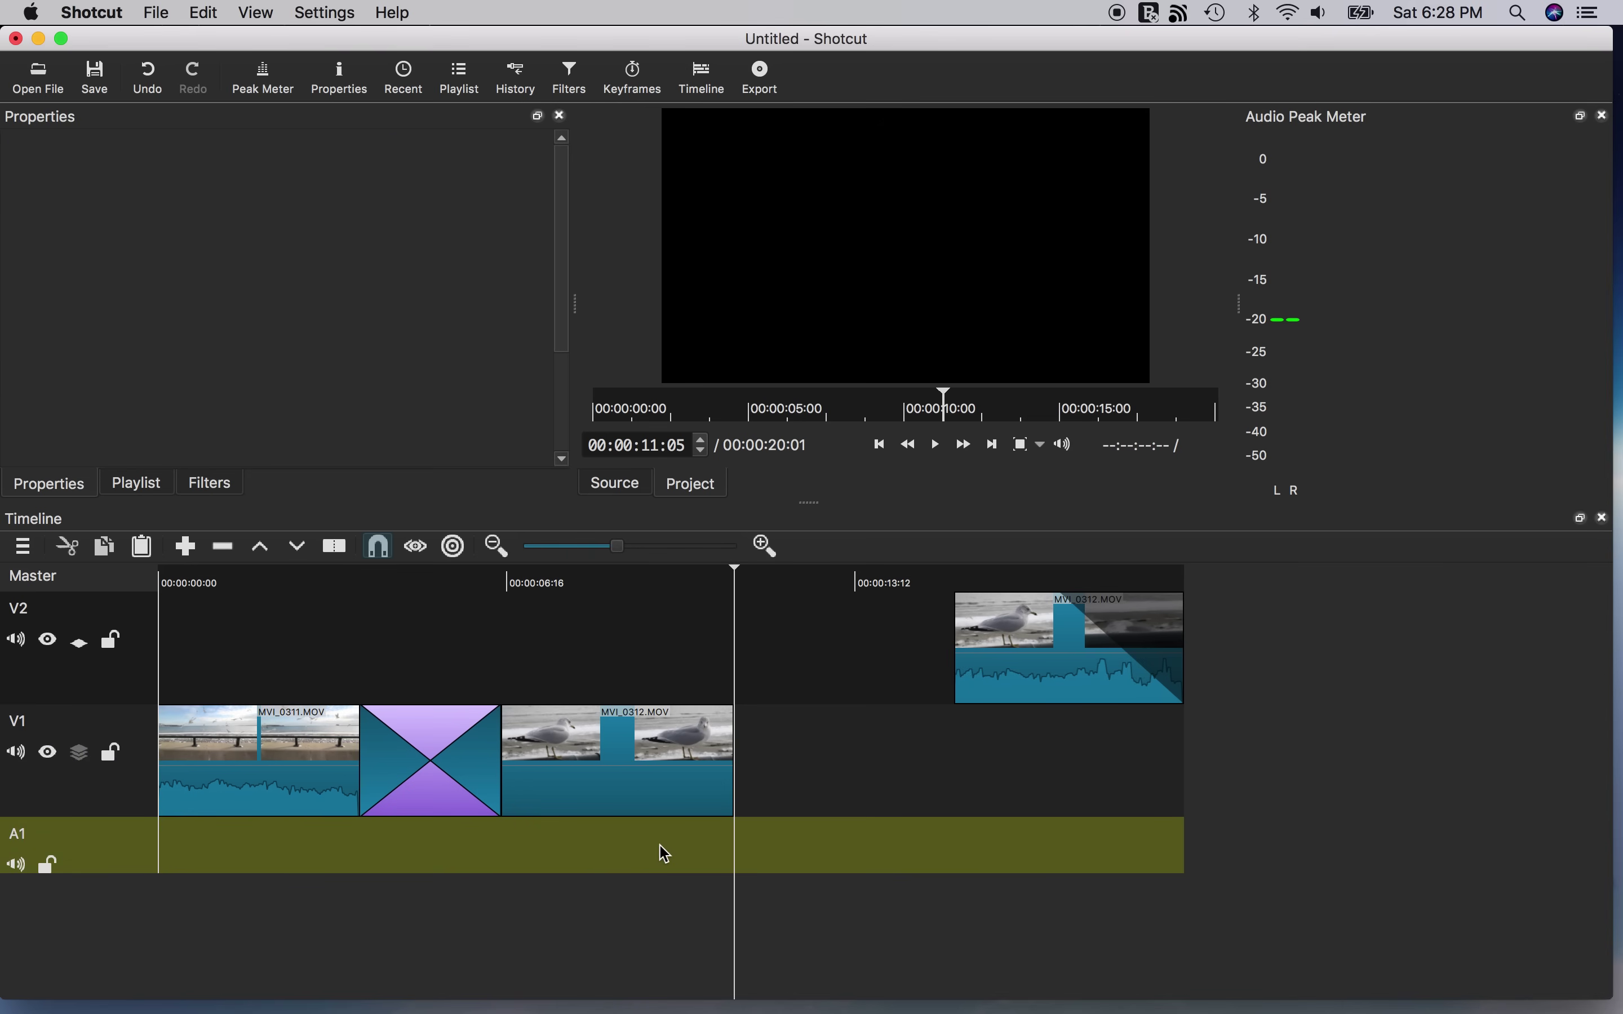
Detach MVI_0311.MOV's audio onto A2 and stretch it to end with the seagull clip
click(275, 771)
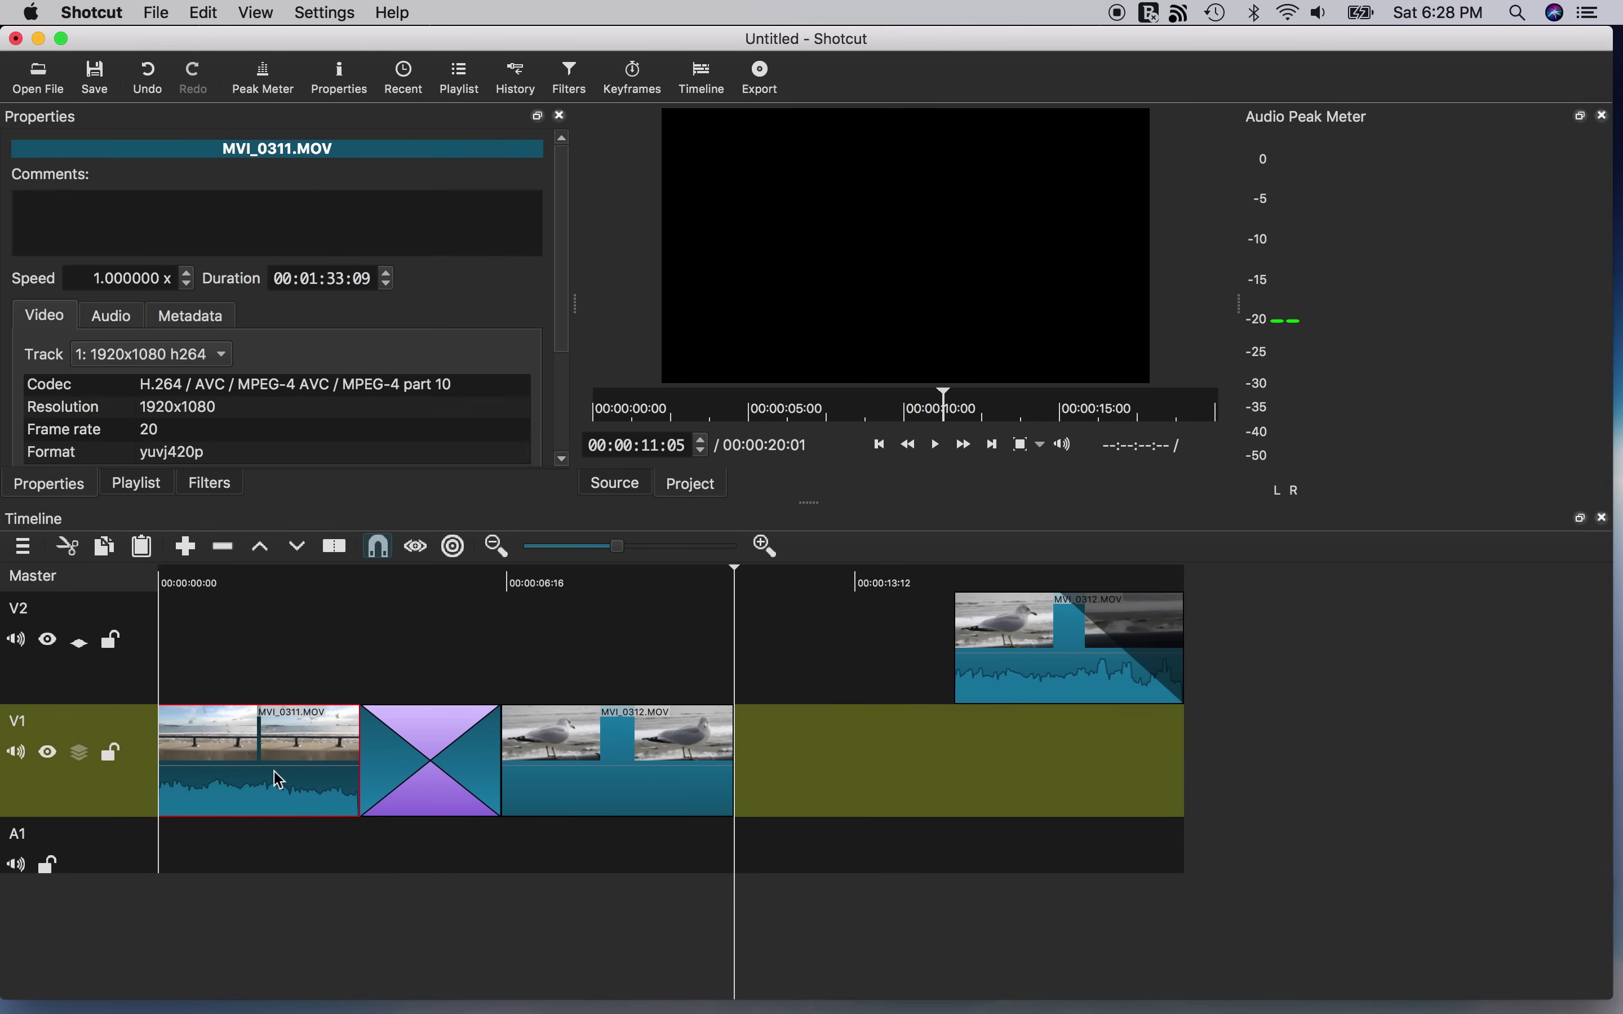
right_click(276, 774)
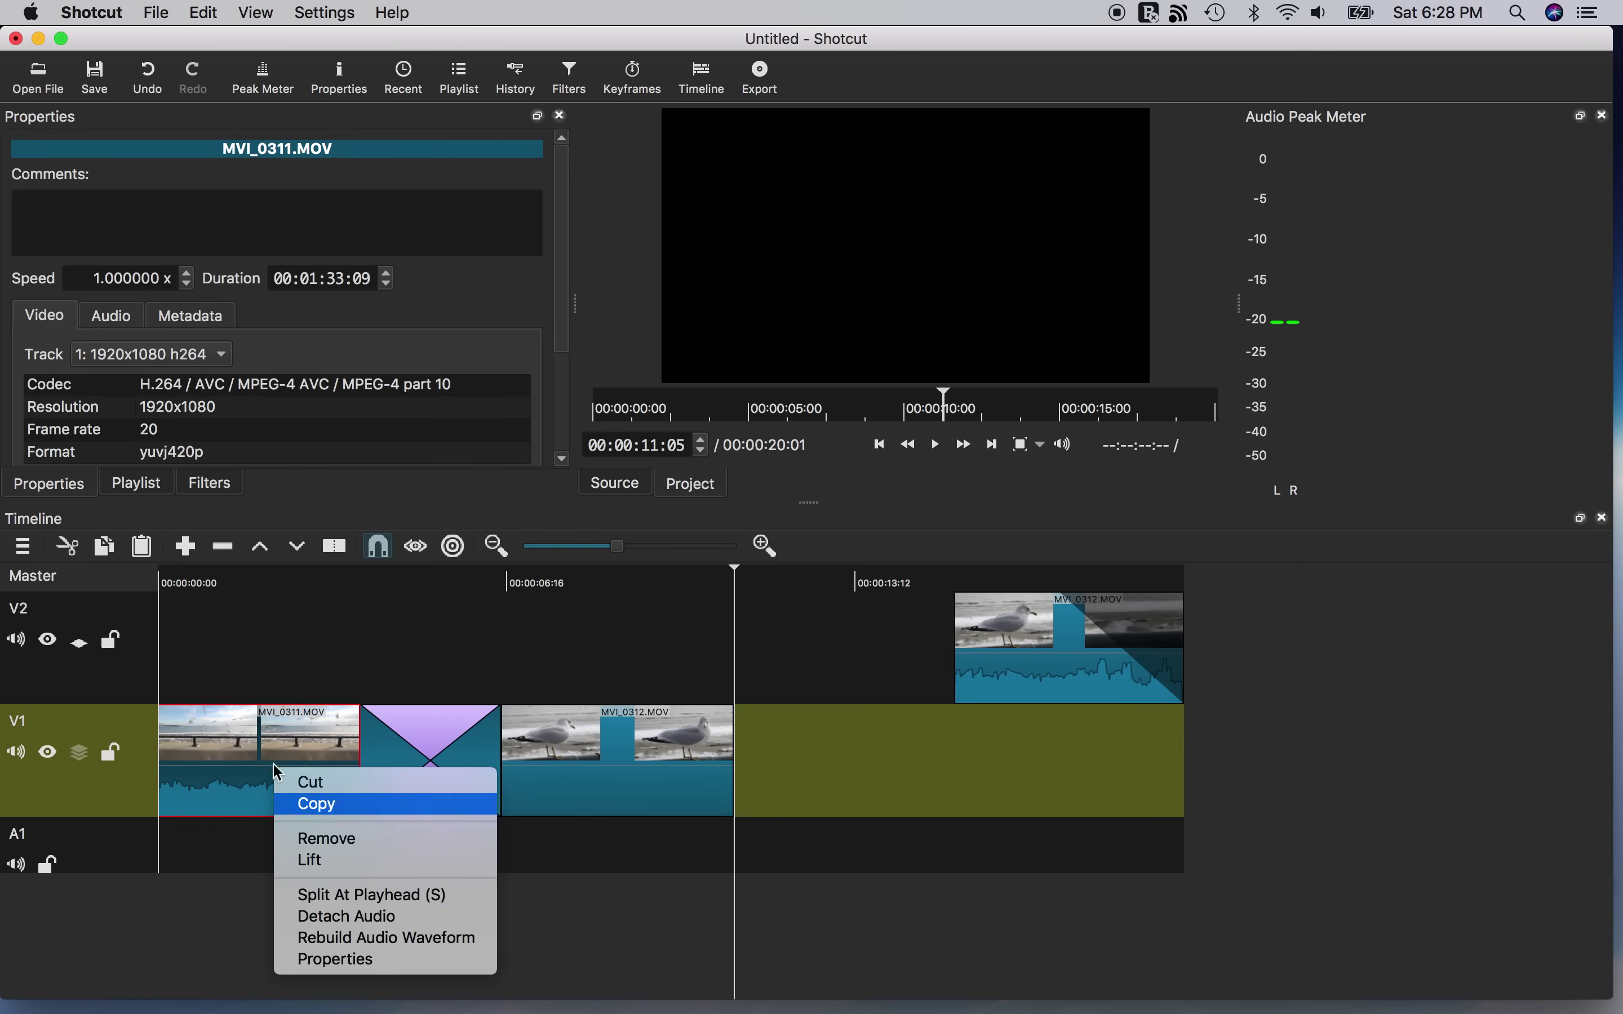
click(352, 919)
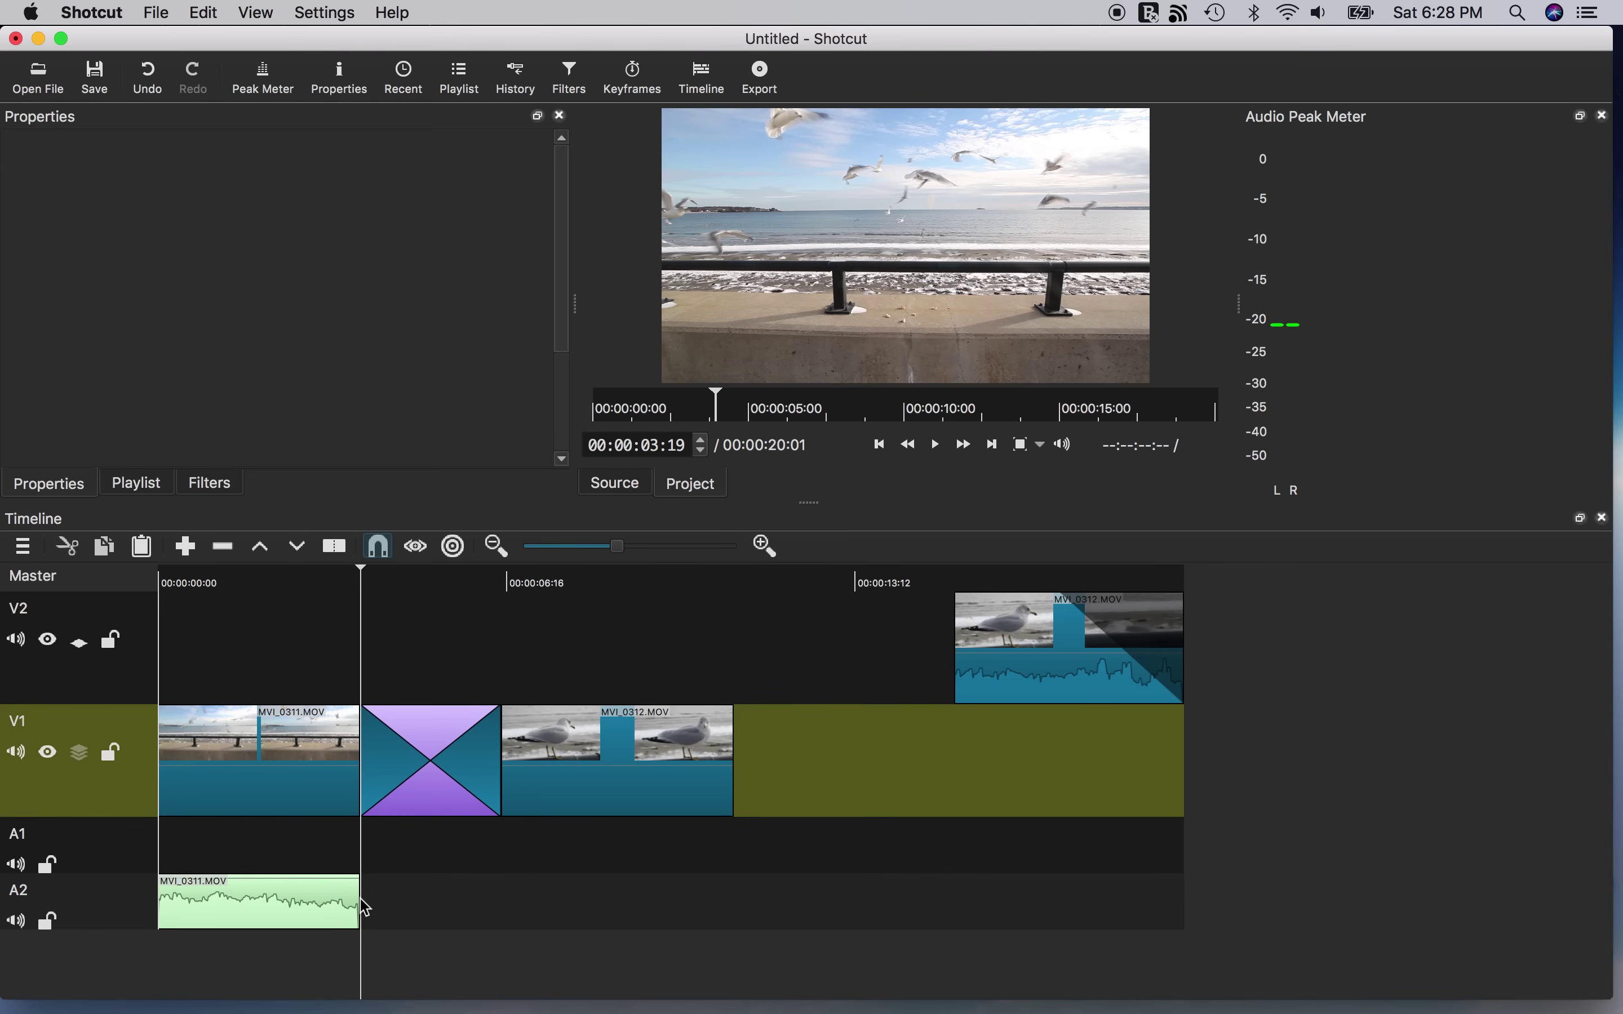
drag(356, 902, 522, 895)
drag(668, 581, 738, 580)
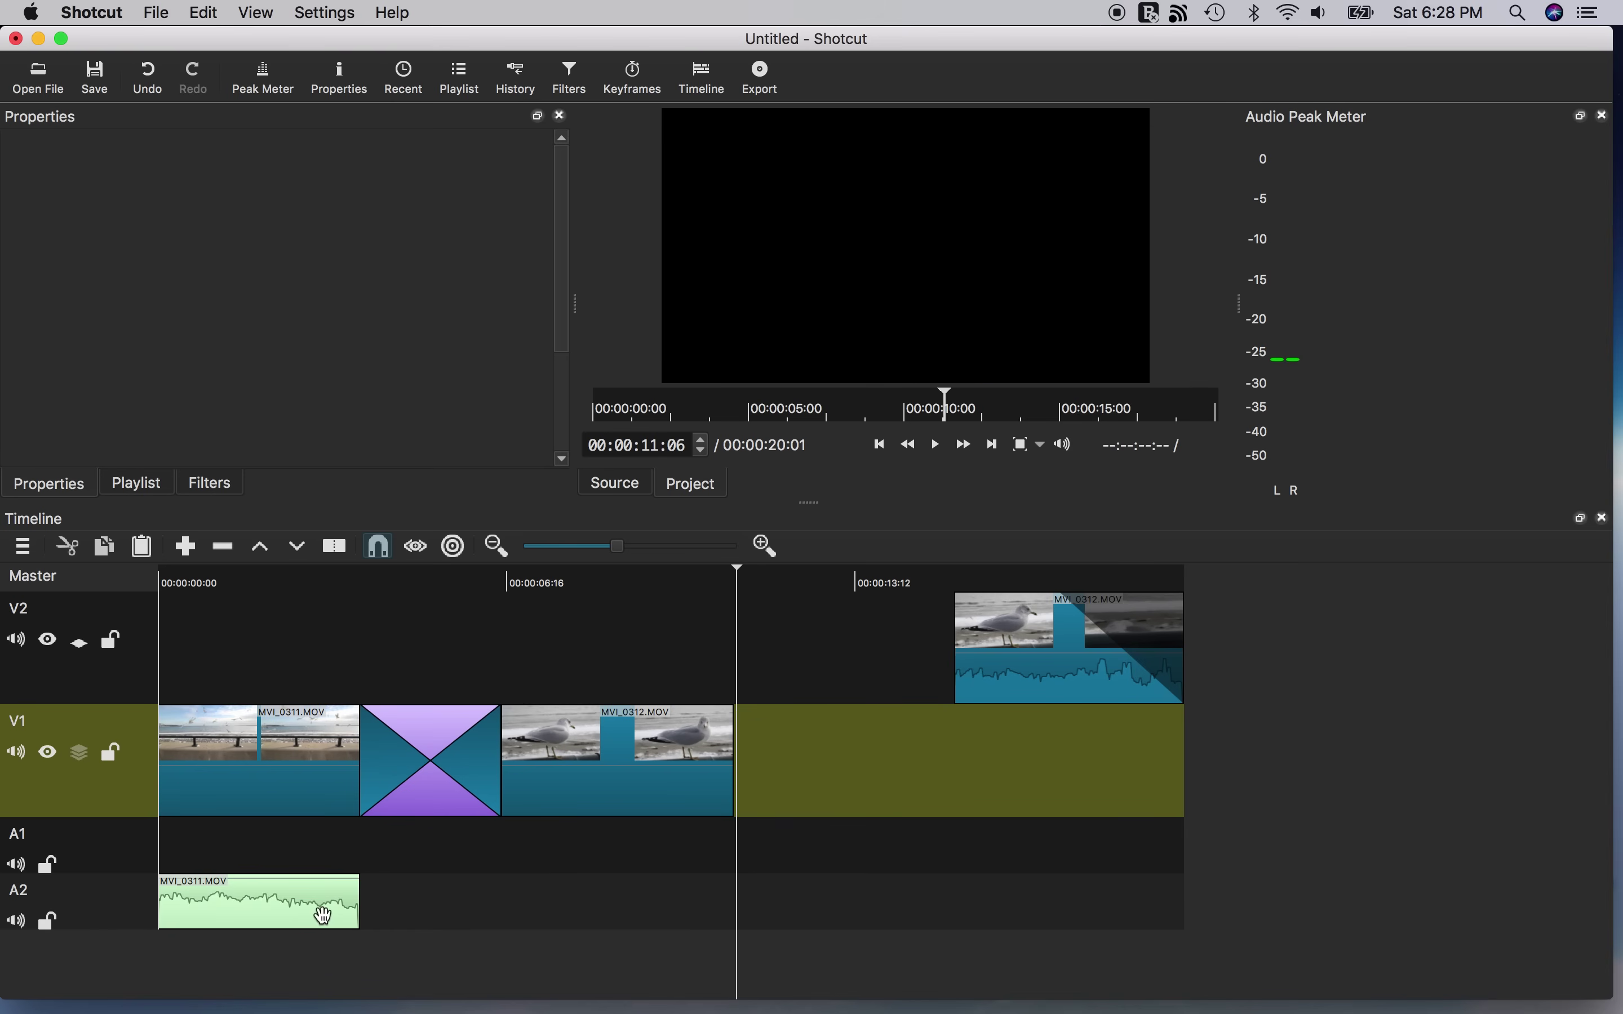
drag(356, 902, 755, 924)
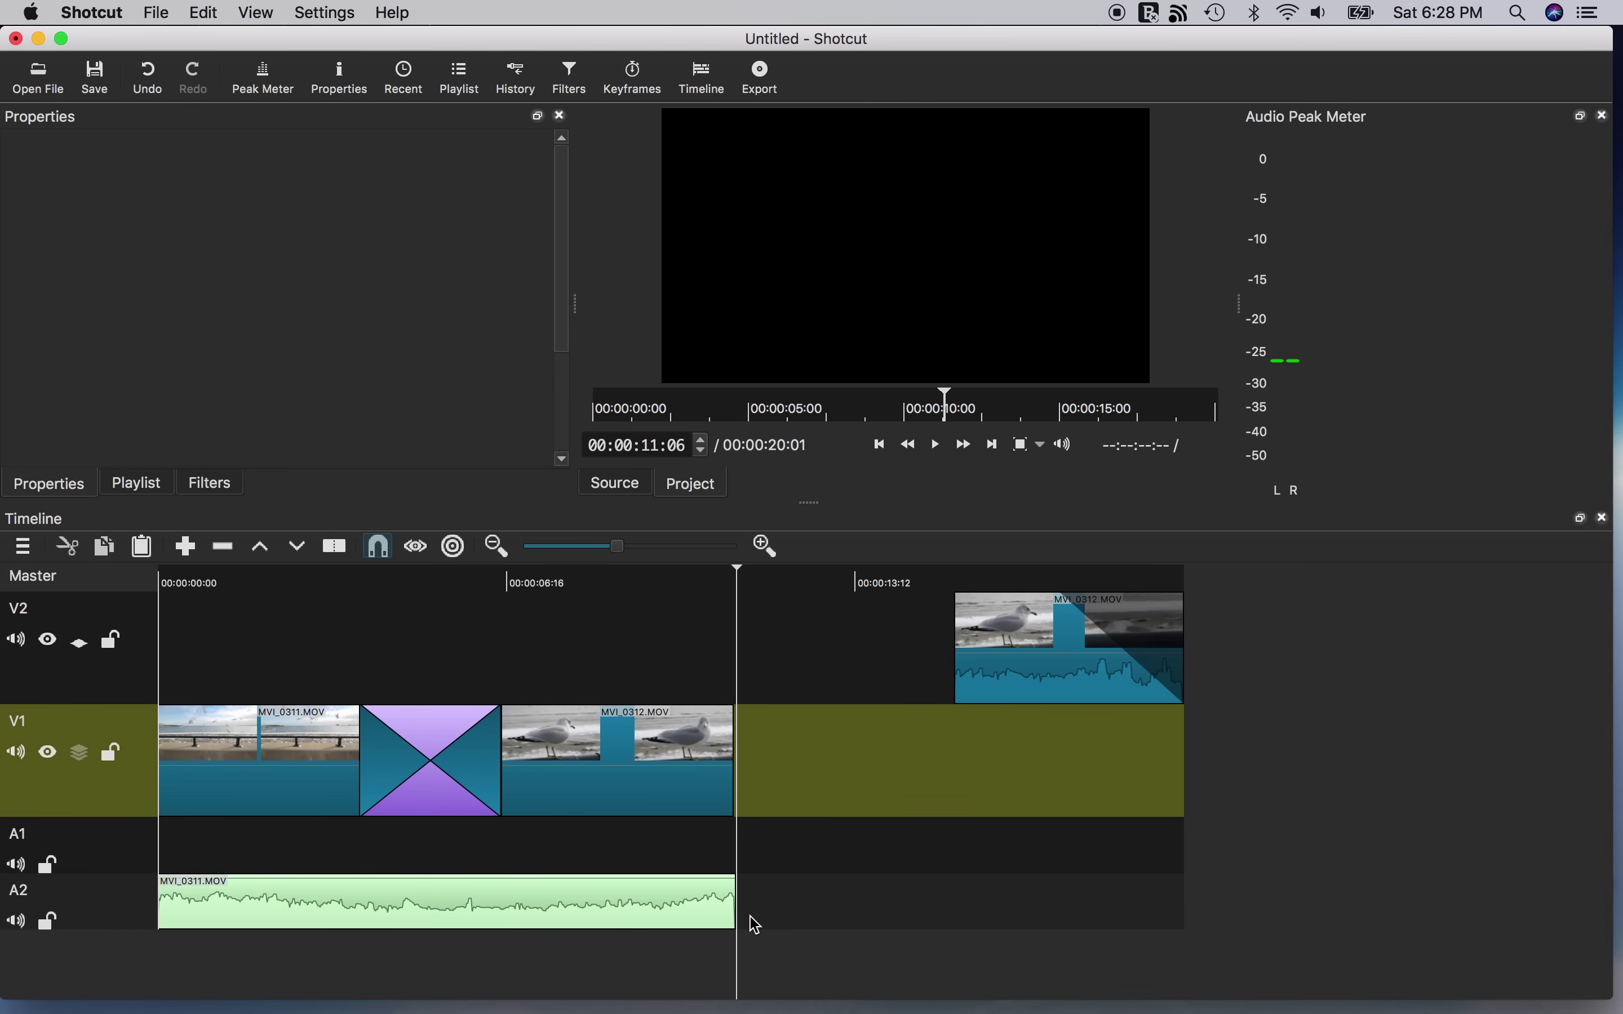
click(322, 584)
key(space)
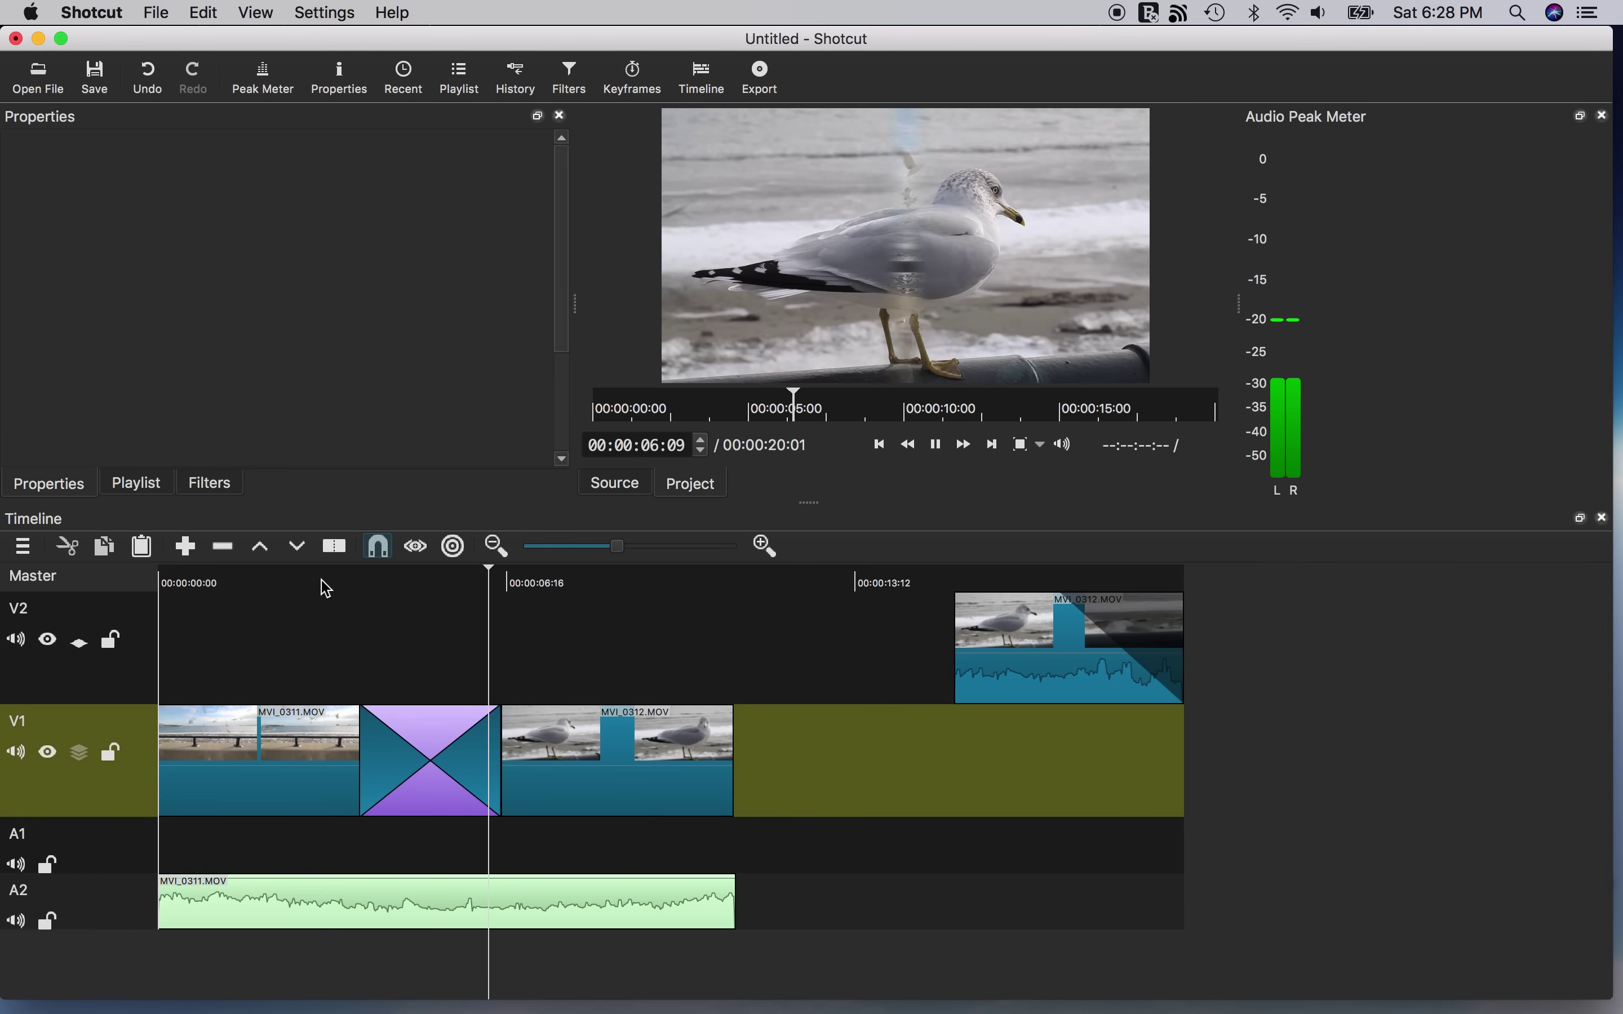
key(space)
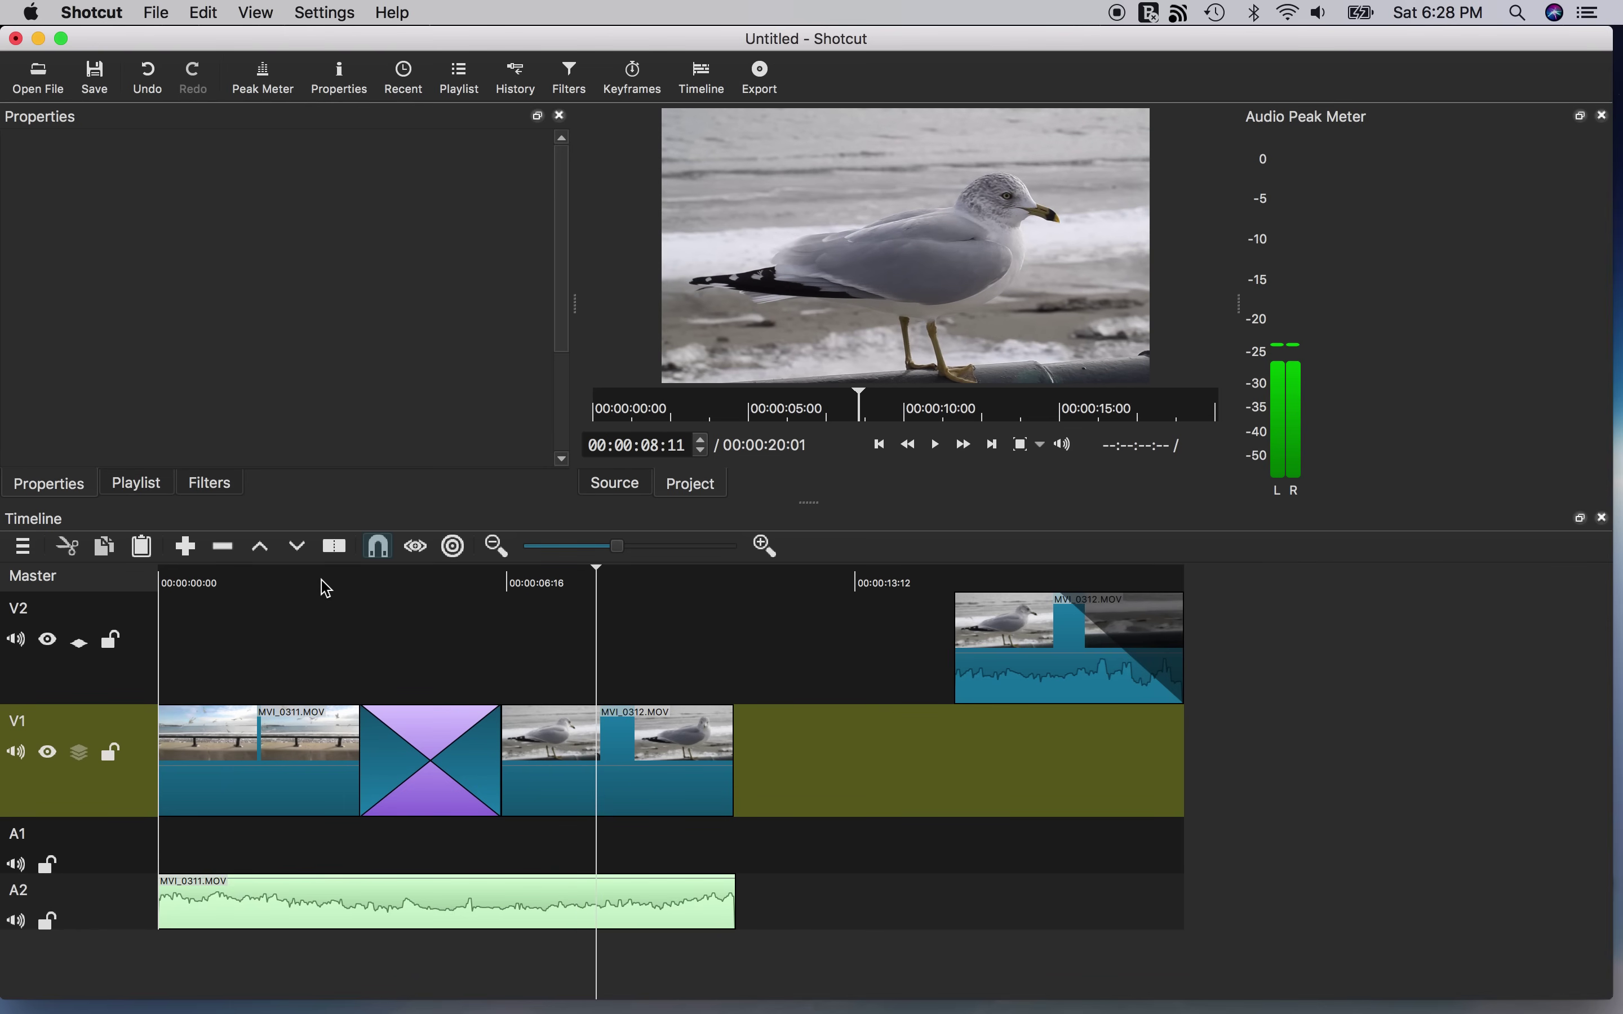
key(XF86AudioRaiseVolume)
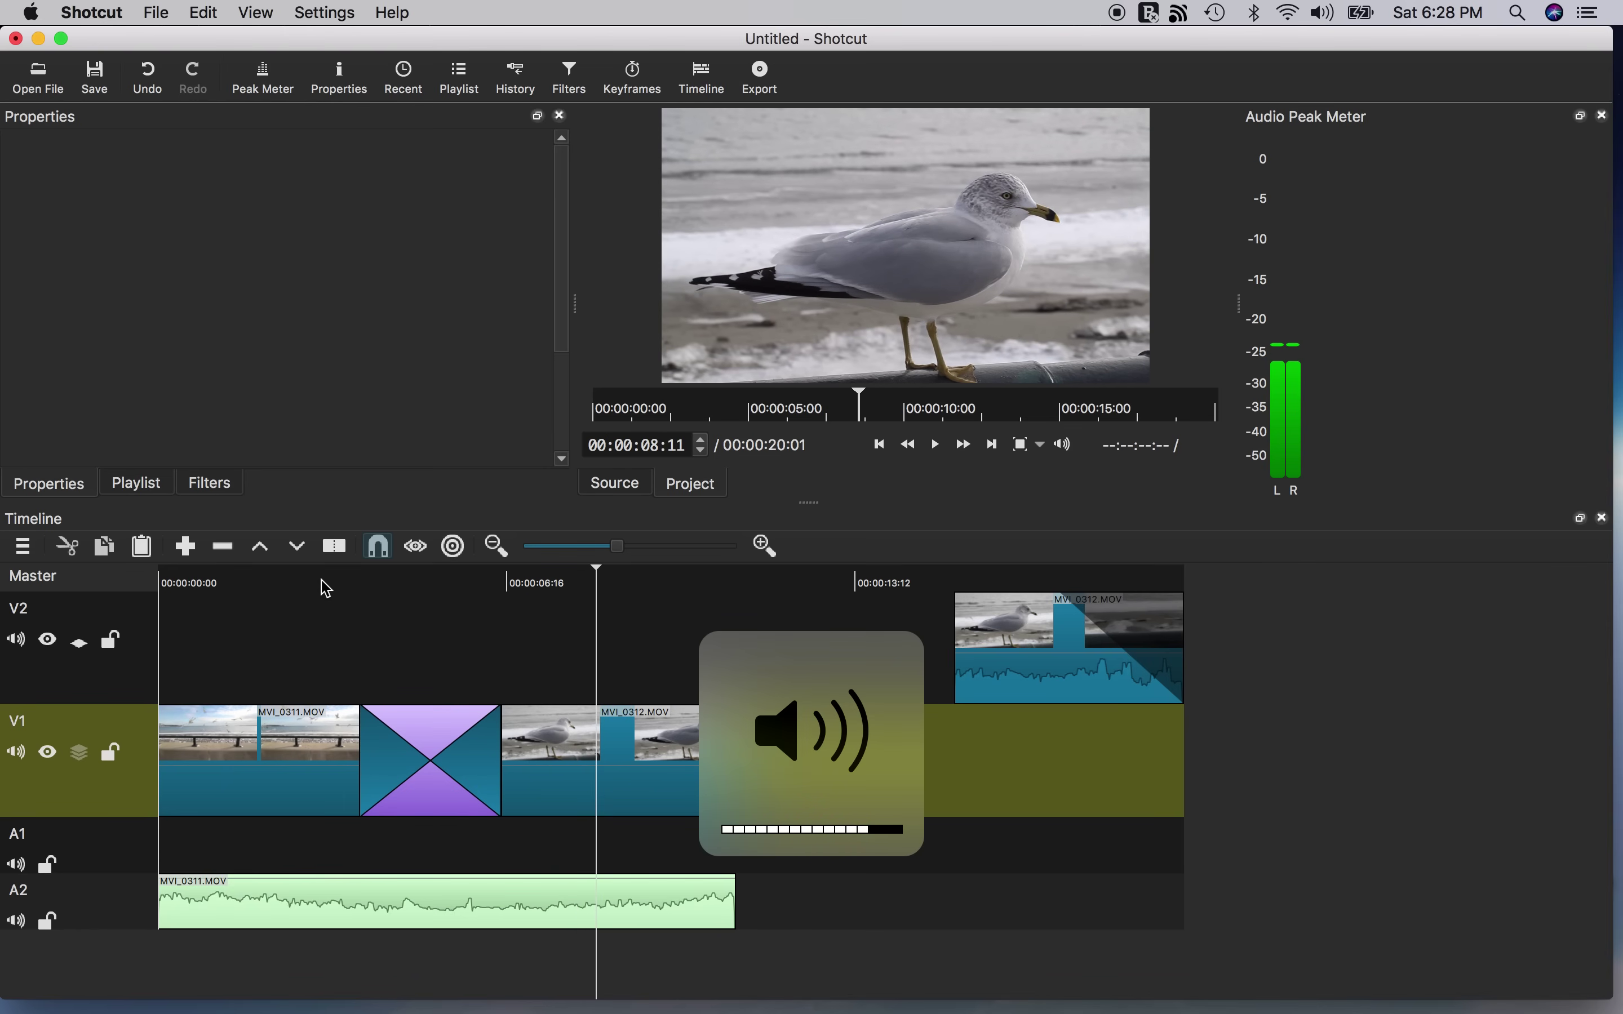
drag(201, 582, 161, 588)
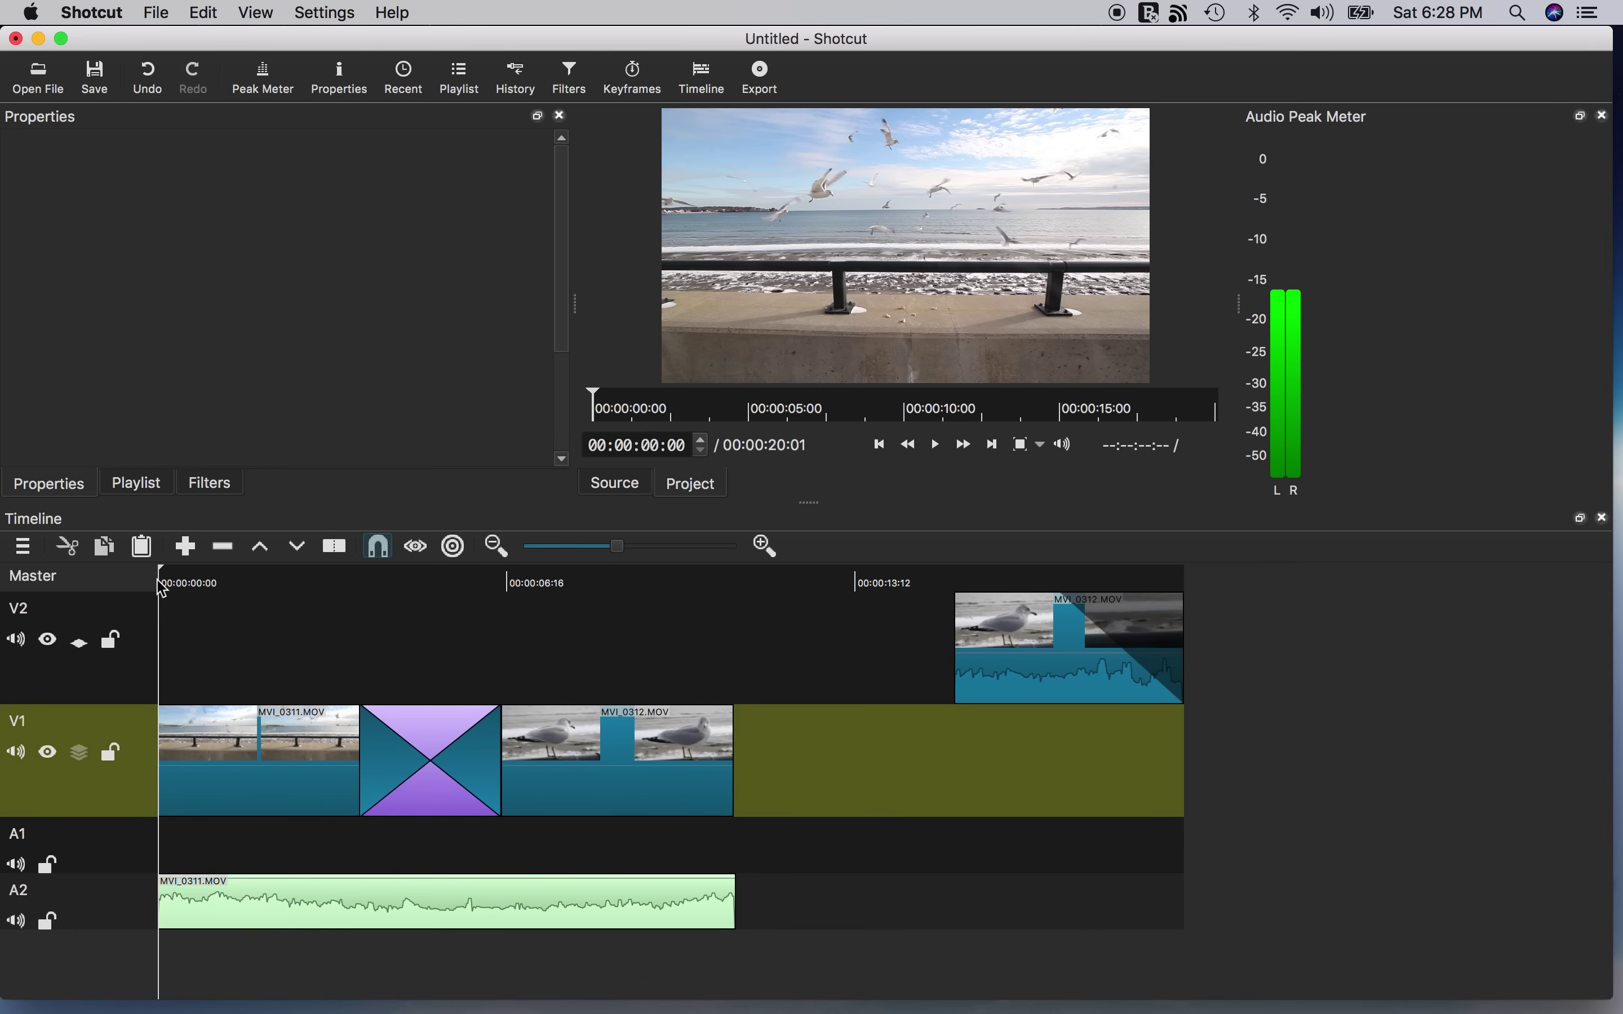
key(space)
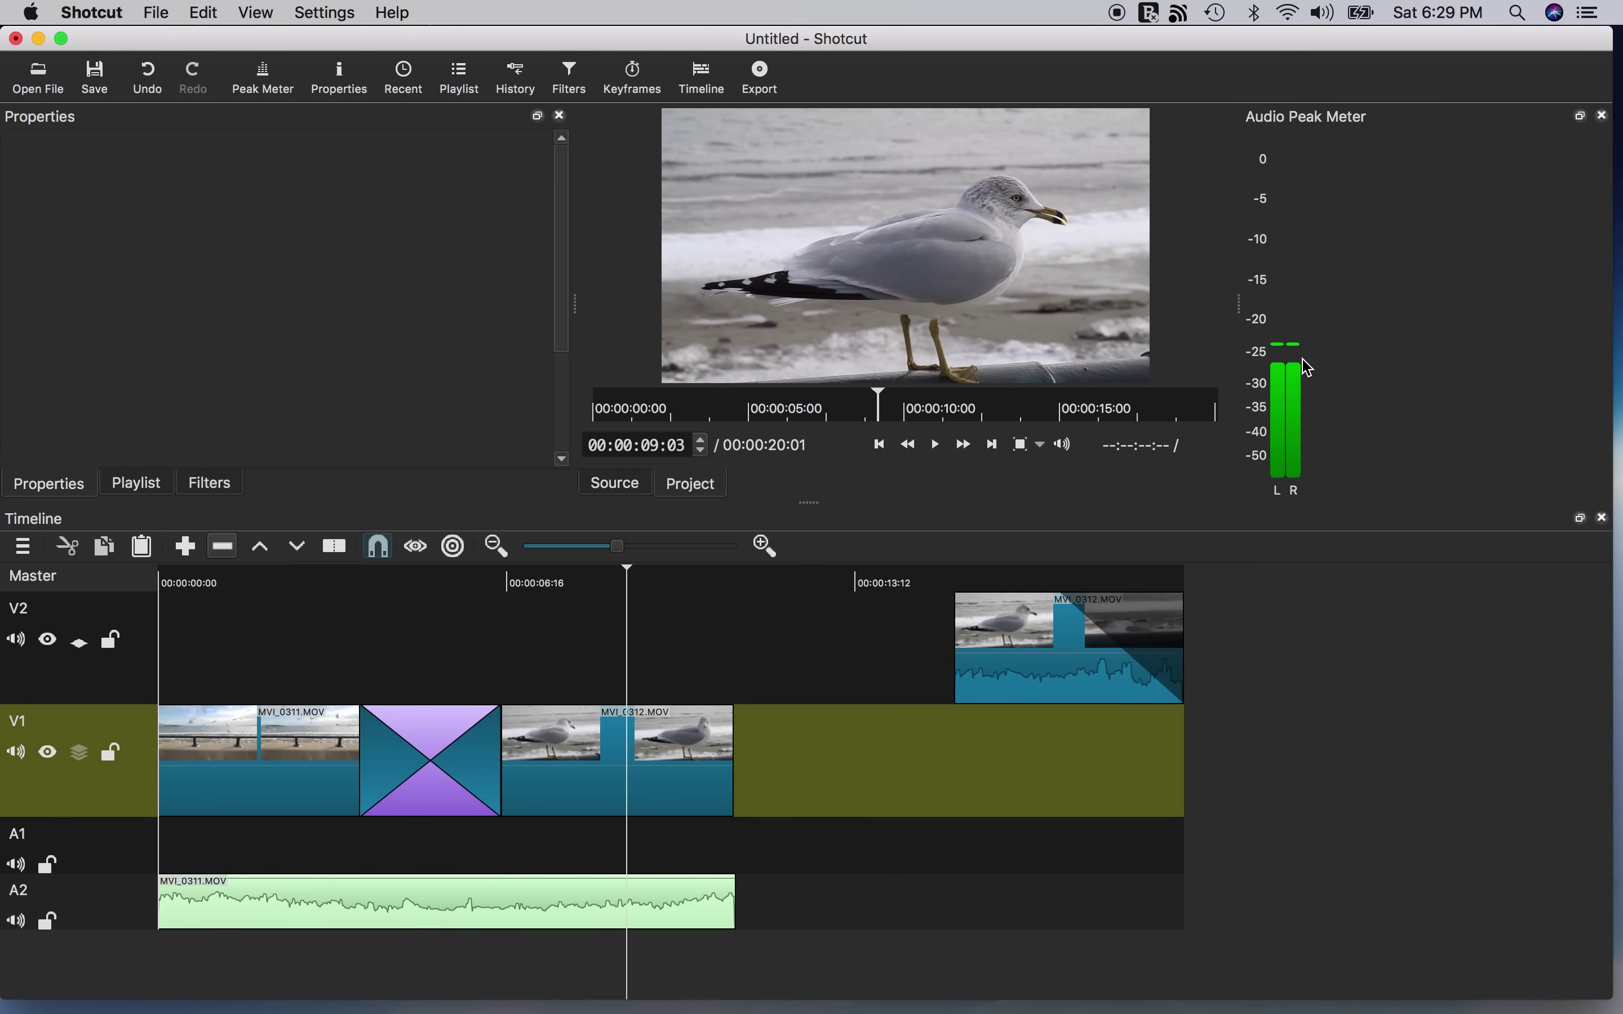
Stop playback and add a Limiter from the audio filters to the A2 MVI_0311 clip
key(space)
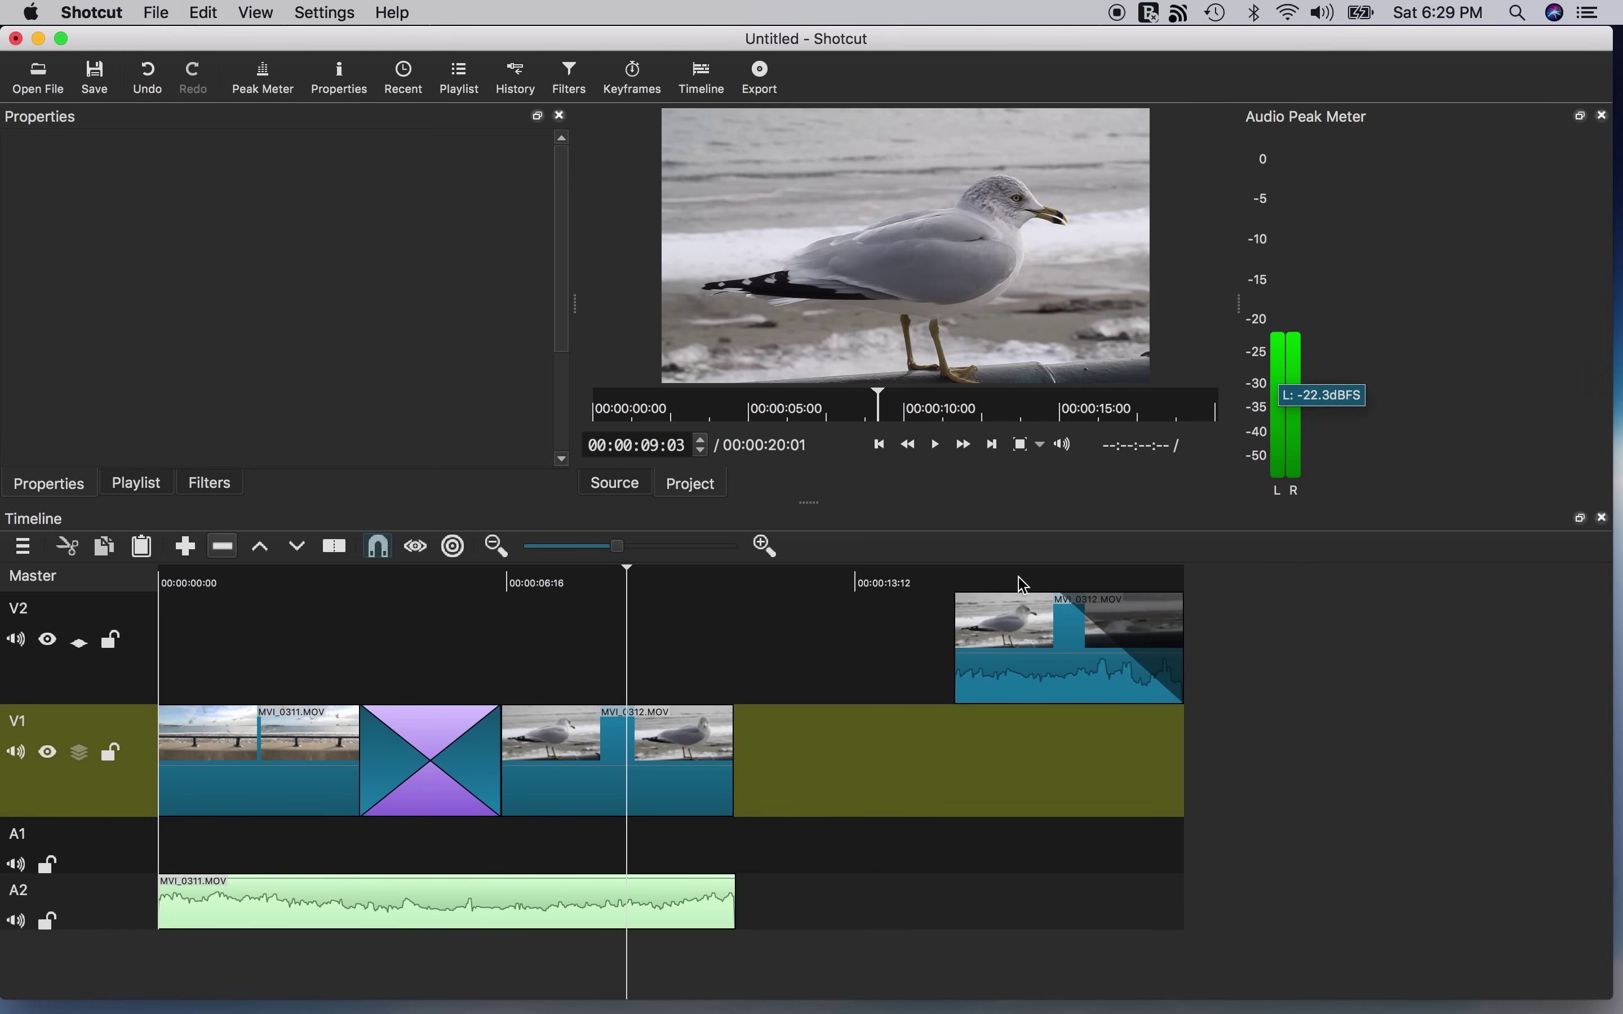
click(272, 901)
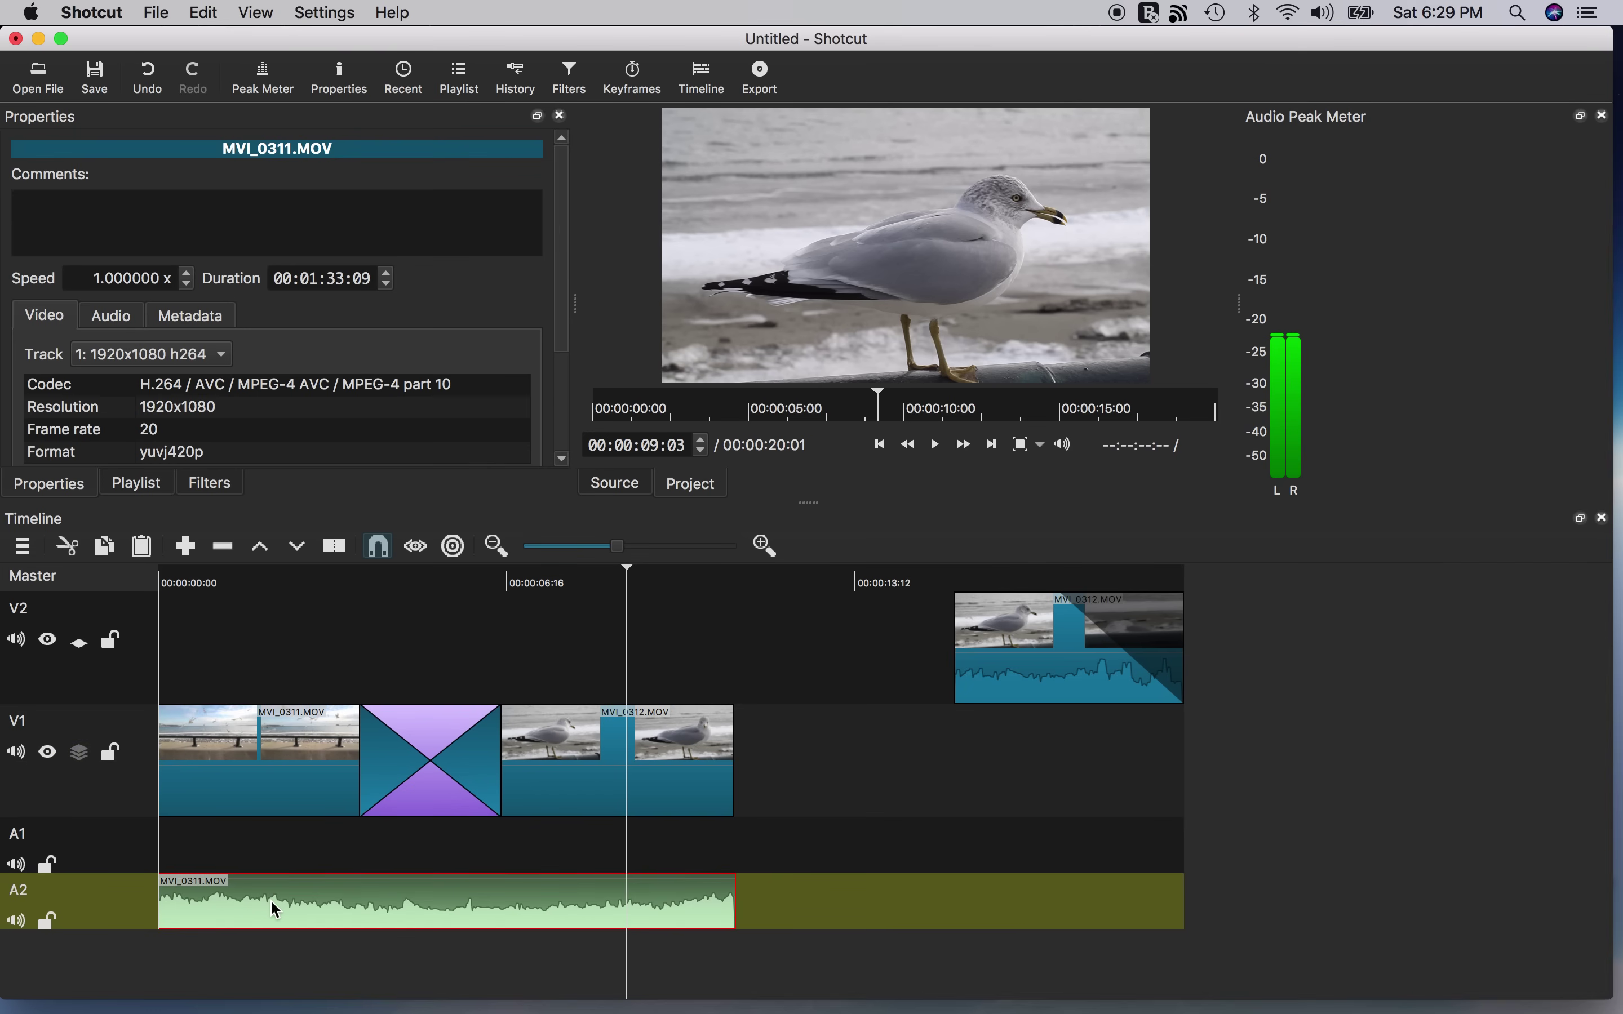
click(213, 484)
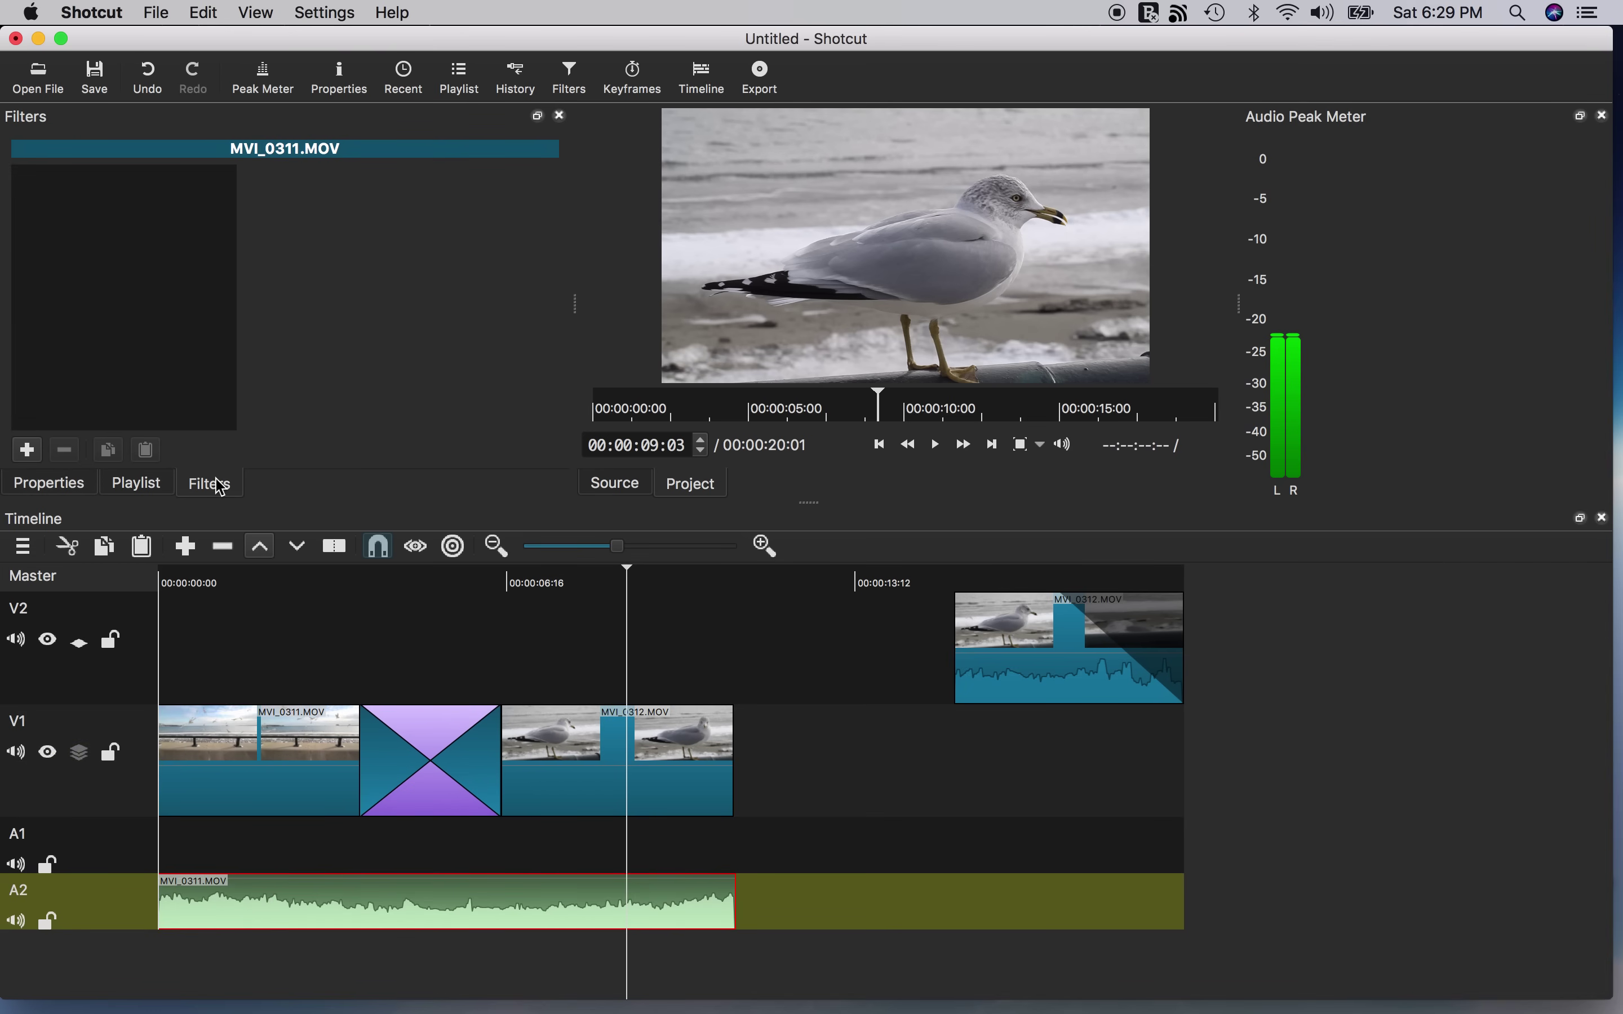
click(32, 455)
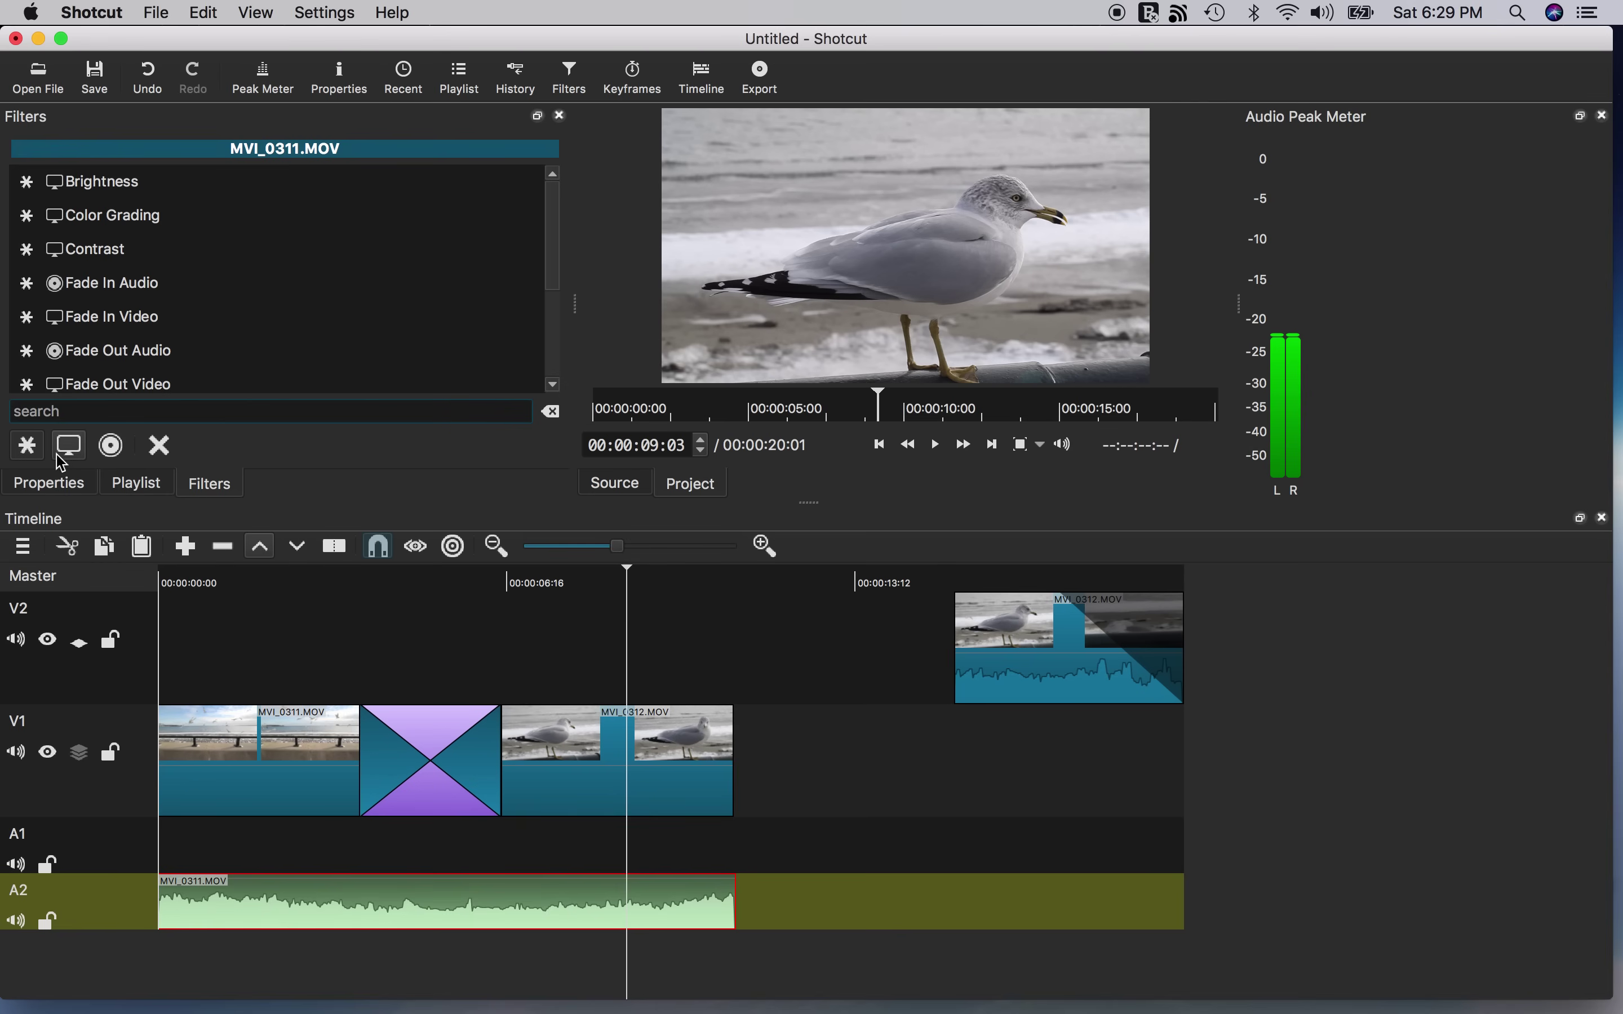
click(71, 455)
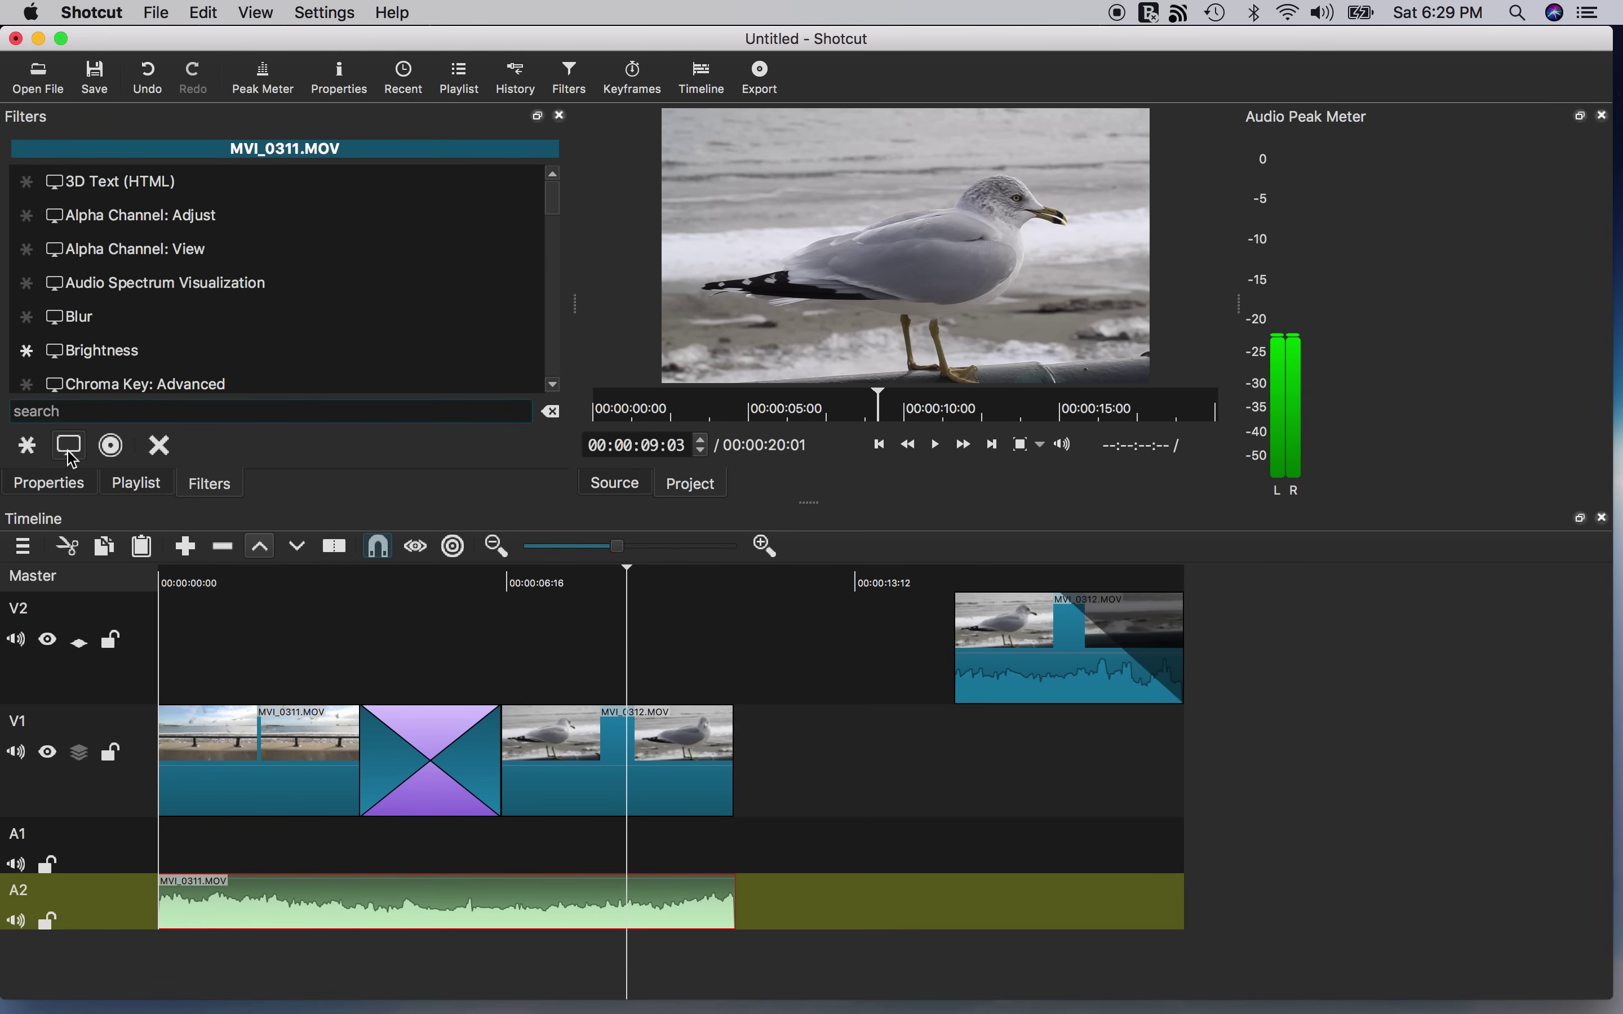
click(110, 450)
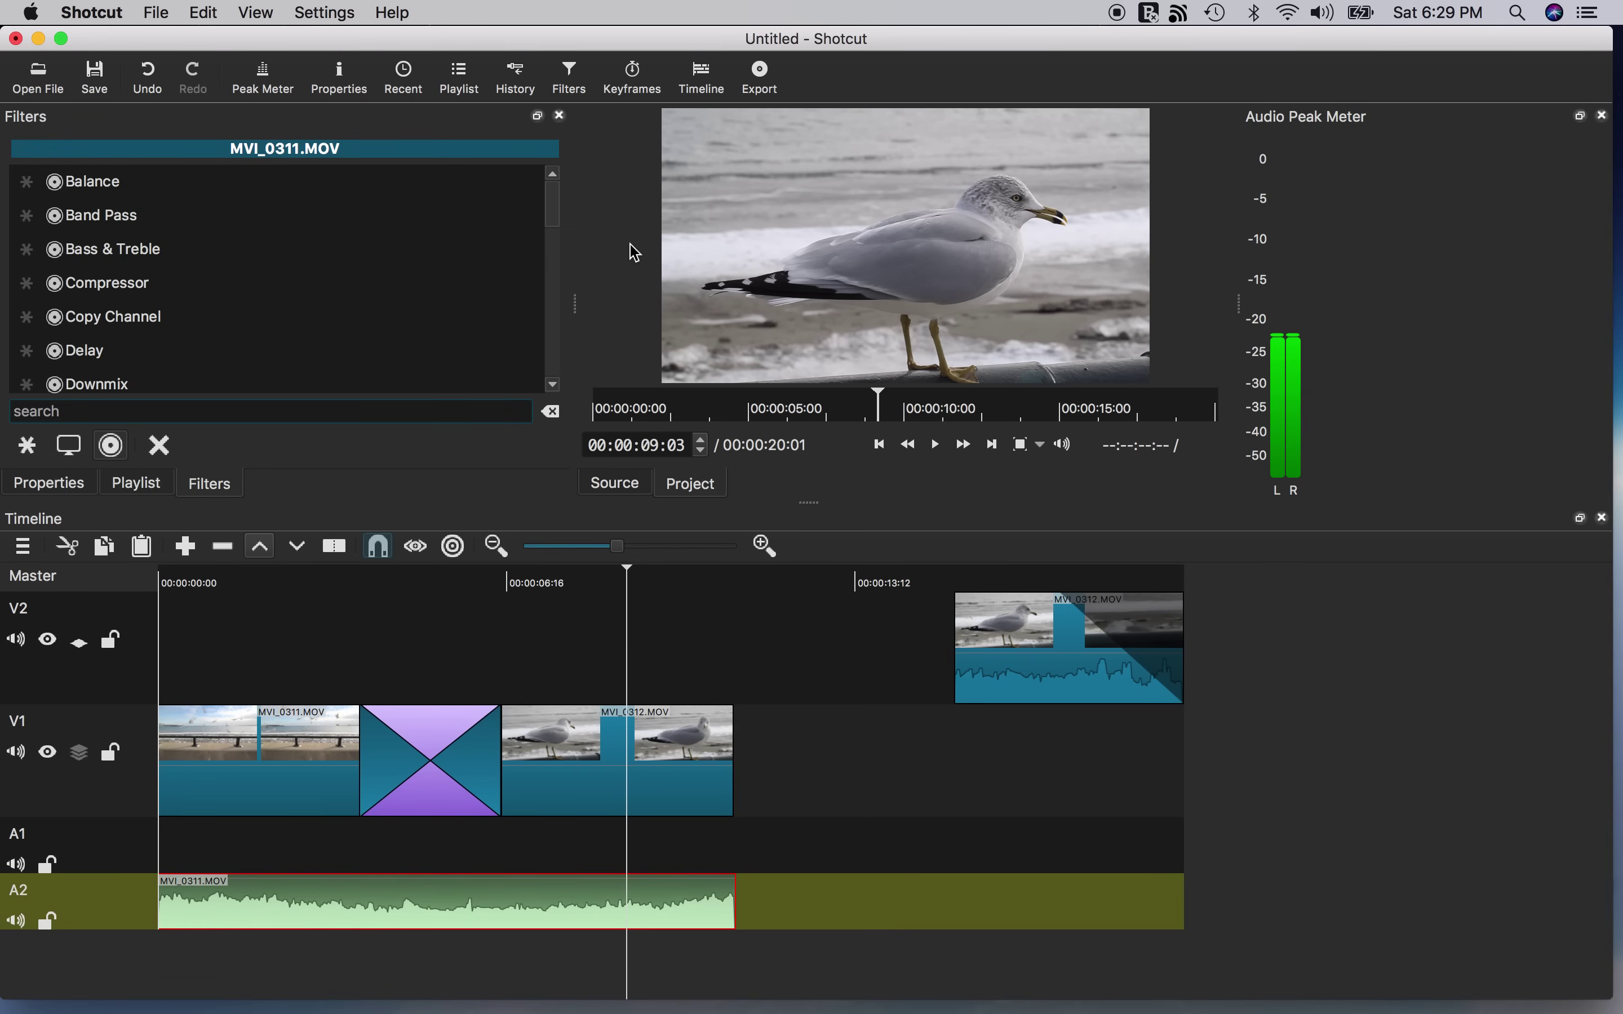
drag(565, 211, 551, 300)
click(159, 309)
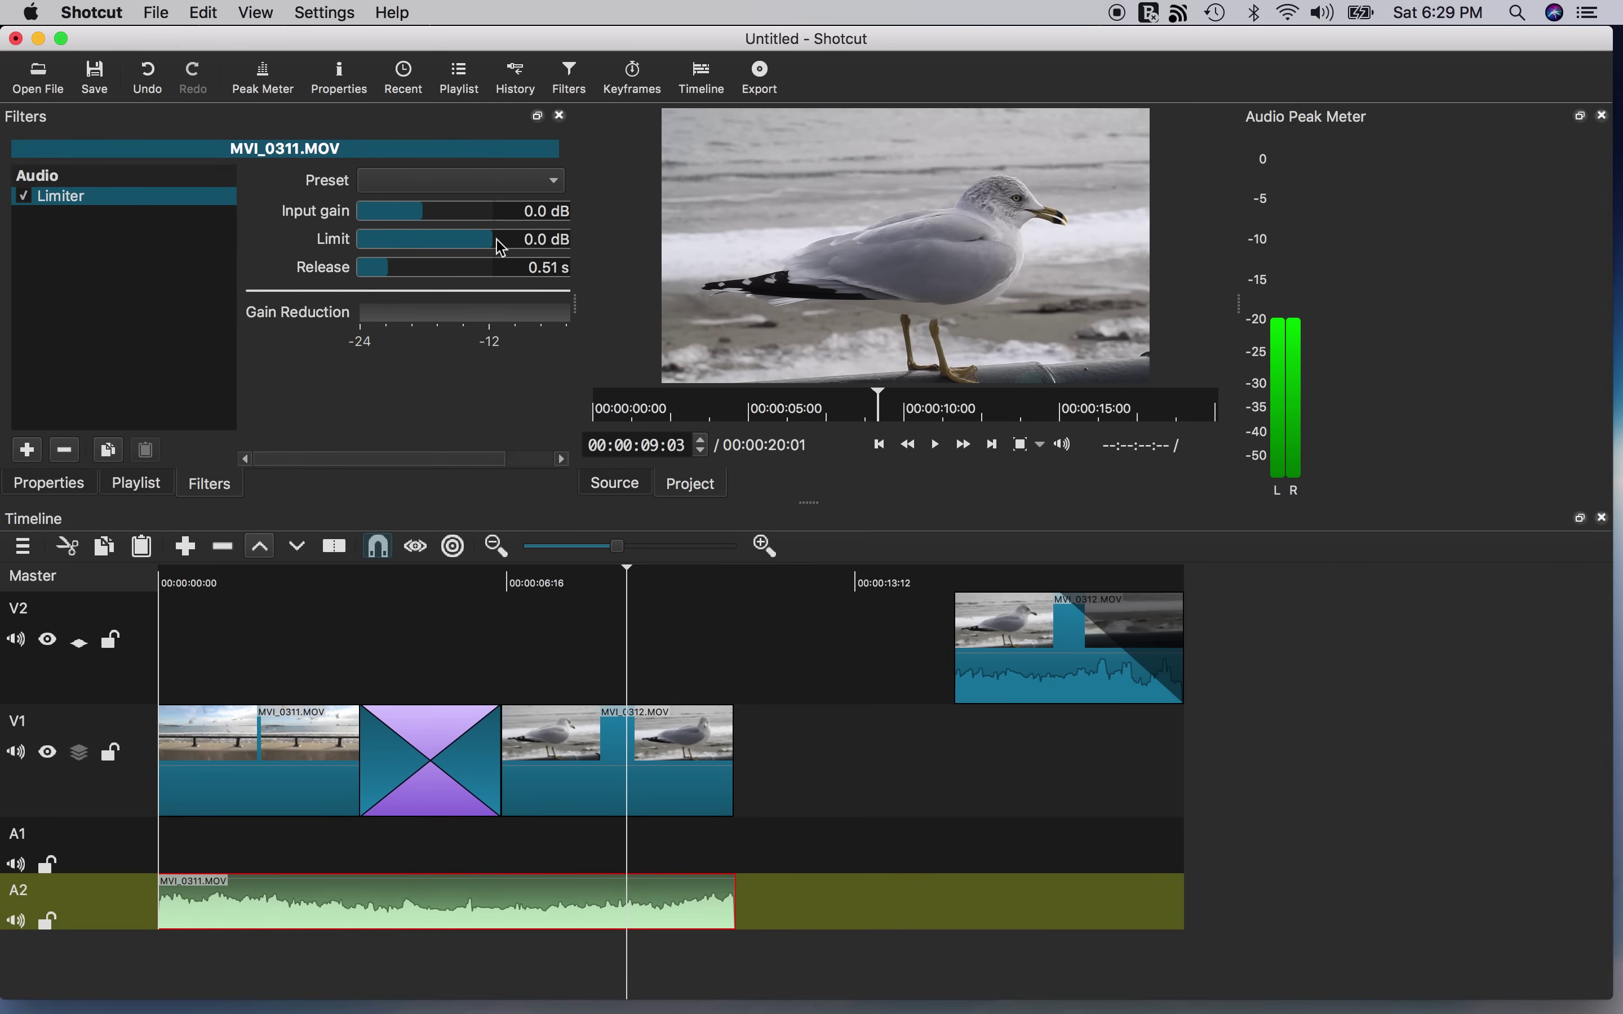
mouse_move(502, 248)
mouse_down()
mouse_move(469, 246)
mouse_move(489, 251)
mouse_up()
Raise the Limiter's input gain to 20.0 dB and play the edit from the start to listen
drag(424, 219, 485, 217)
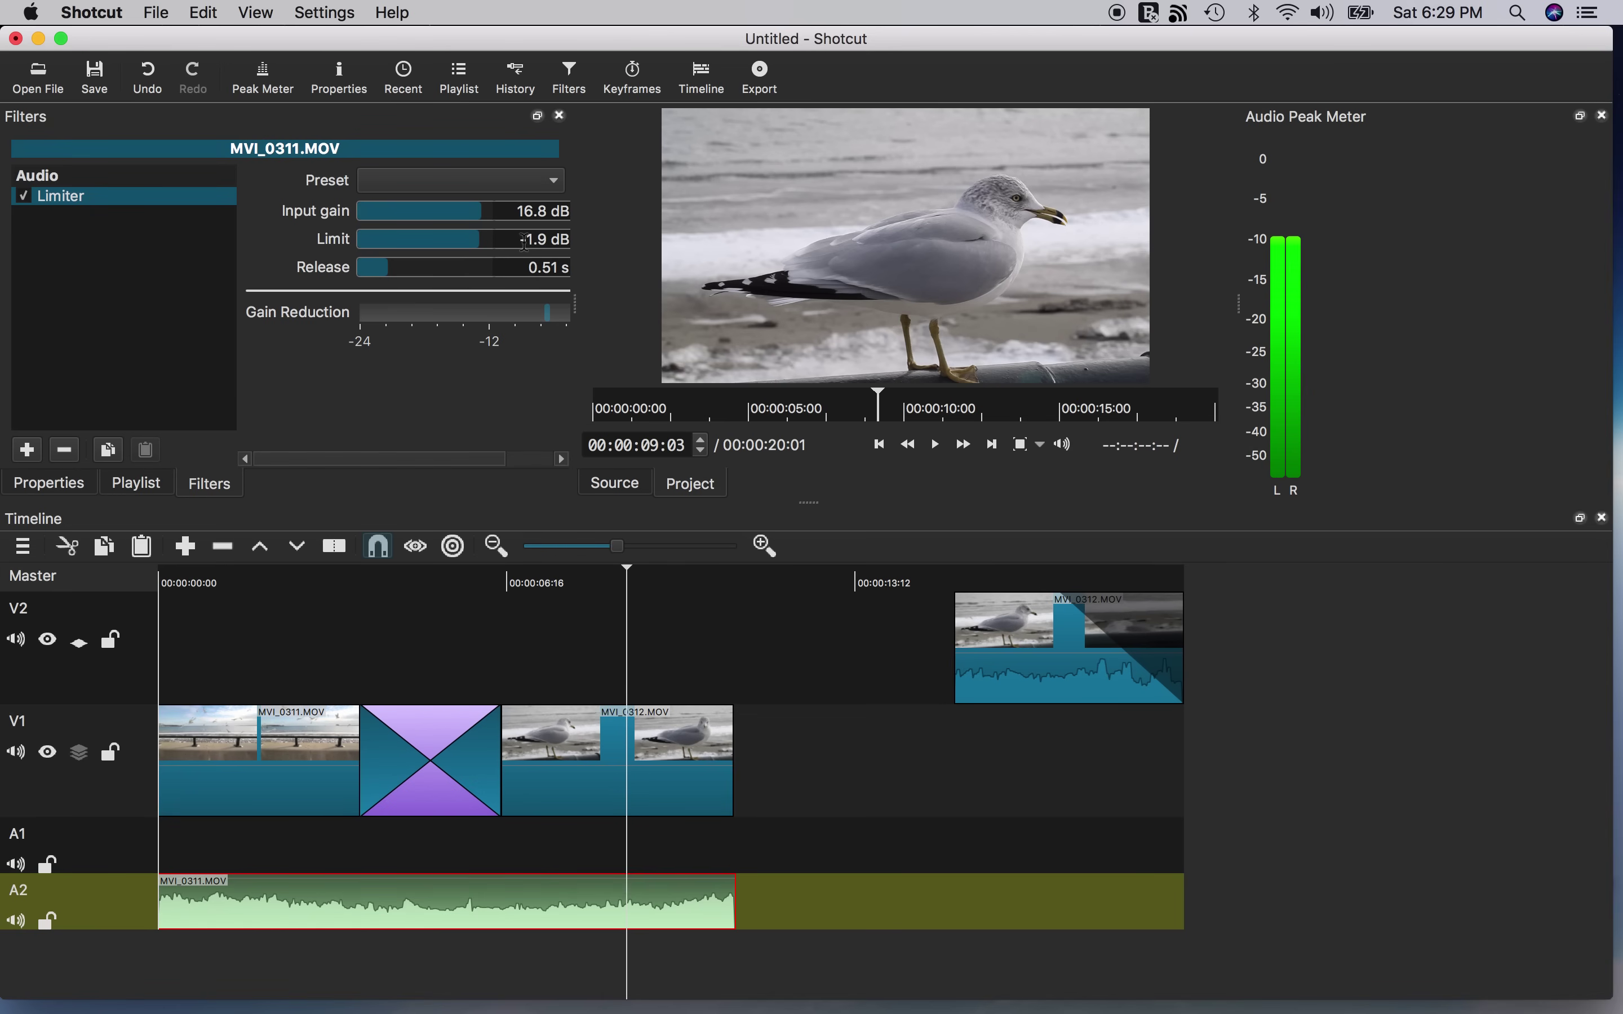
click(181, 587)
key(space)
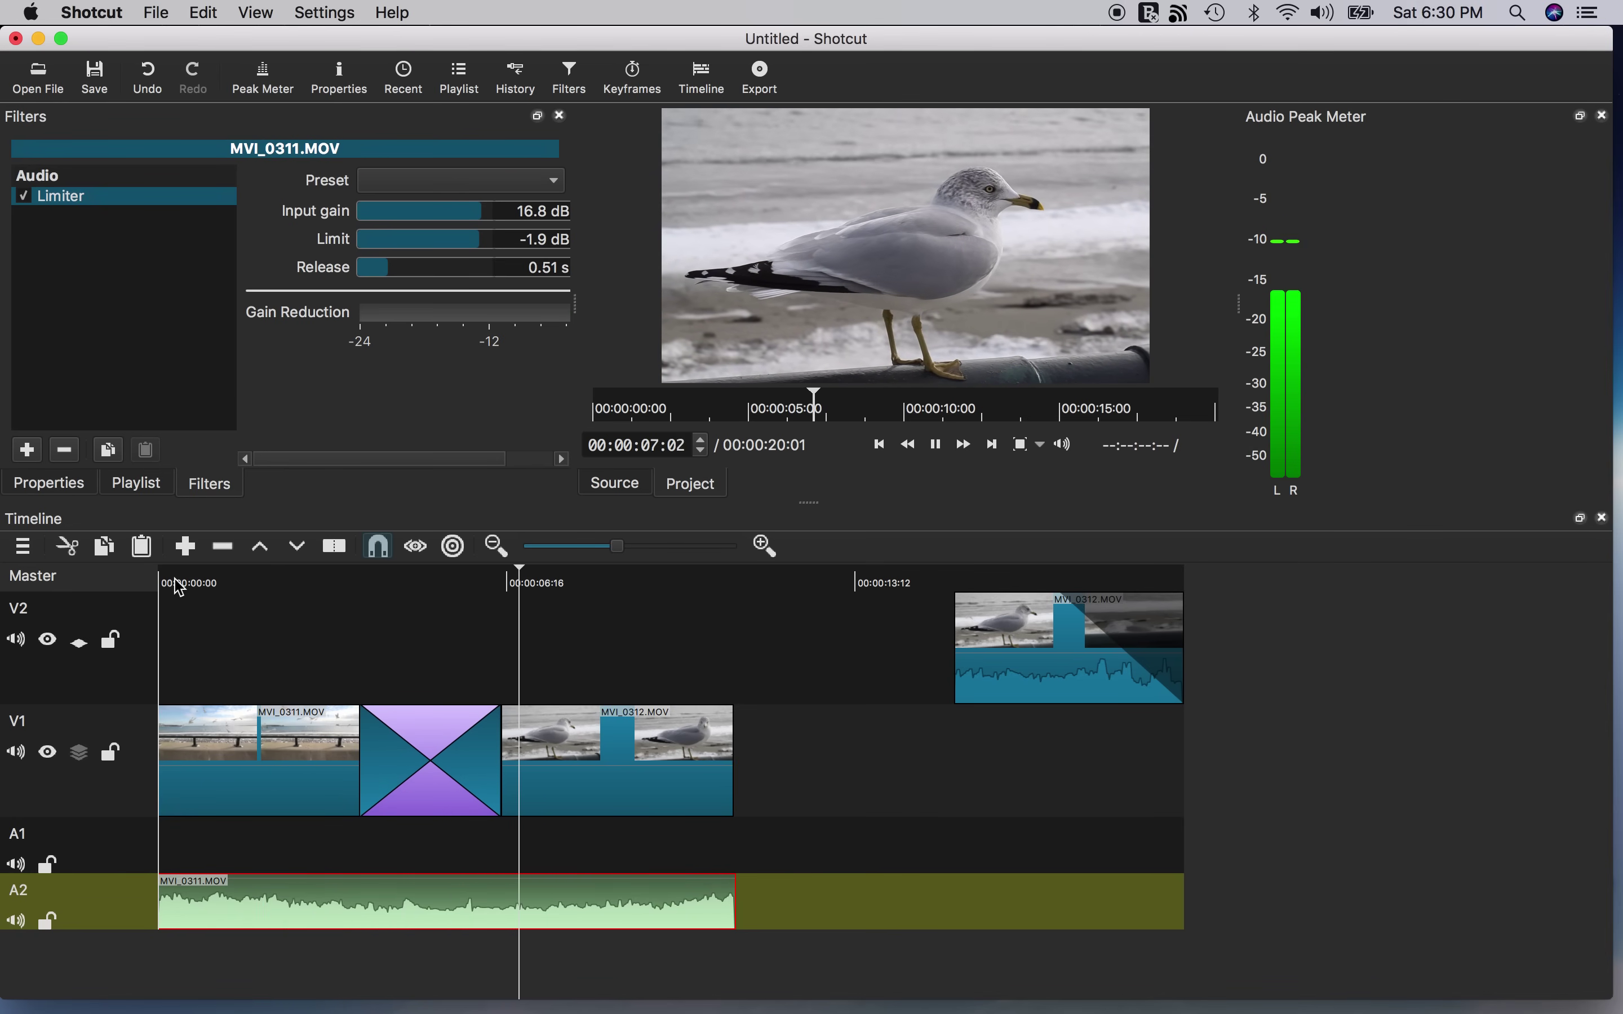
key(space)
Lower the Limiter's limit to -4.7 dB and replay the project from the start
mouse_move(1302, 236)
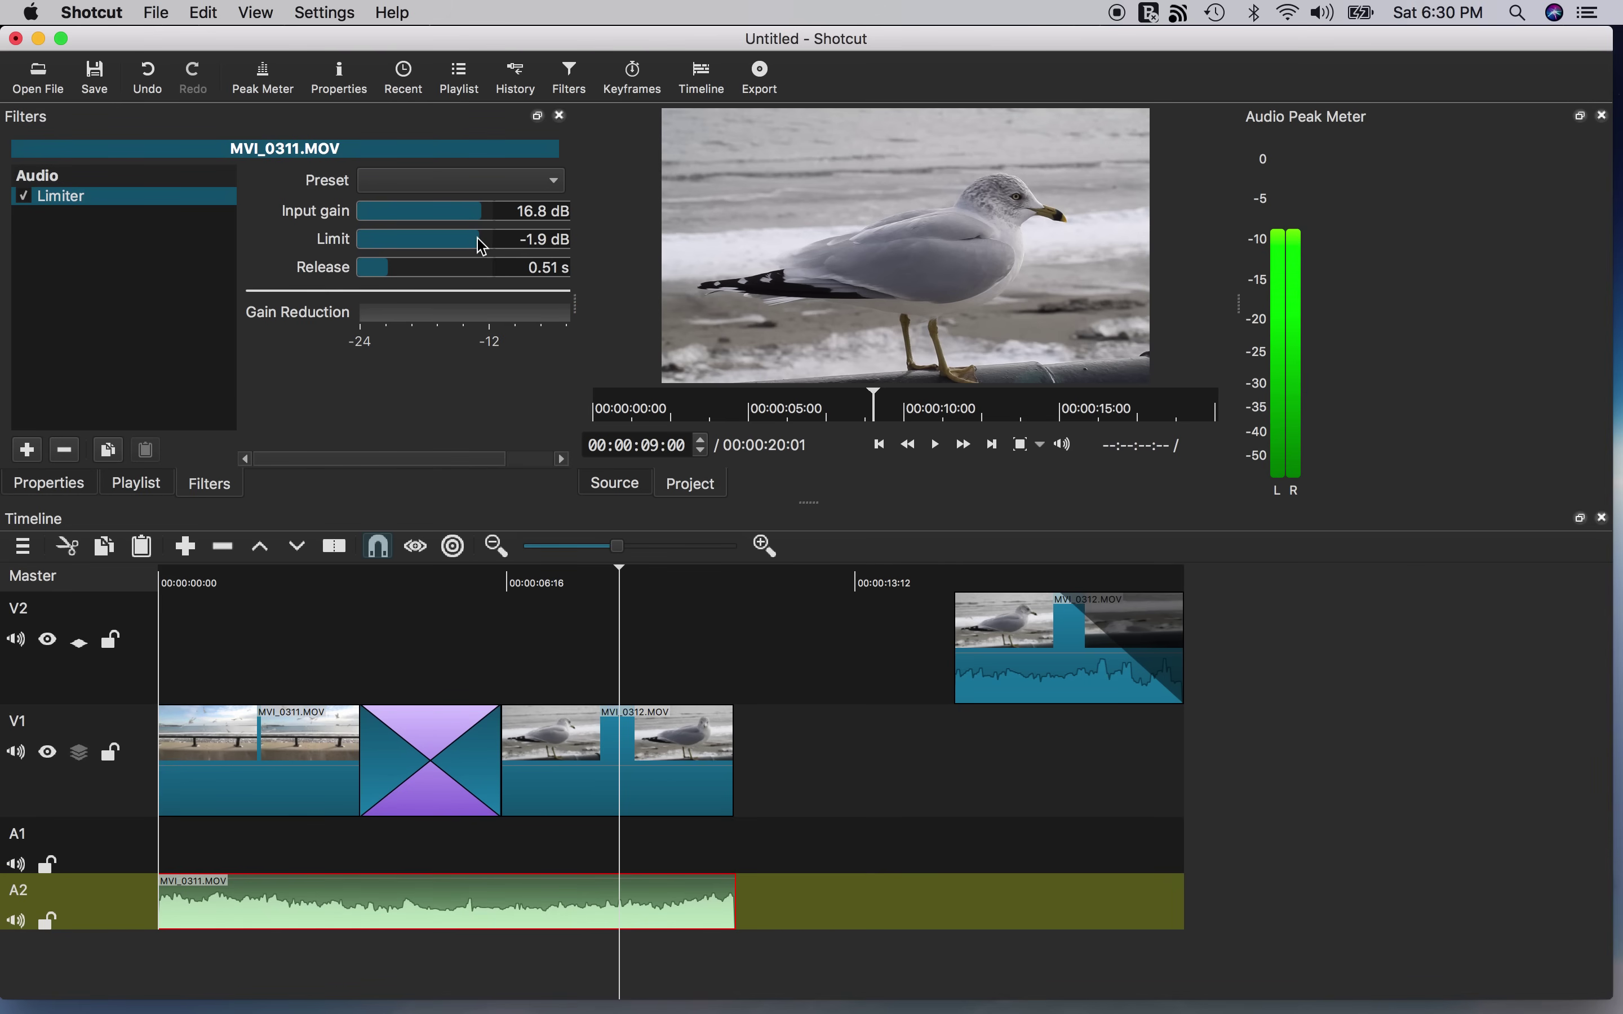
drag(483, 246, 519, 213)
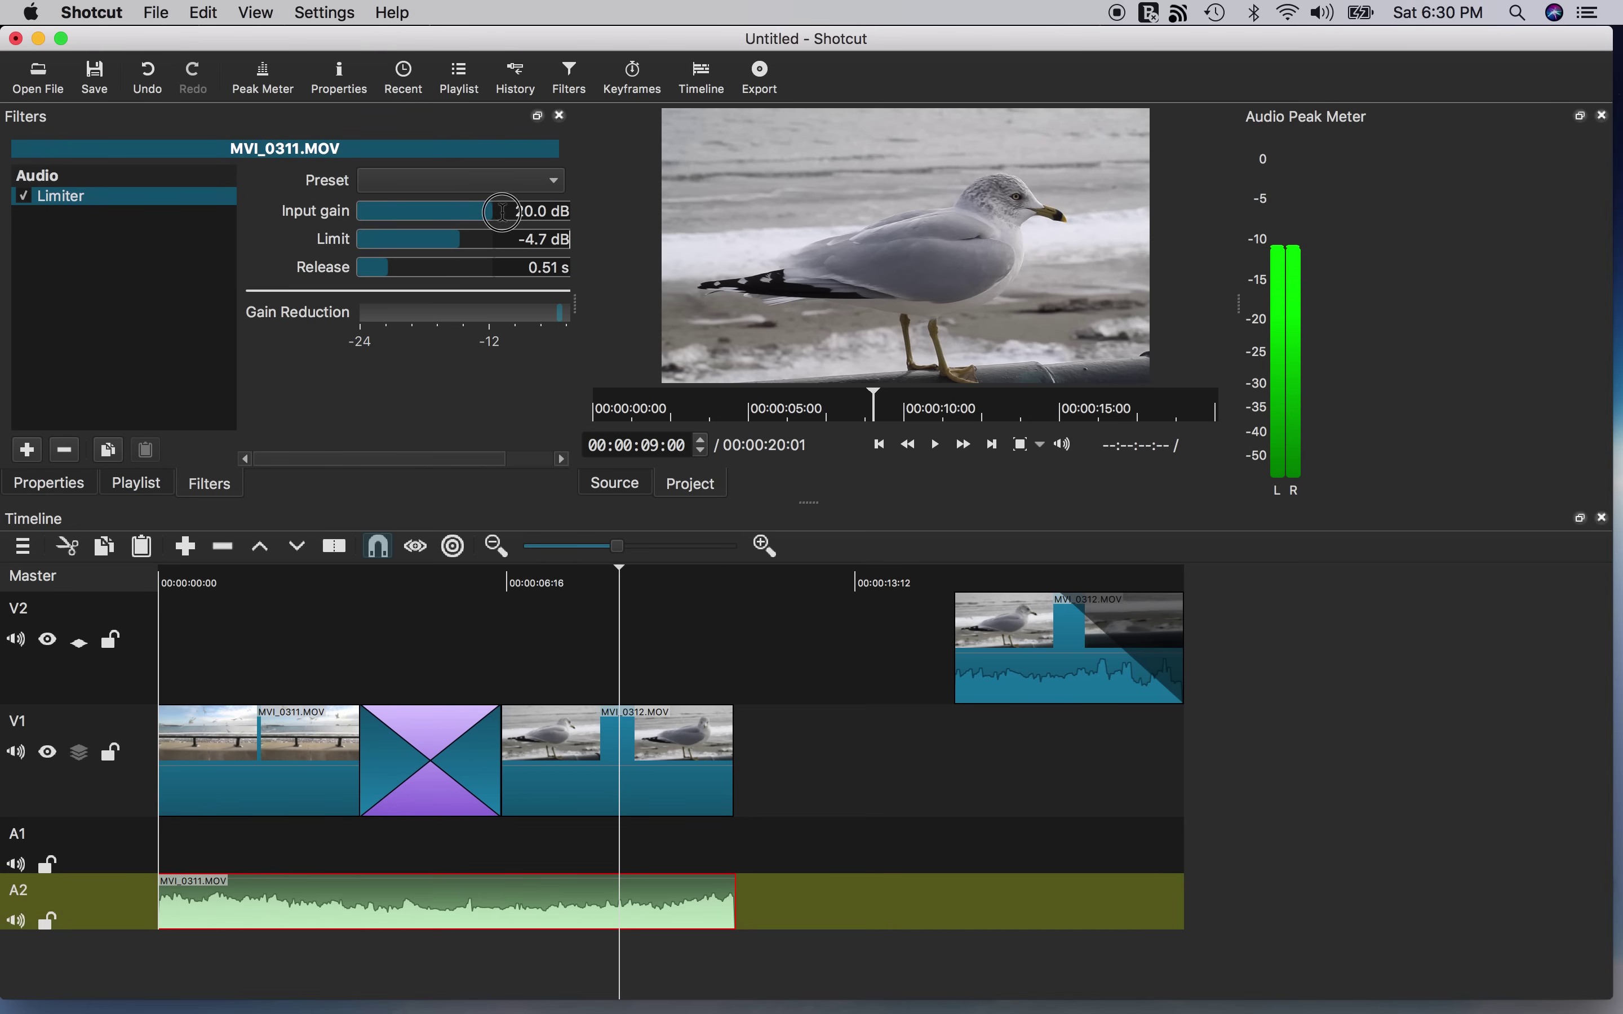
click(183, 583)
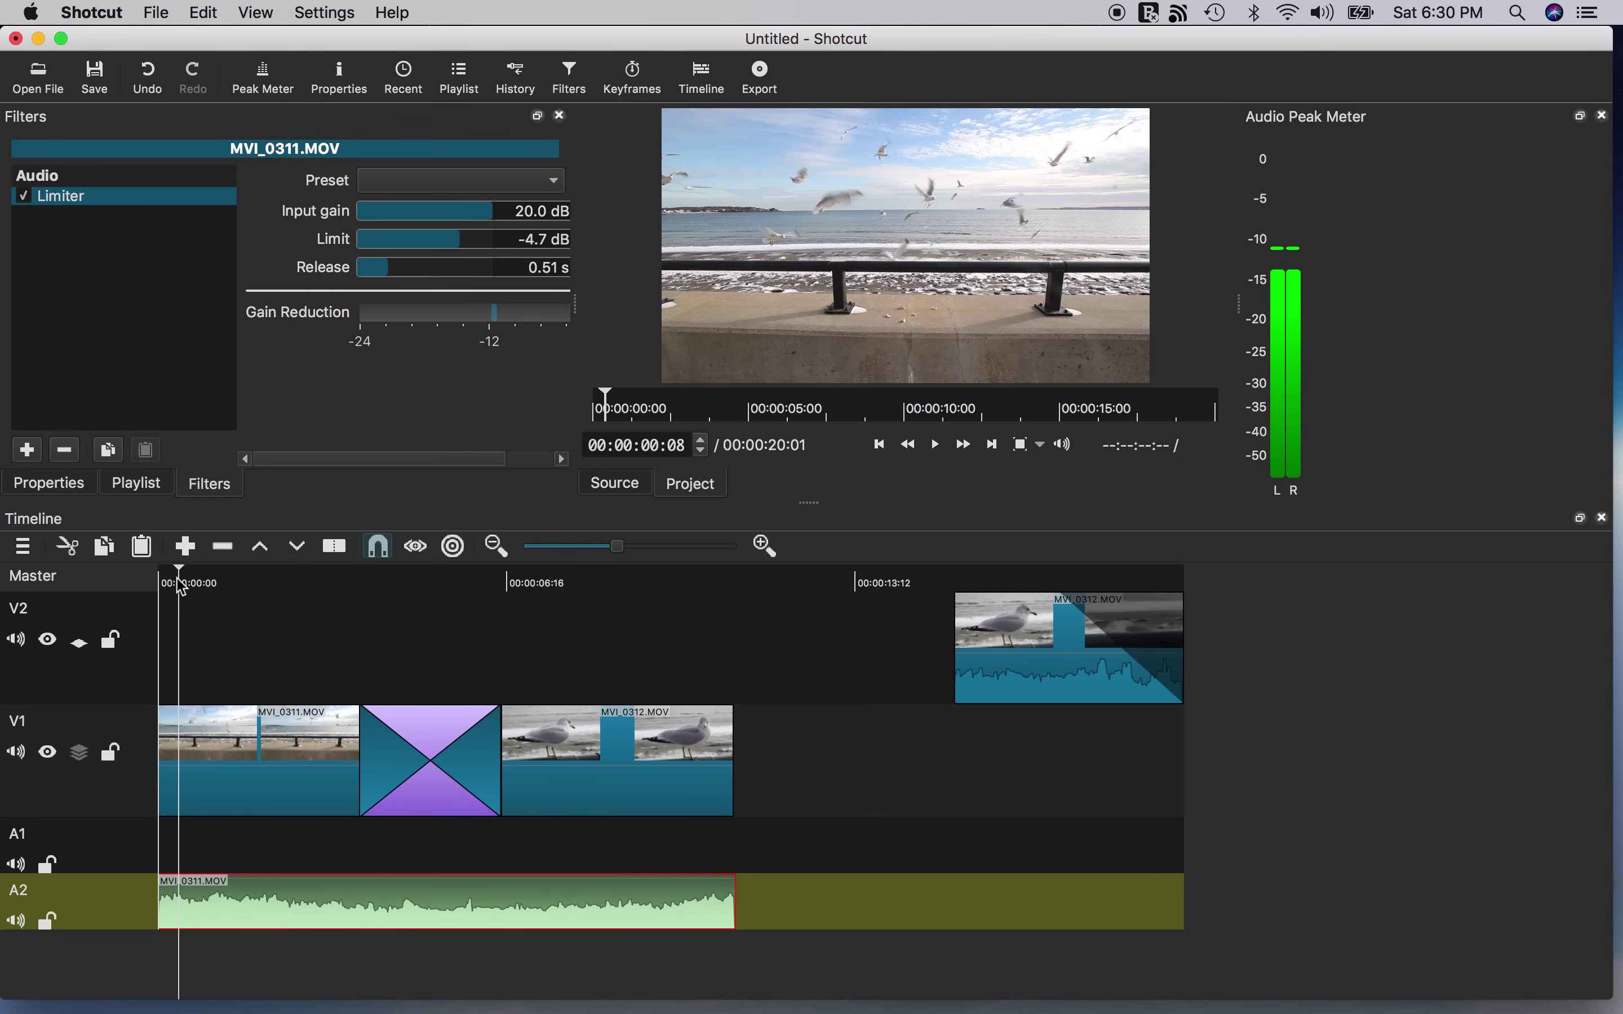
key(space)
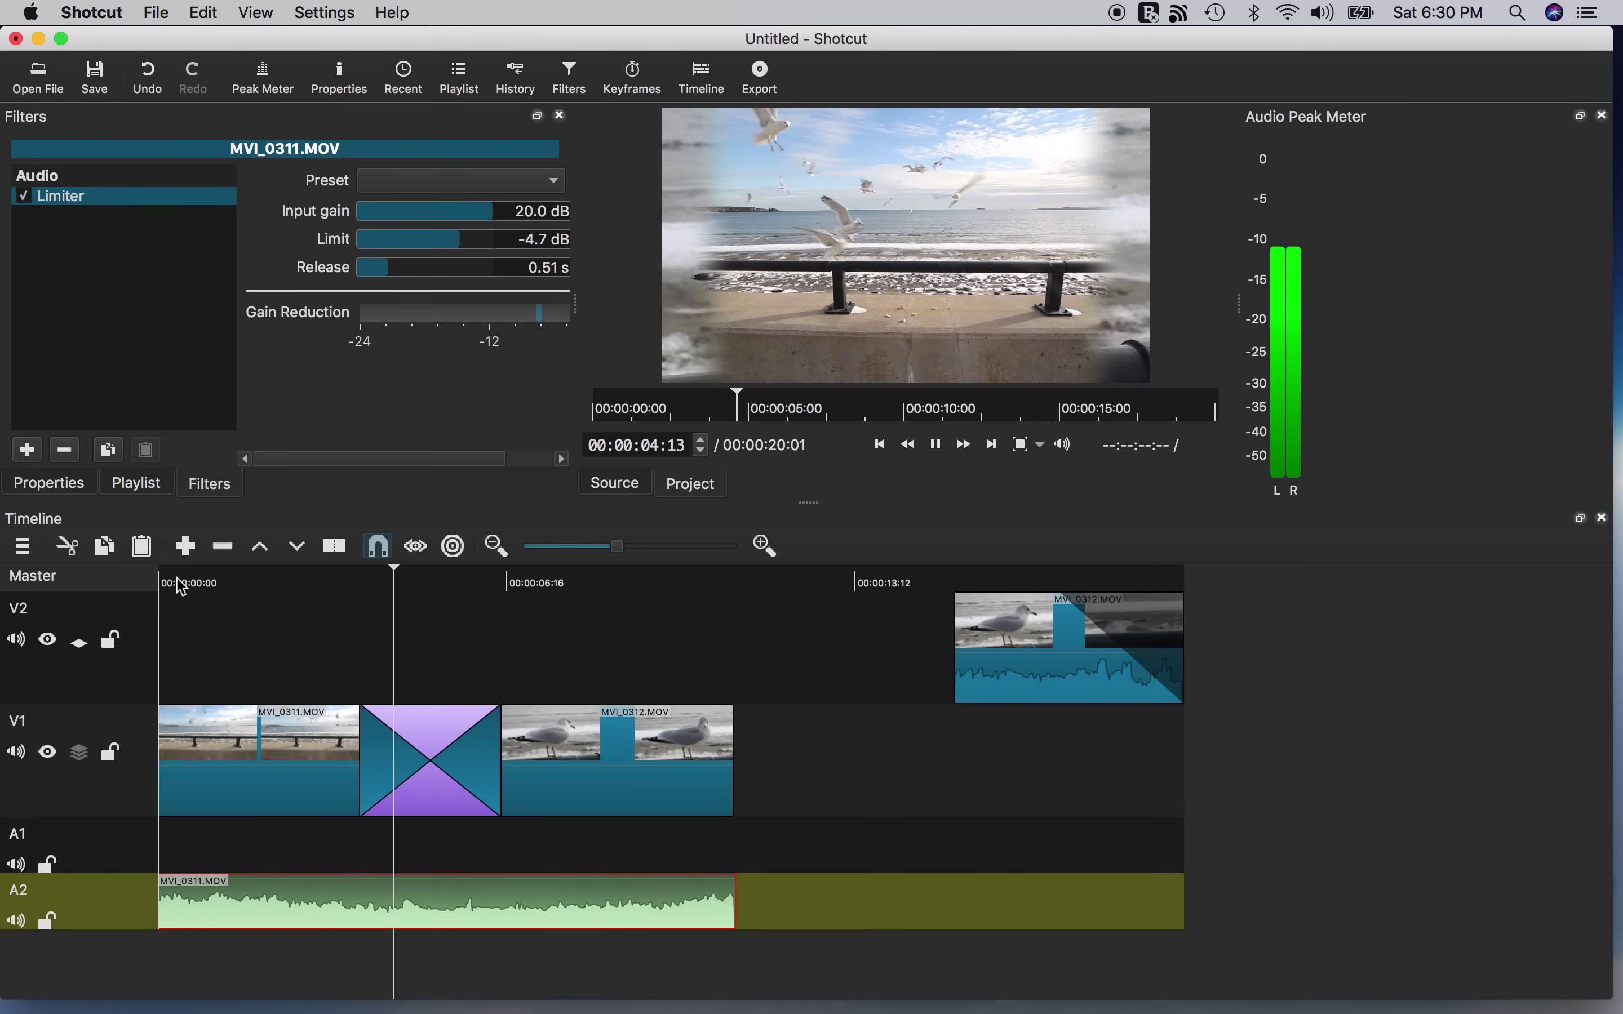
key(space)
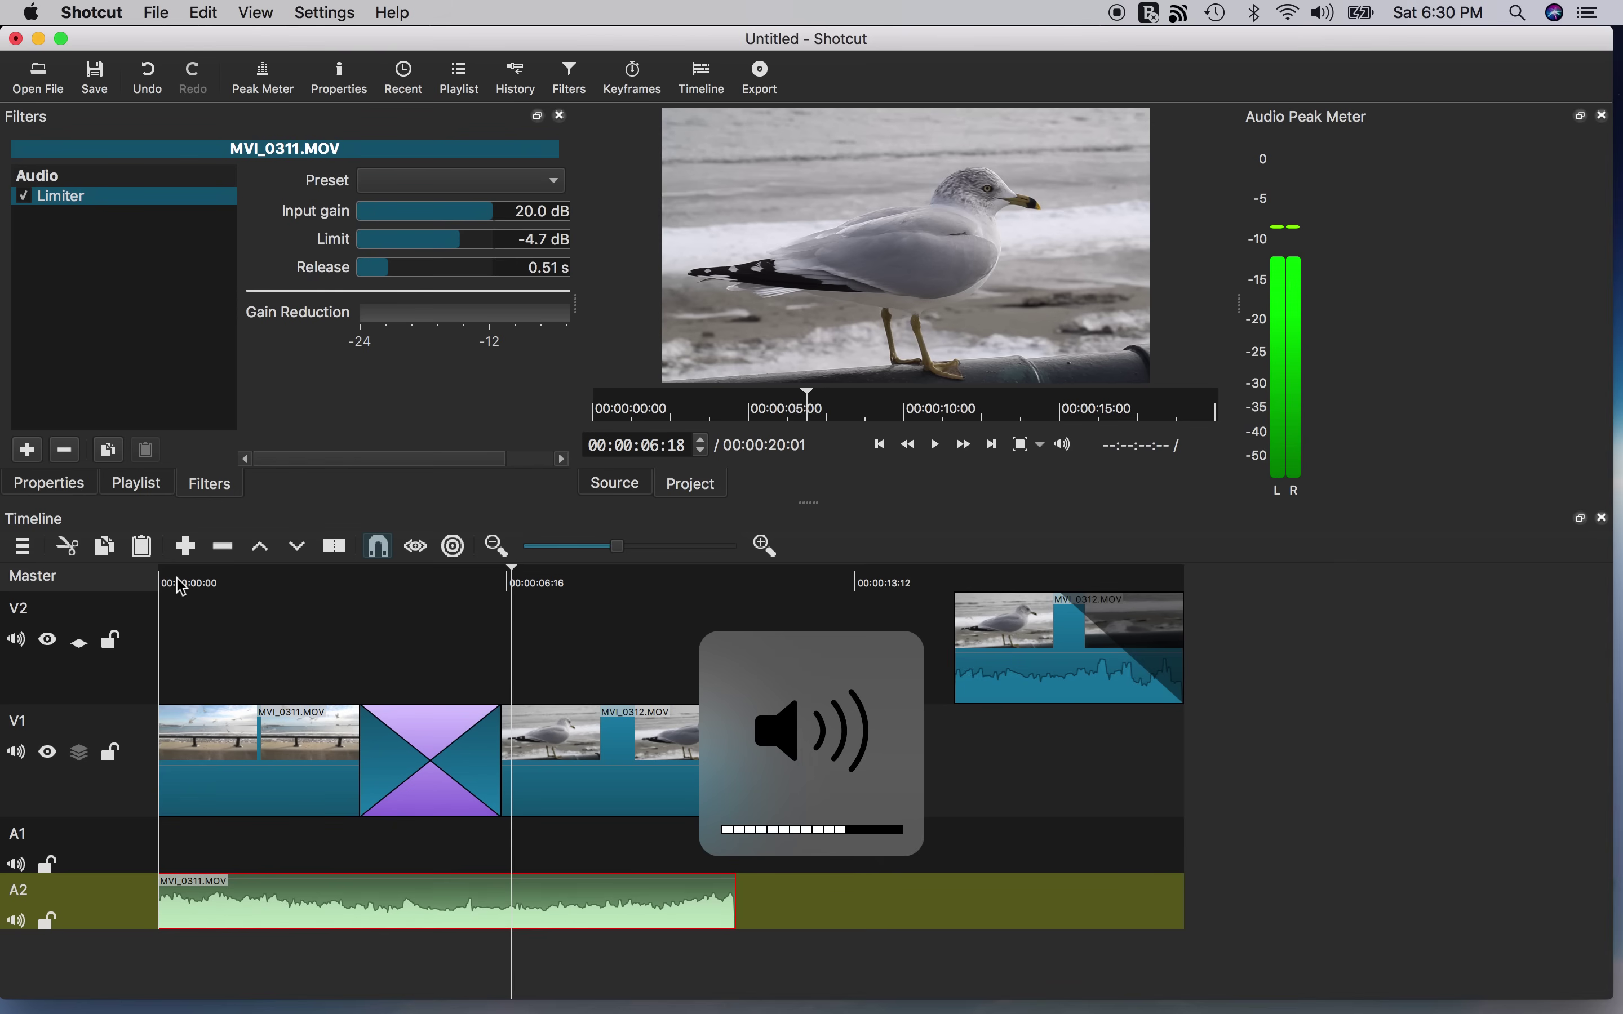
key(XF86AudioLowerVolume)
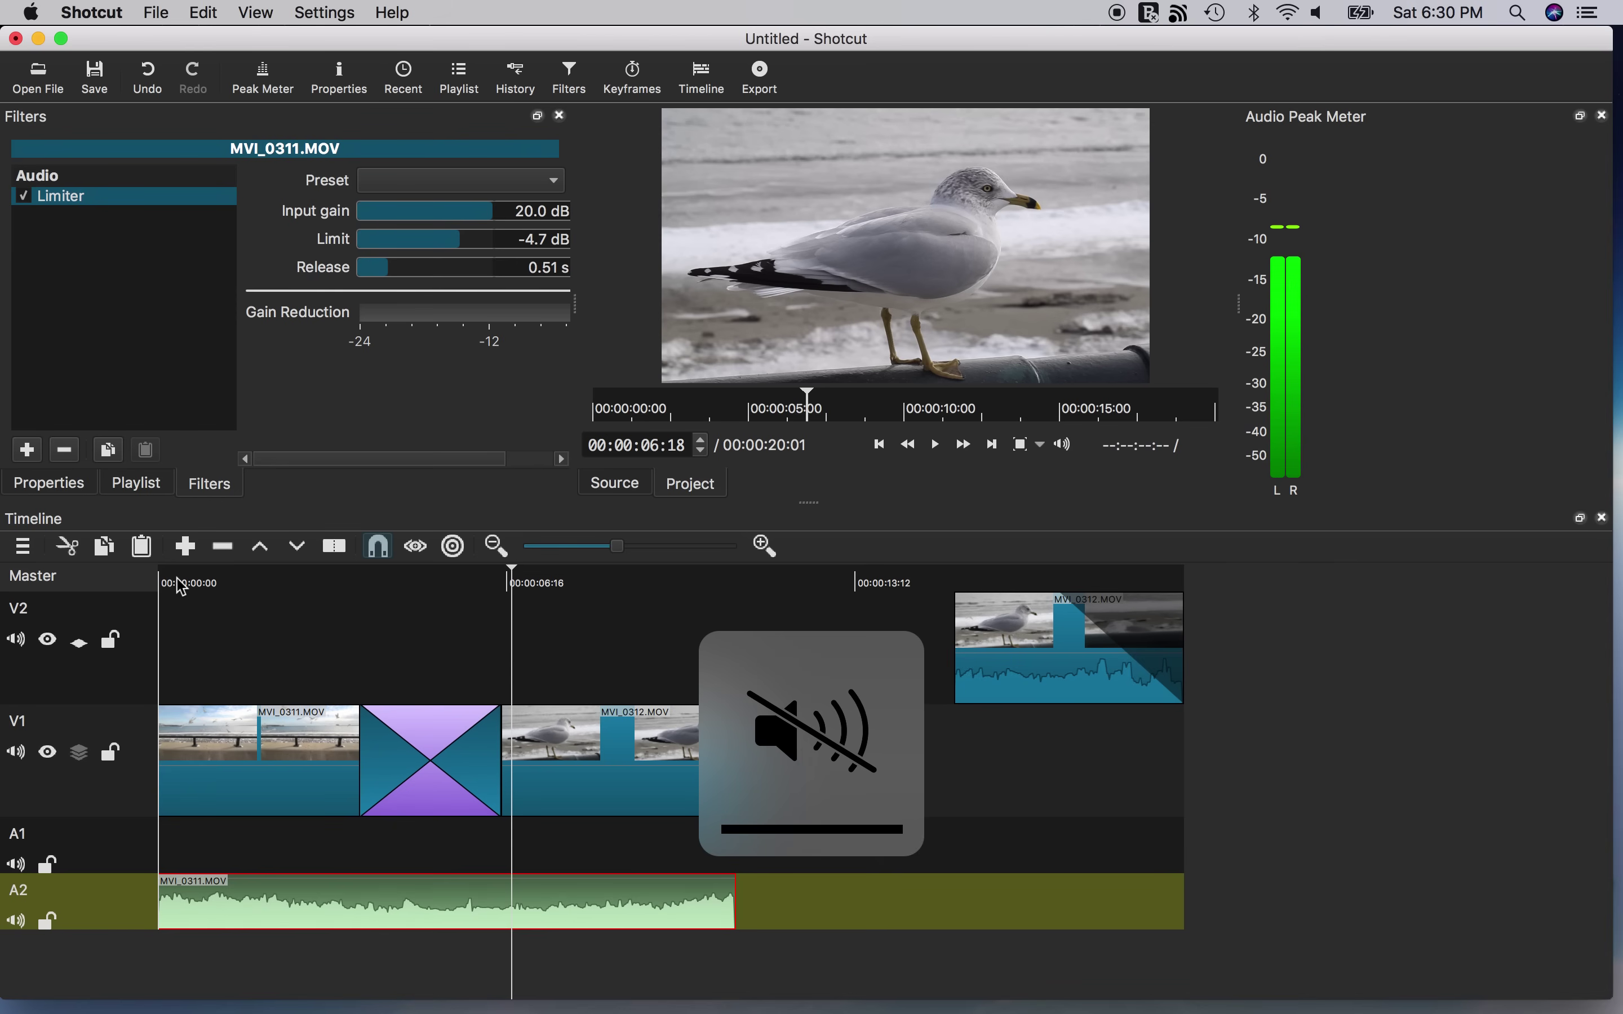
key(XF86AudioRaiseVolume)
key(XF86AudioRaiseVolume)
key(XF86AudioRaiseVolume)
key(XF86AudioRaiseVolume)
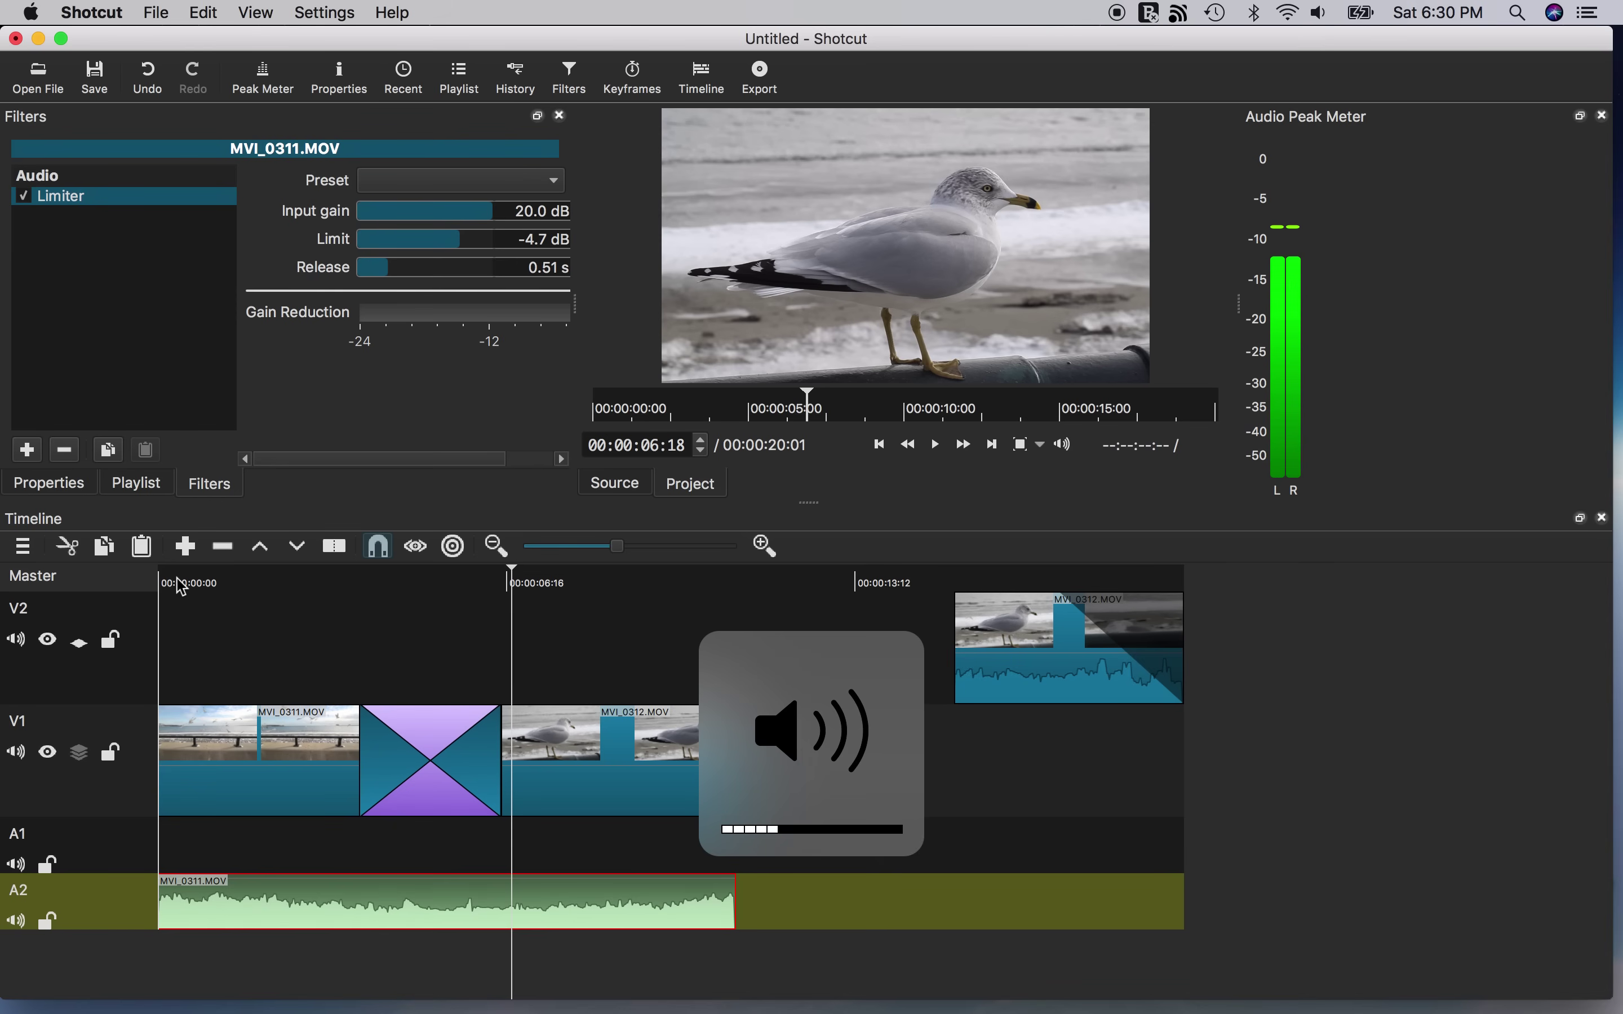
Move the playhead to about 16 seconds and select the MVI_0312 clip on V2
click(318, 582)
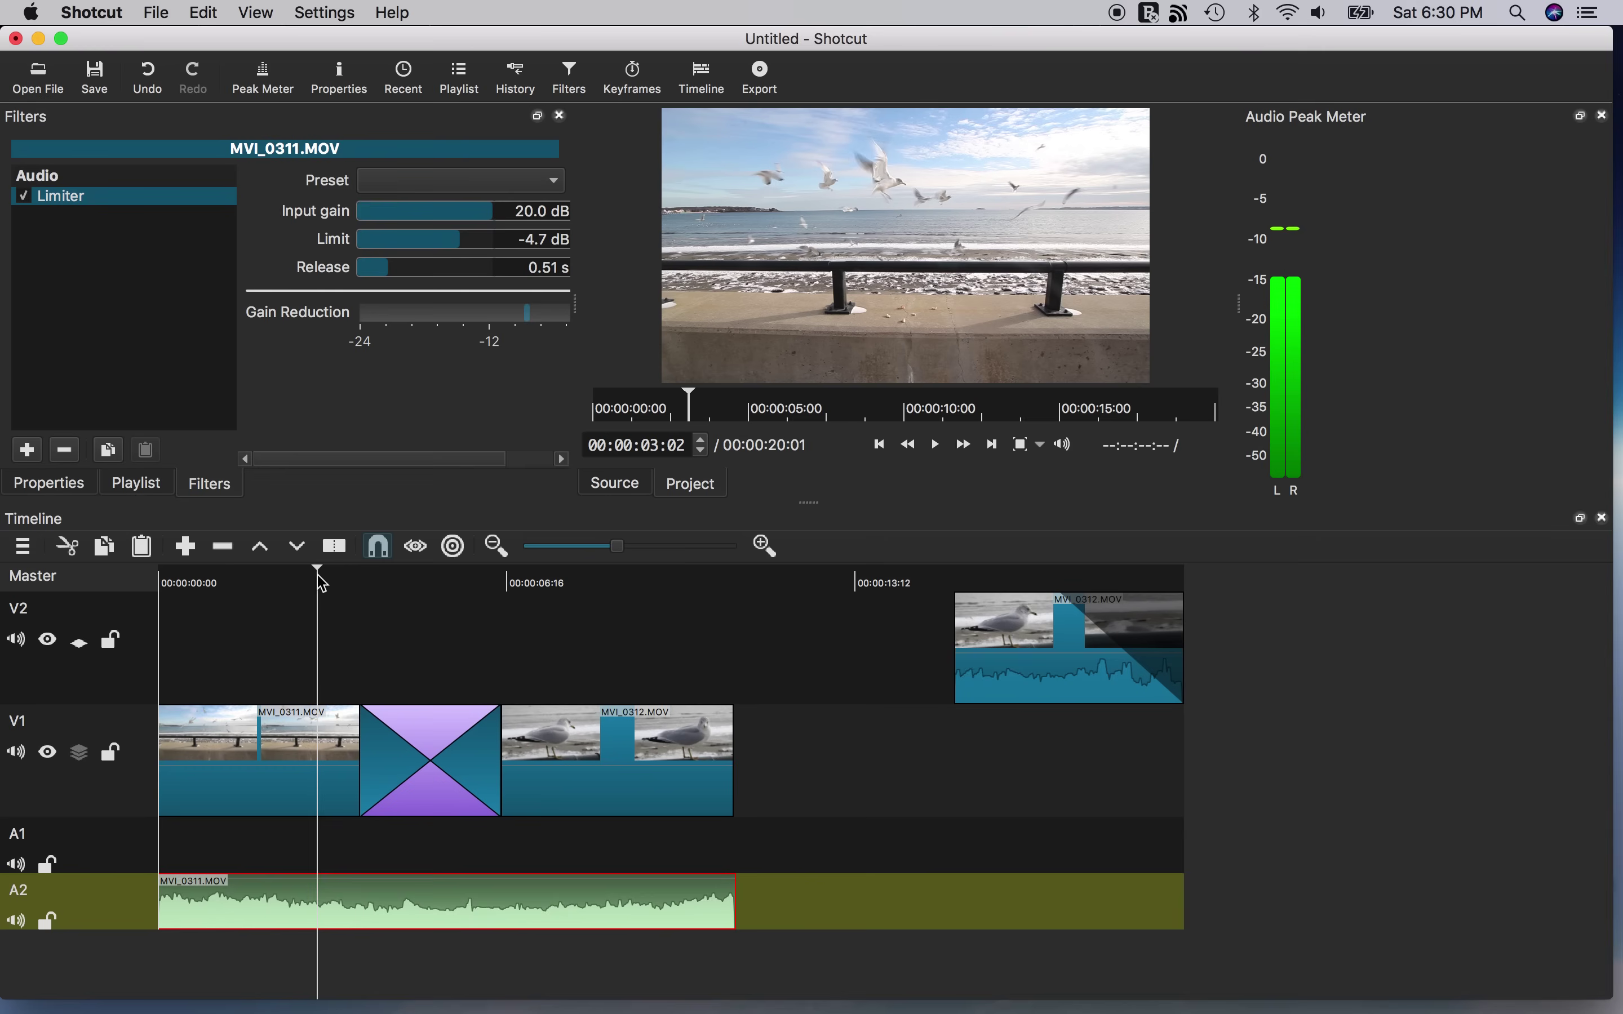
key(XF86AudioRaiseVolume)
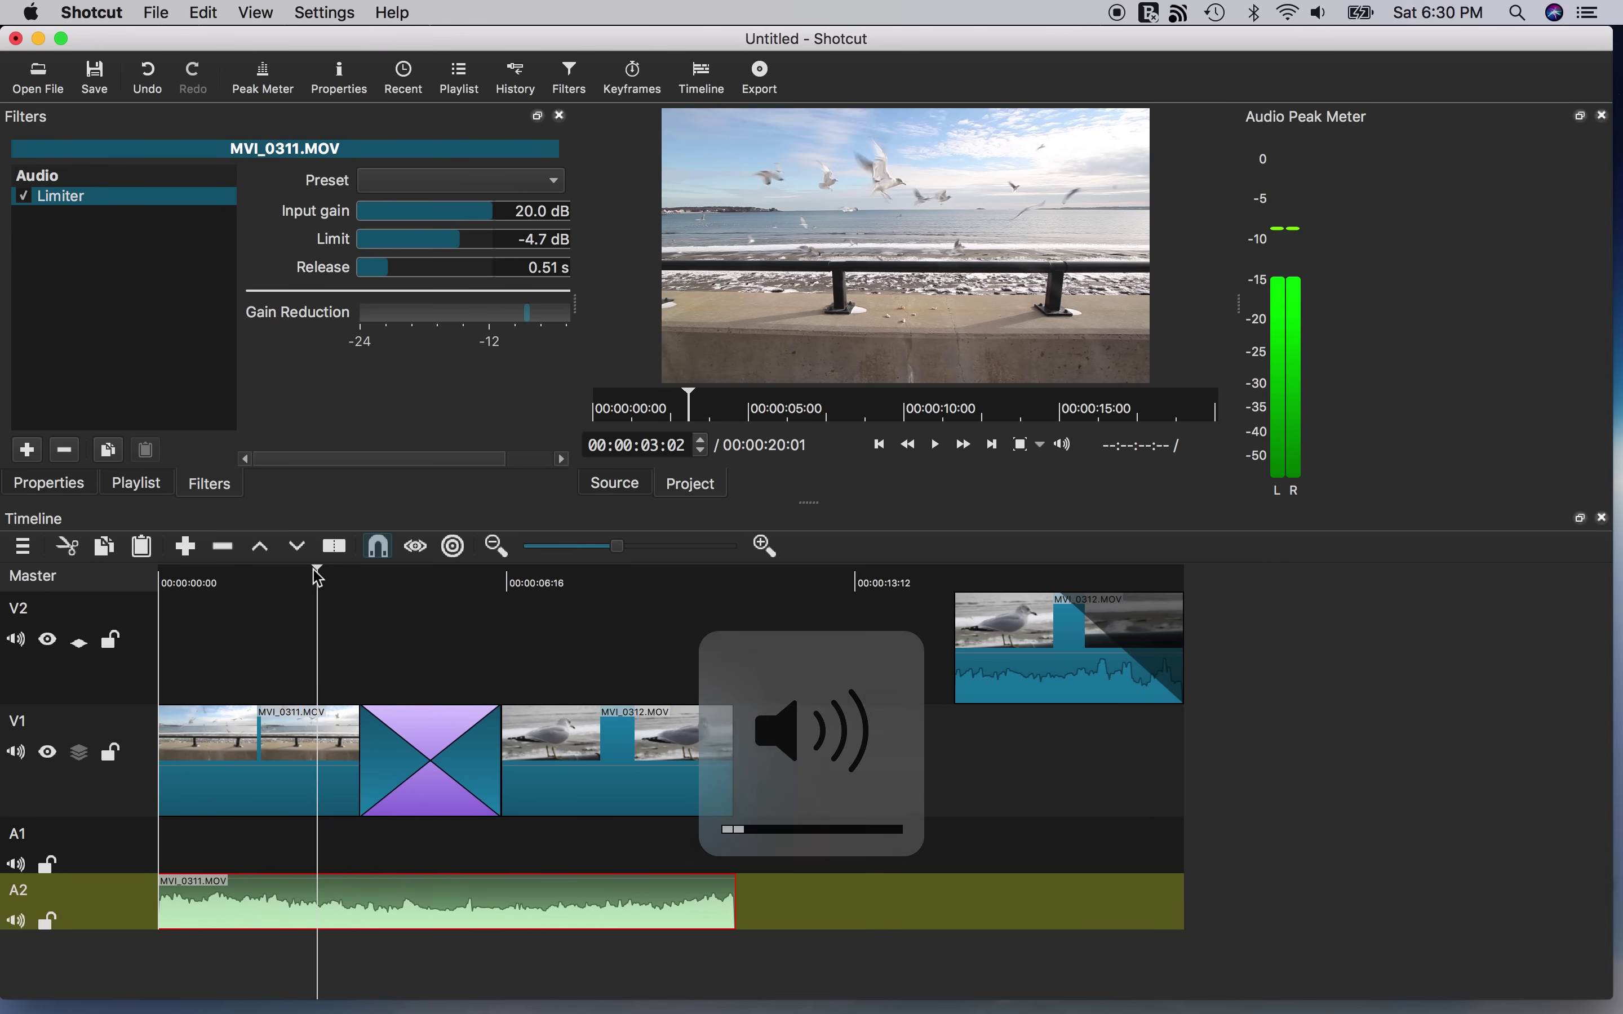
click(1000, 581)
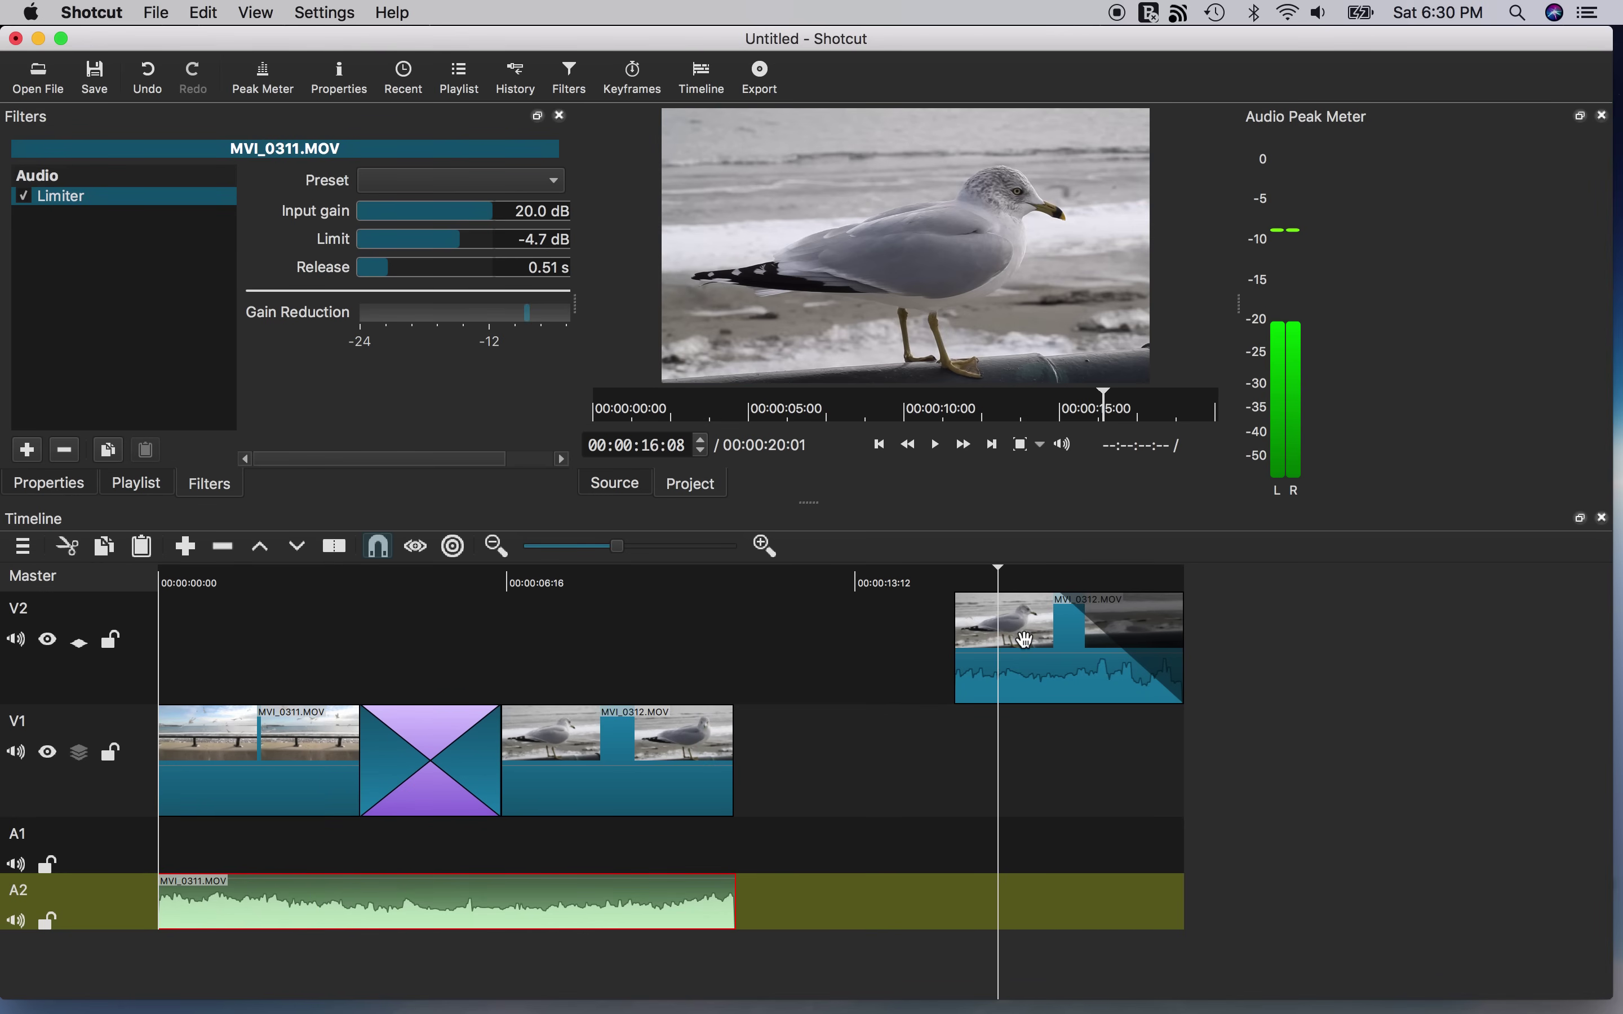
click(1030, 648)
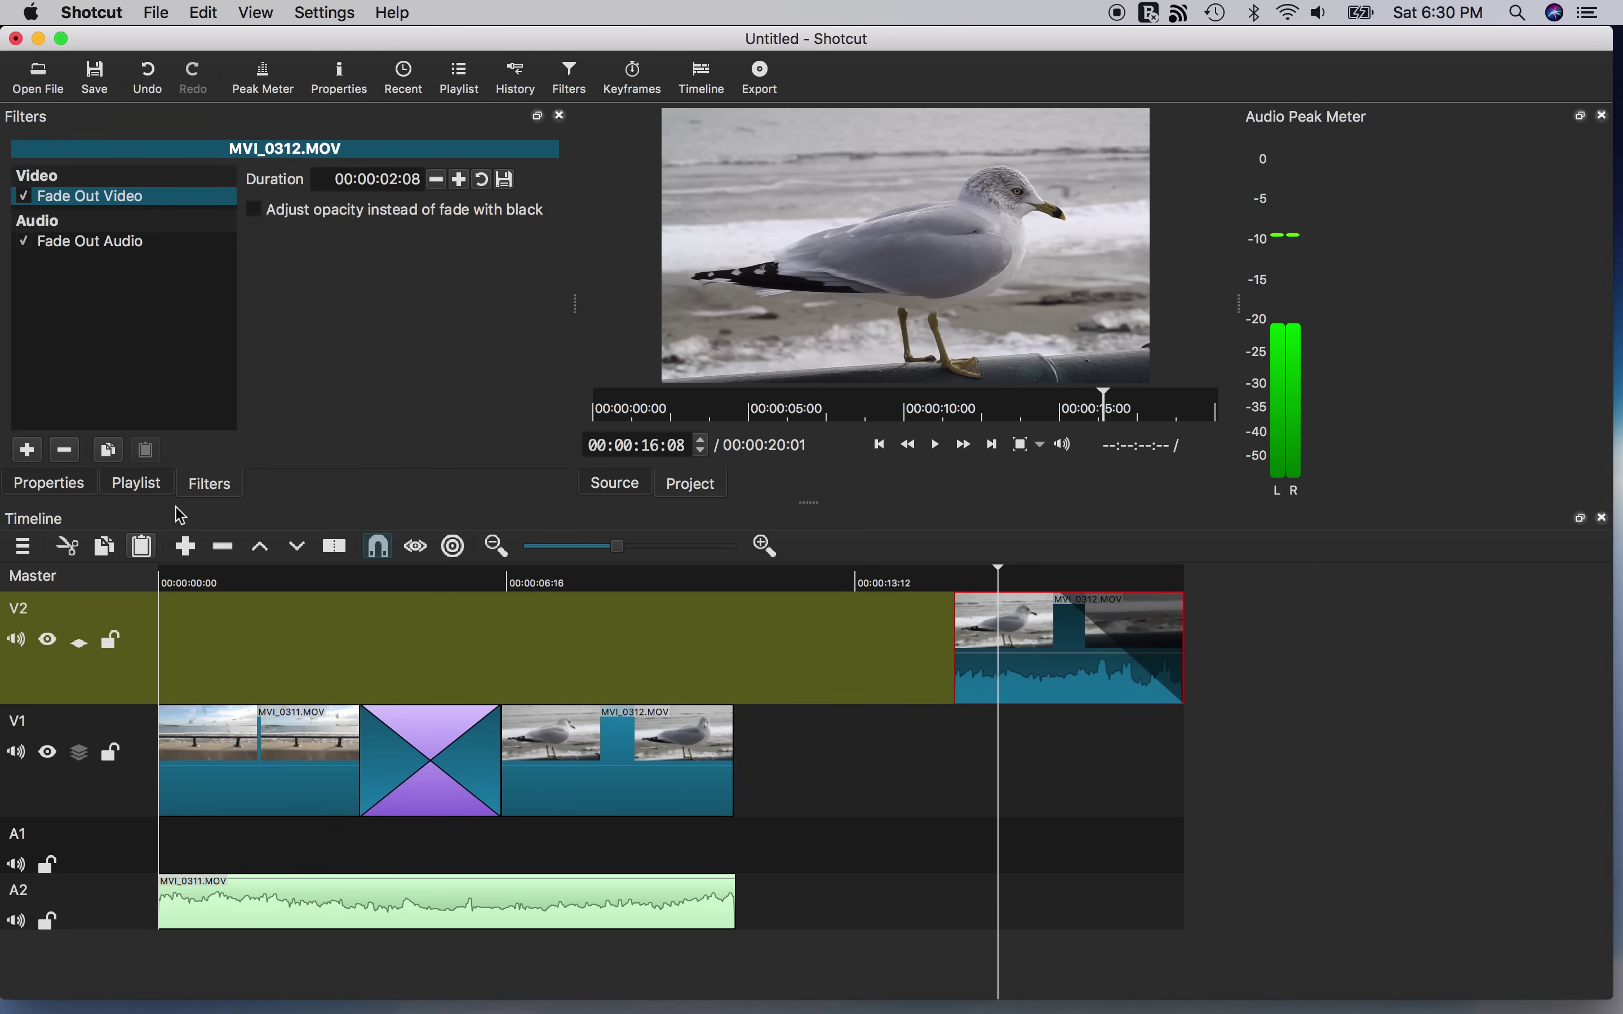
Add a Gain / Volume filter to the MVI_0312 clip
click(28, 450)
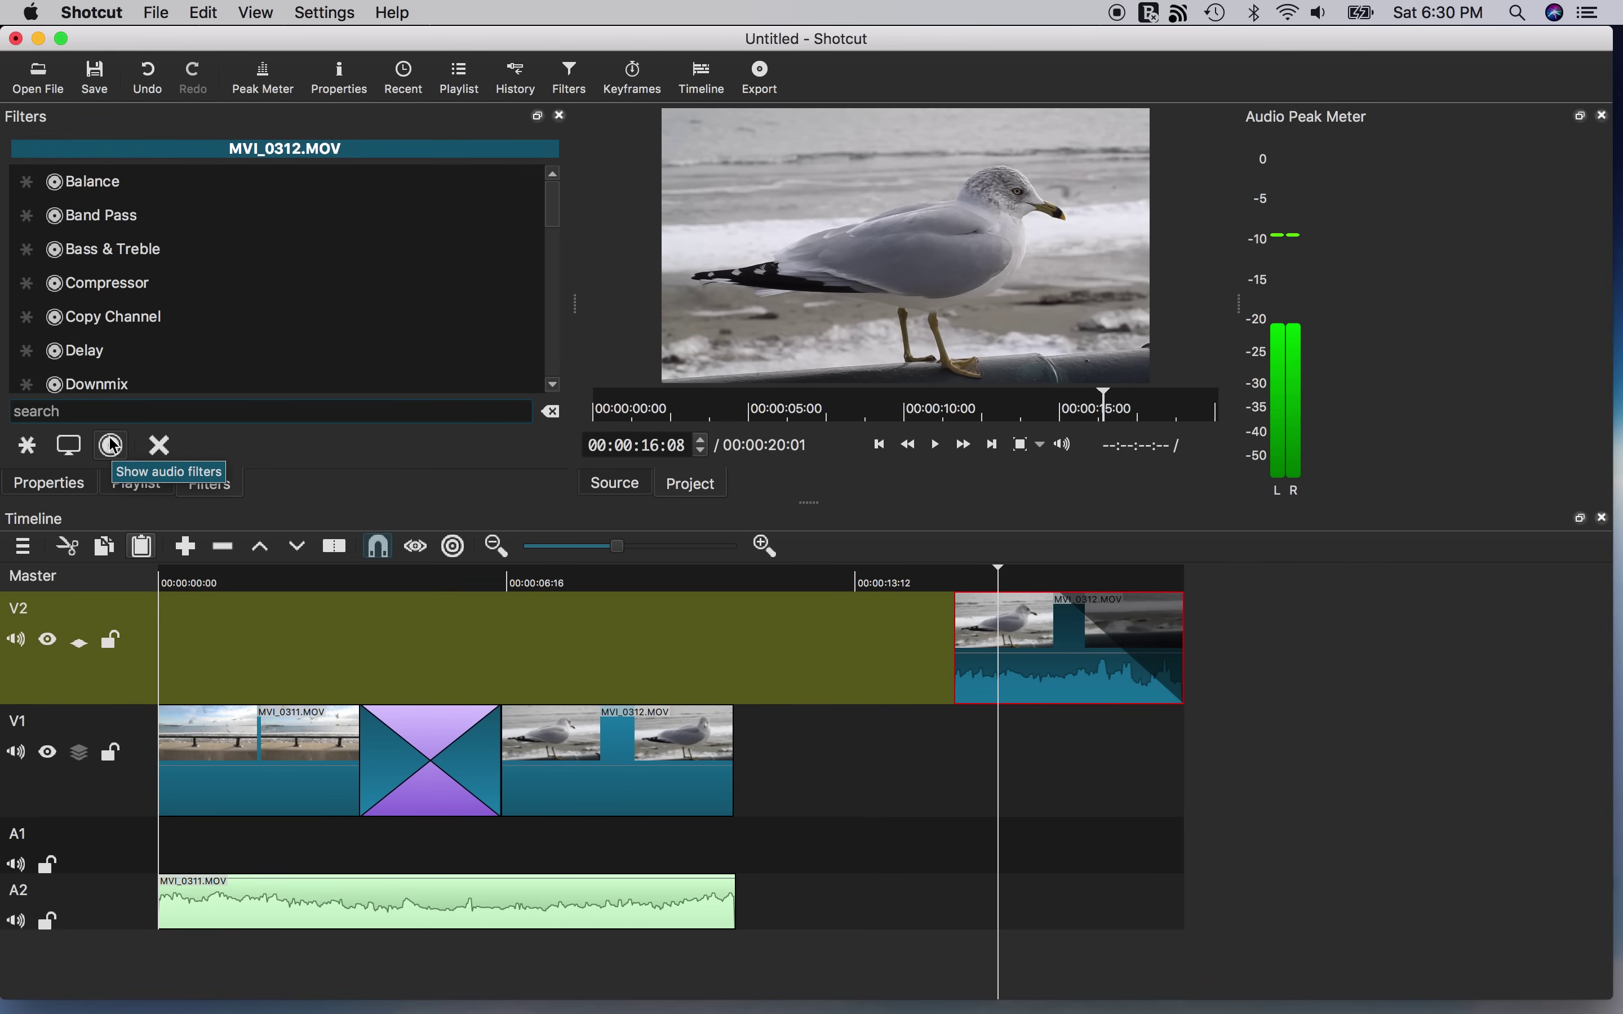
drag(555, 198, 550, 263)
click(194, 309)
Raise the volume level, preview from about 15 seconds, then set the level to -4.5 dB
drag(361, 189, 378, 188)
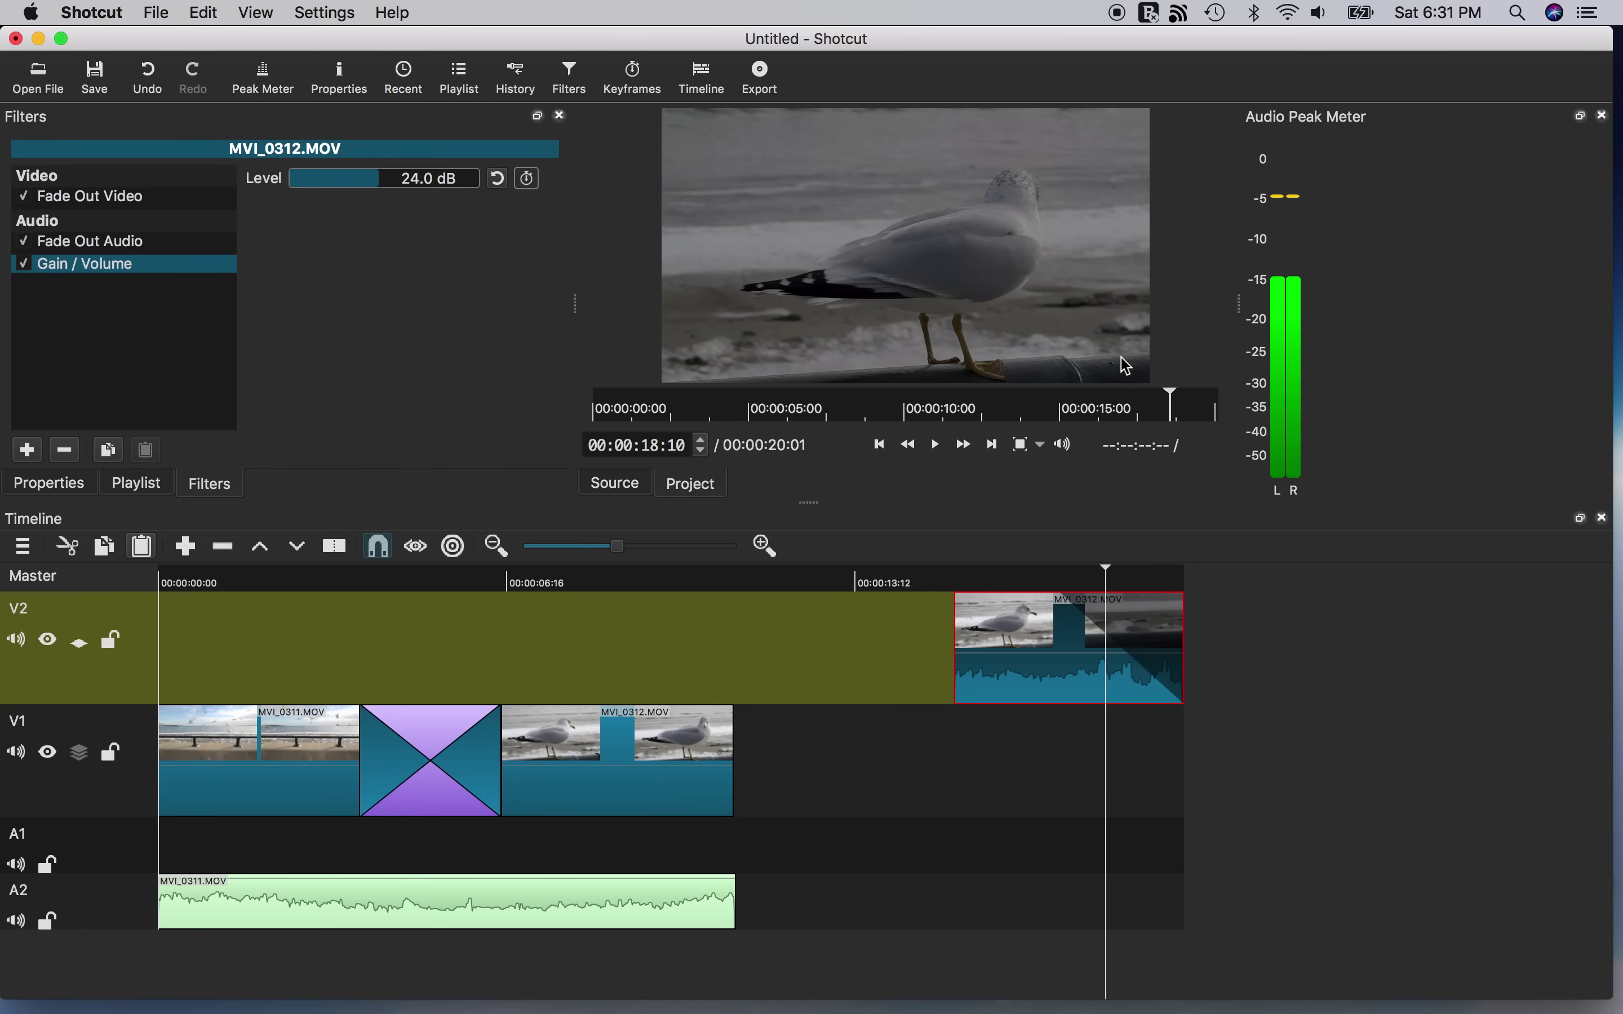
click(970, 577)
key(space)
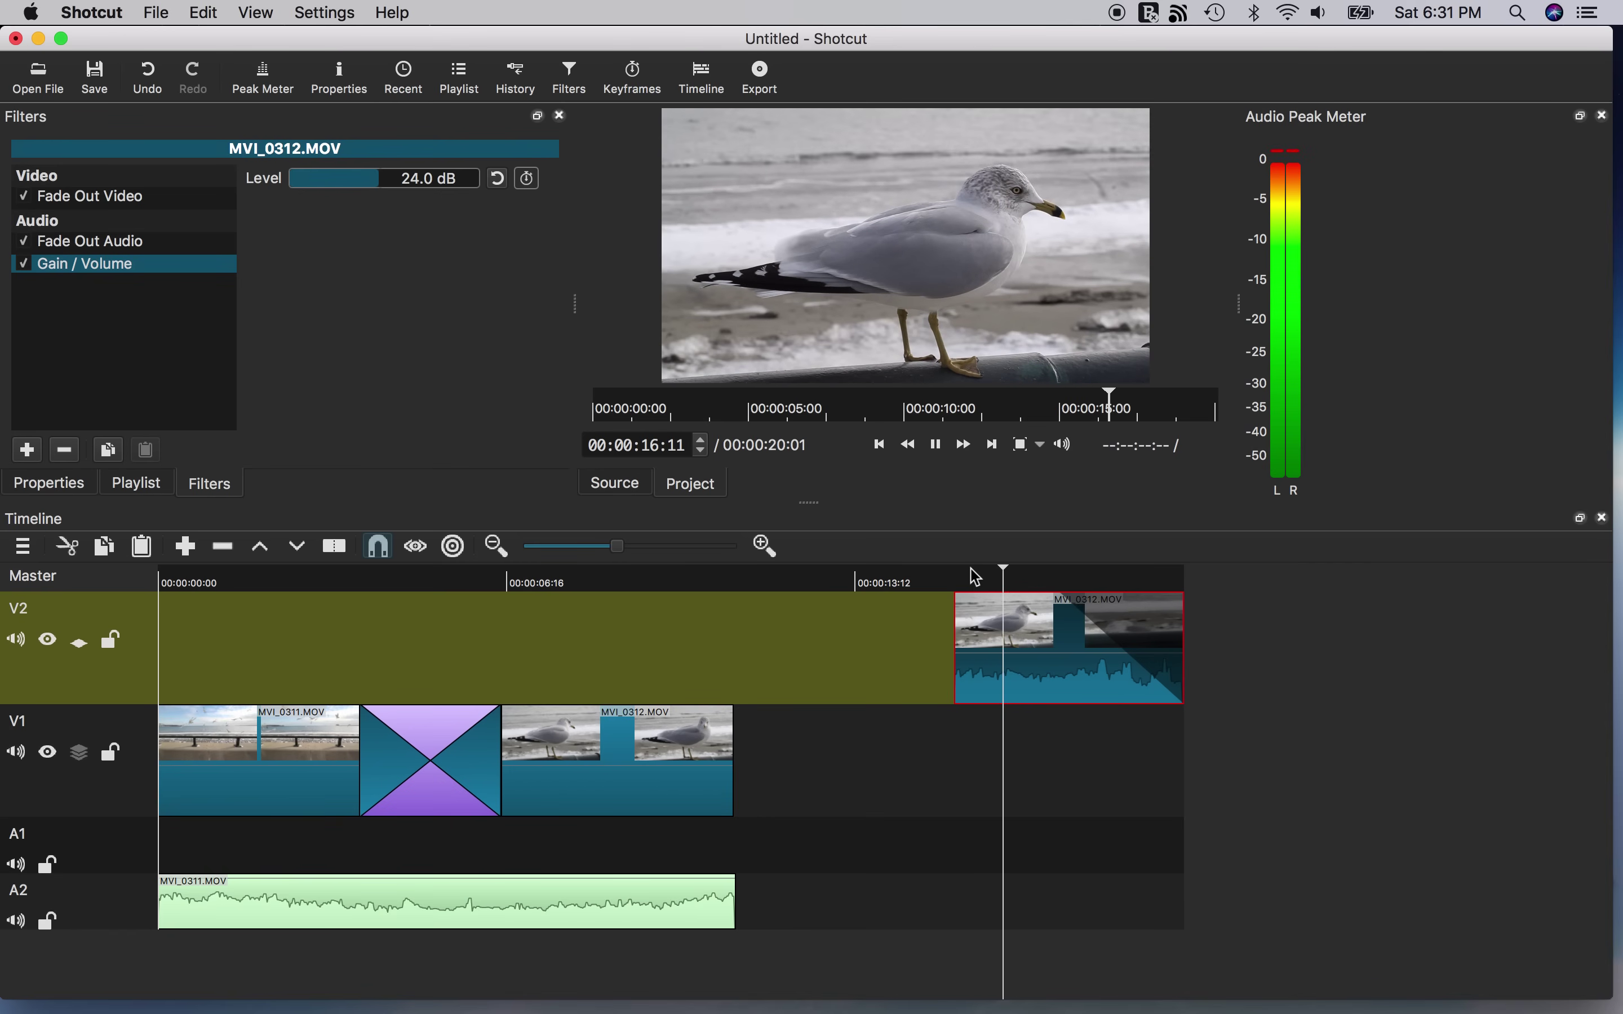
key(space)
mouse_move(1282, 173)
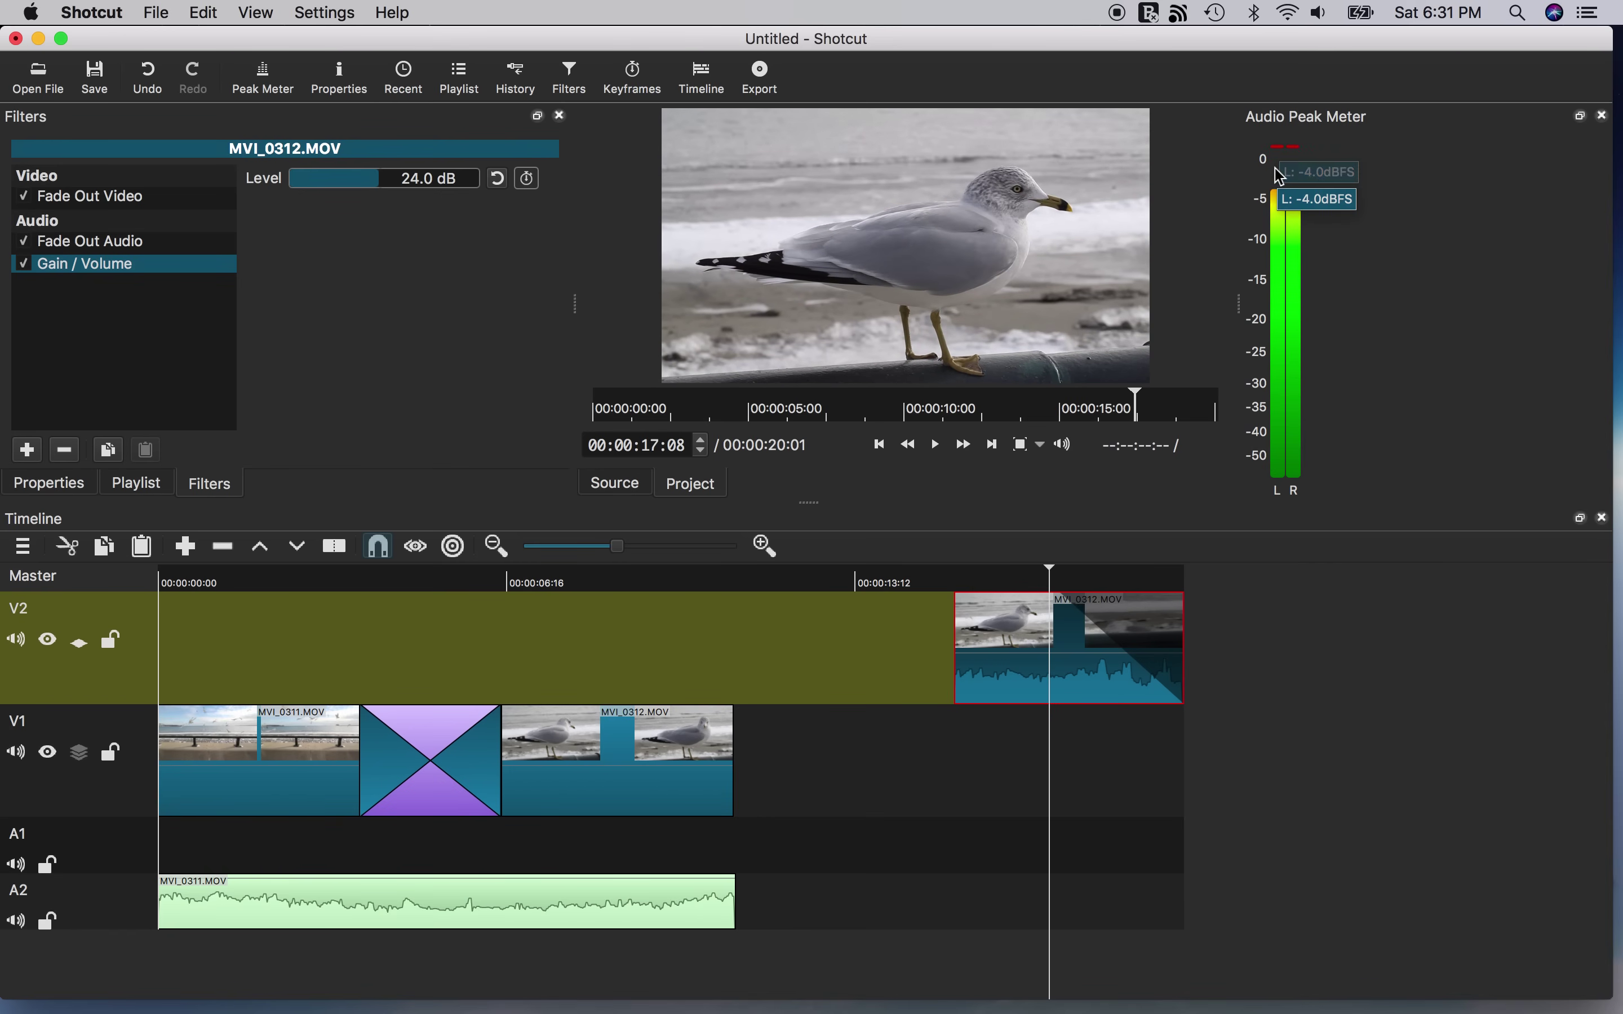
drag(379, 188, 352, 190)
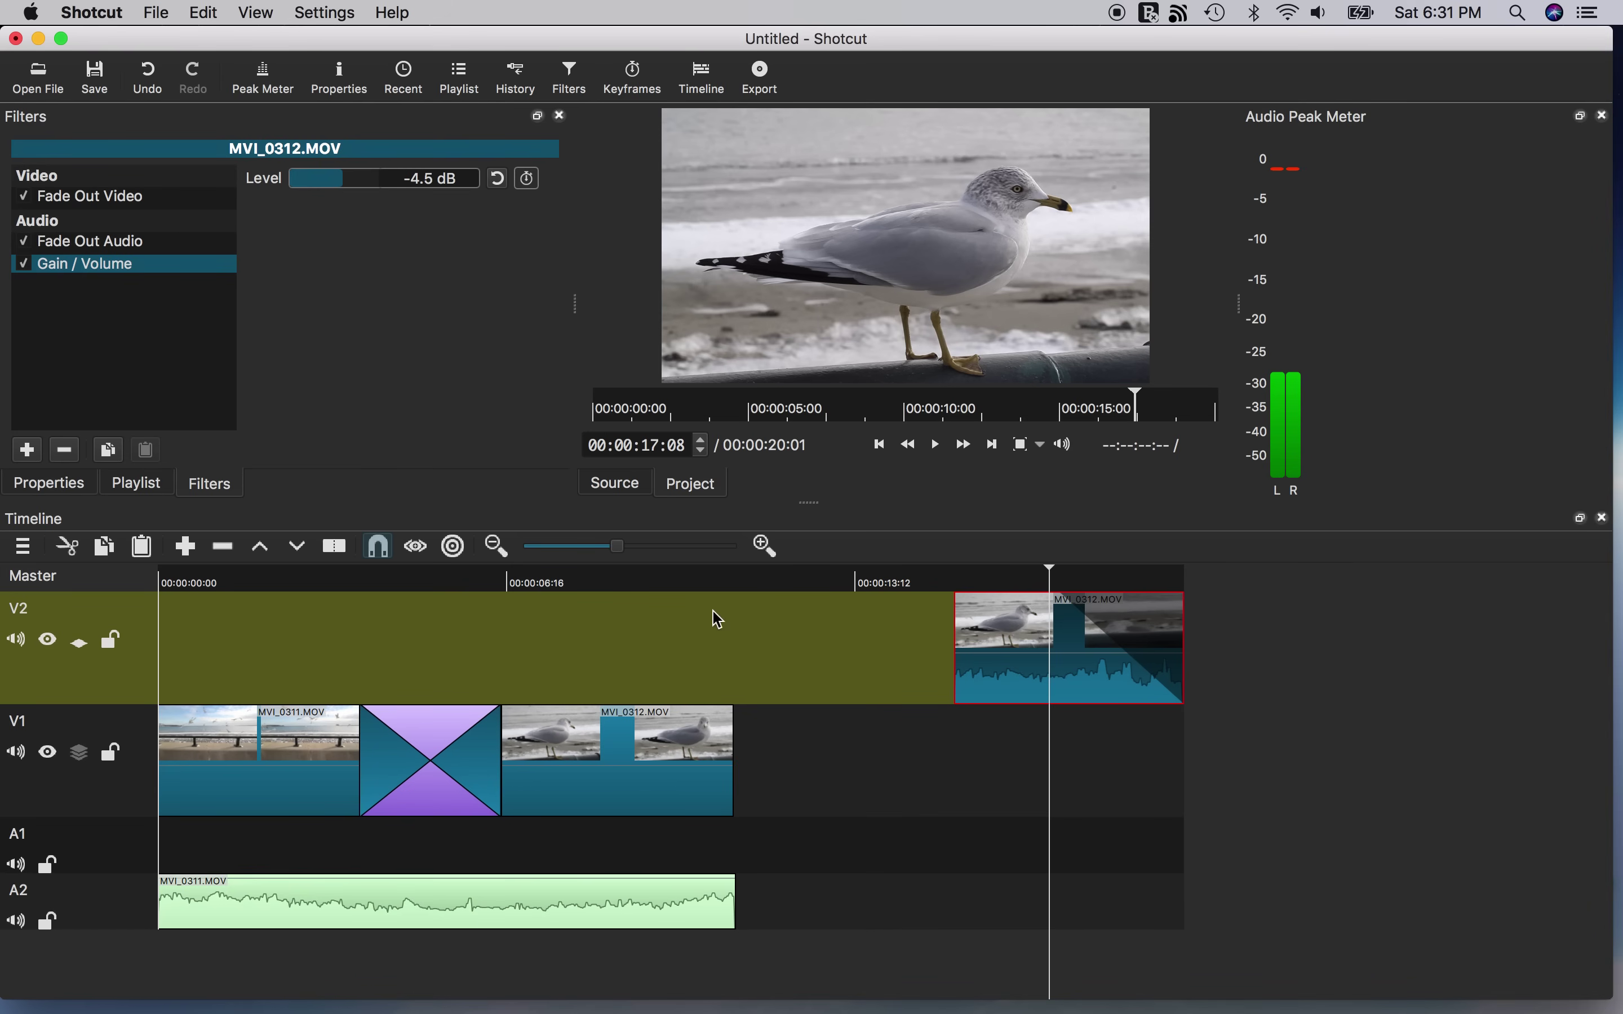
At 00:00:16:01, add the Color Grading video filter to MVI_0312
click(983, 576)
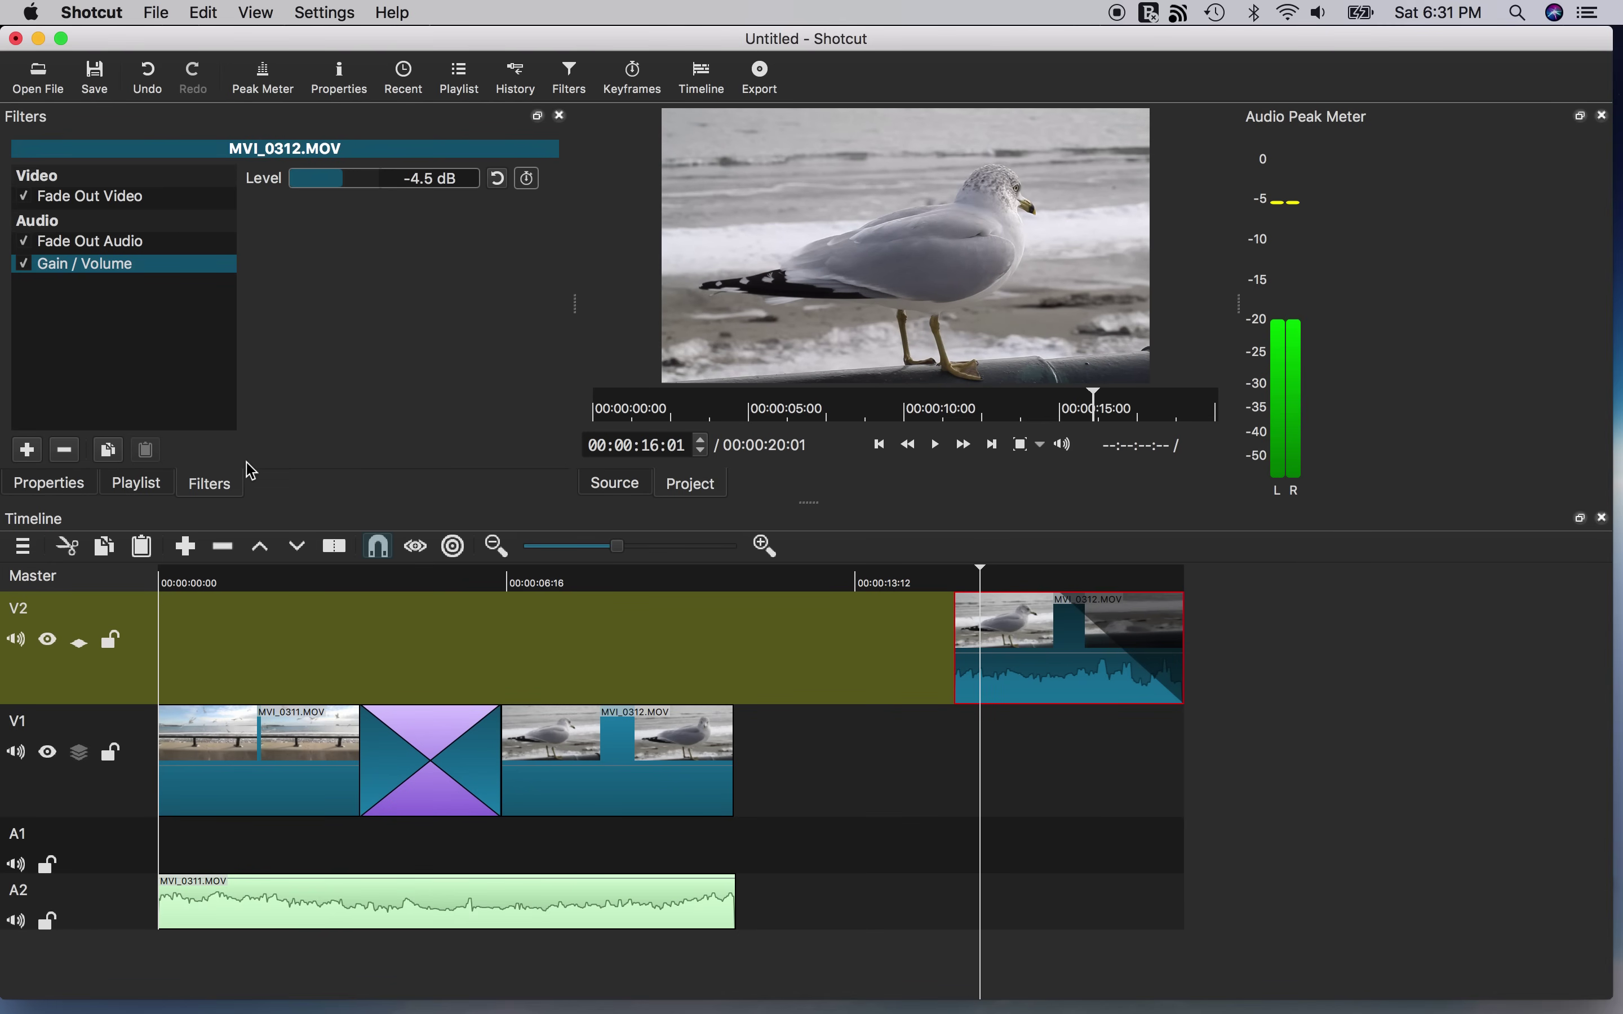
click(27, 450)
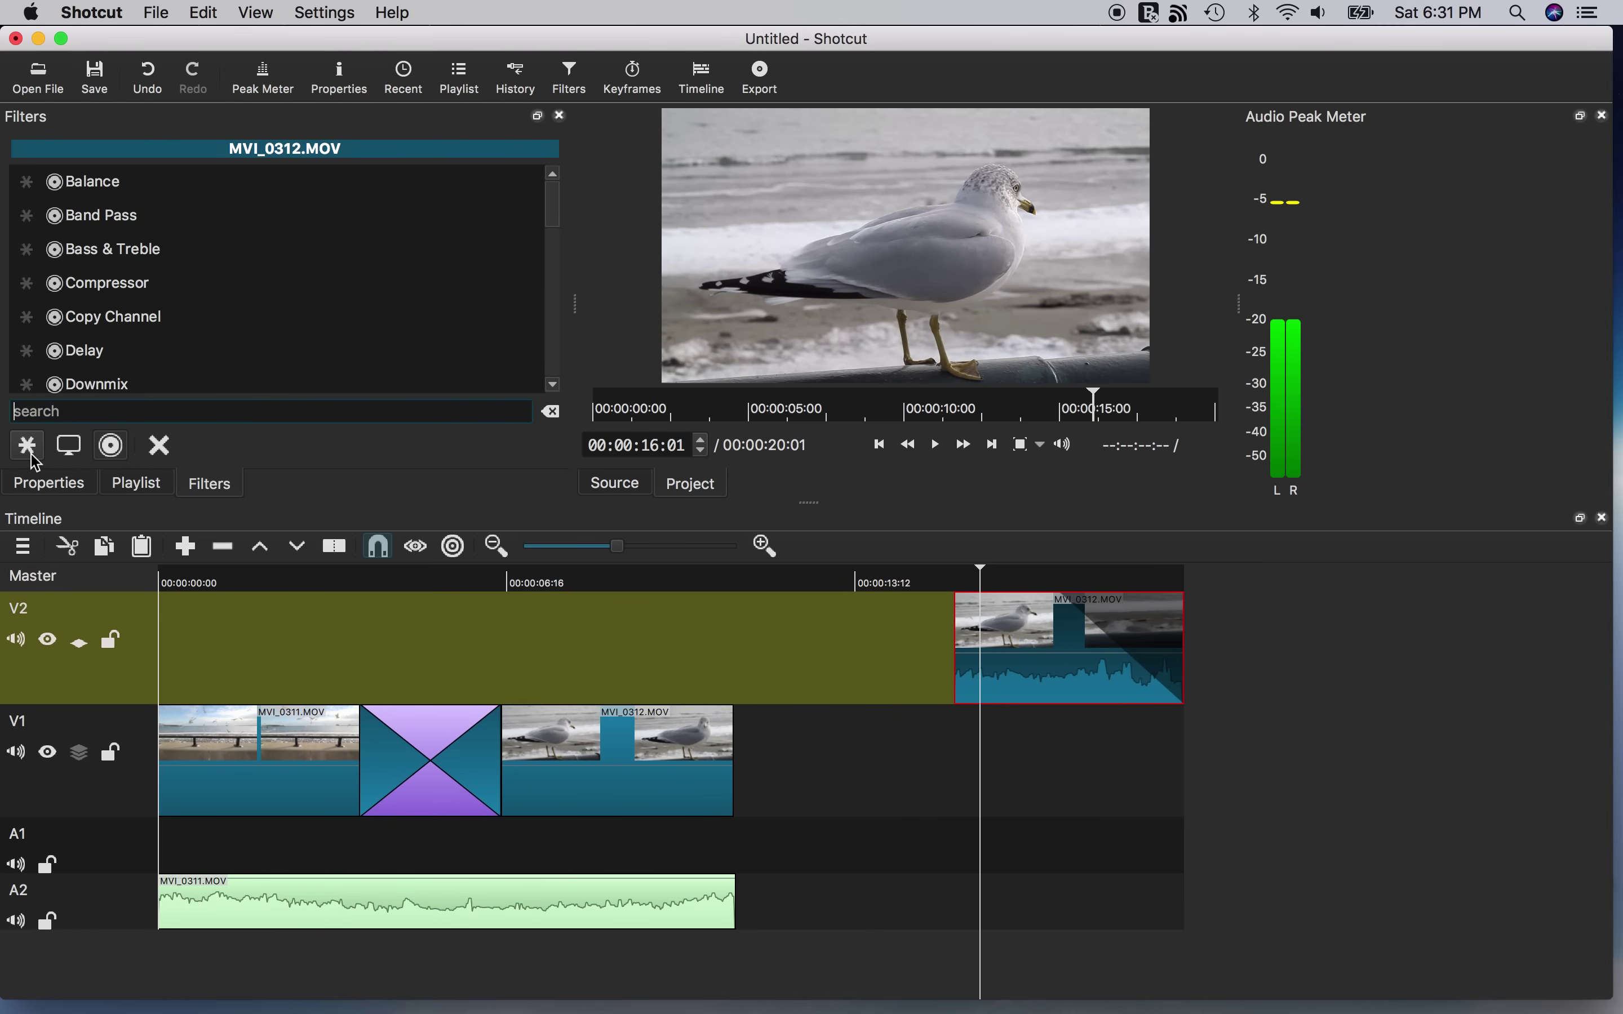
click(70, 447)
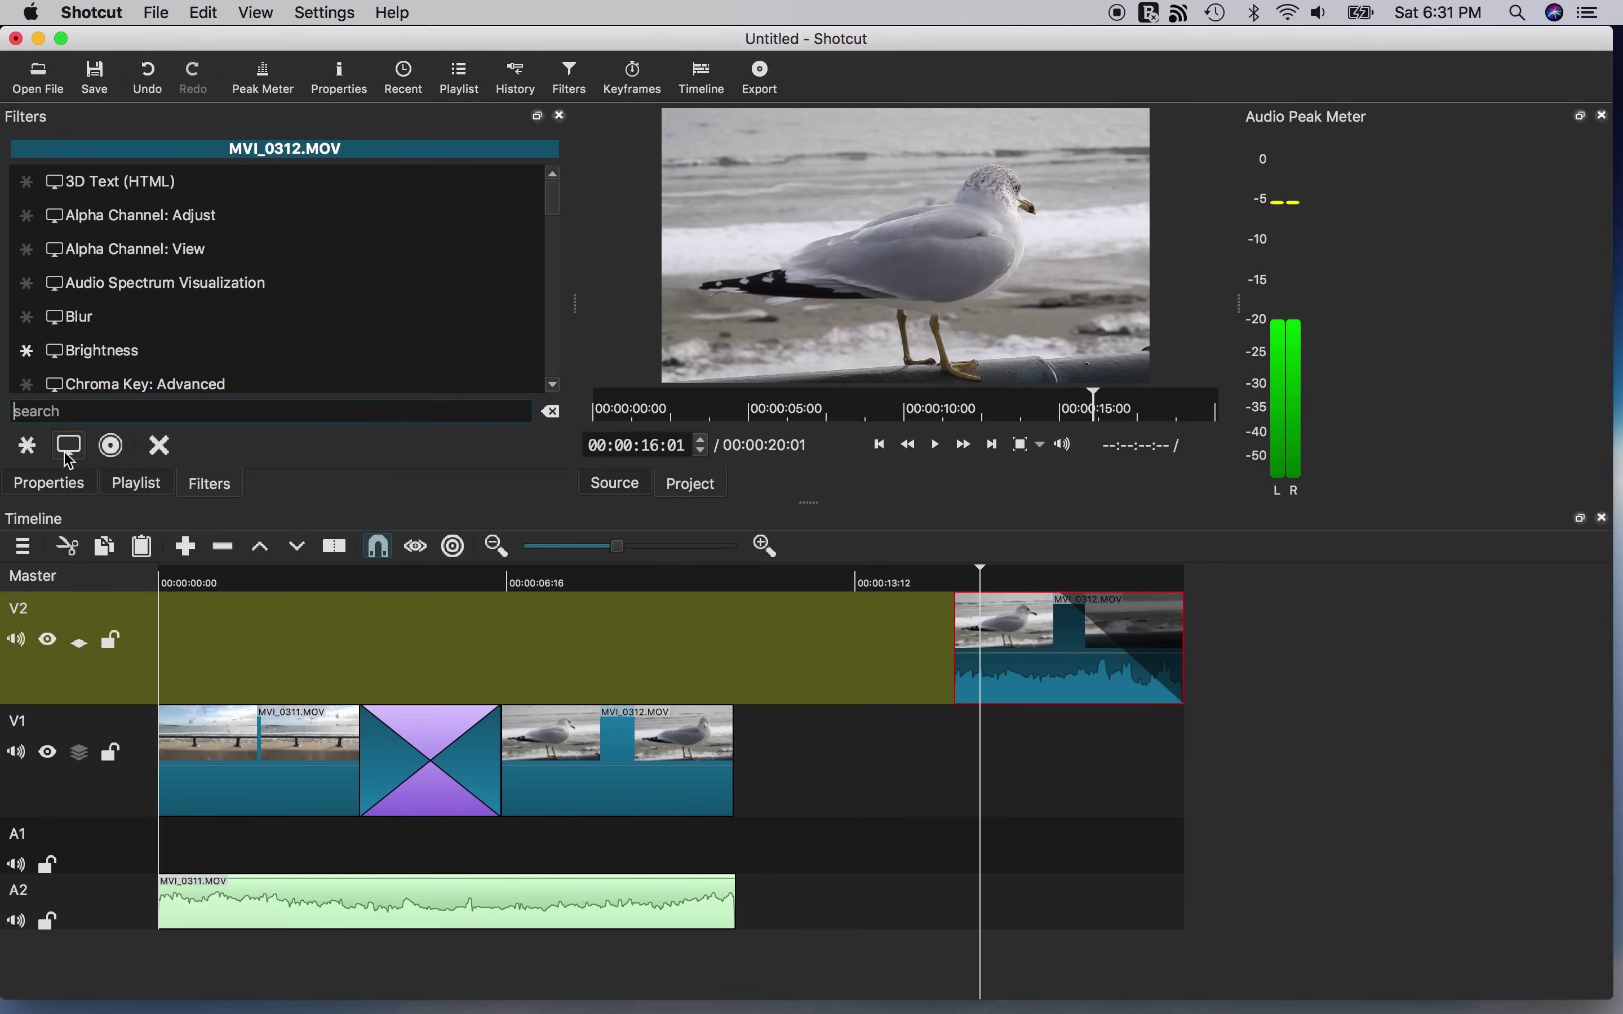
drag(554, 201, 556, 236)
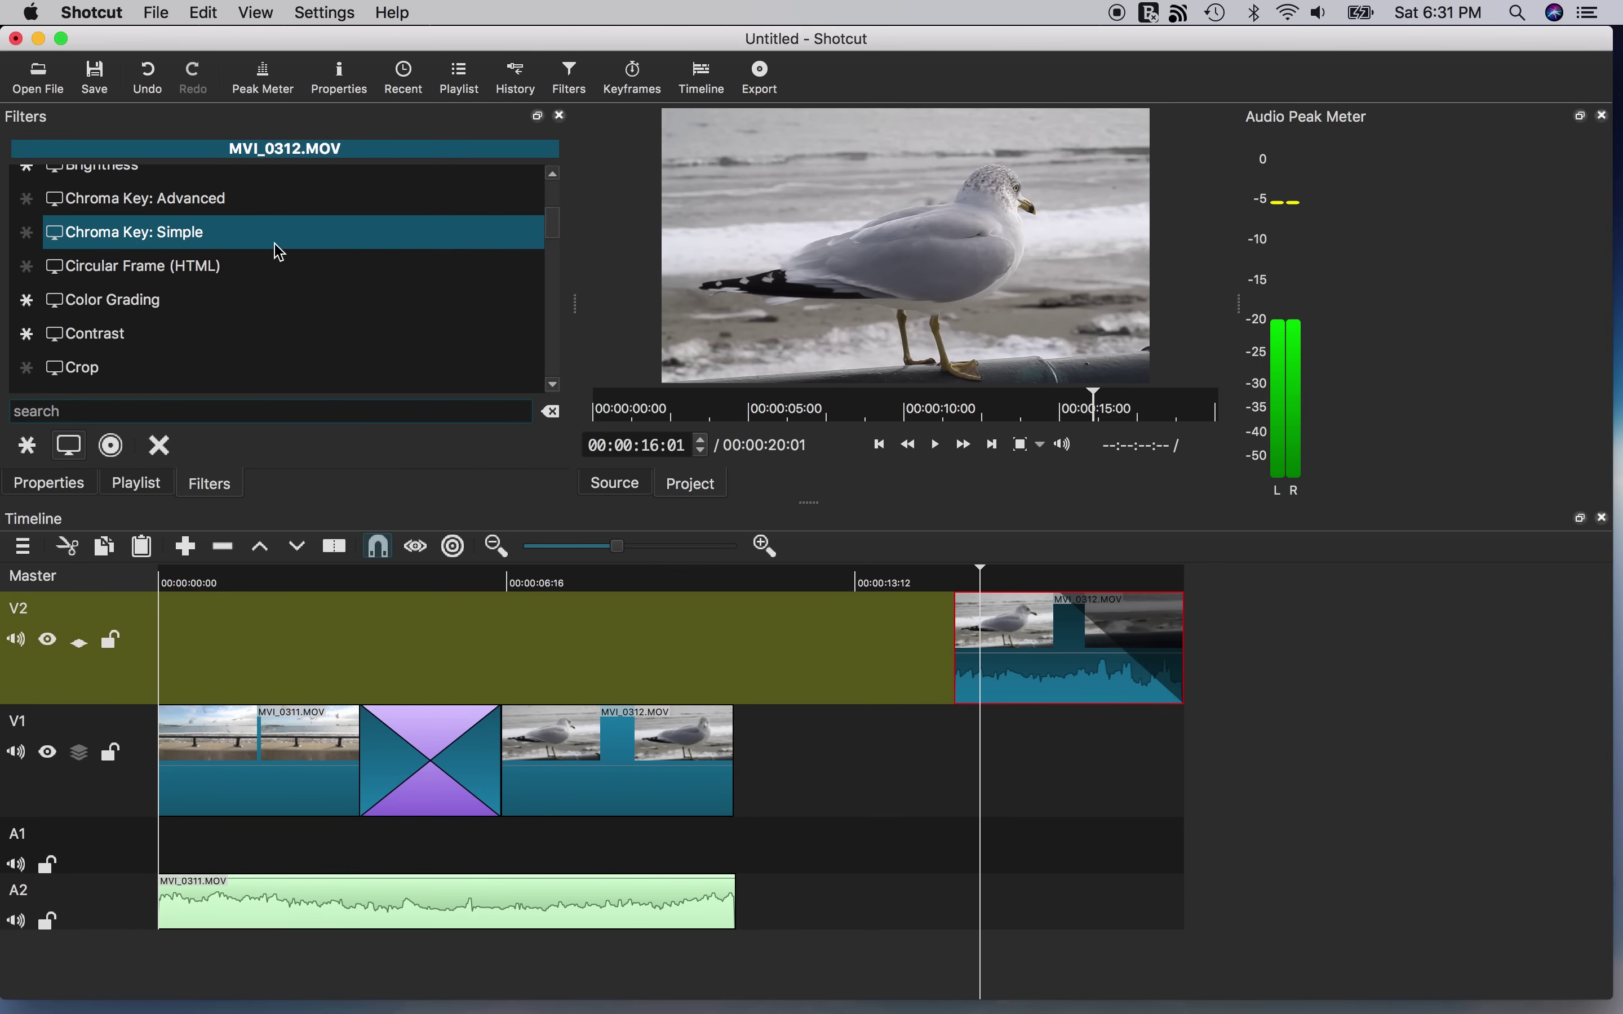
click(126, 302)
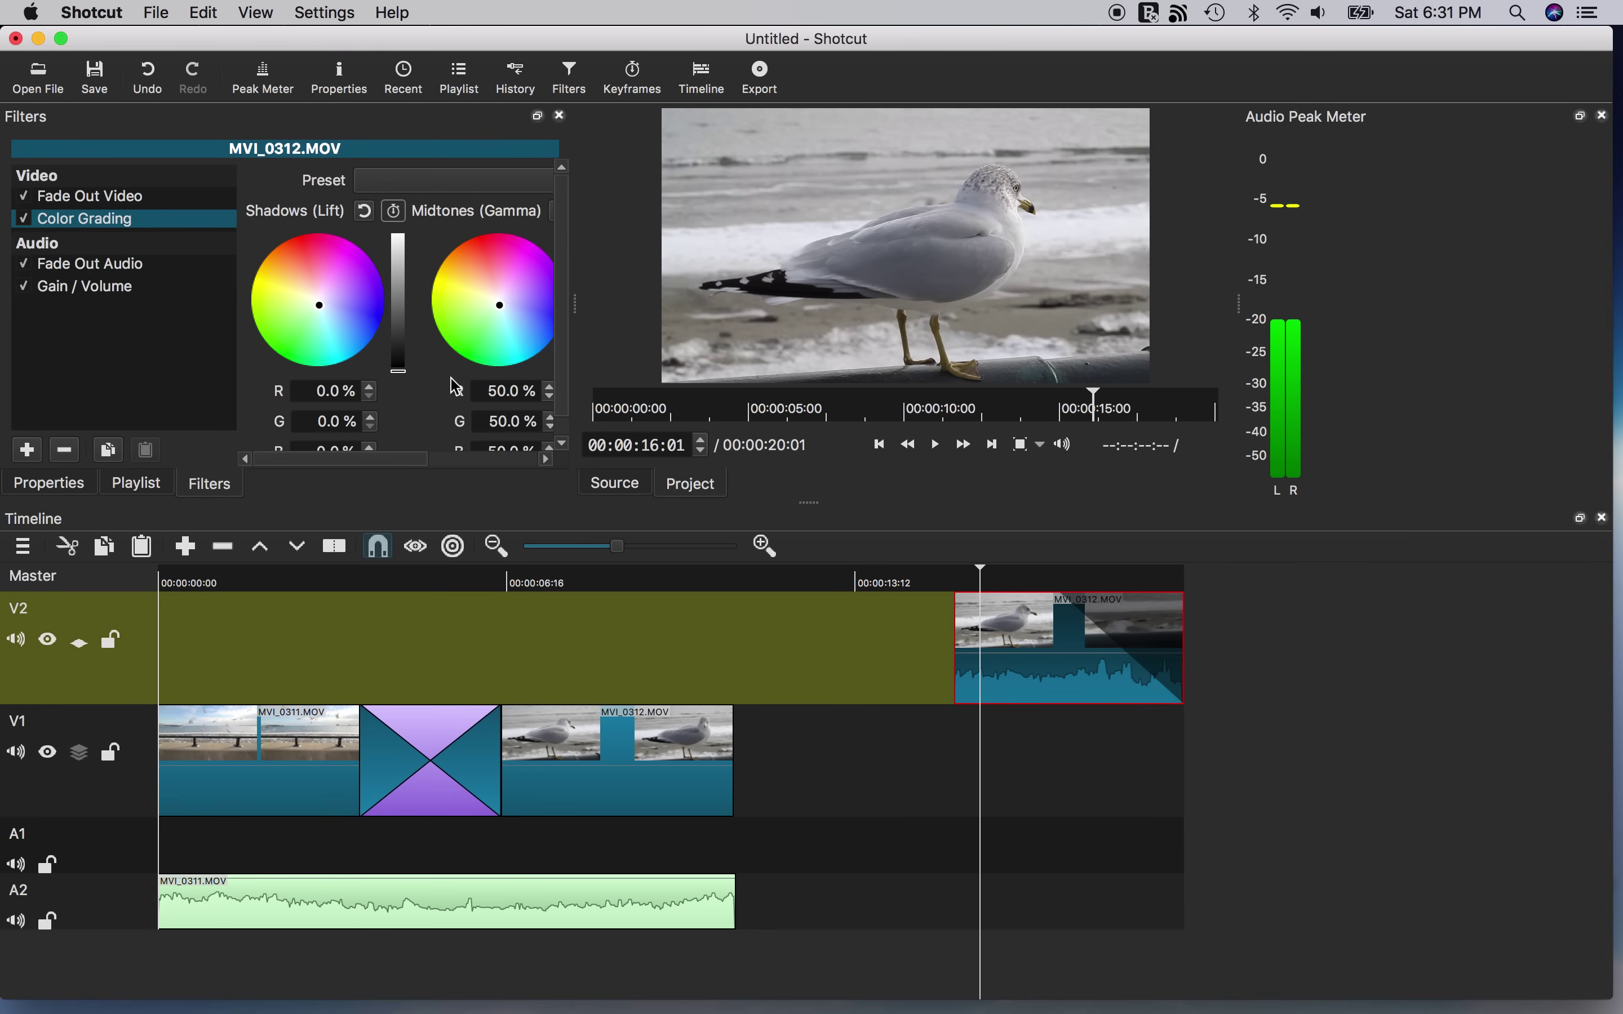
Widen the filter settings area, enlarge the video preview and make both panels taller
drag(574, 310, 779, 310)
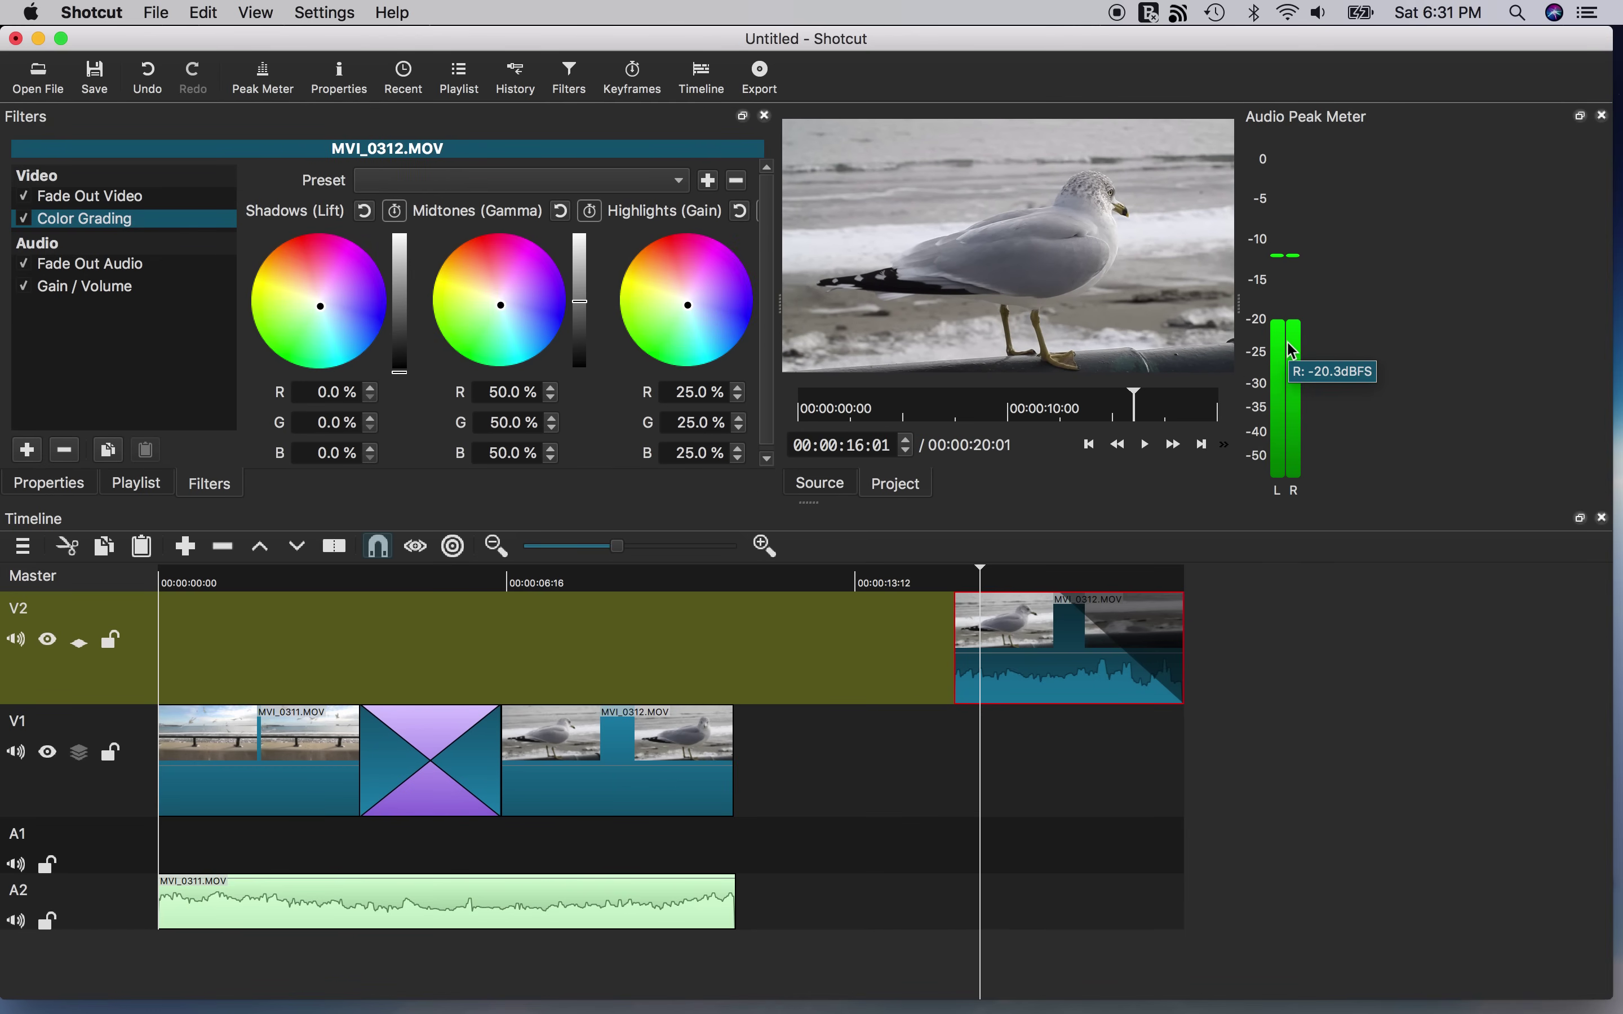
drag(1241, 303, 1452, 316)
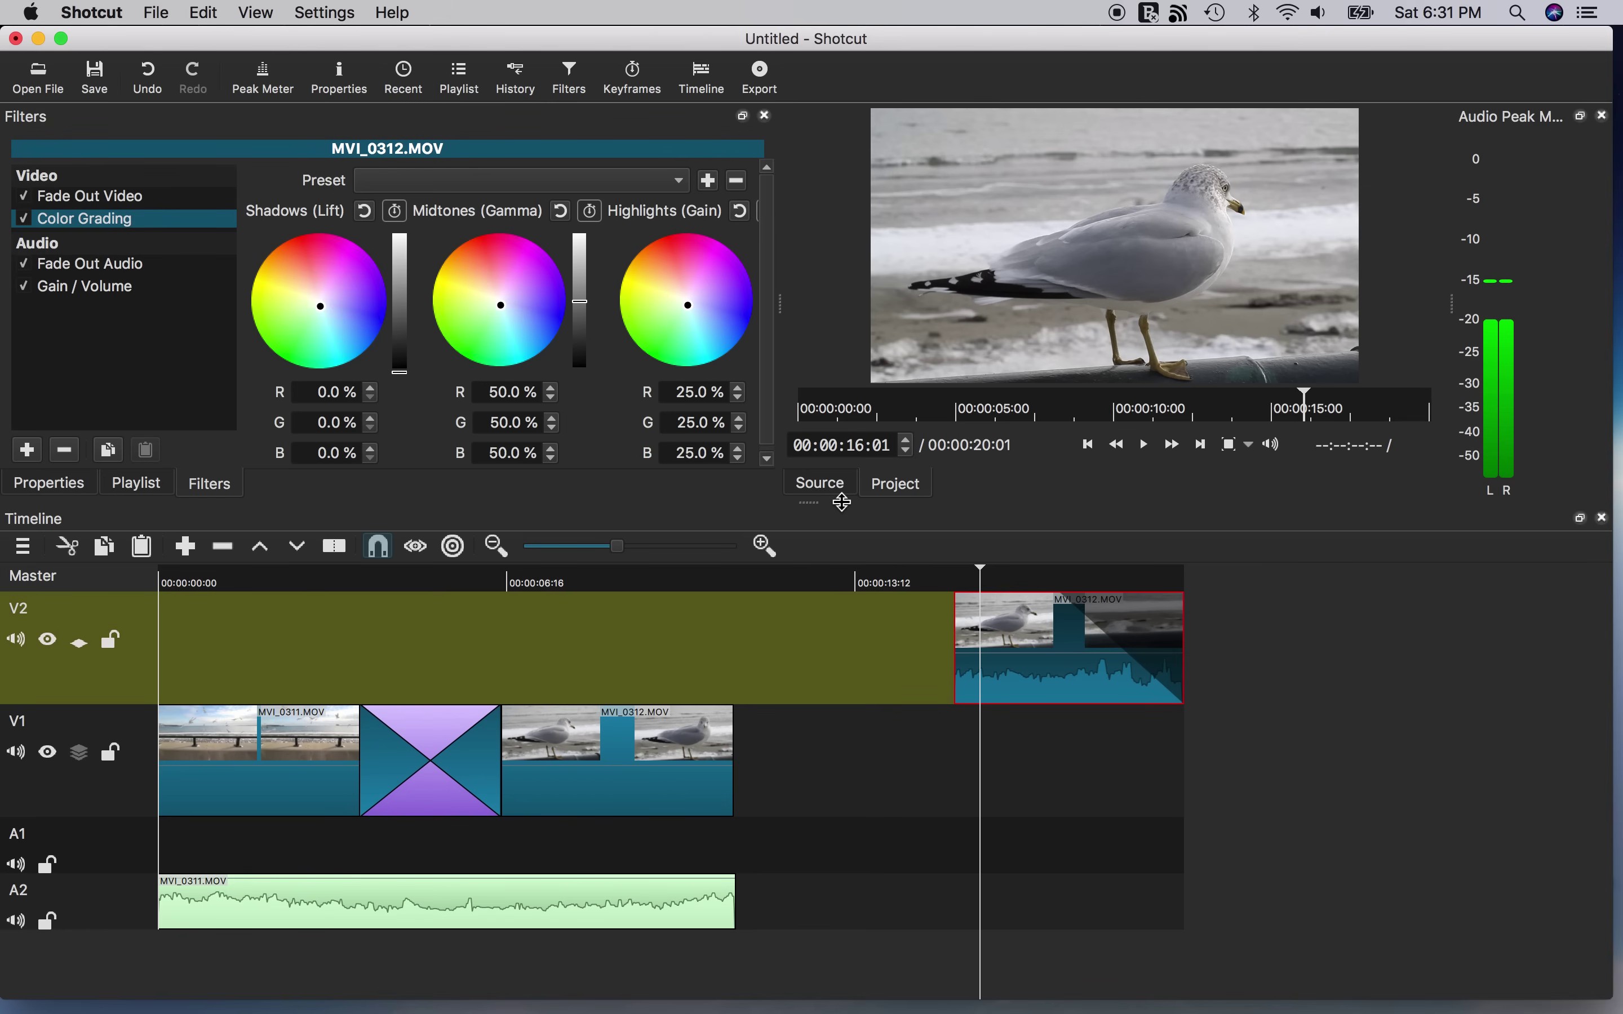
drag(844, 506, 833, 623)
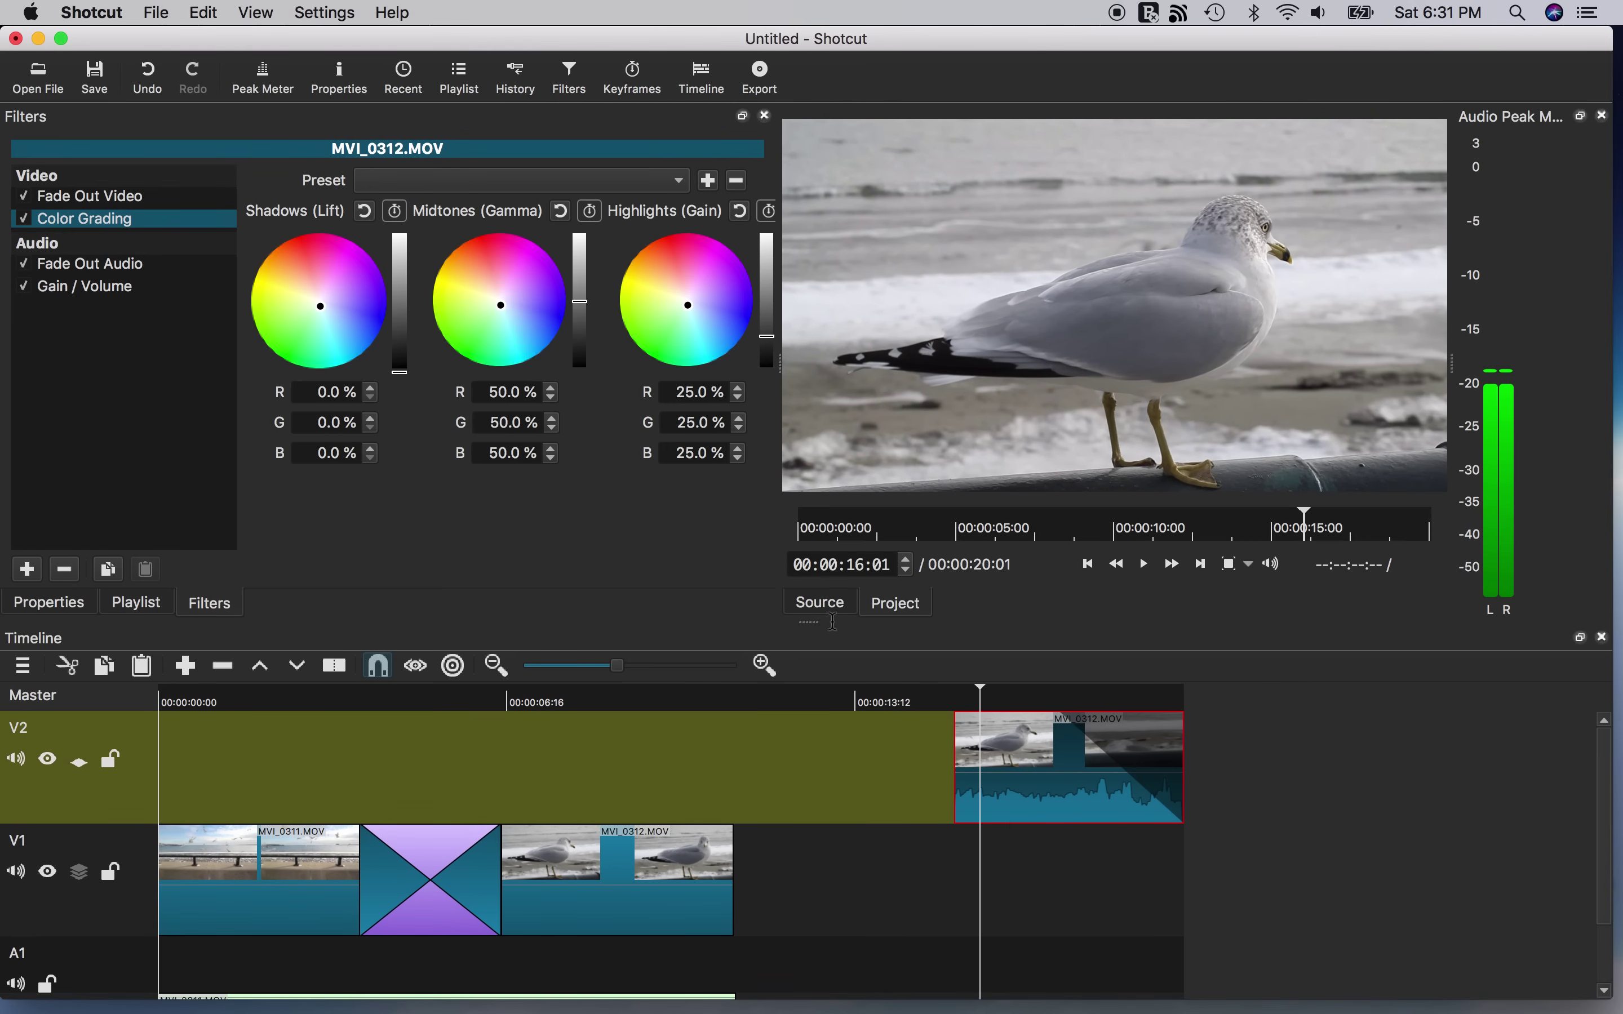
At 16:09, set shadows 32.5%, midtones 21.8%, bright magenta highlights, and keyframe the Shadows
click(1002, 694)
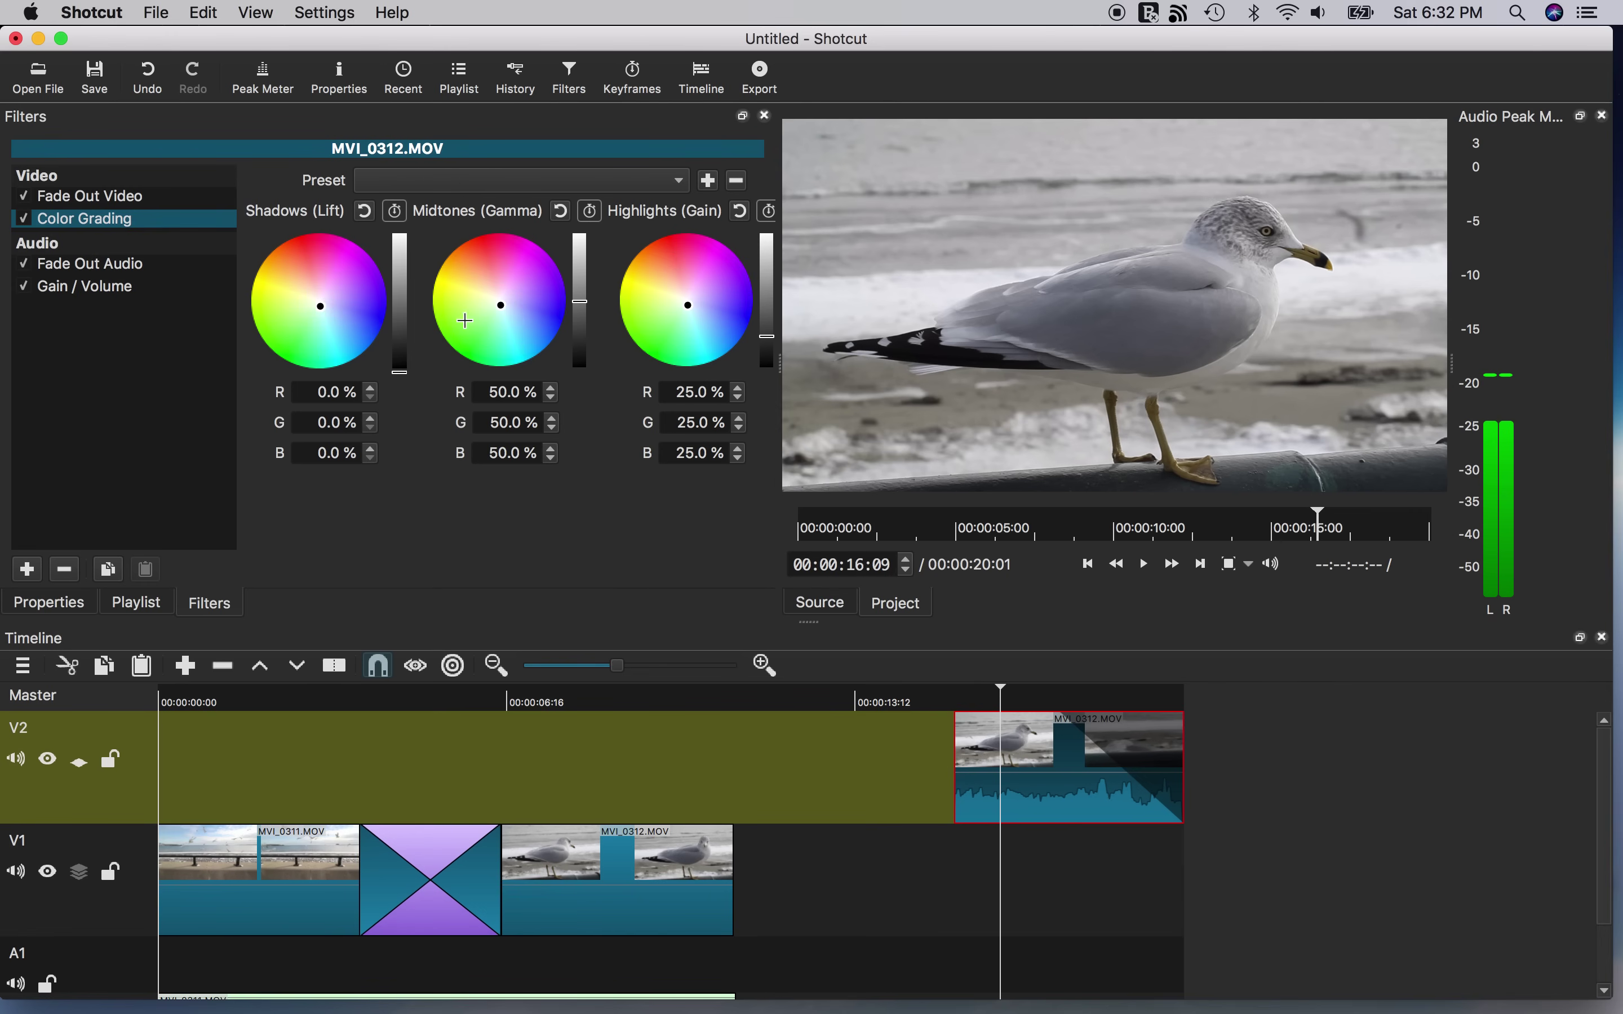
drag(400, 364, 400, 327)
drag(583, 302, 579, 341)
click(767, 332)
drag(767, 333, 698, 273)
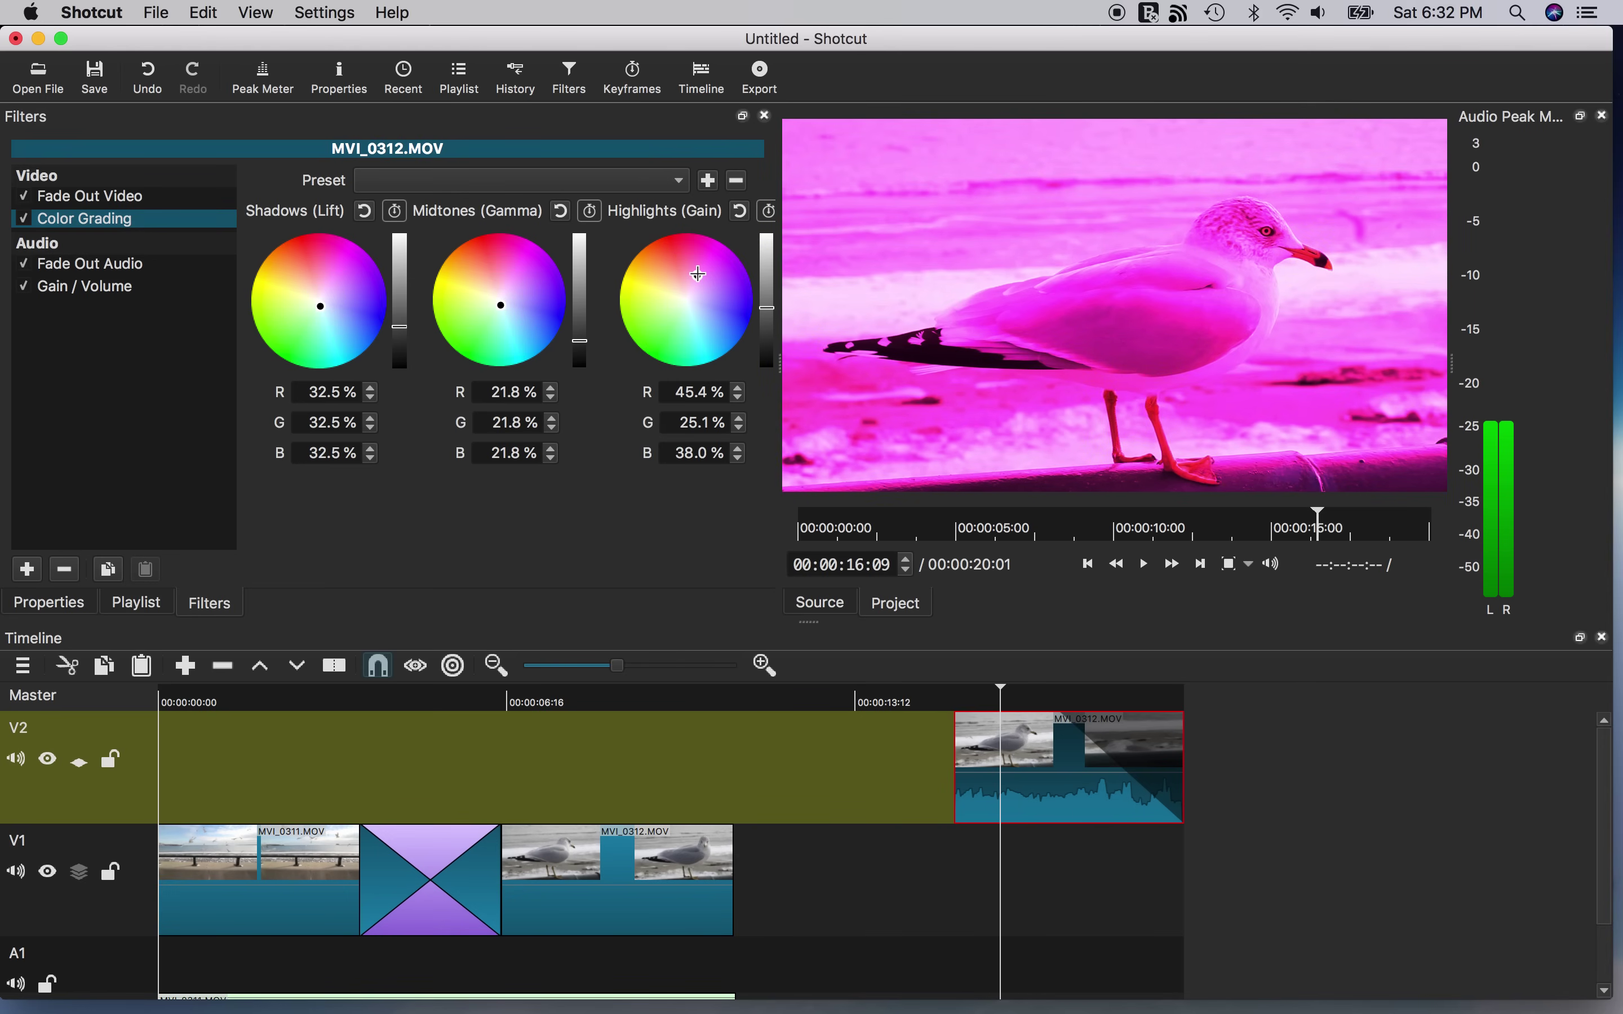
click(397, 216)
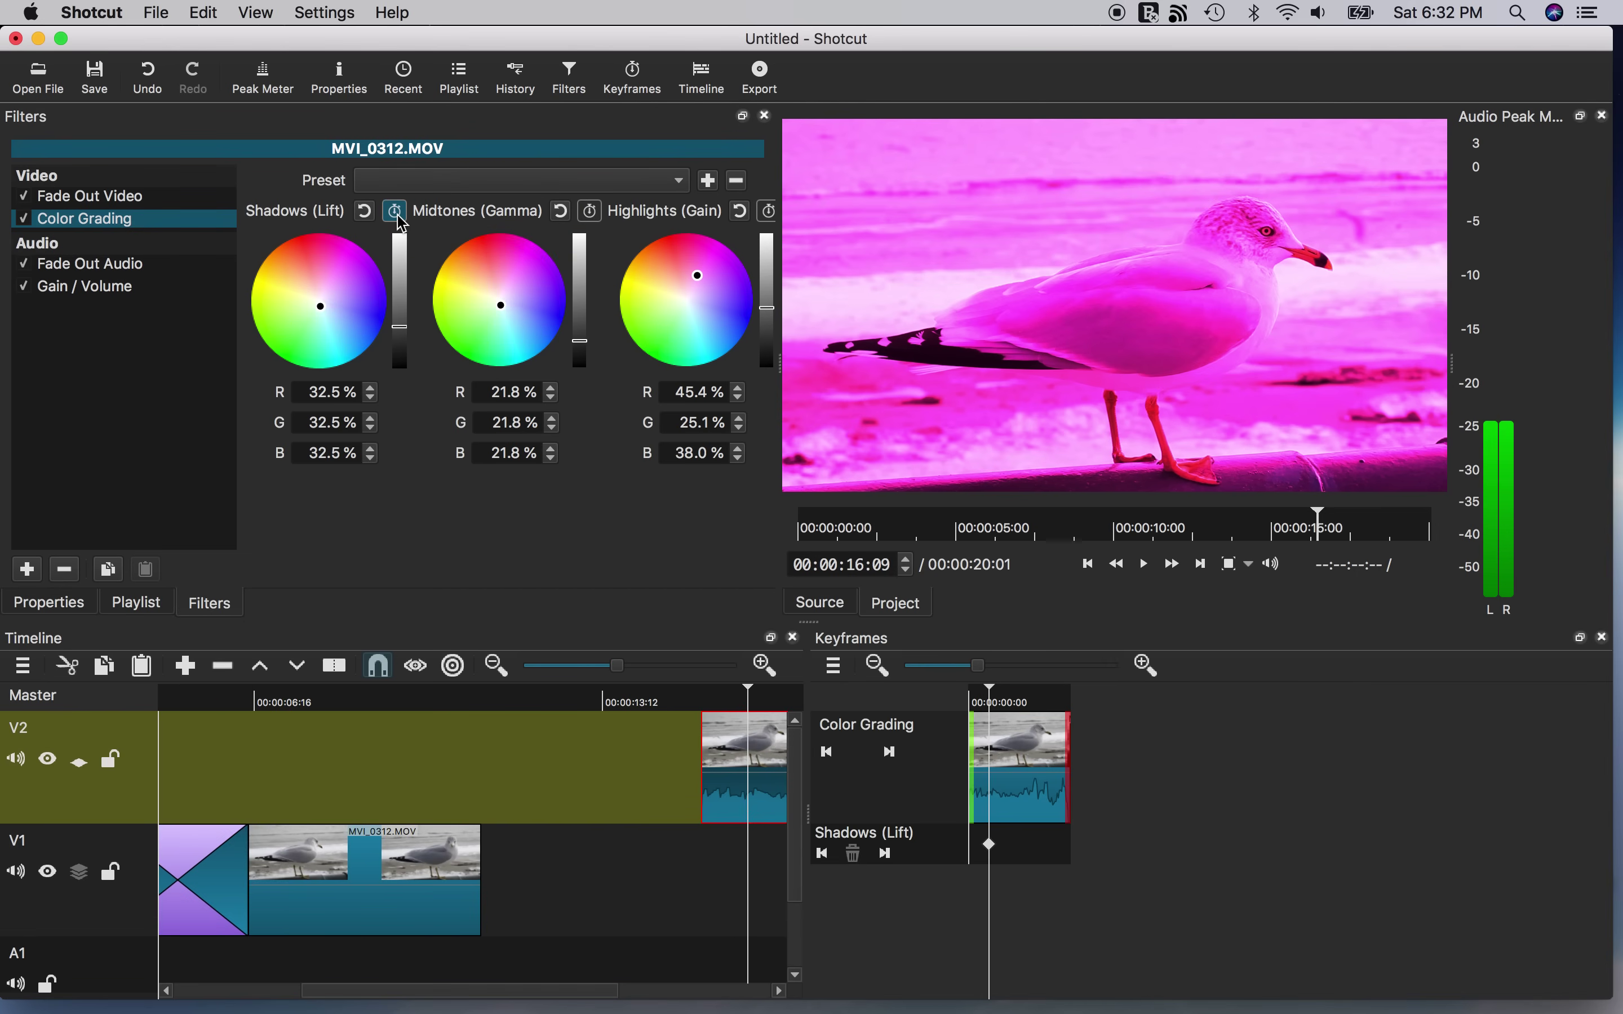
Enable Midtones and Highlights keyframing, tint highlights toward green and shadows toward blue-purple
click(590, 211)
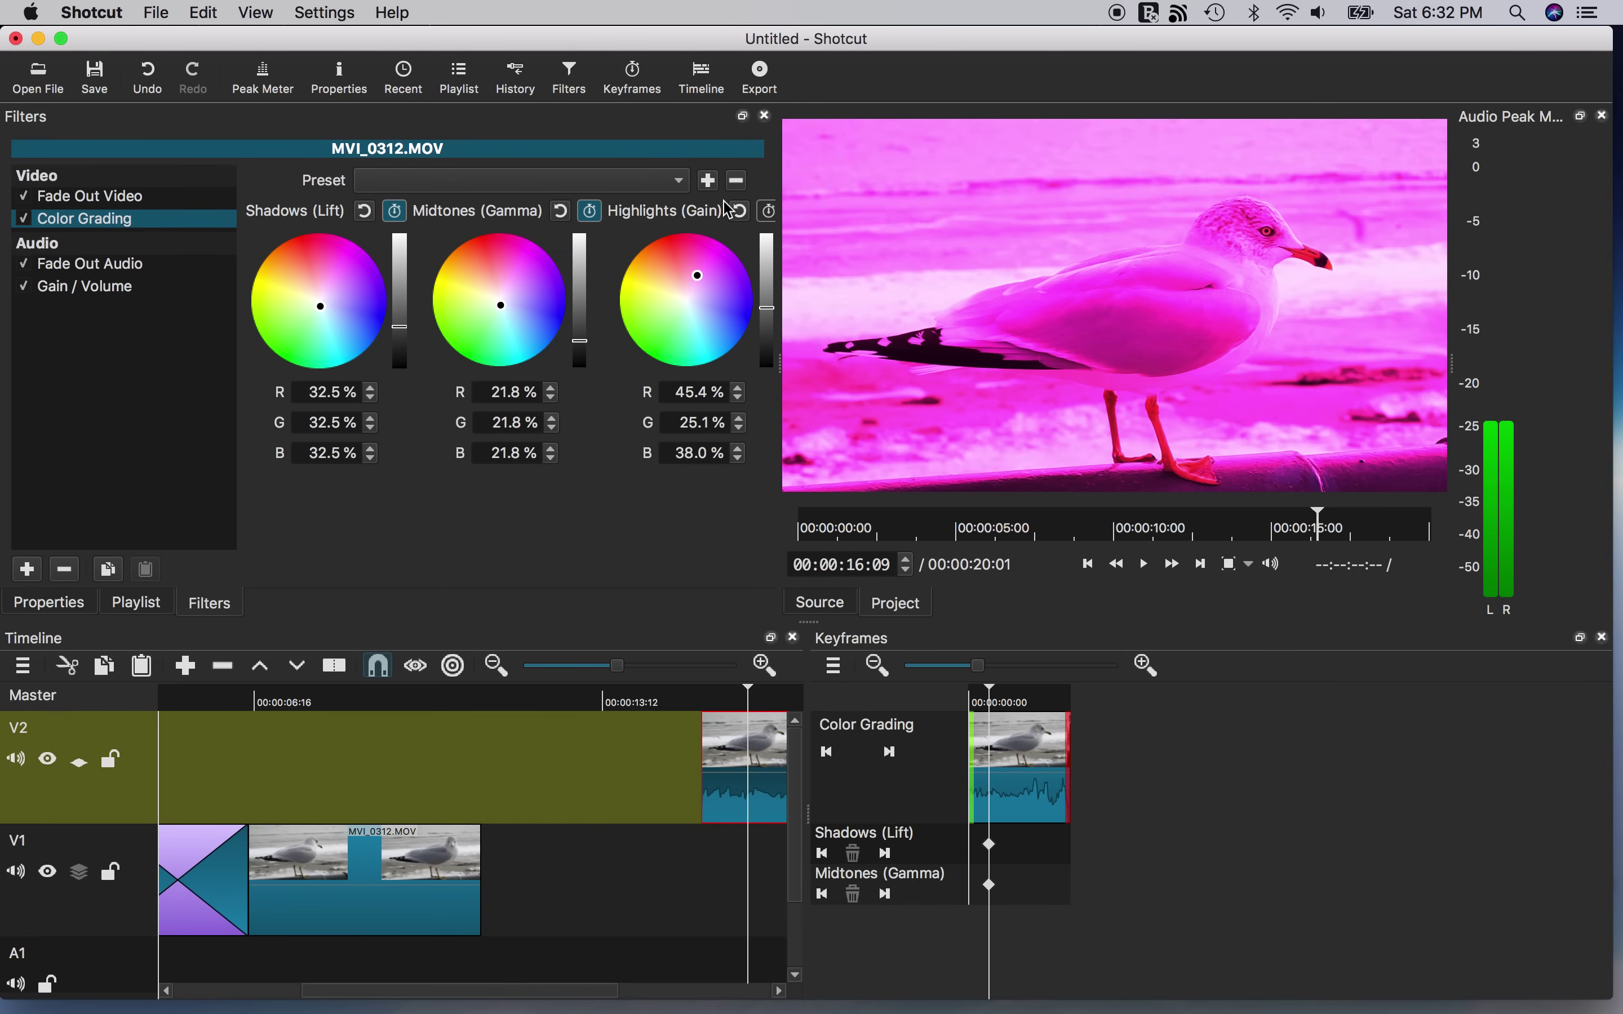
click(769, 211)
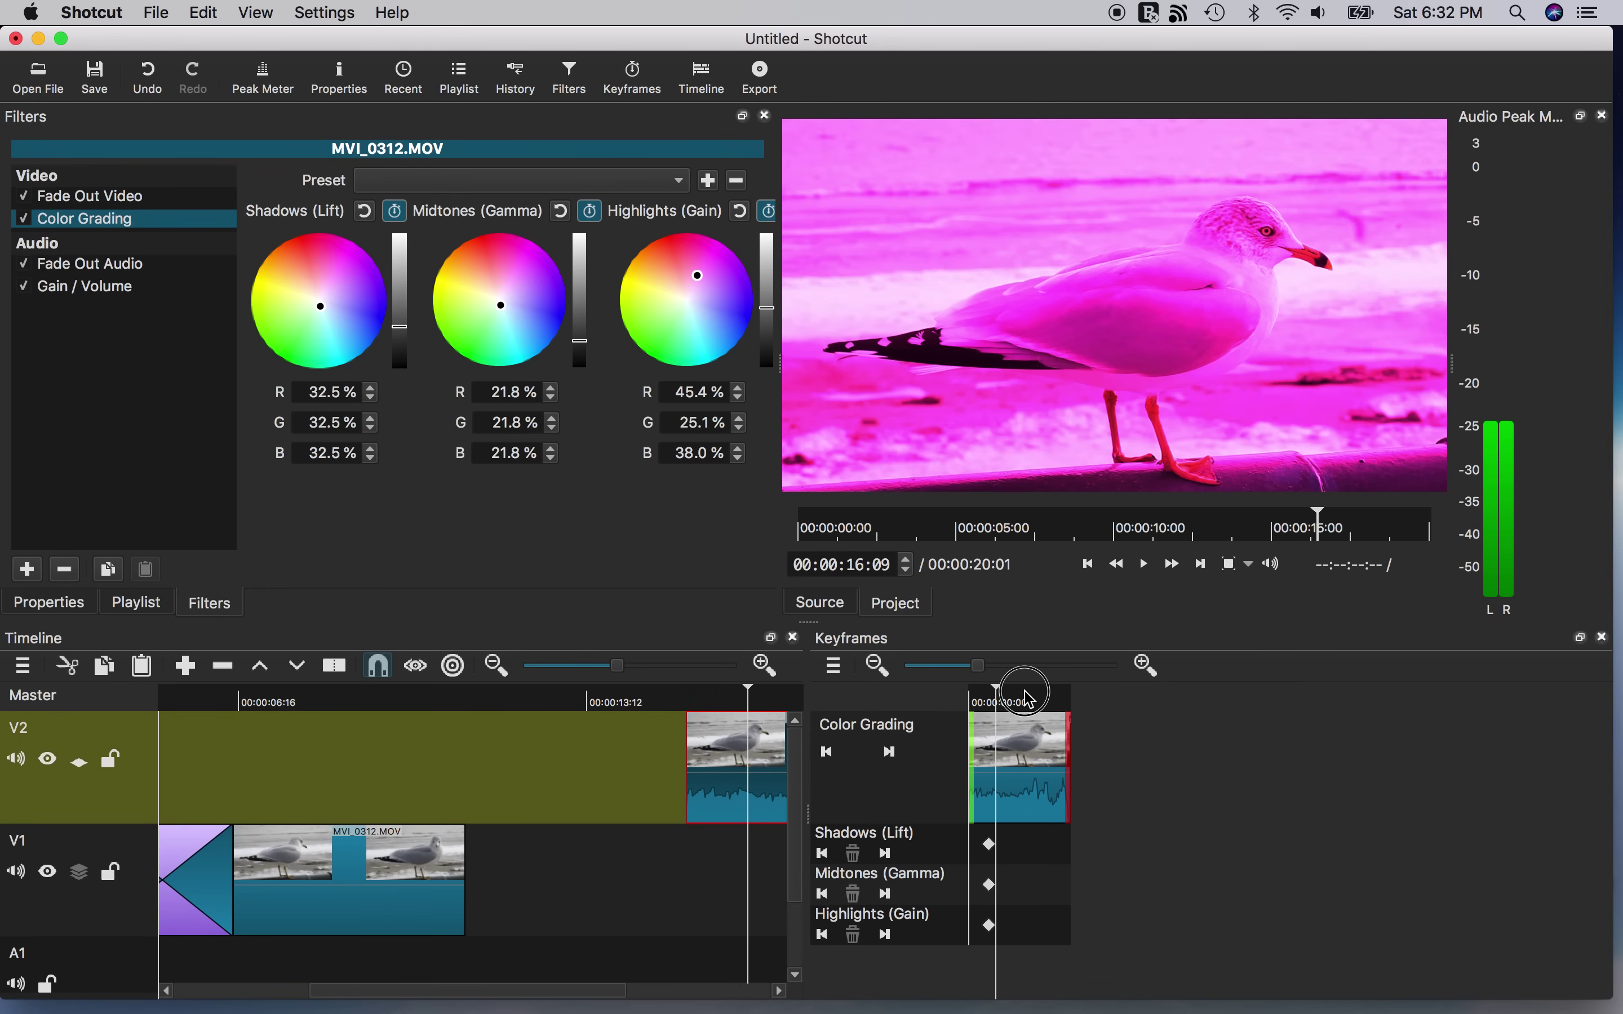
drag(702, 275, 652, 330)
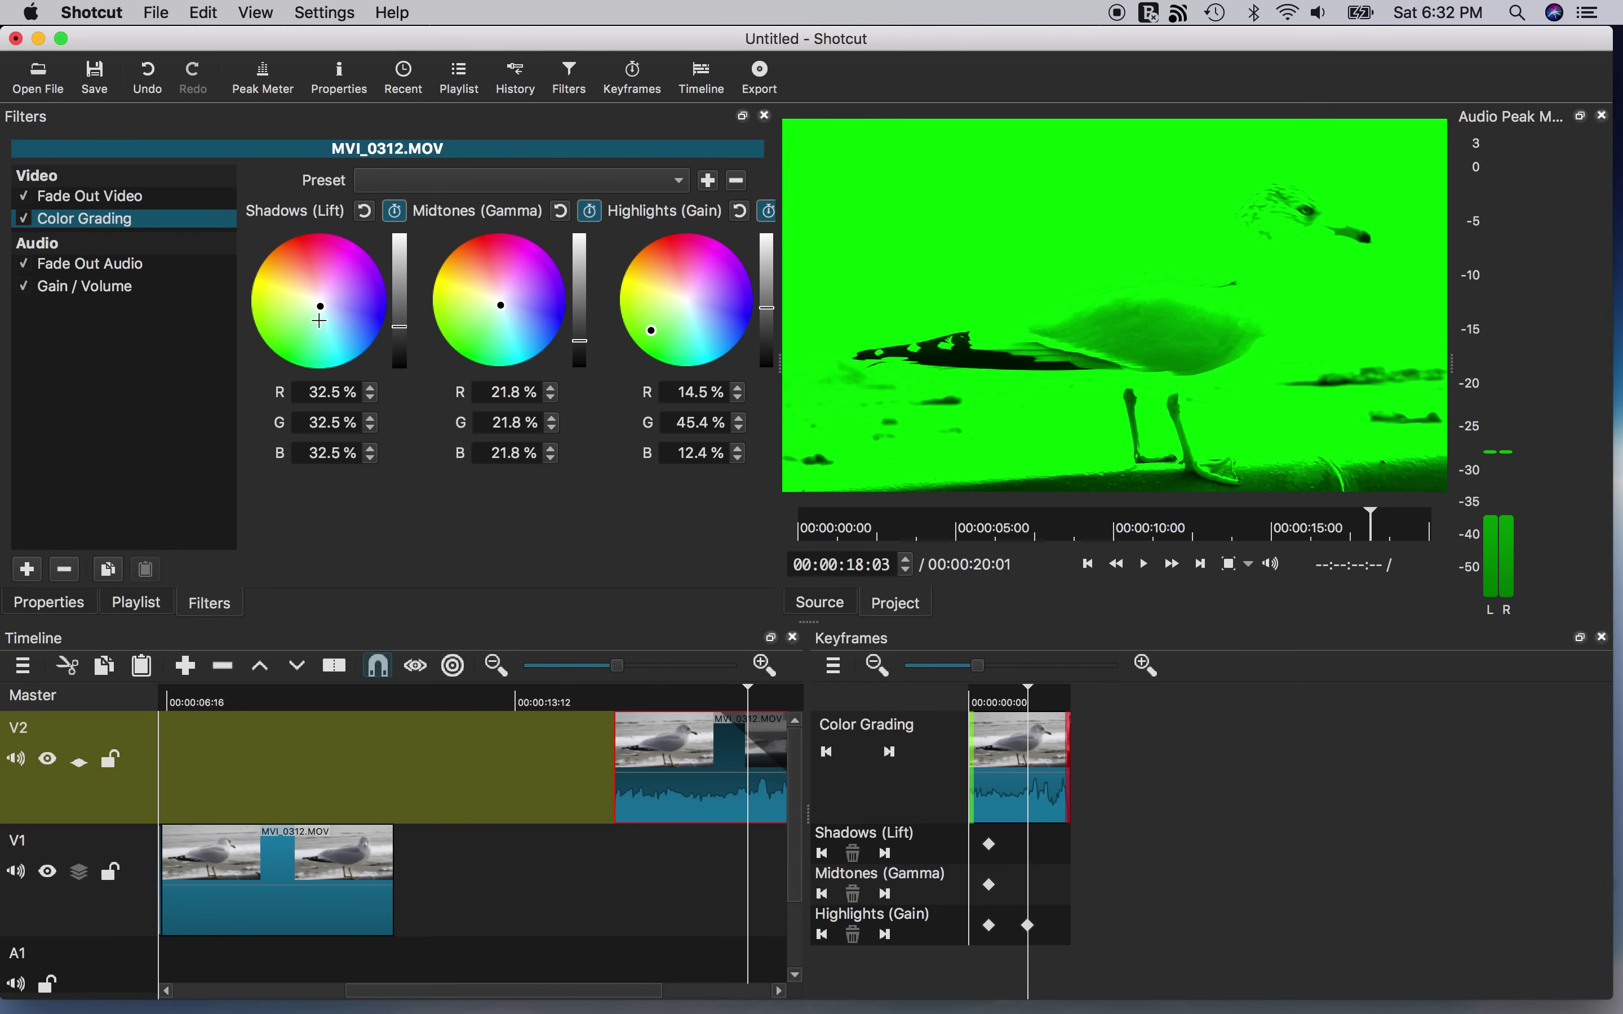
drag(320, 305, 370, 284)
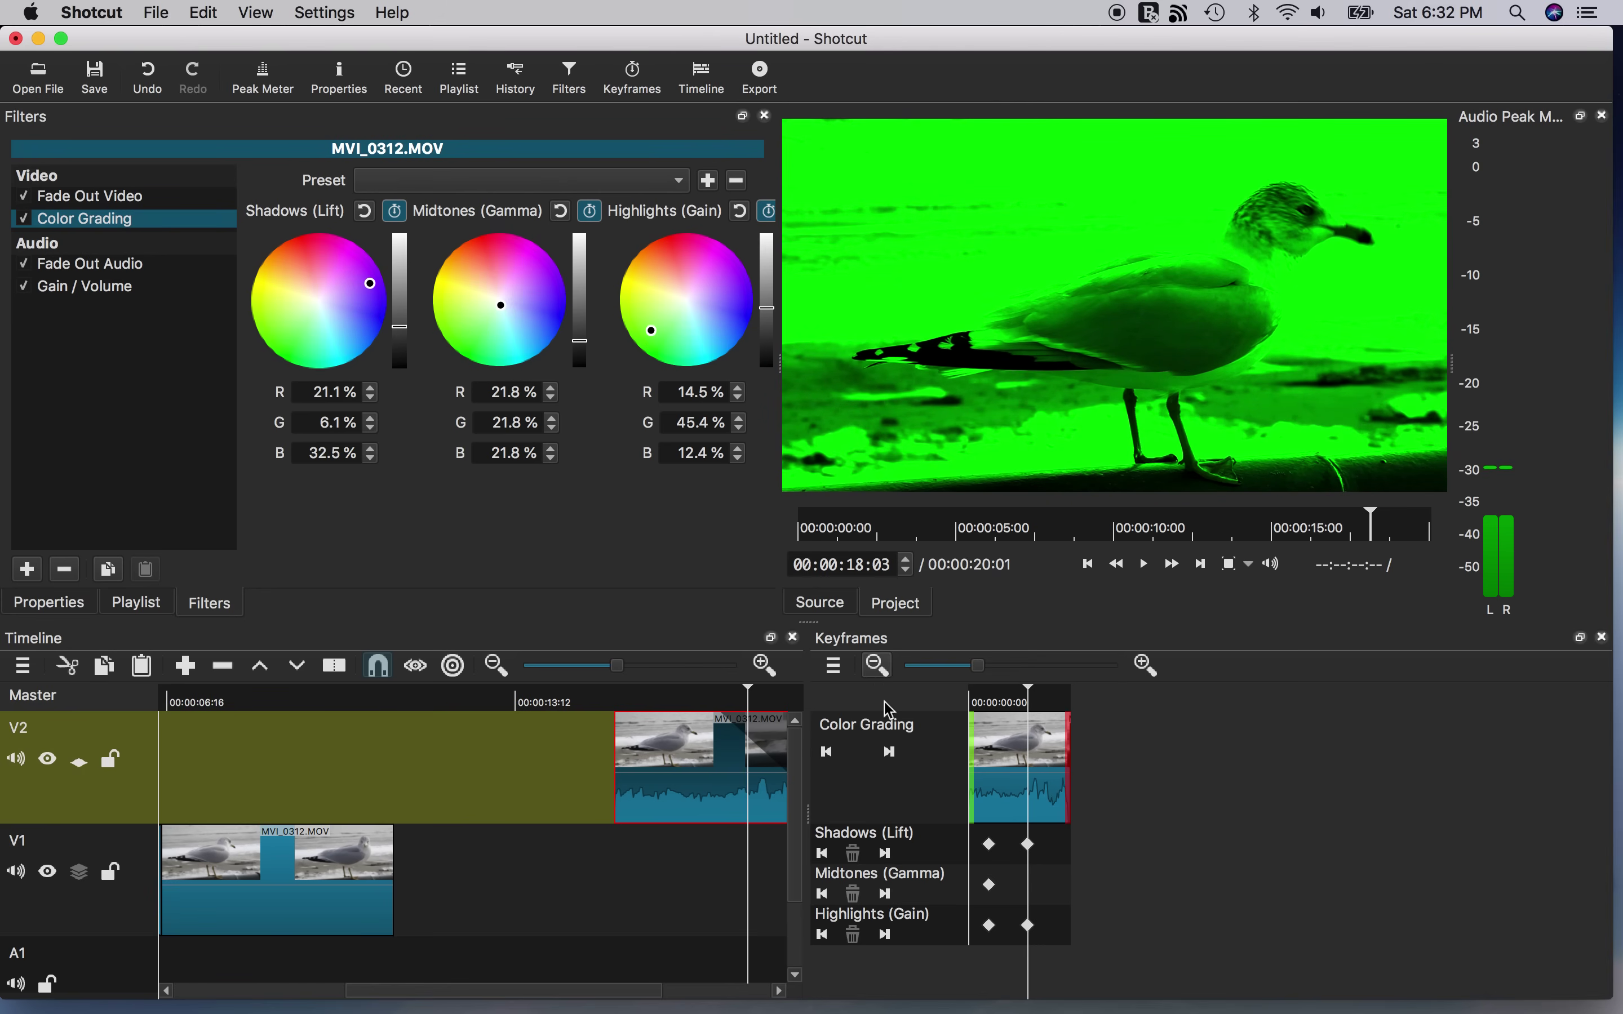
At 00:00:19:02, keyframe the midtones shifted strongly toward red
click(1051, 701)
scroll(497, 271, up, 2)
click(481, 245)
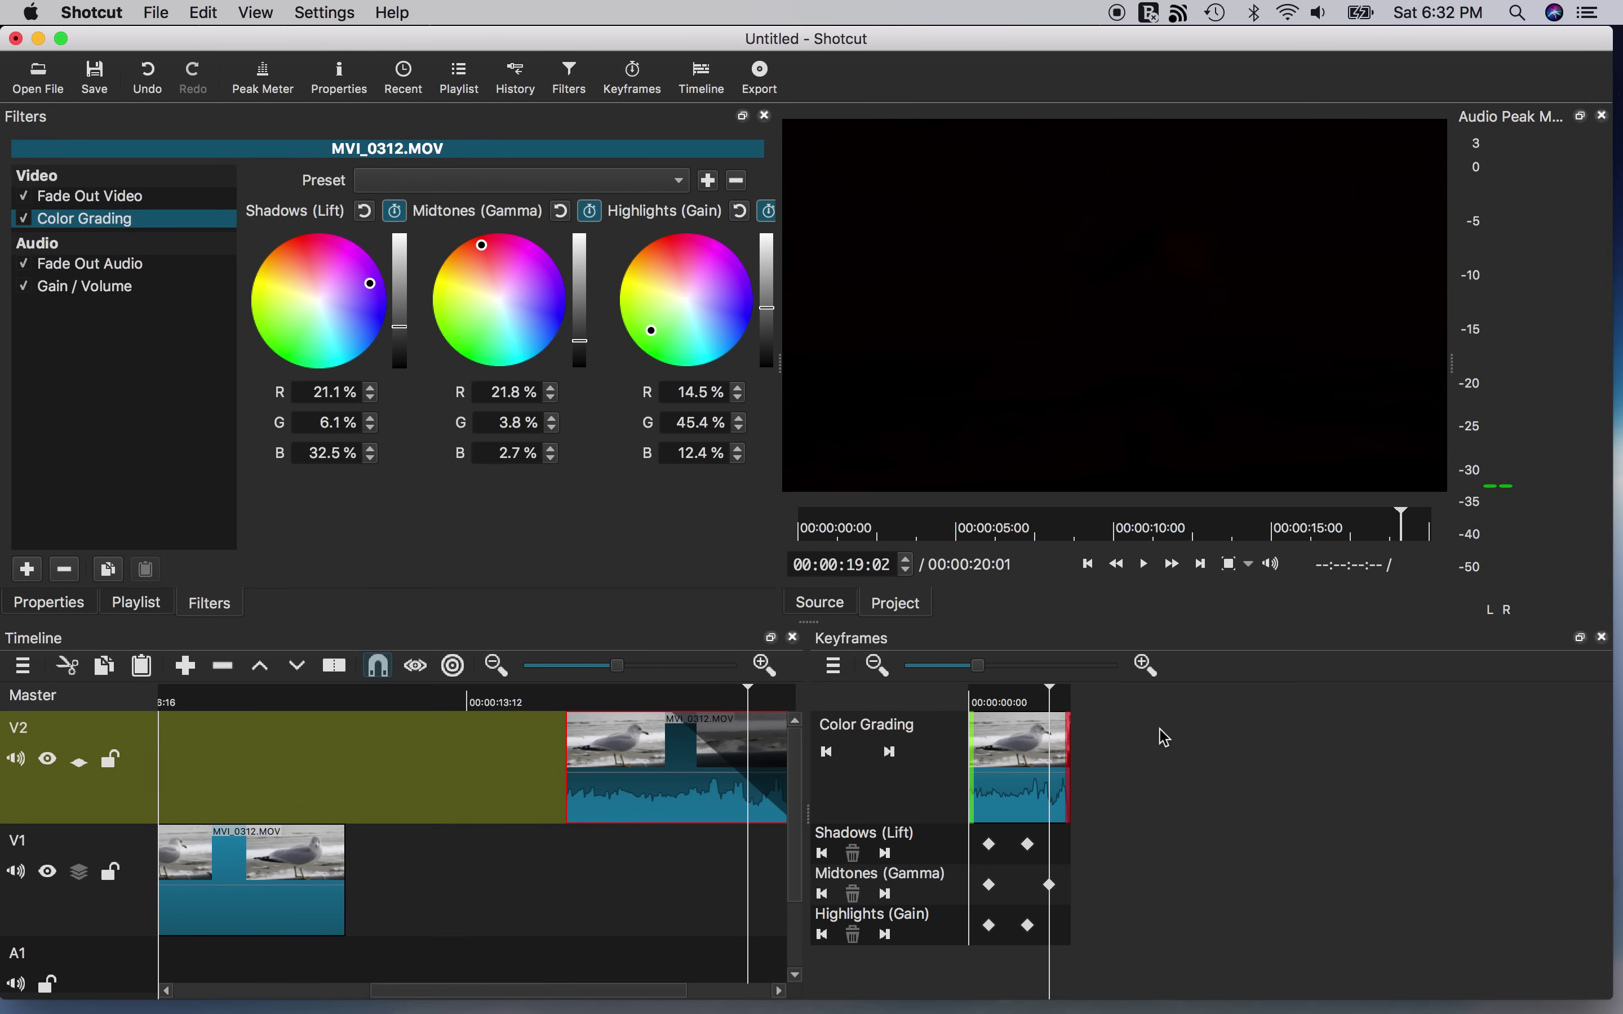
Zoom the keyframe timeline and remove the early Midtones keyframe
click(1148, 667)
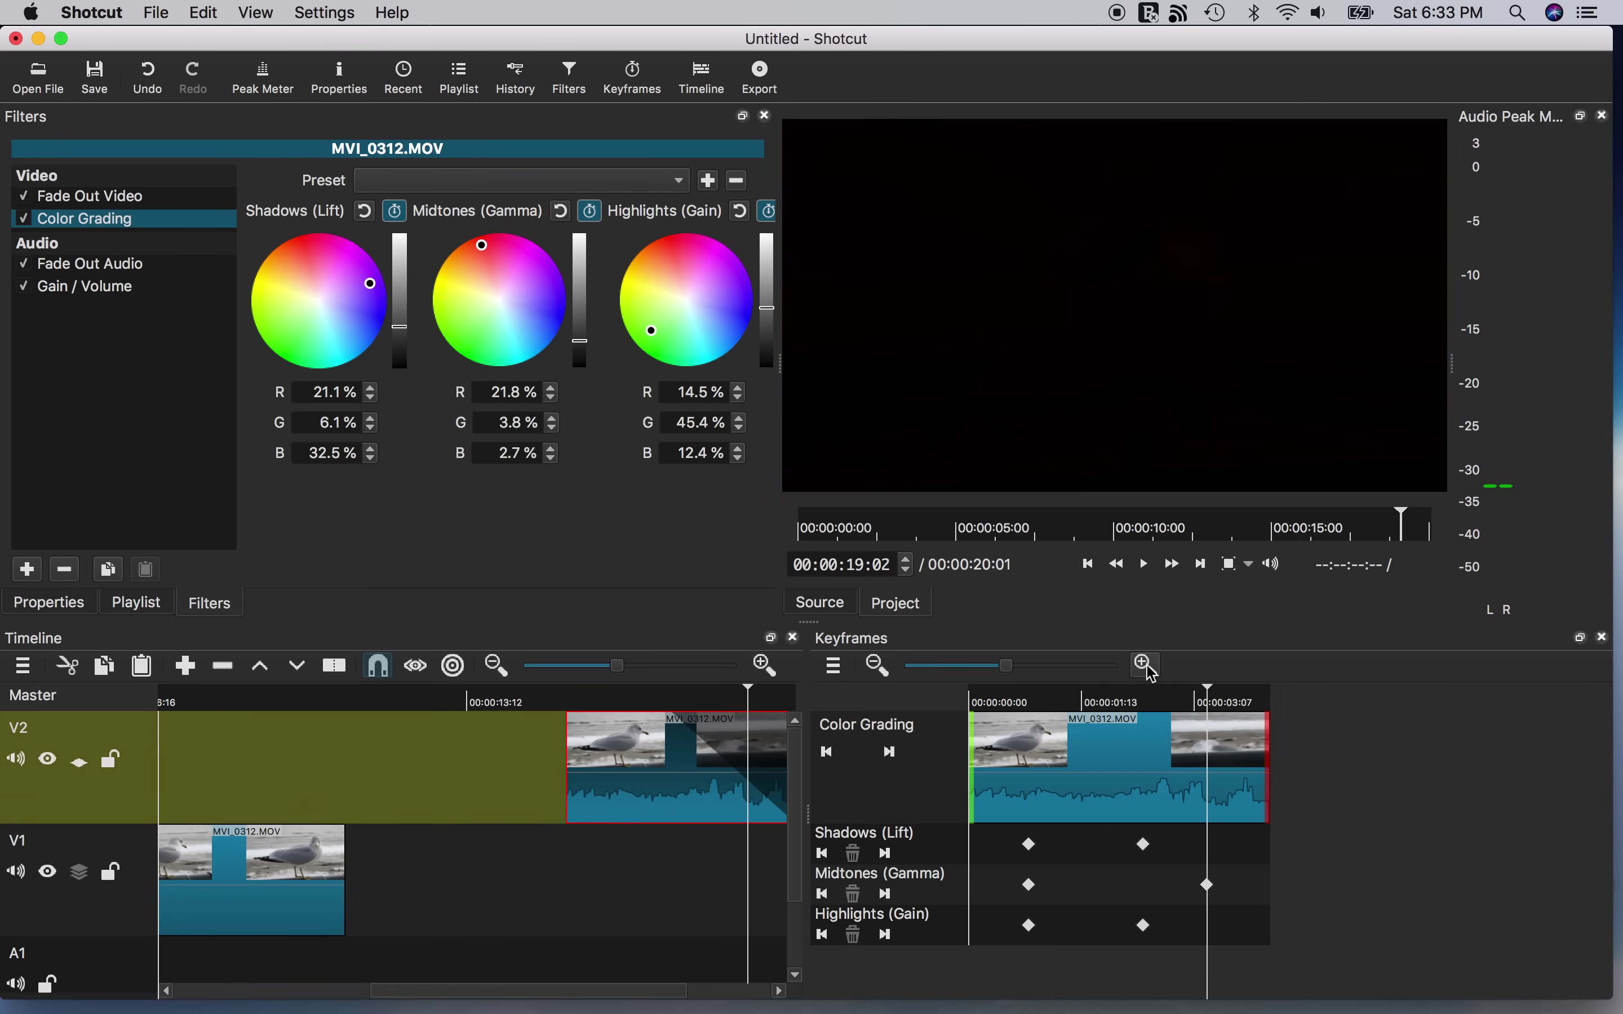
drag(1031, 887, 1073, 887)
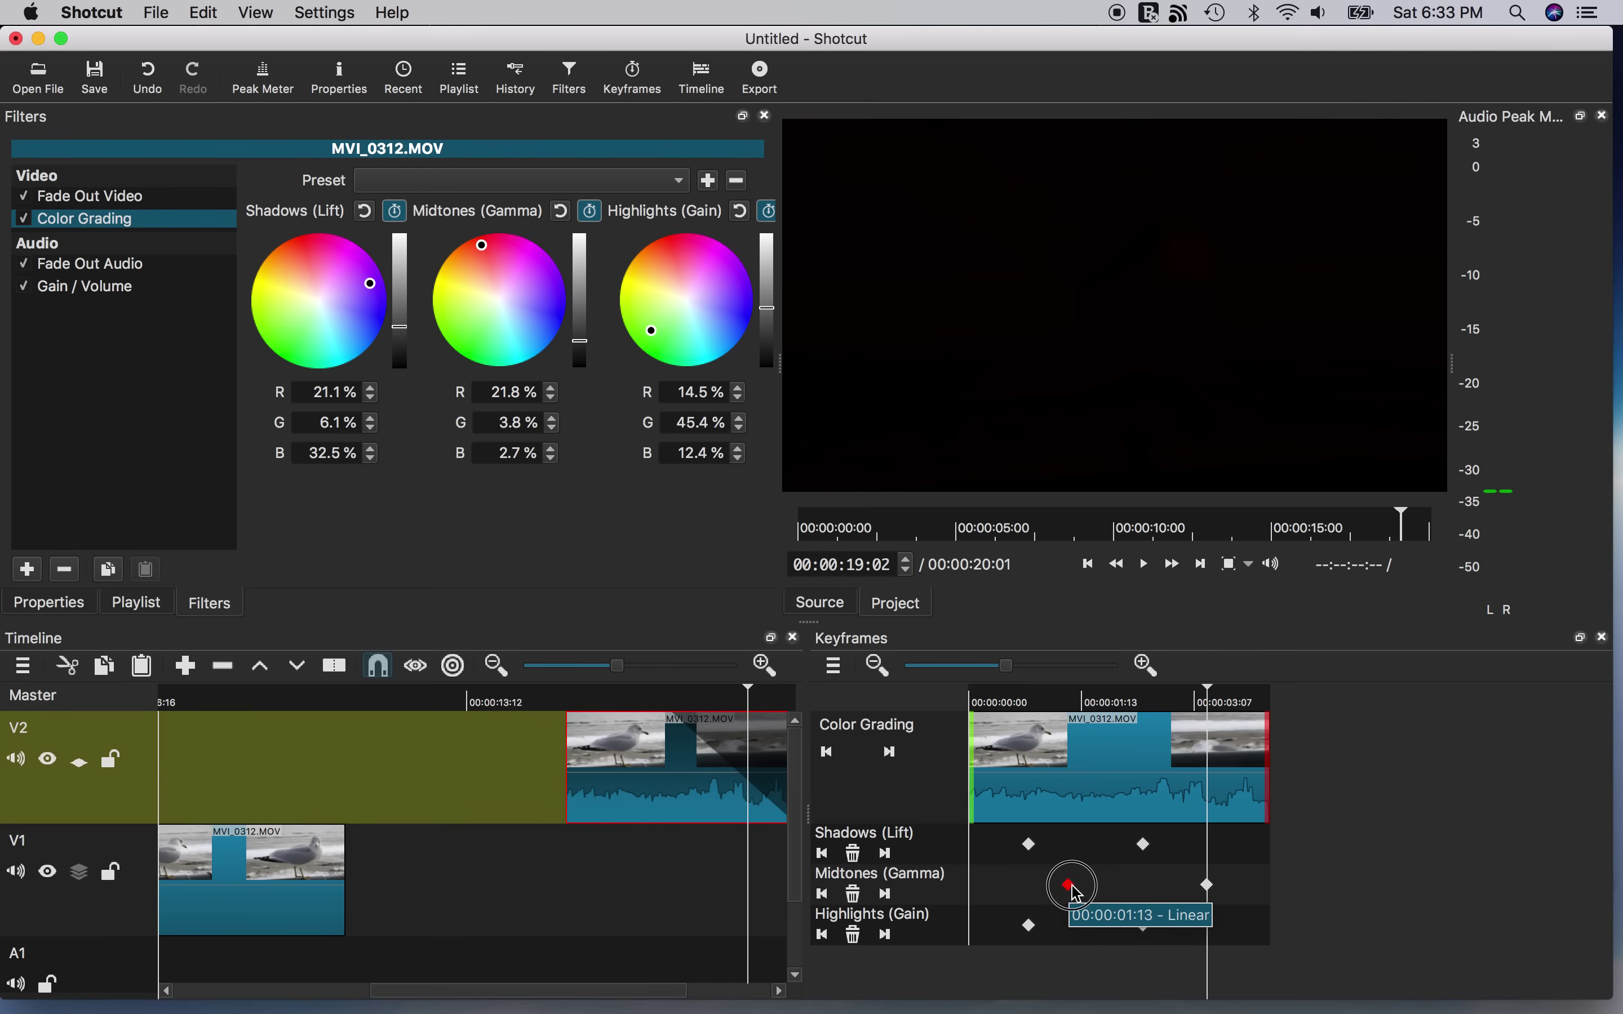
right_click(1071, 887)
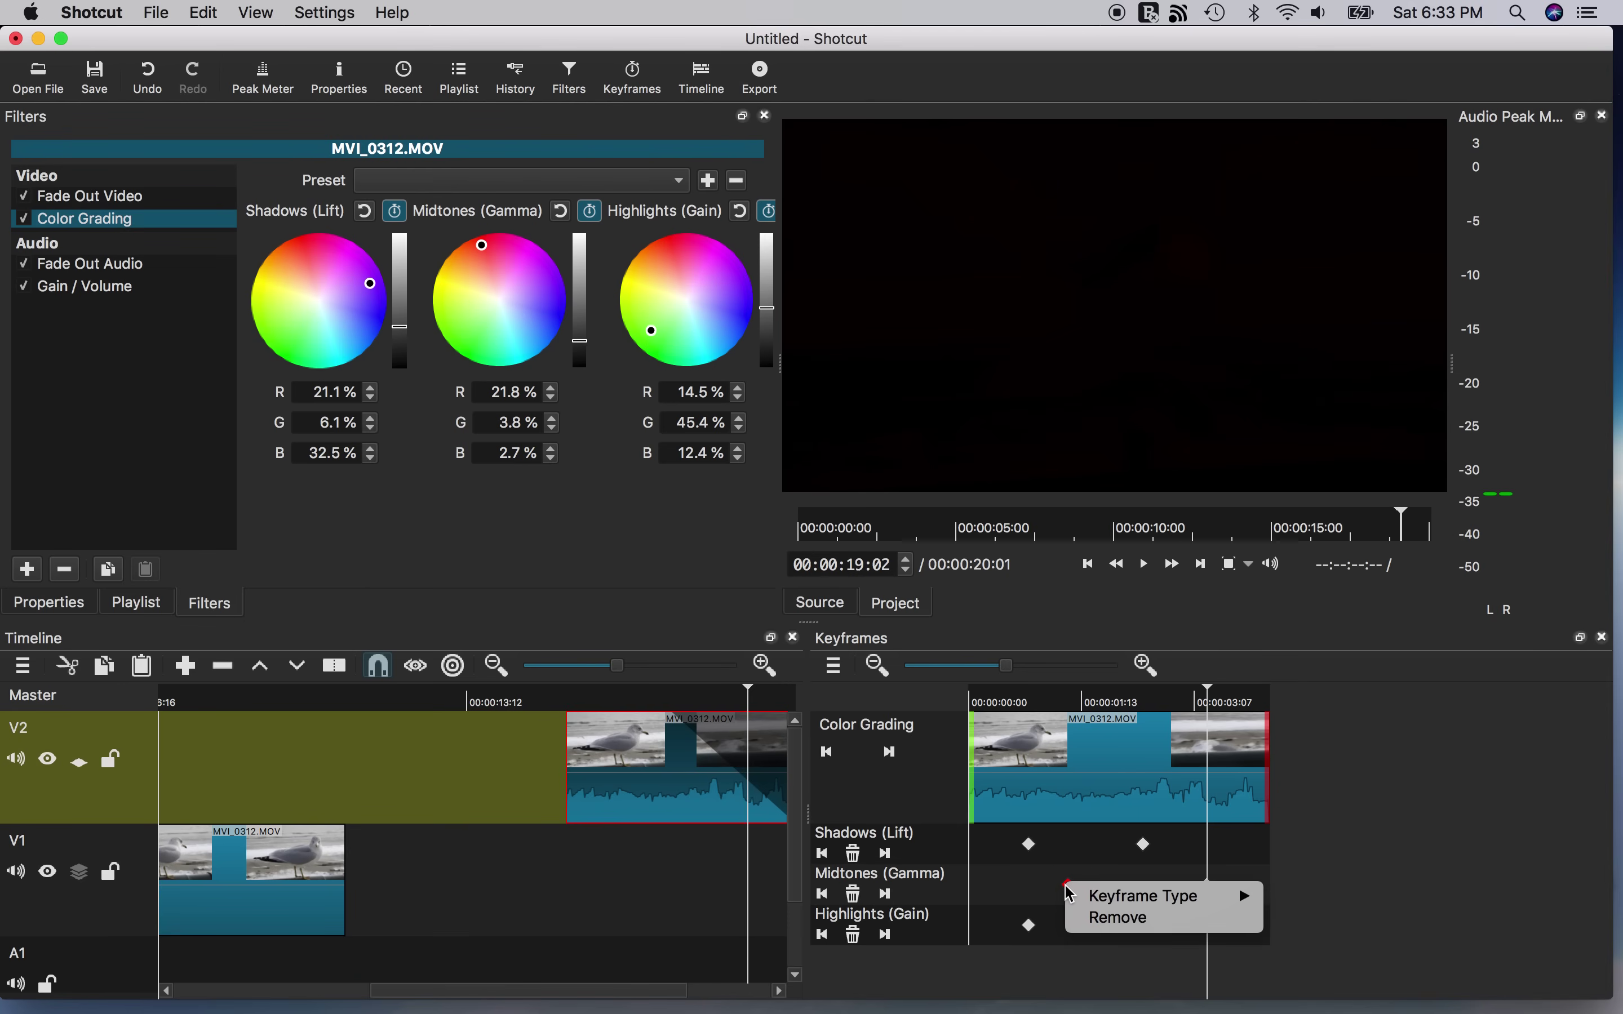
click(1103, 923)
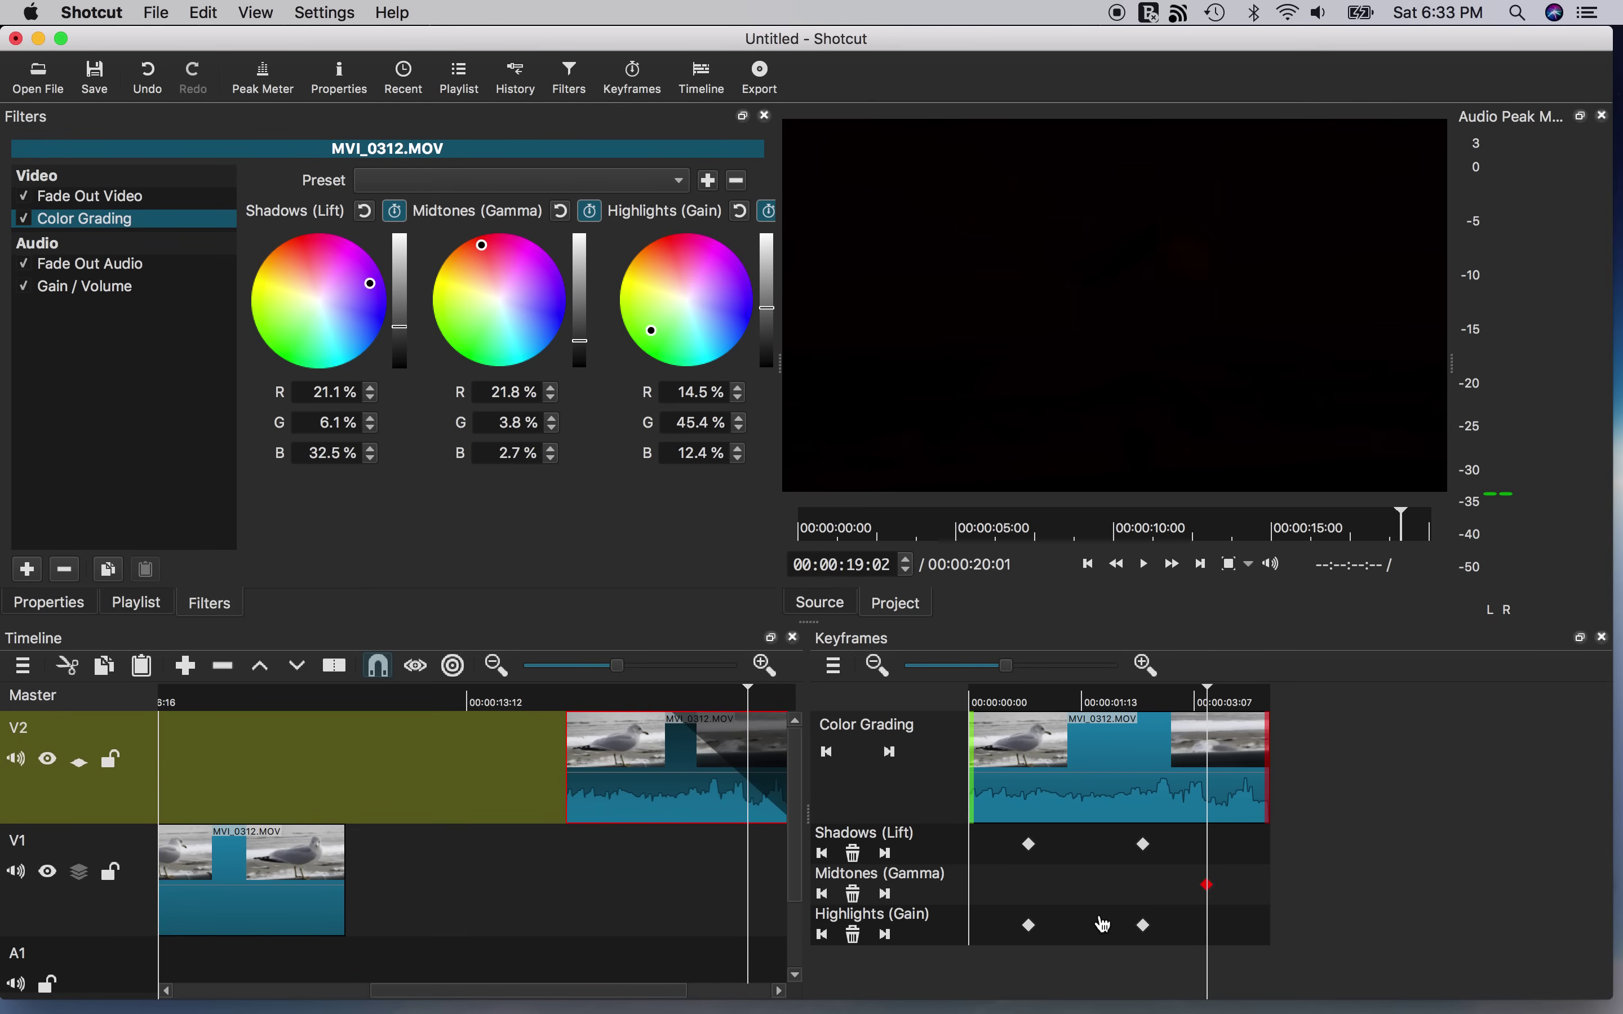
Set the first Shadows keyframe's type to Smooth
click(1030, 844)
right_click(1030, 844)
mouse_move(1110, 862)
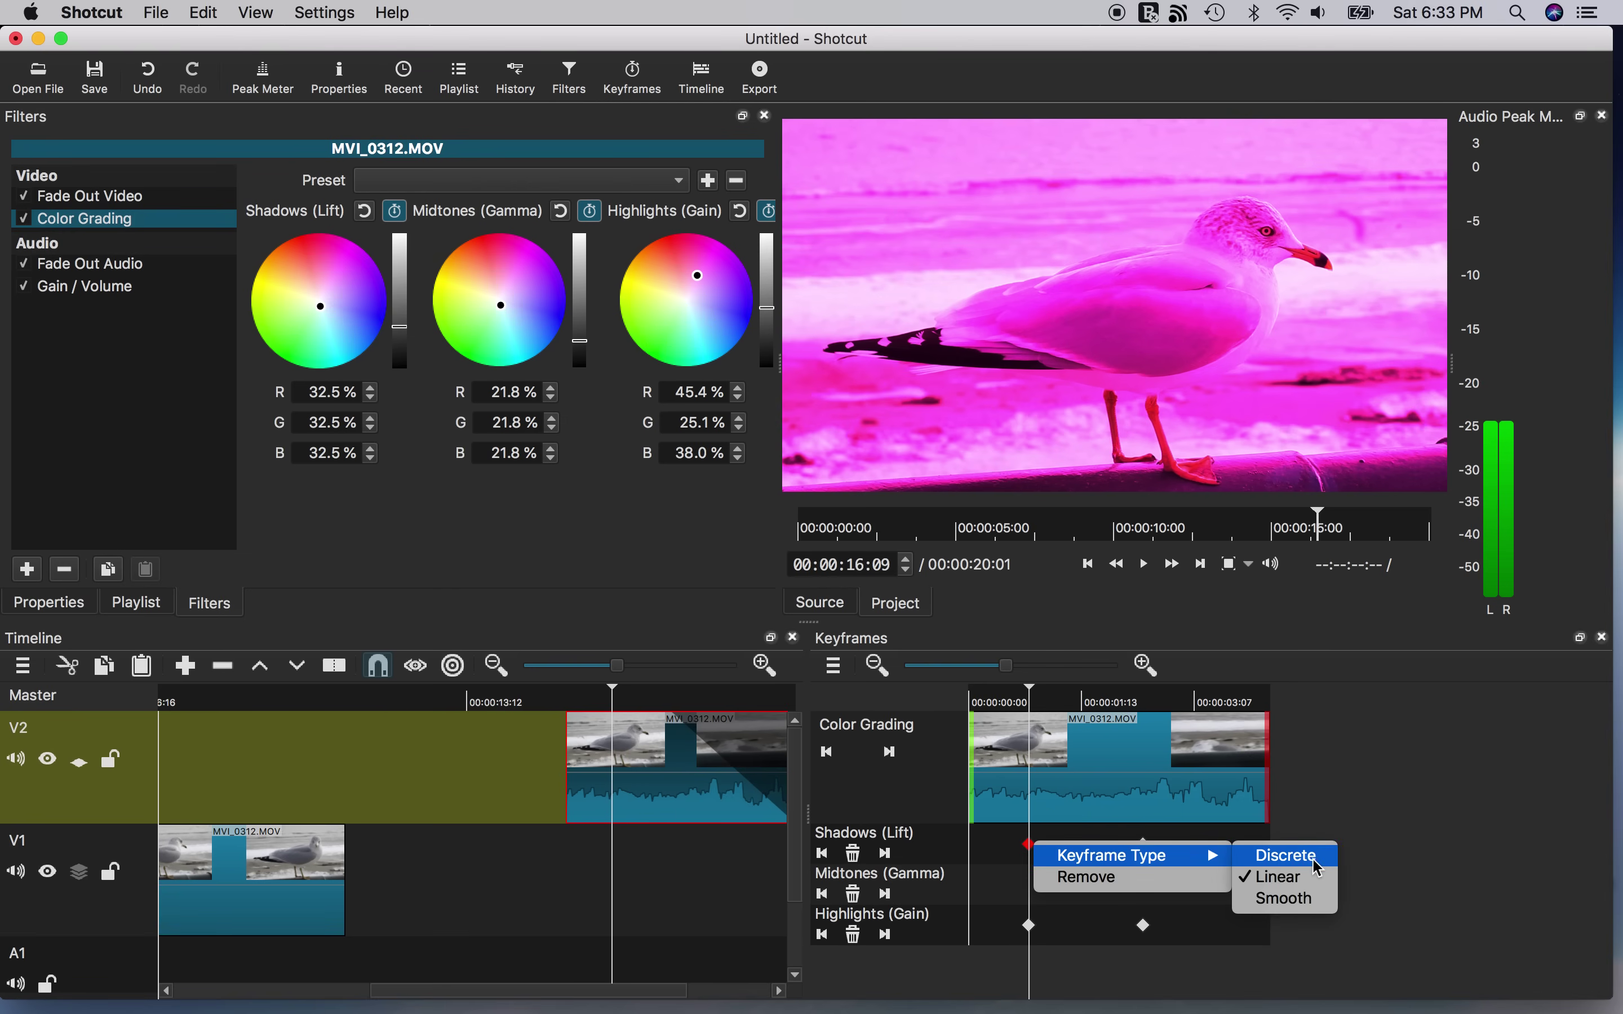
click(1285, 899)
Play the grading from the clip's start, then stop at 00:00:17:08
click(985, 701)
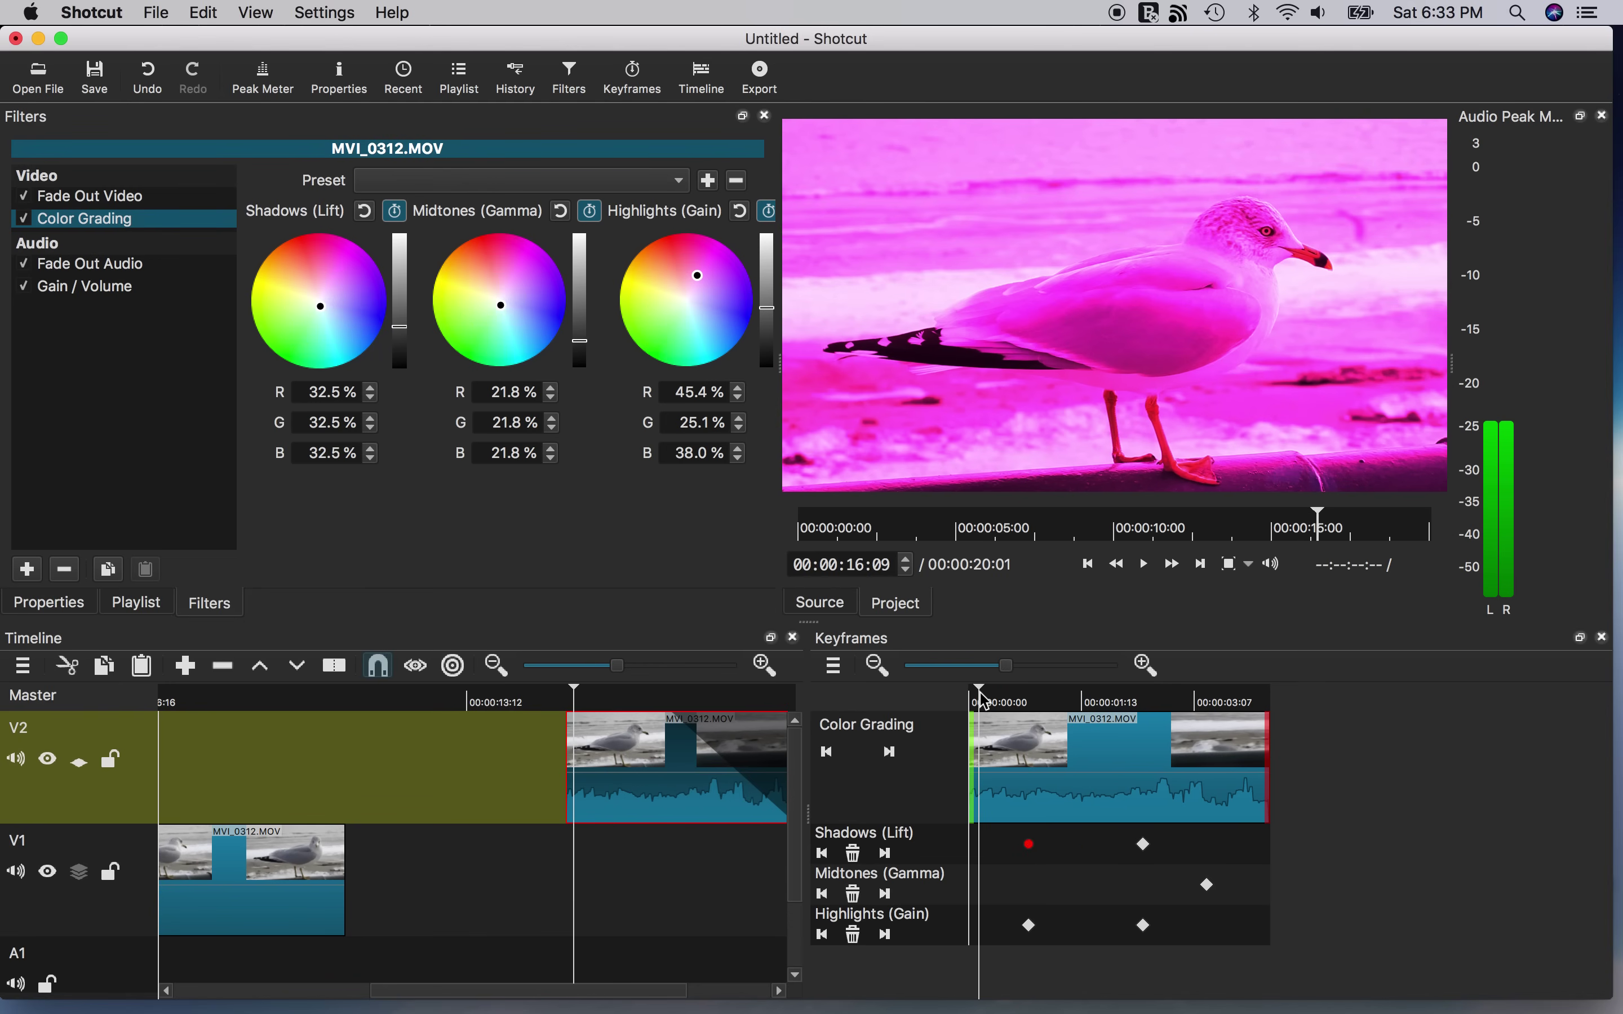
key(space)
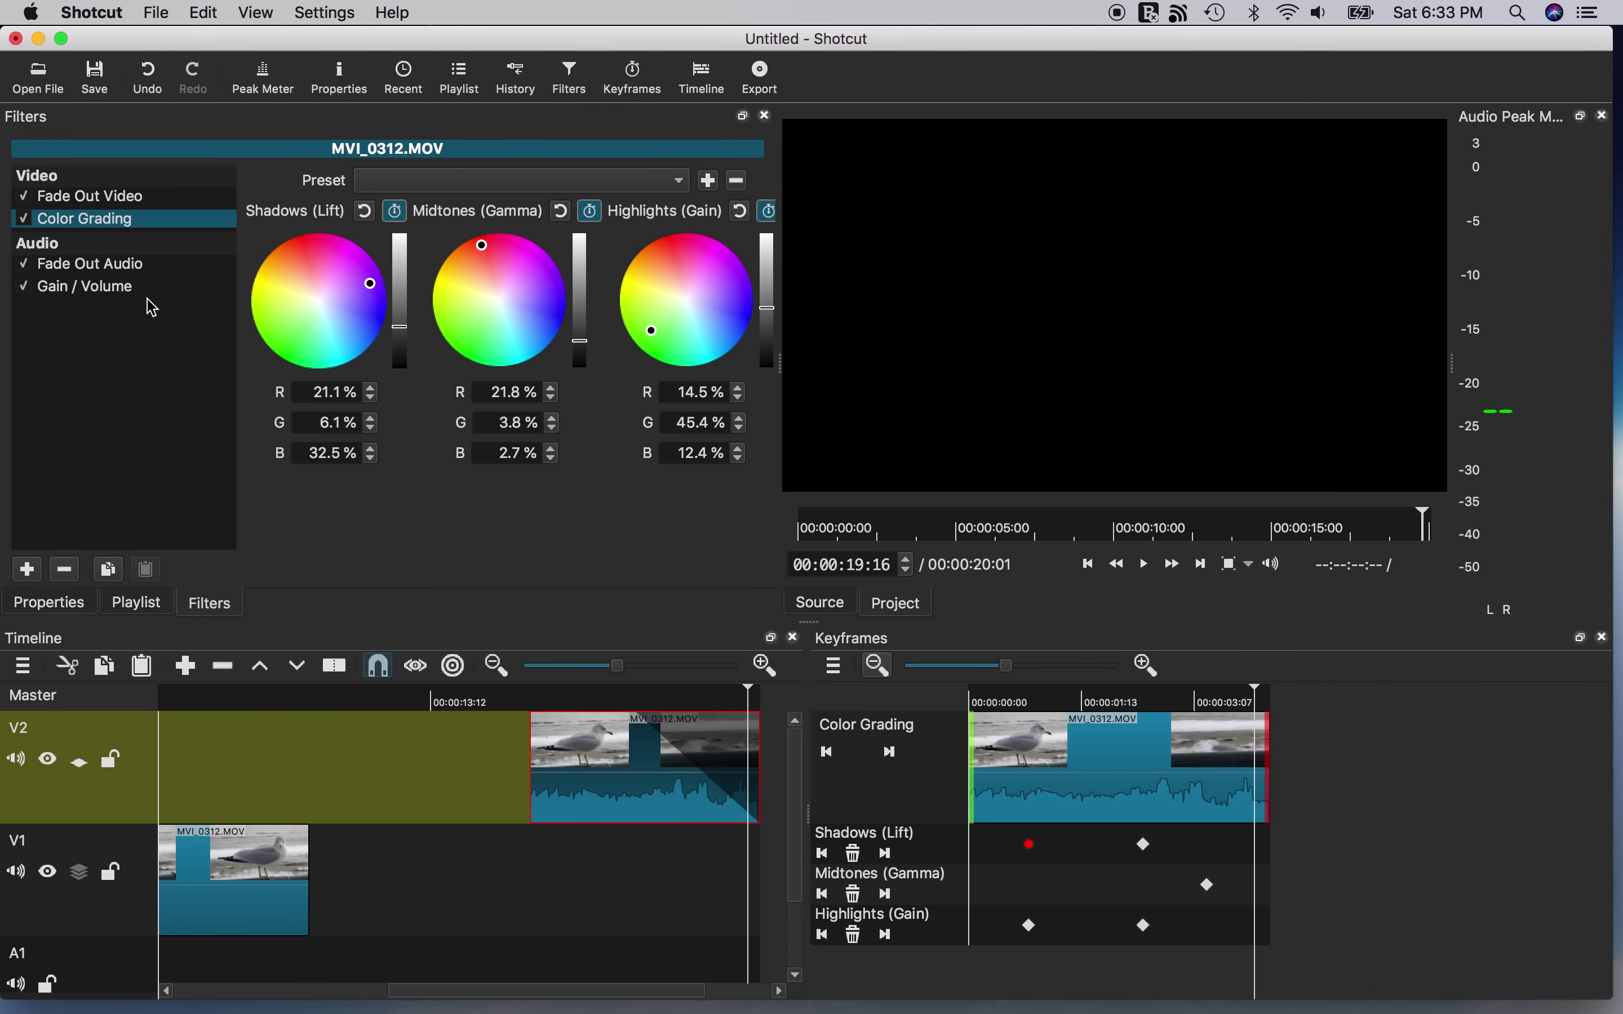
click(1094, 772)
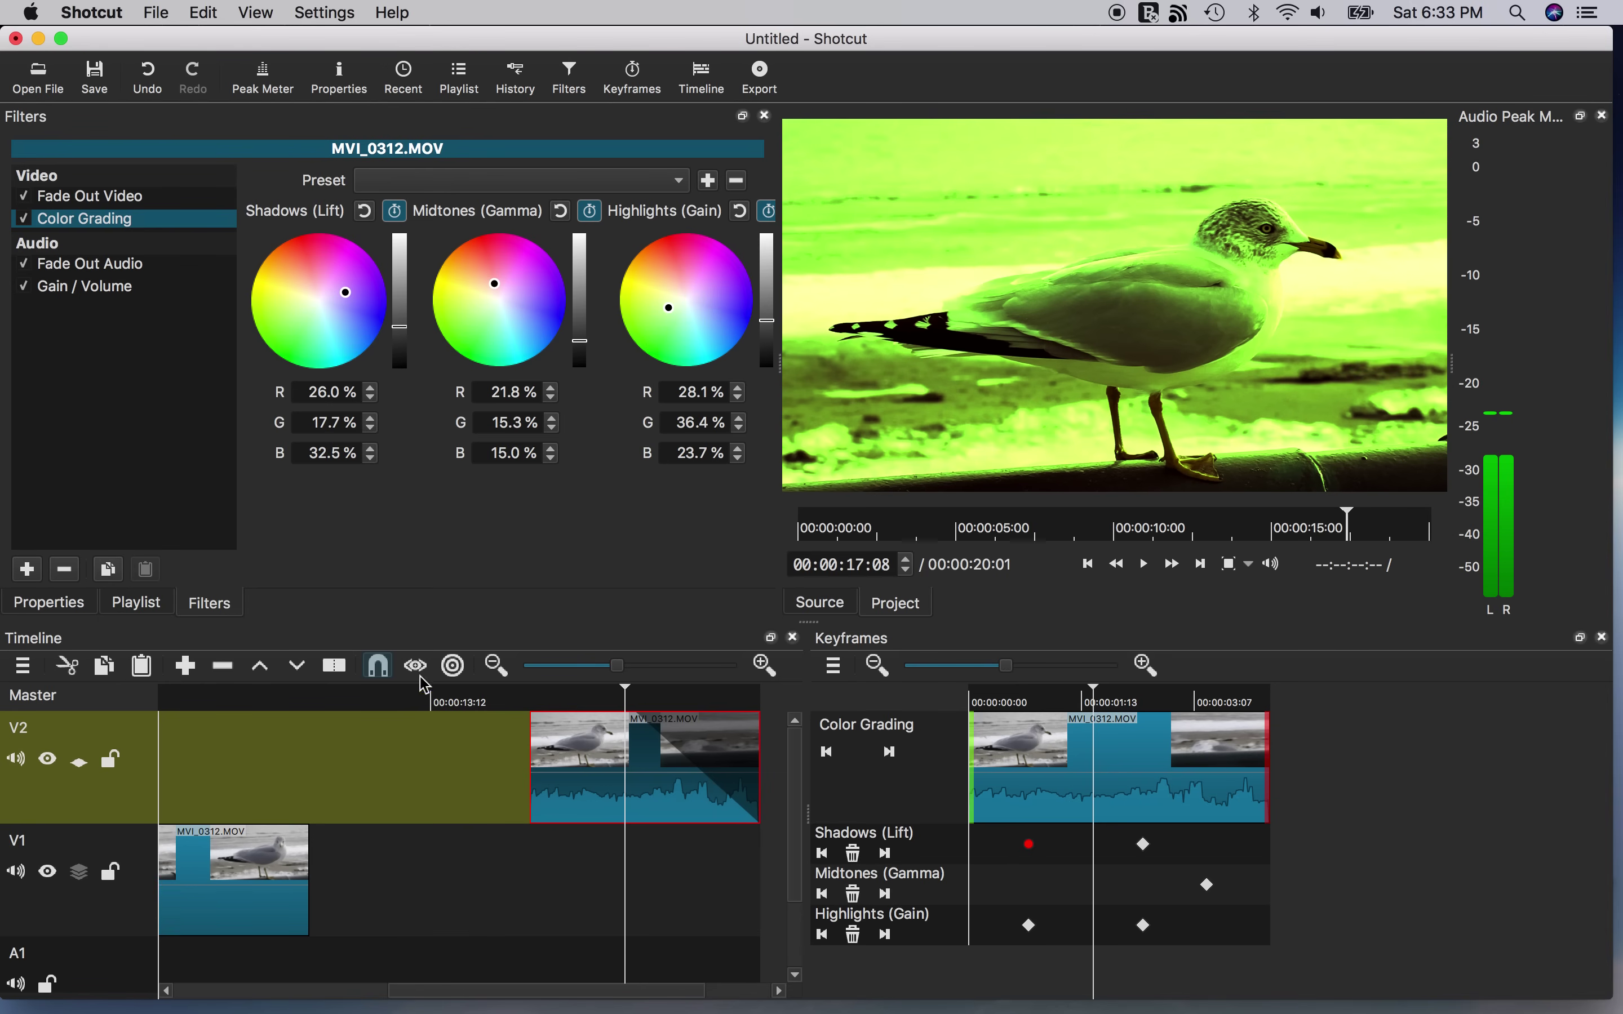
click(27, 569)
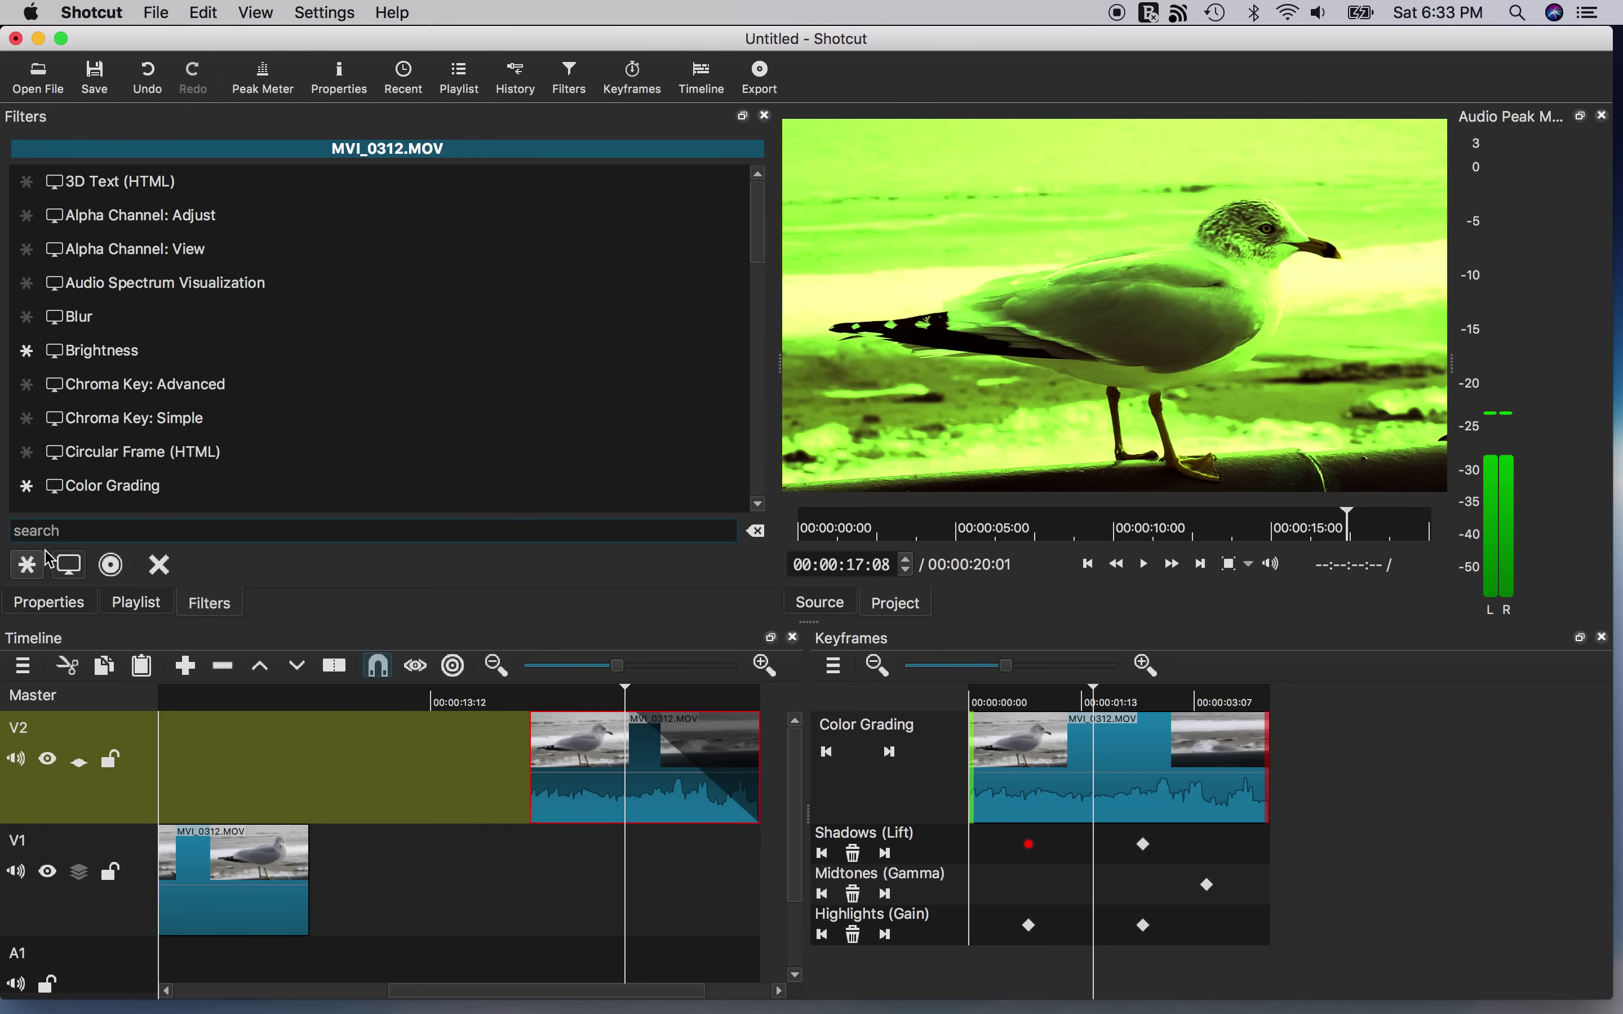
Browse the filter list, switching to audio filters and back to video filters toward Mask
scroll(126, 425, down, 4)
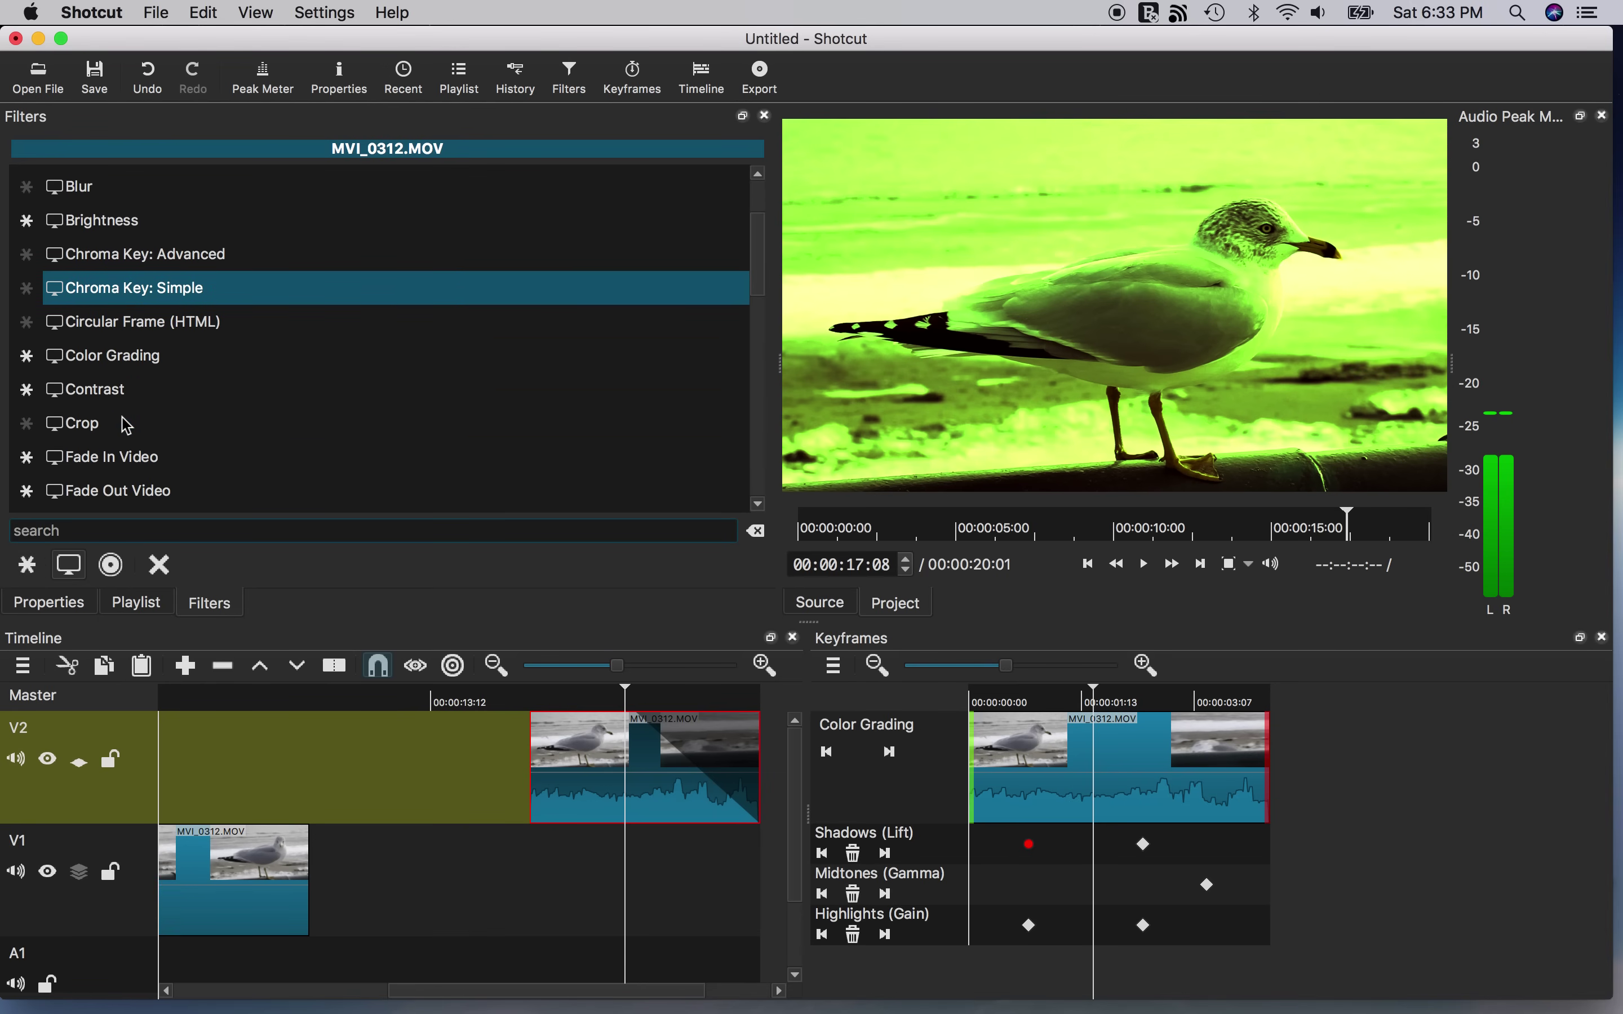
scroll(121, 423, down, 3)
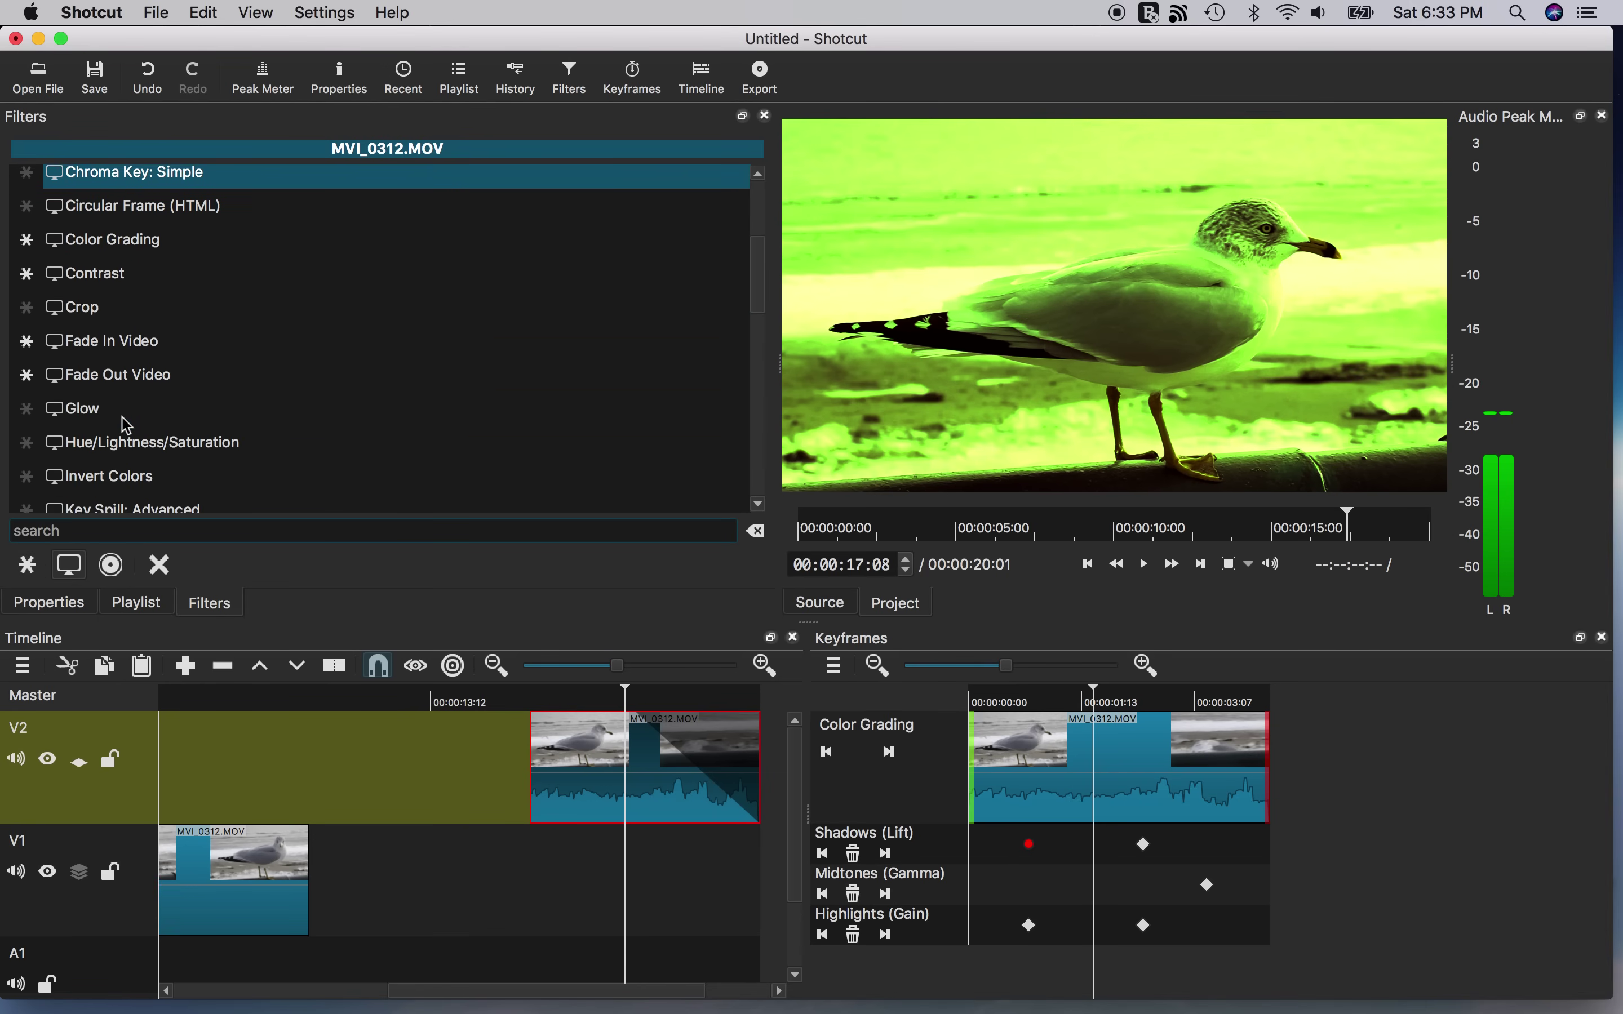
click(125, 567)
scroll(176, 437, down, 3)
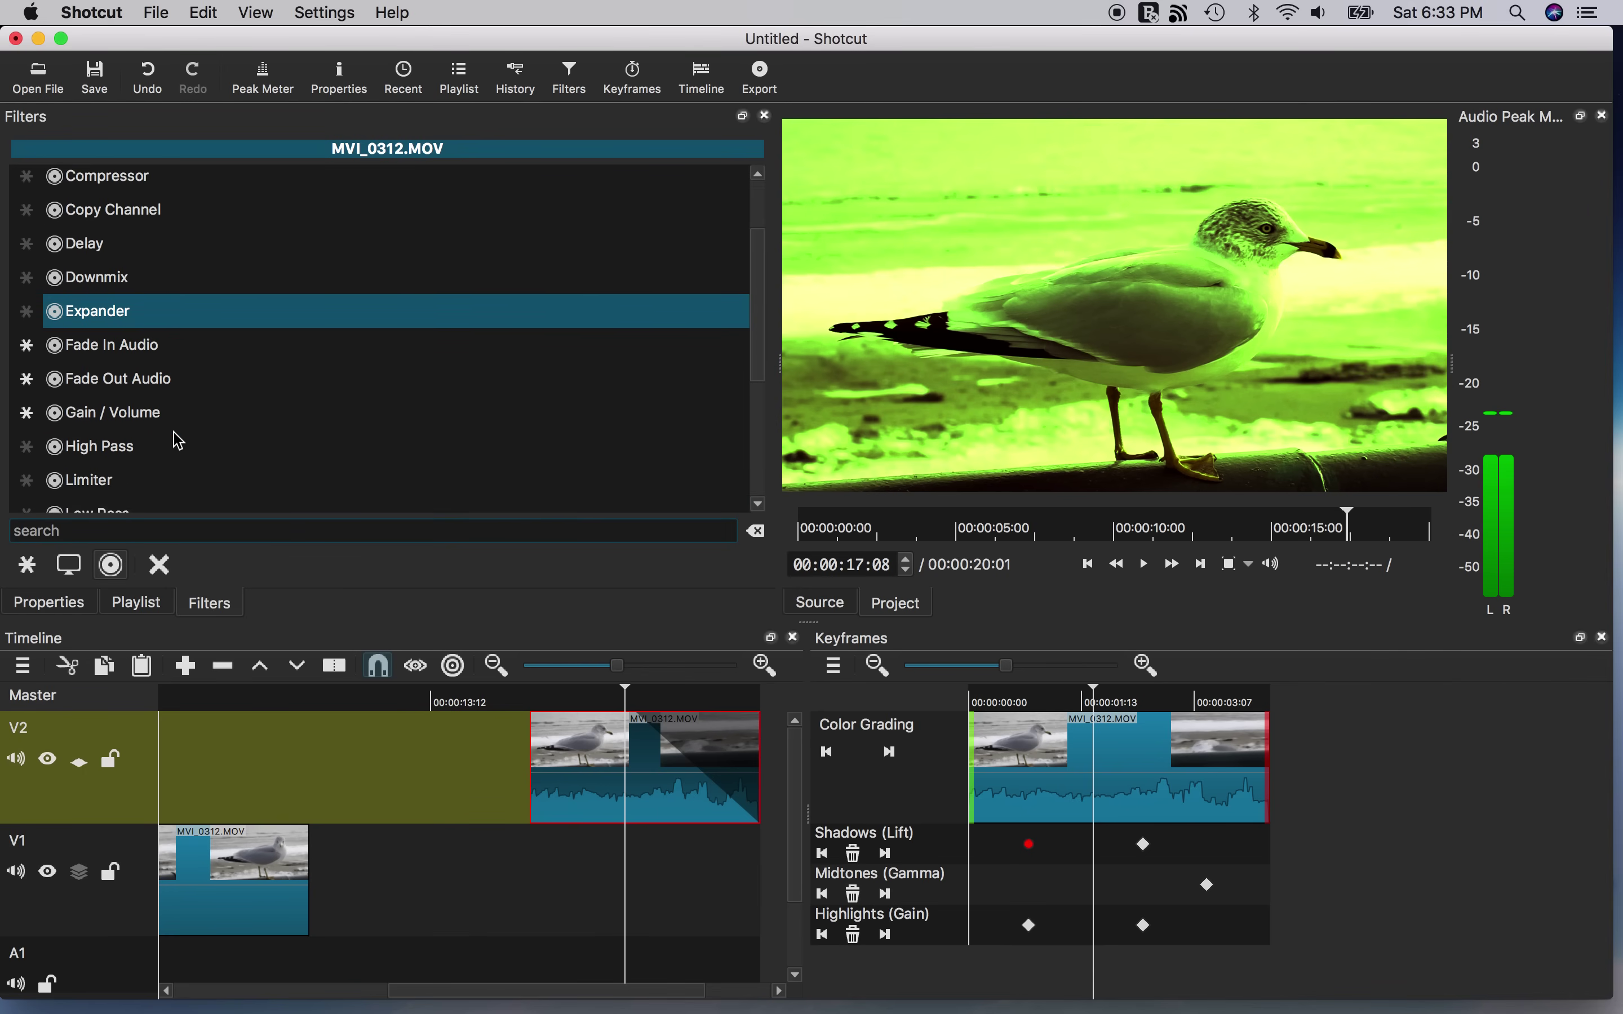
scroll(178, 441, down, 2)
click(75, 566)
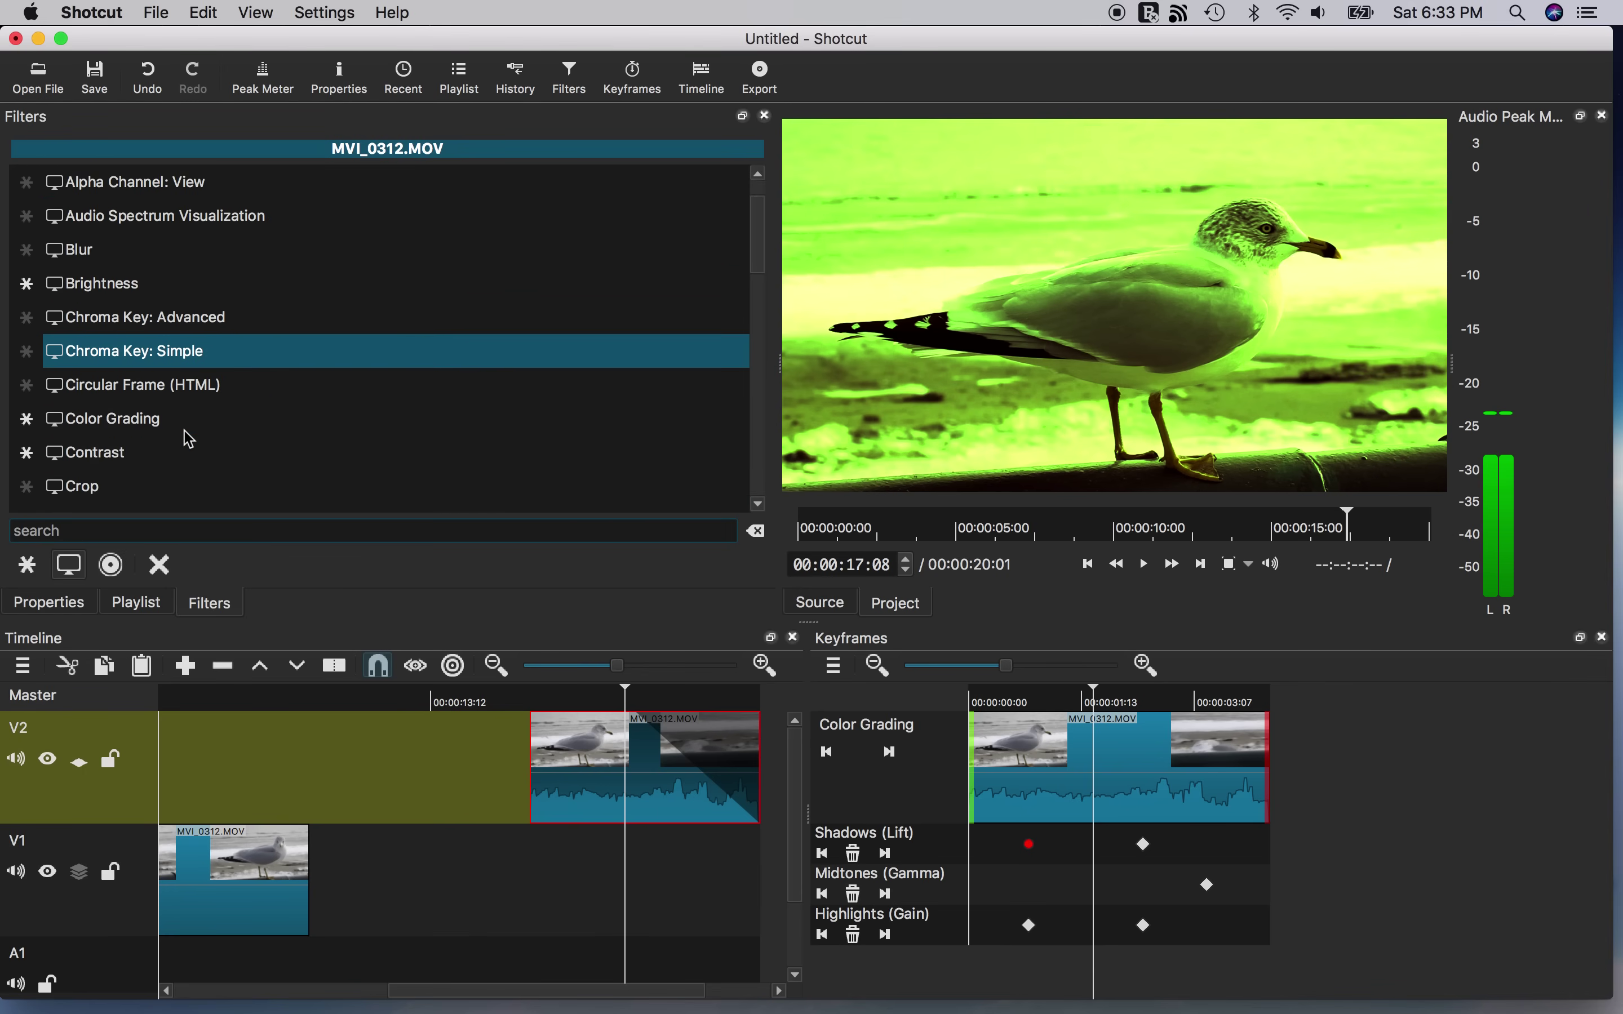
scroll(189, 439, down, 10)
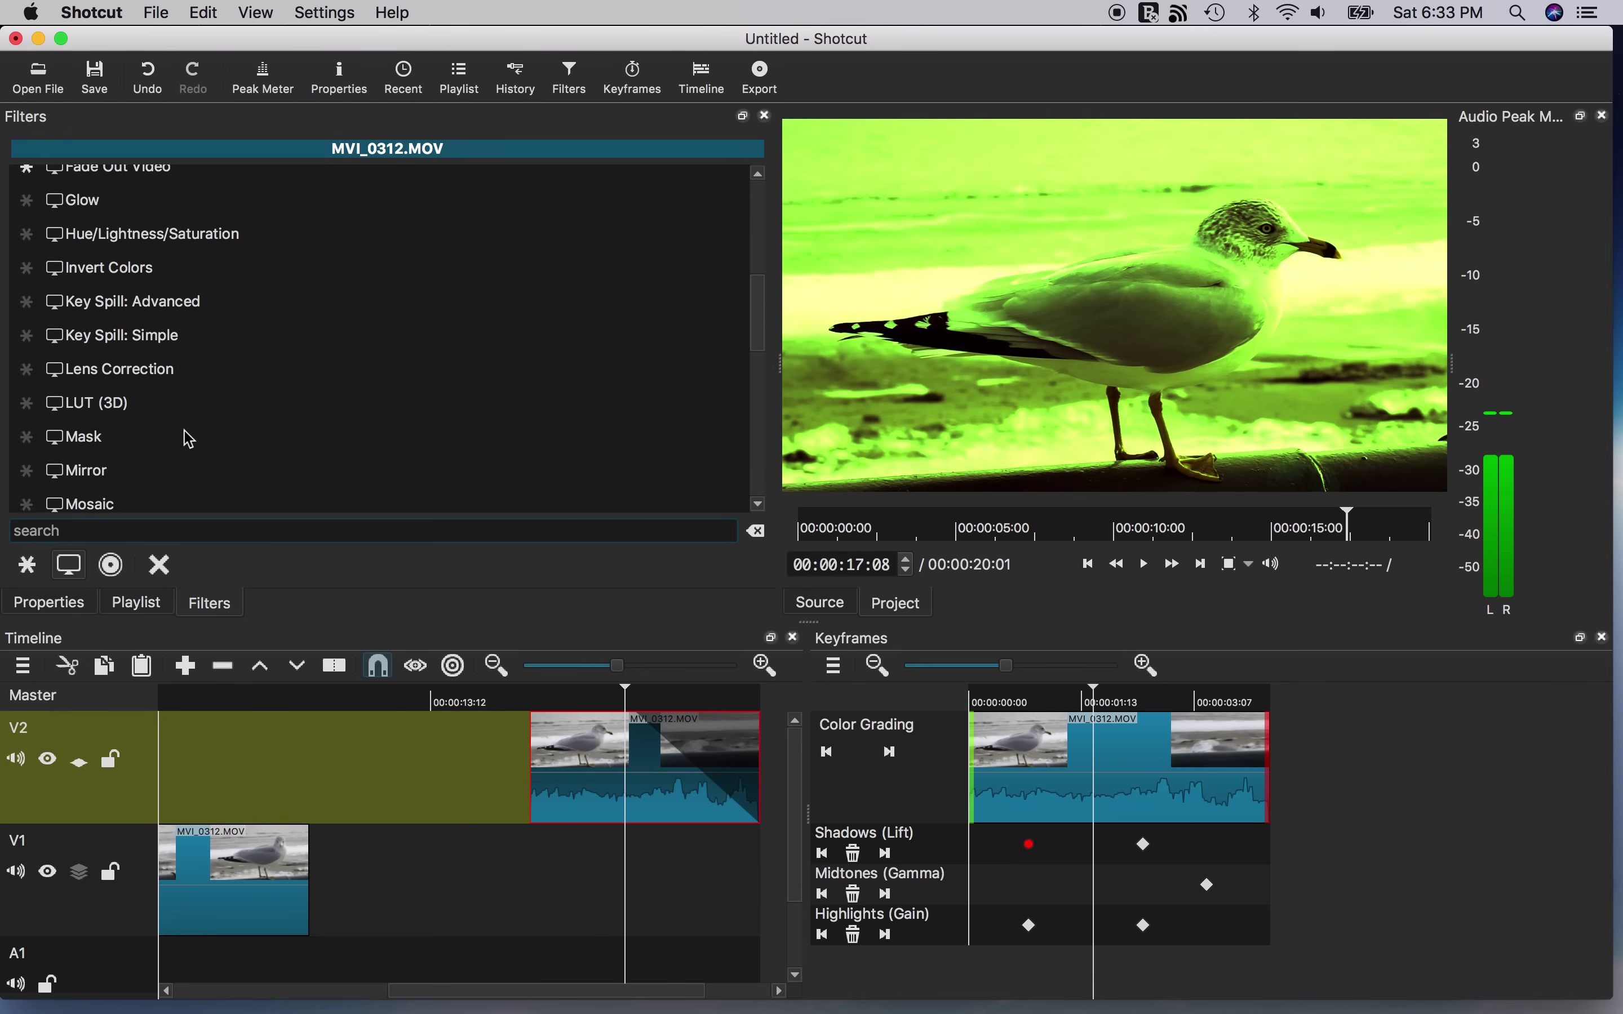
scroll(184, 436, down, 1)
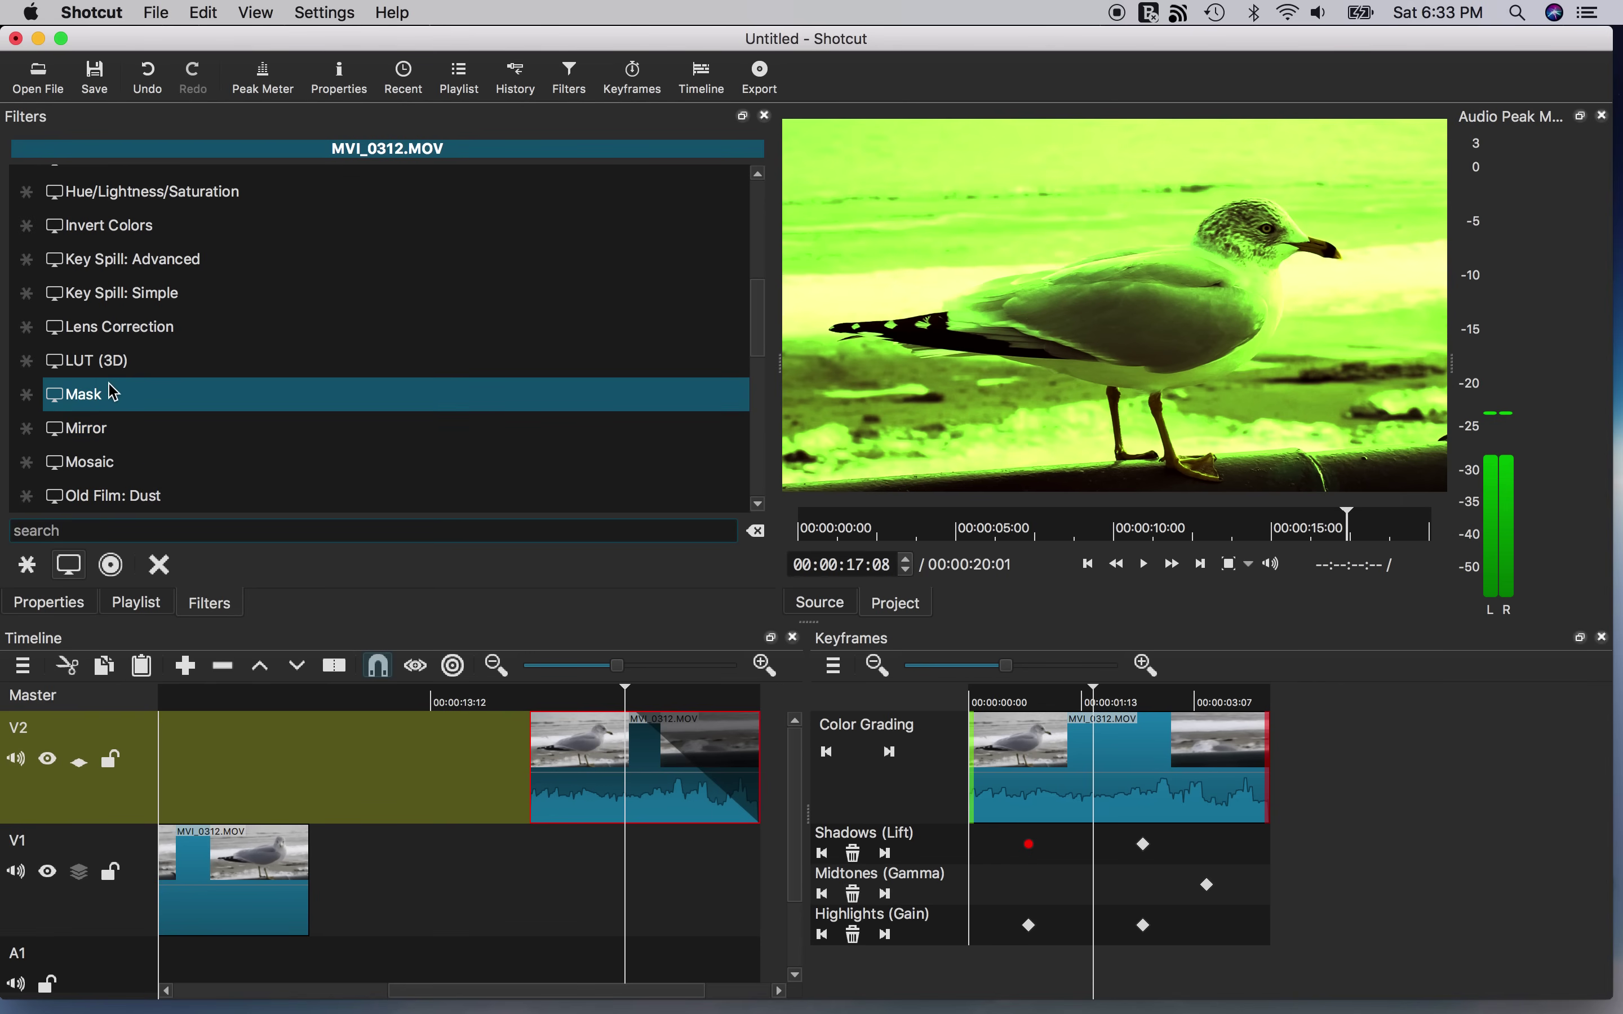
Add a Mask filter and enable keyframes for its position, width and height
click(118, 406)
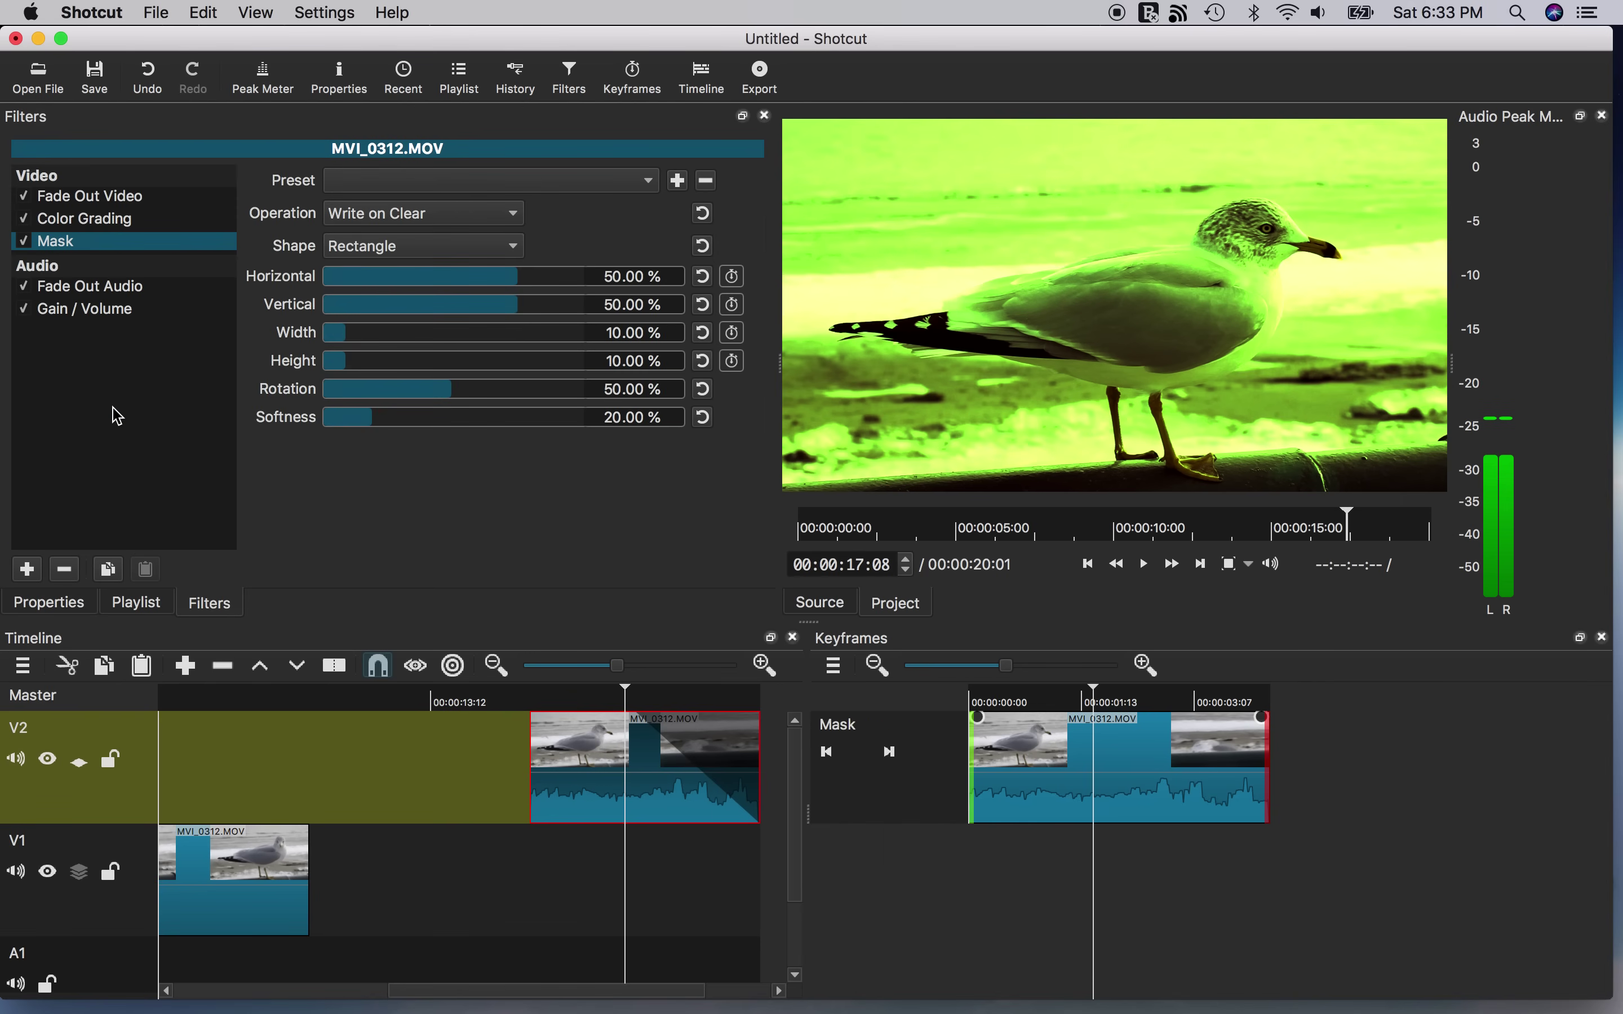
click(733, 277)
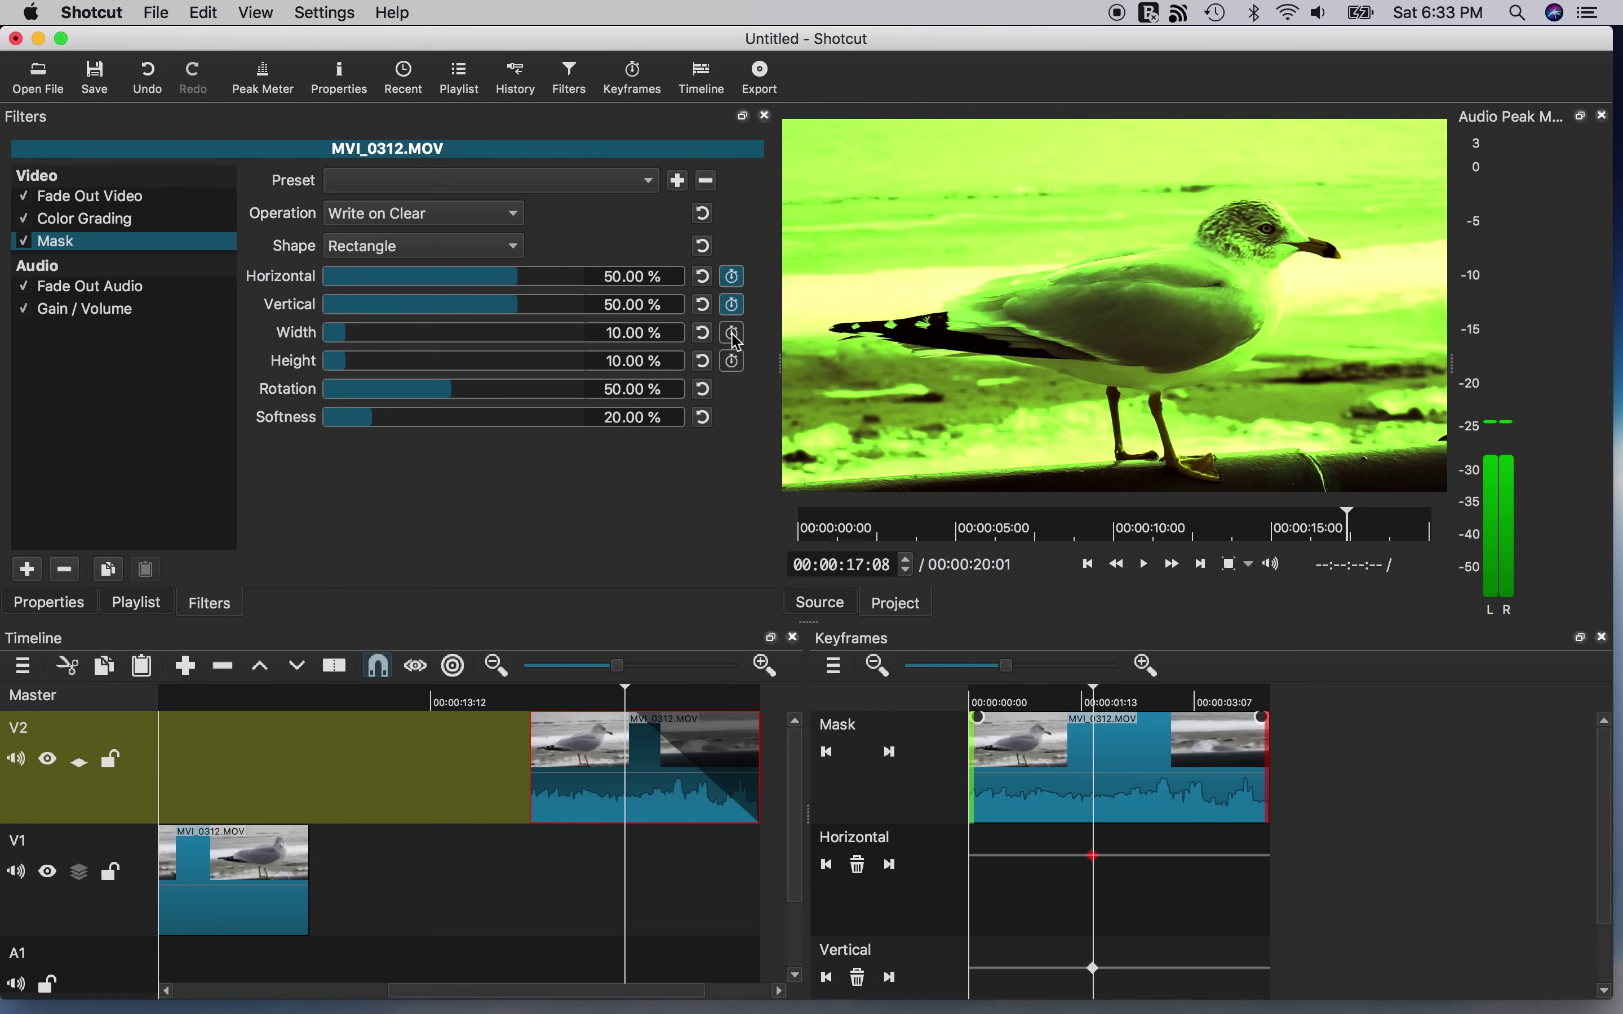
click(733, 334)
click(734, 362)
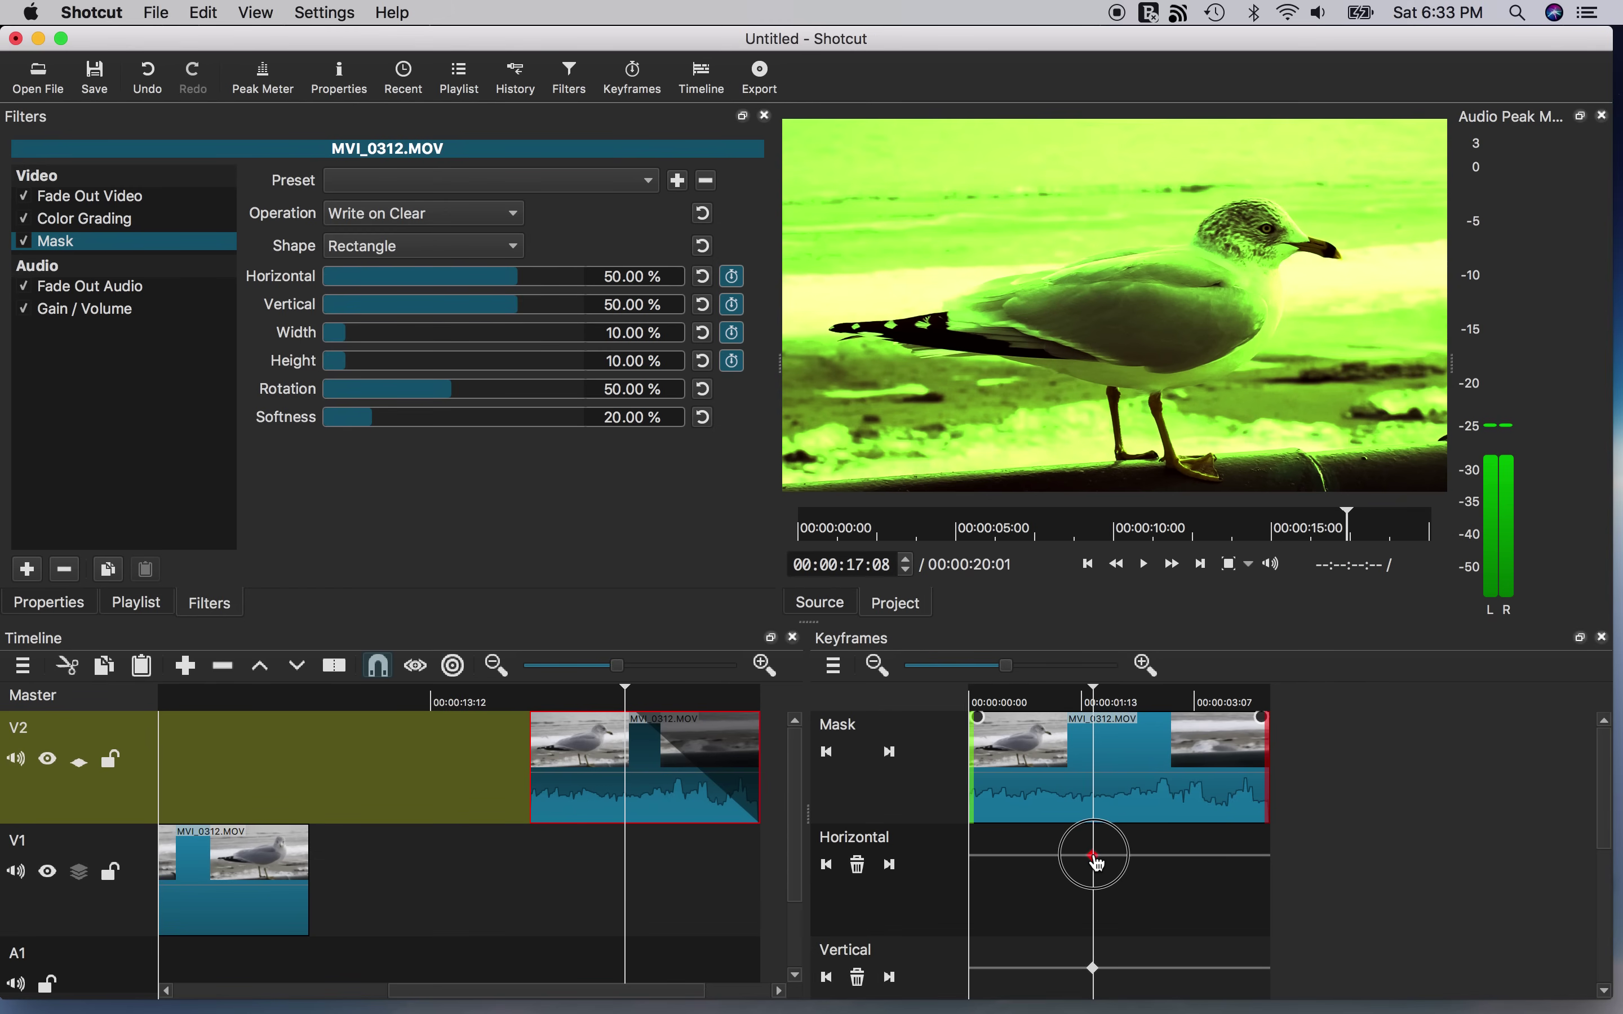
drag(1098, 864, 1088, 924)
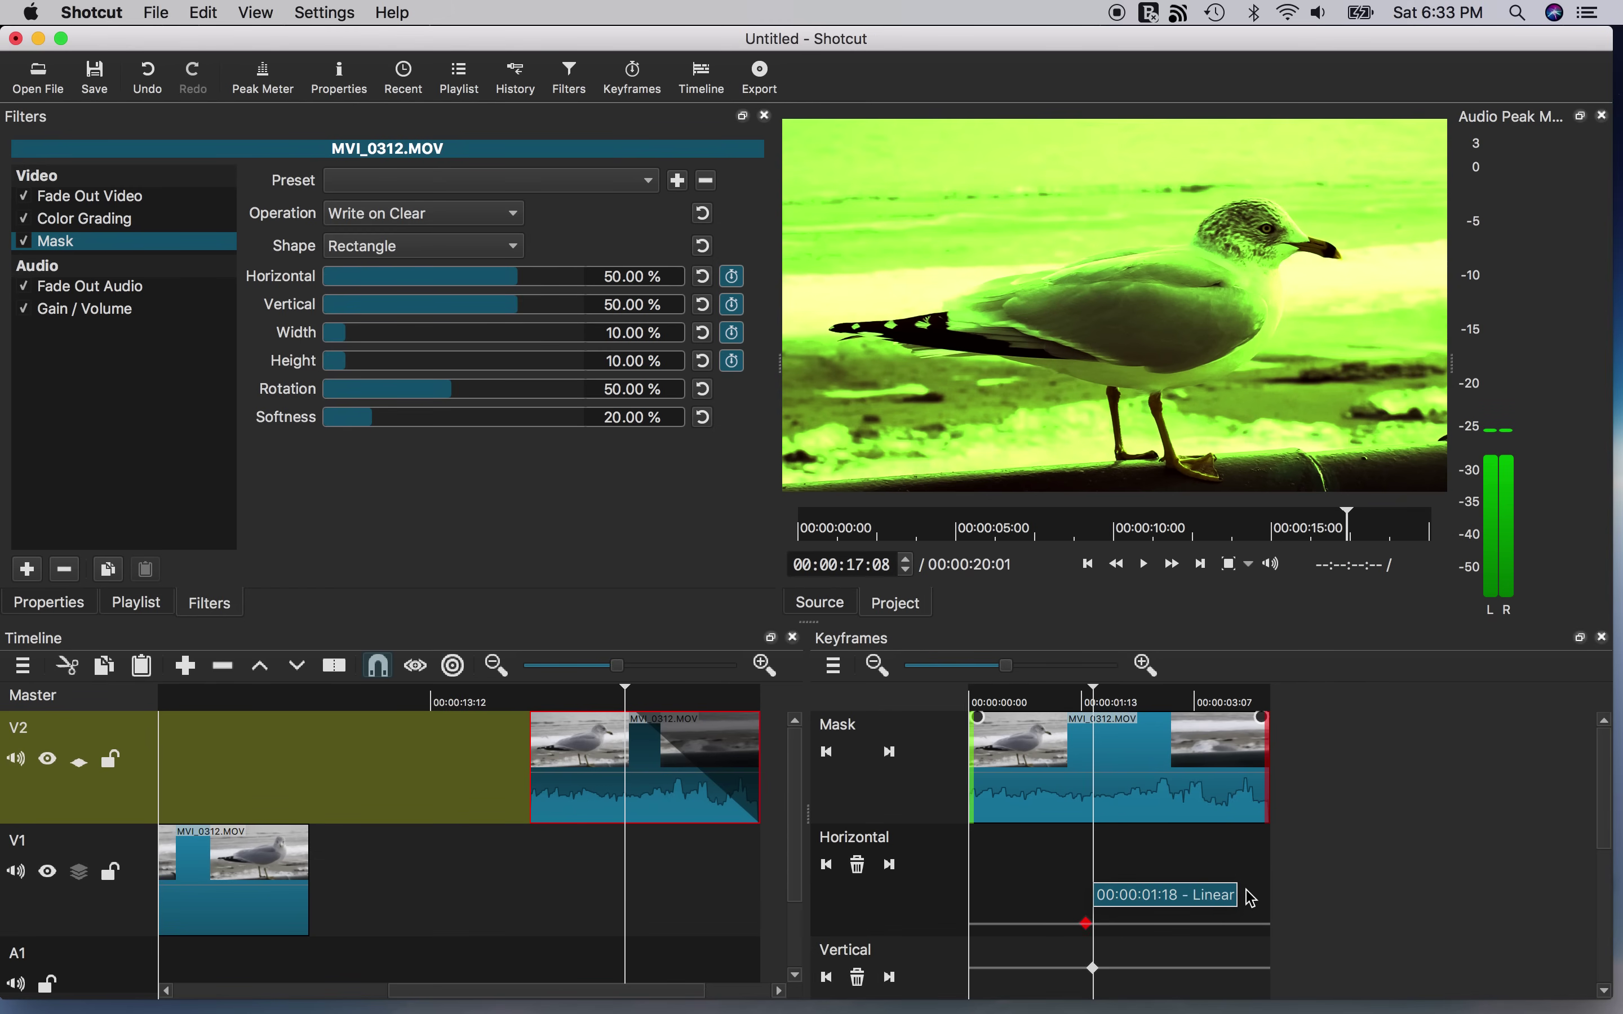
Set the Rectangle mask to about 86% width, 87% height and 88.09% horizontal
click(357, 331)
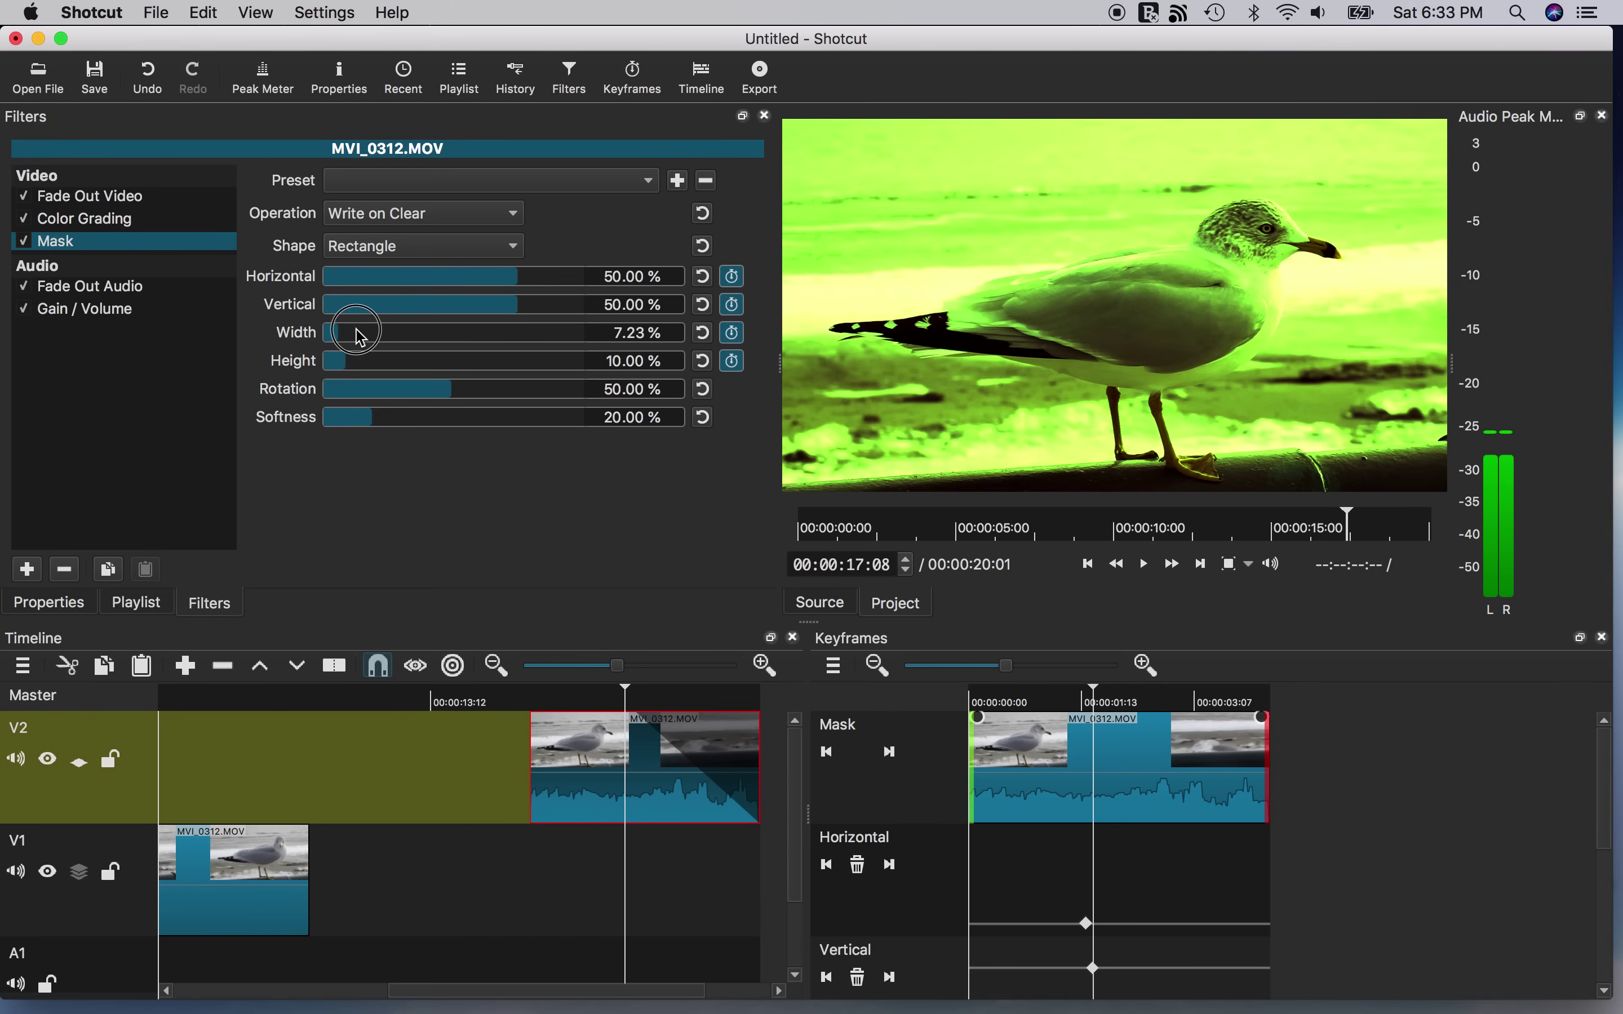
drag(356, 330, 509, 355)
click(396, 357)
drag(399, 364, 557, 381)
click(469, 247)
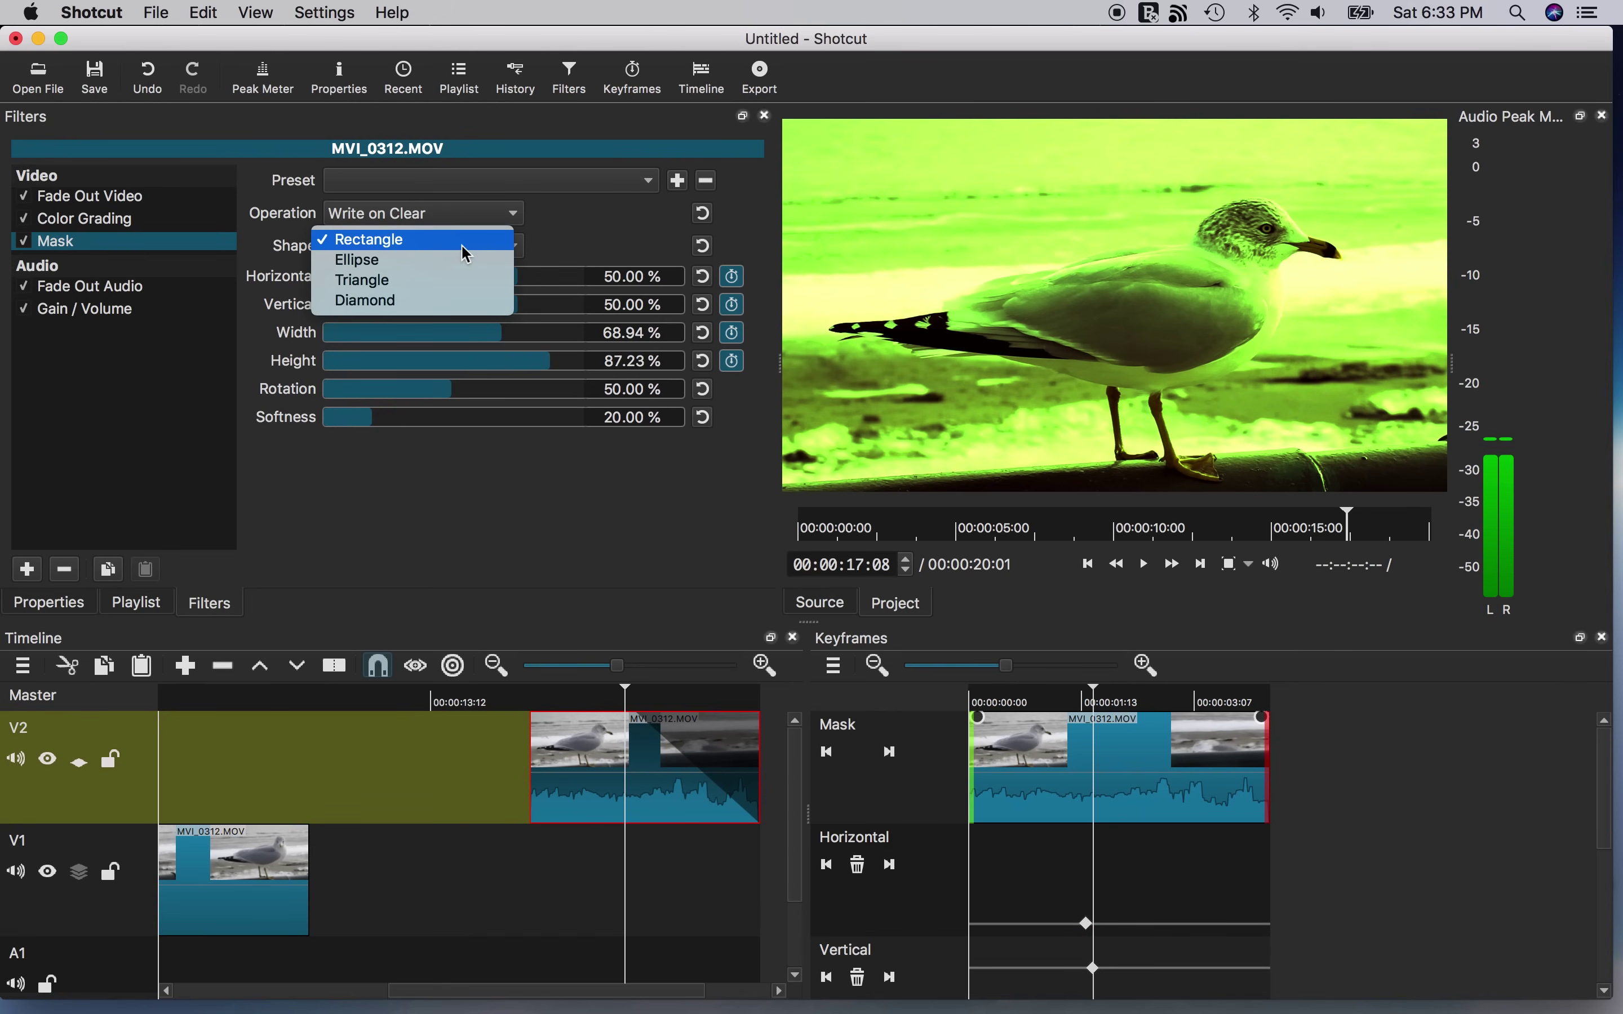
click(467, 255)
drag(530, 277, 556, 347)
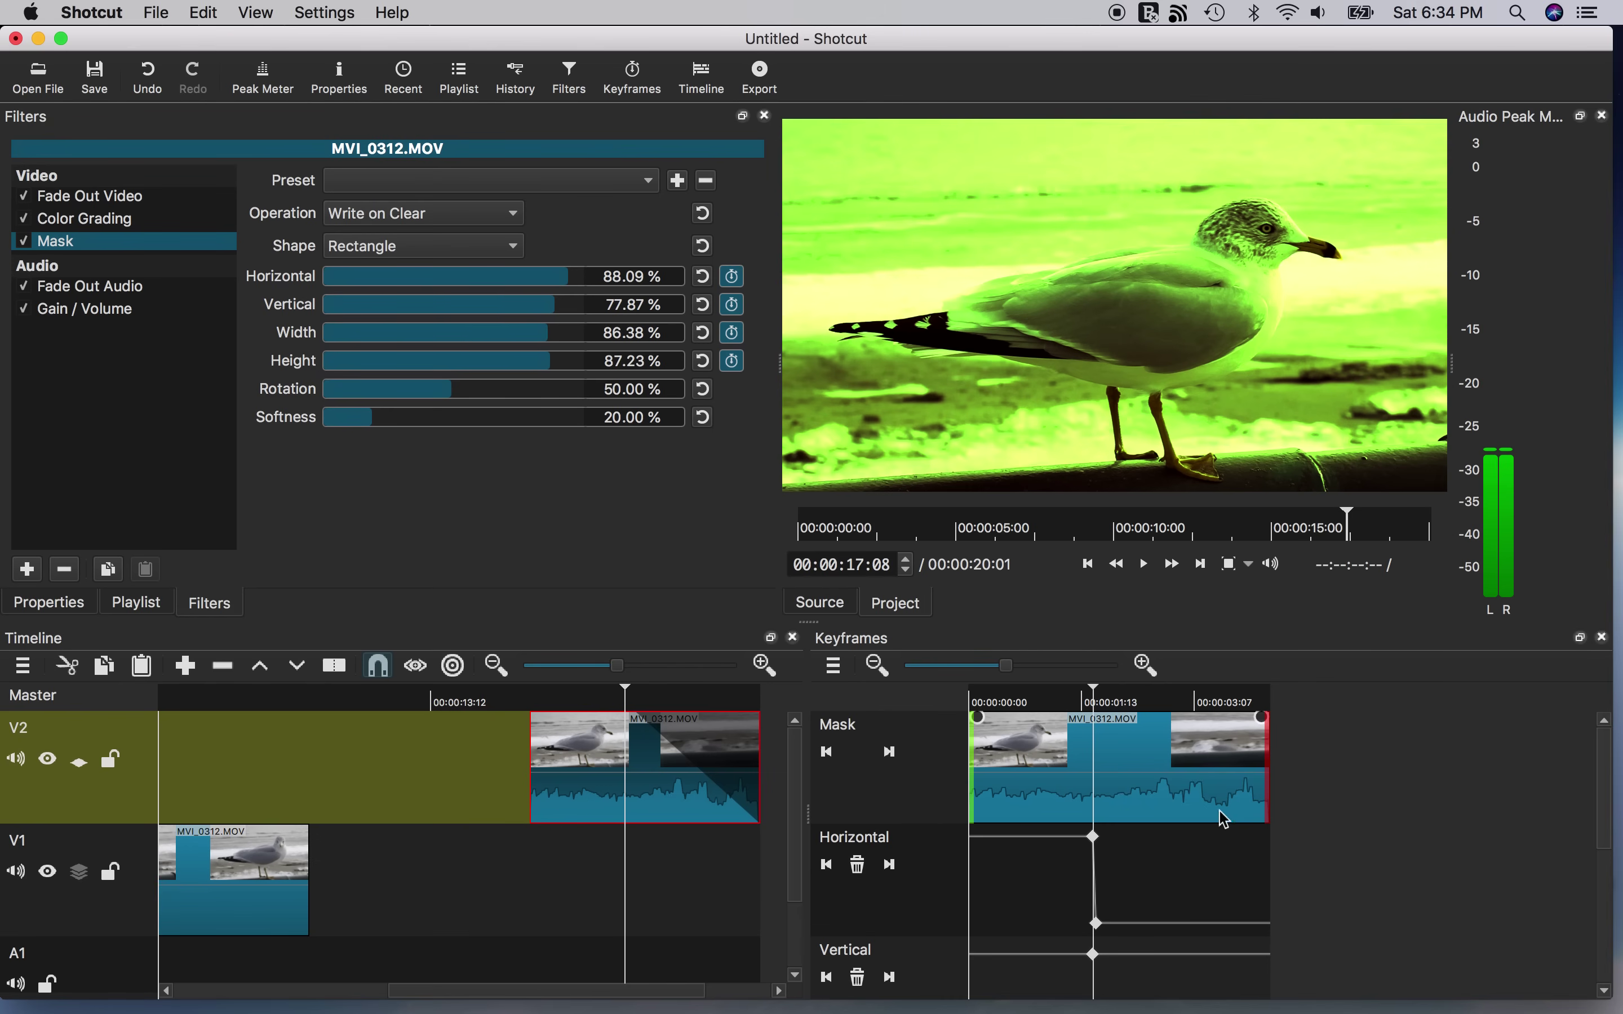
scroll(1361, 841, down, 5)
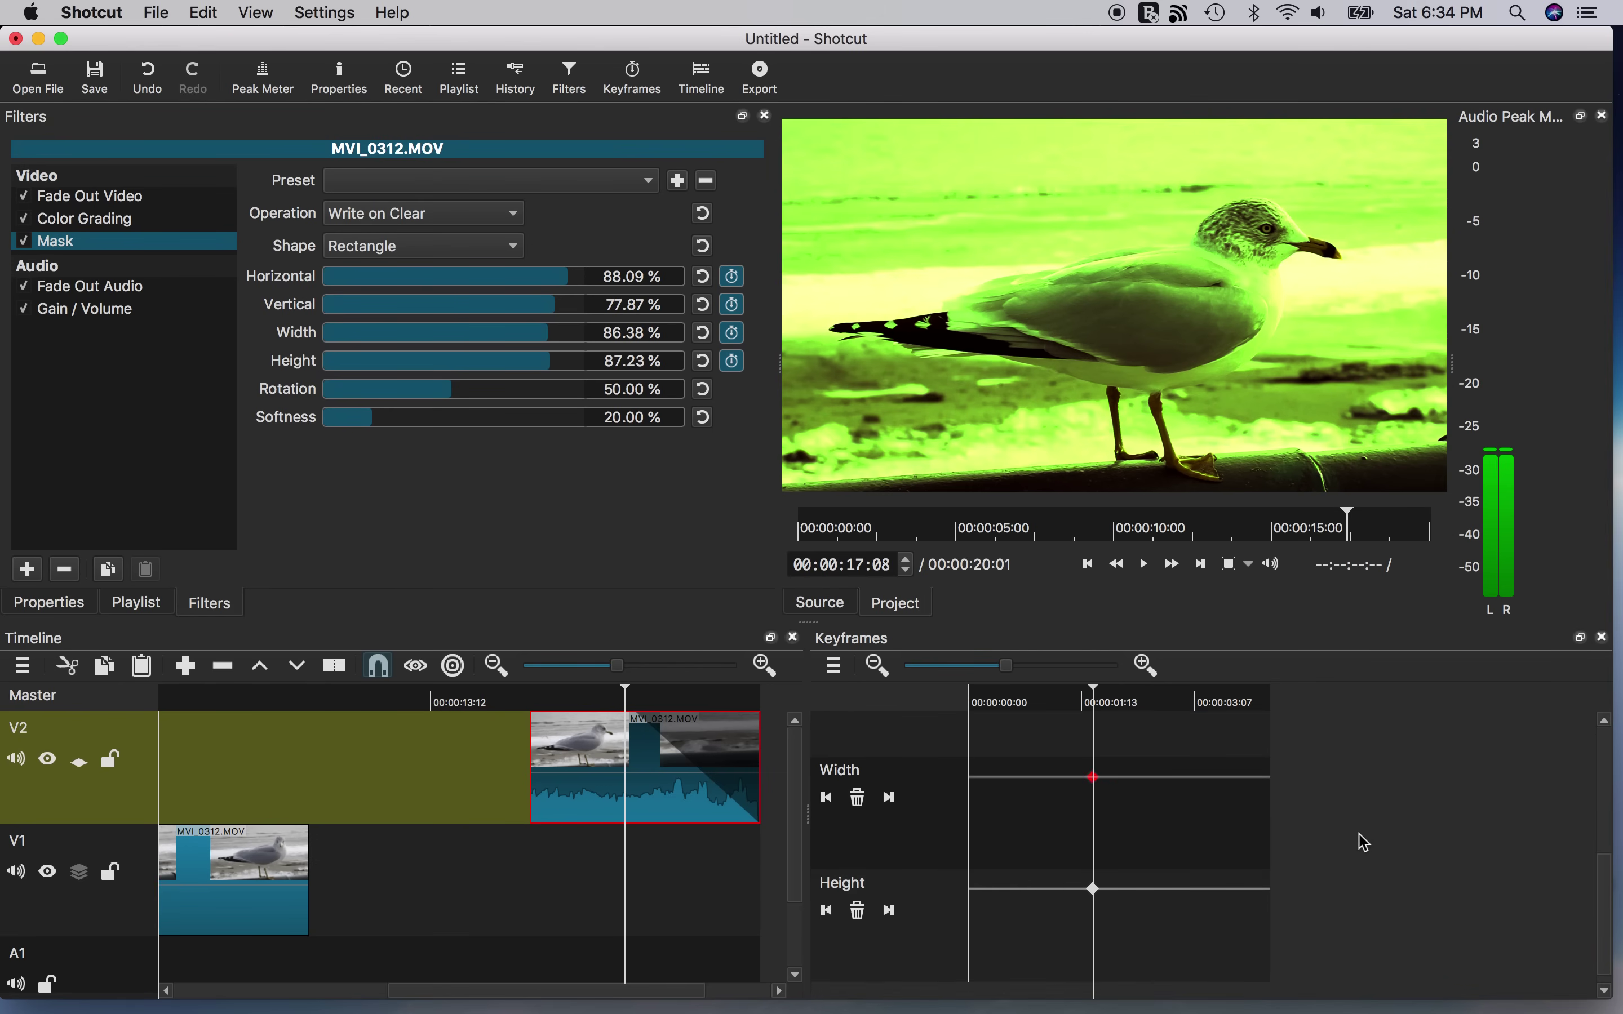
Turn on timeline preview scrubbing and return to the Color Grading settings
scroll(1361, 842, up, 5)
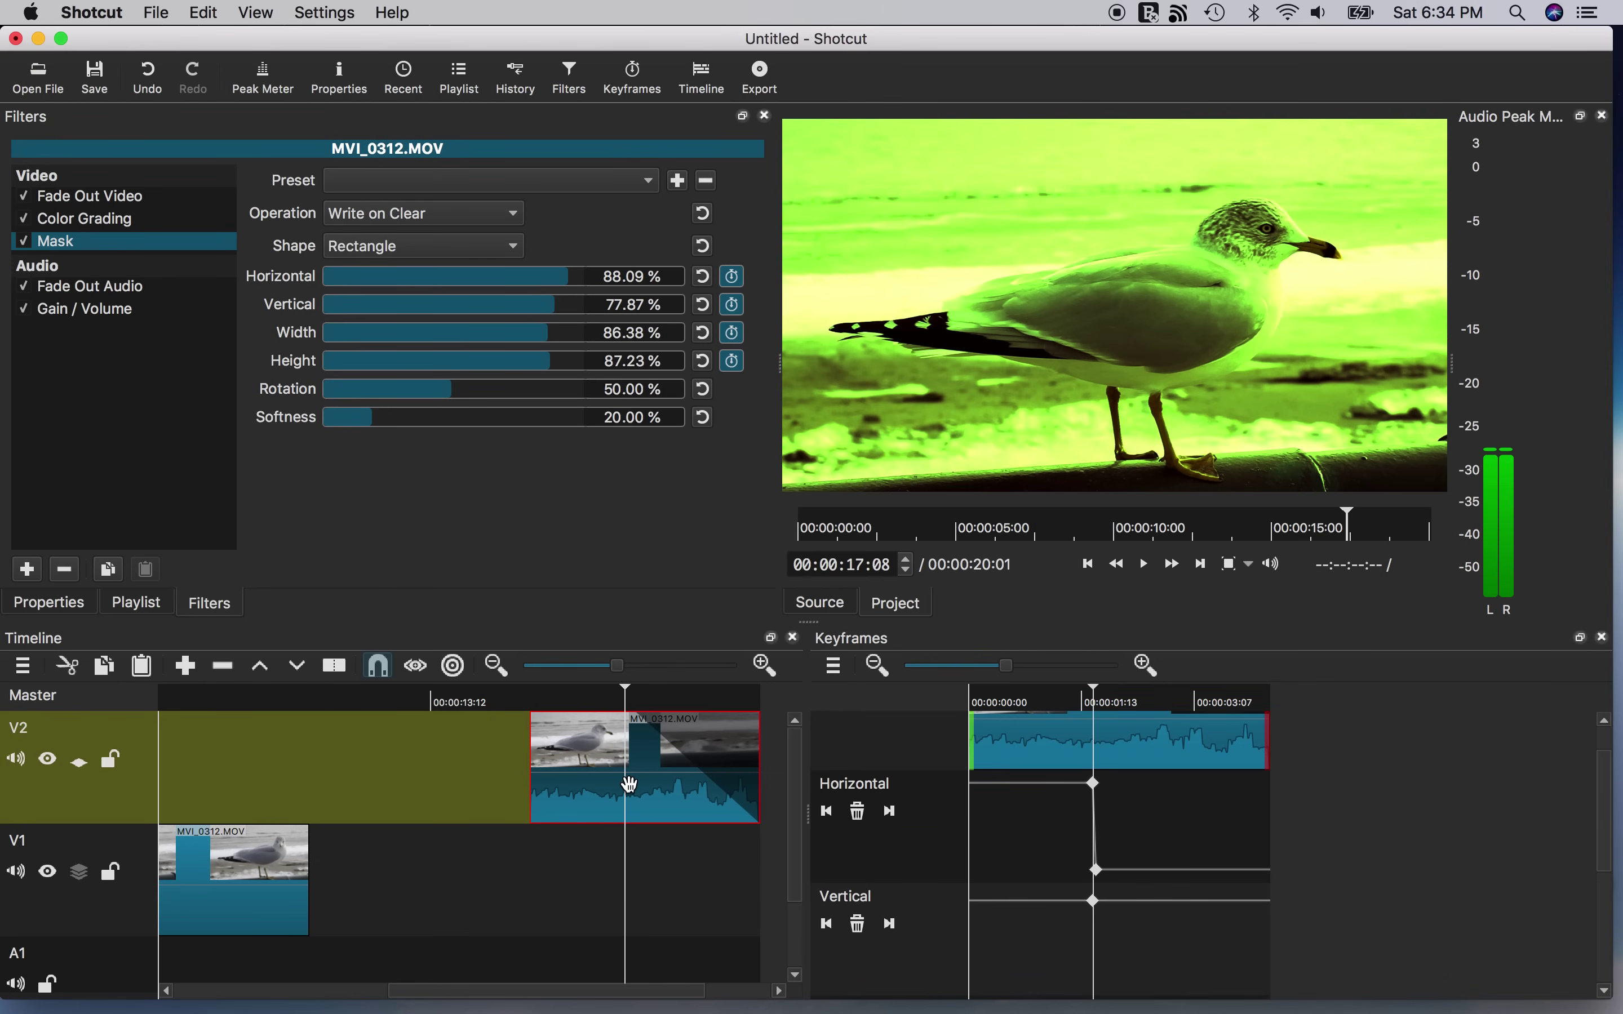
click(415, 666)
click(79, 219)
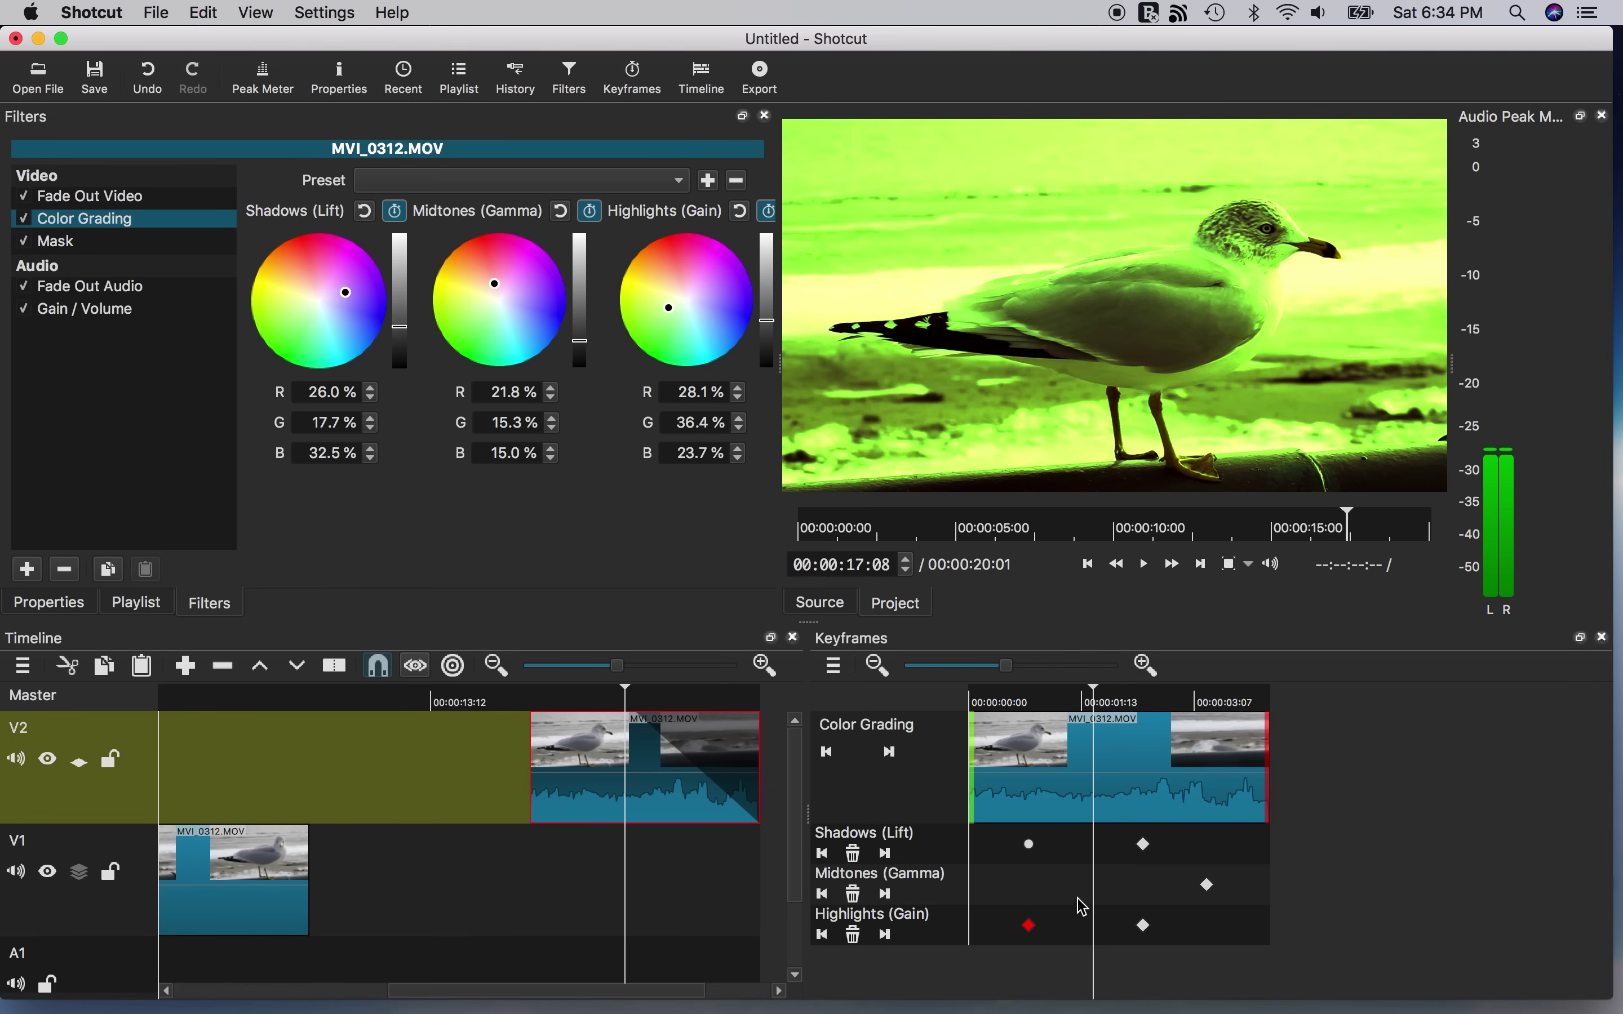
Inspect Fade Out Audio, Gain / Volume, Fade Out Video, Color Grading and Mask, then close Keyframes
click(95, 287)
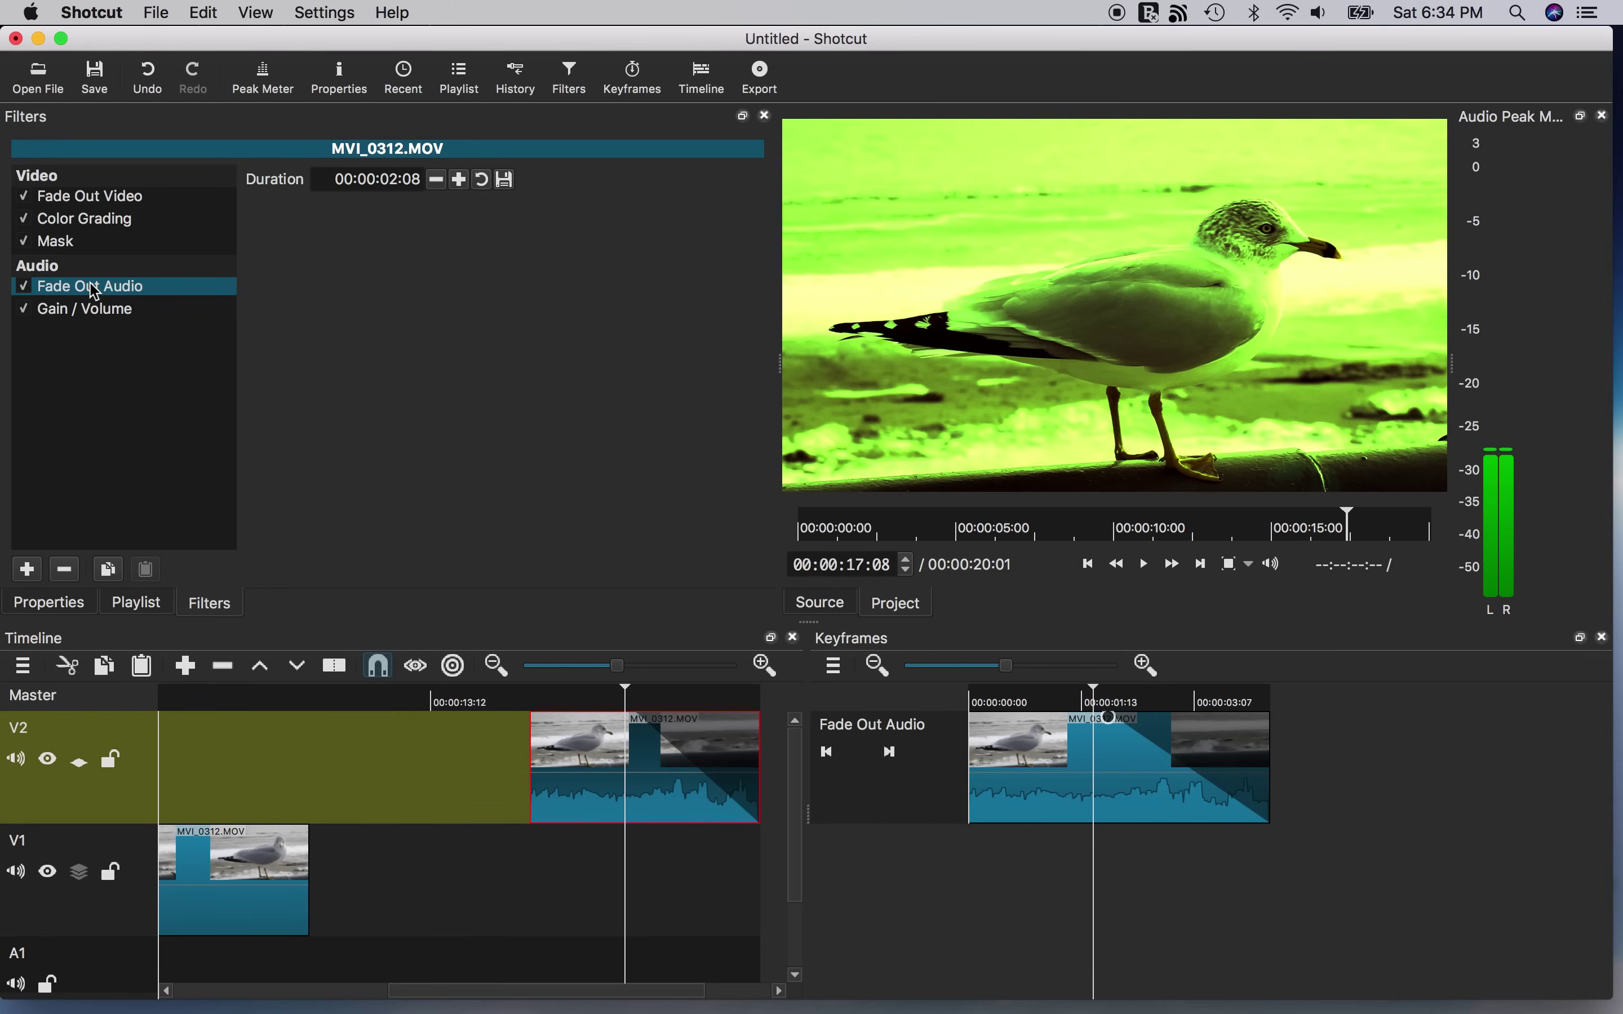
click(95, 308)
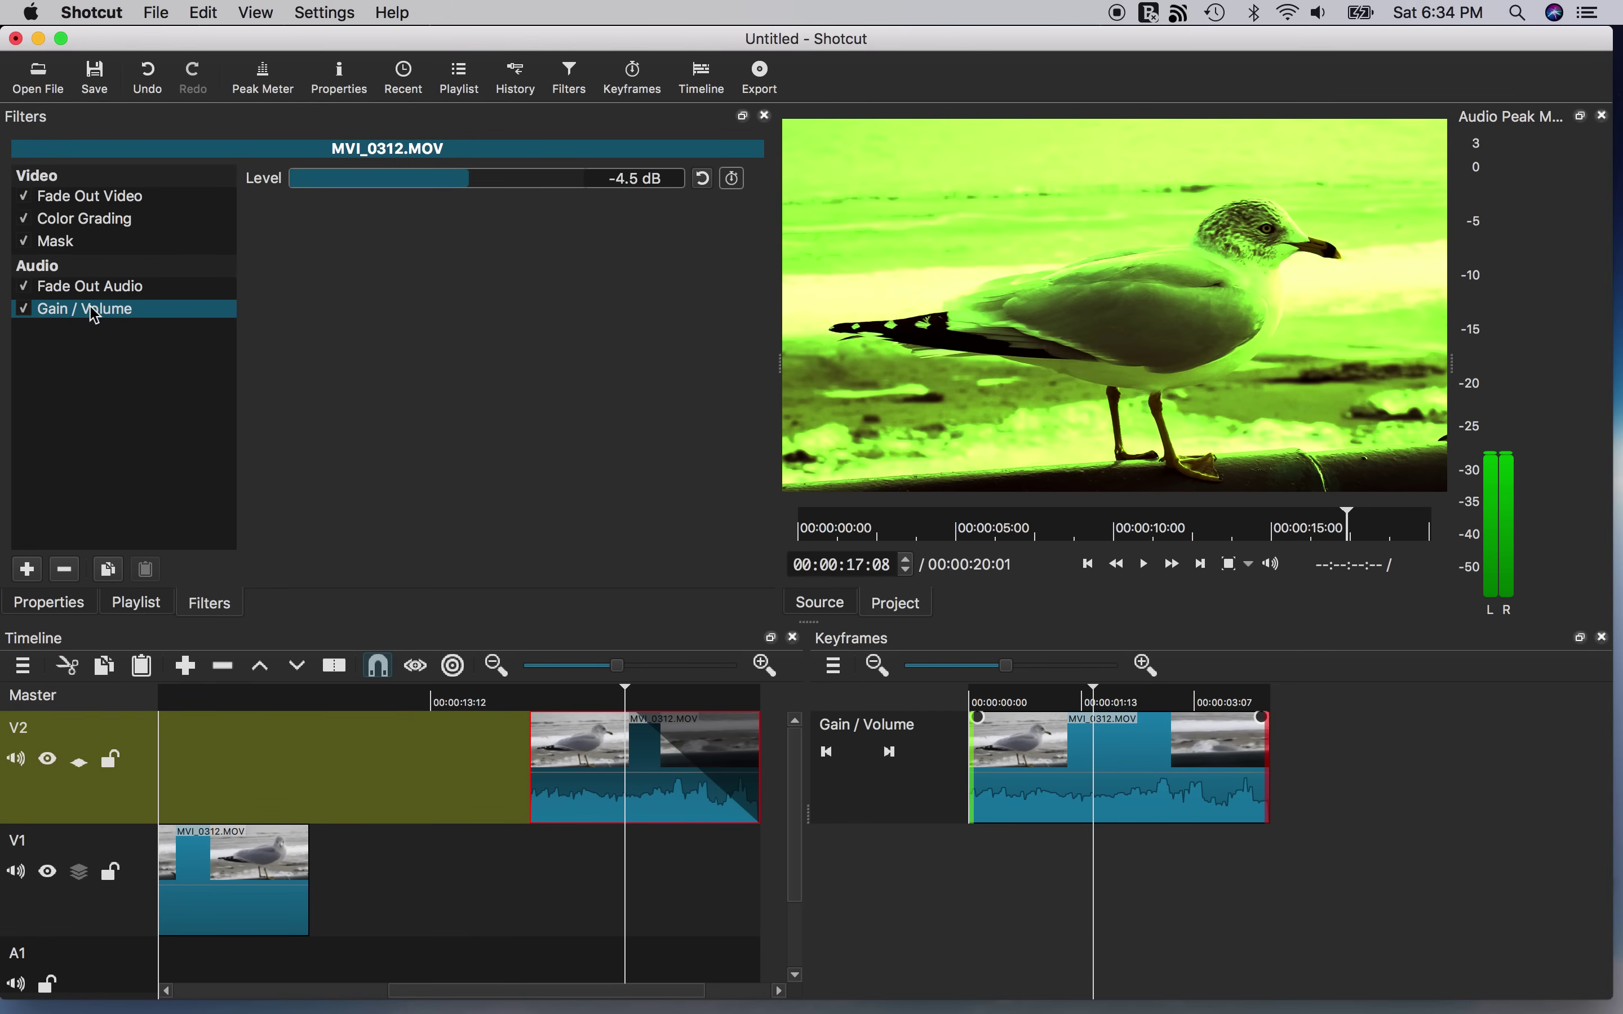
click(98, 199)
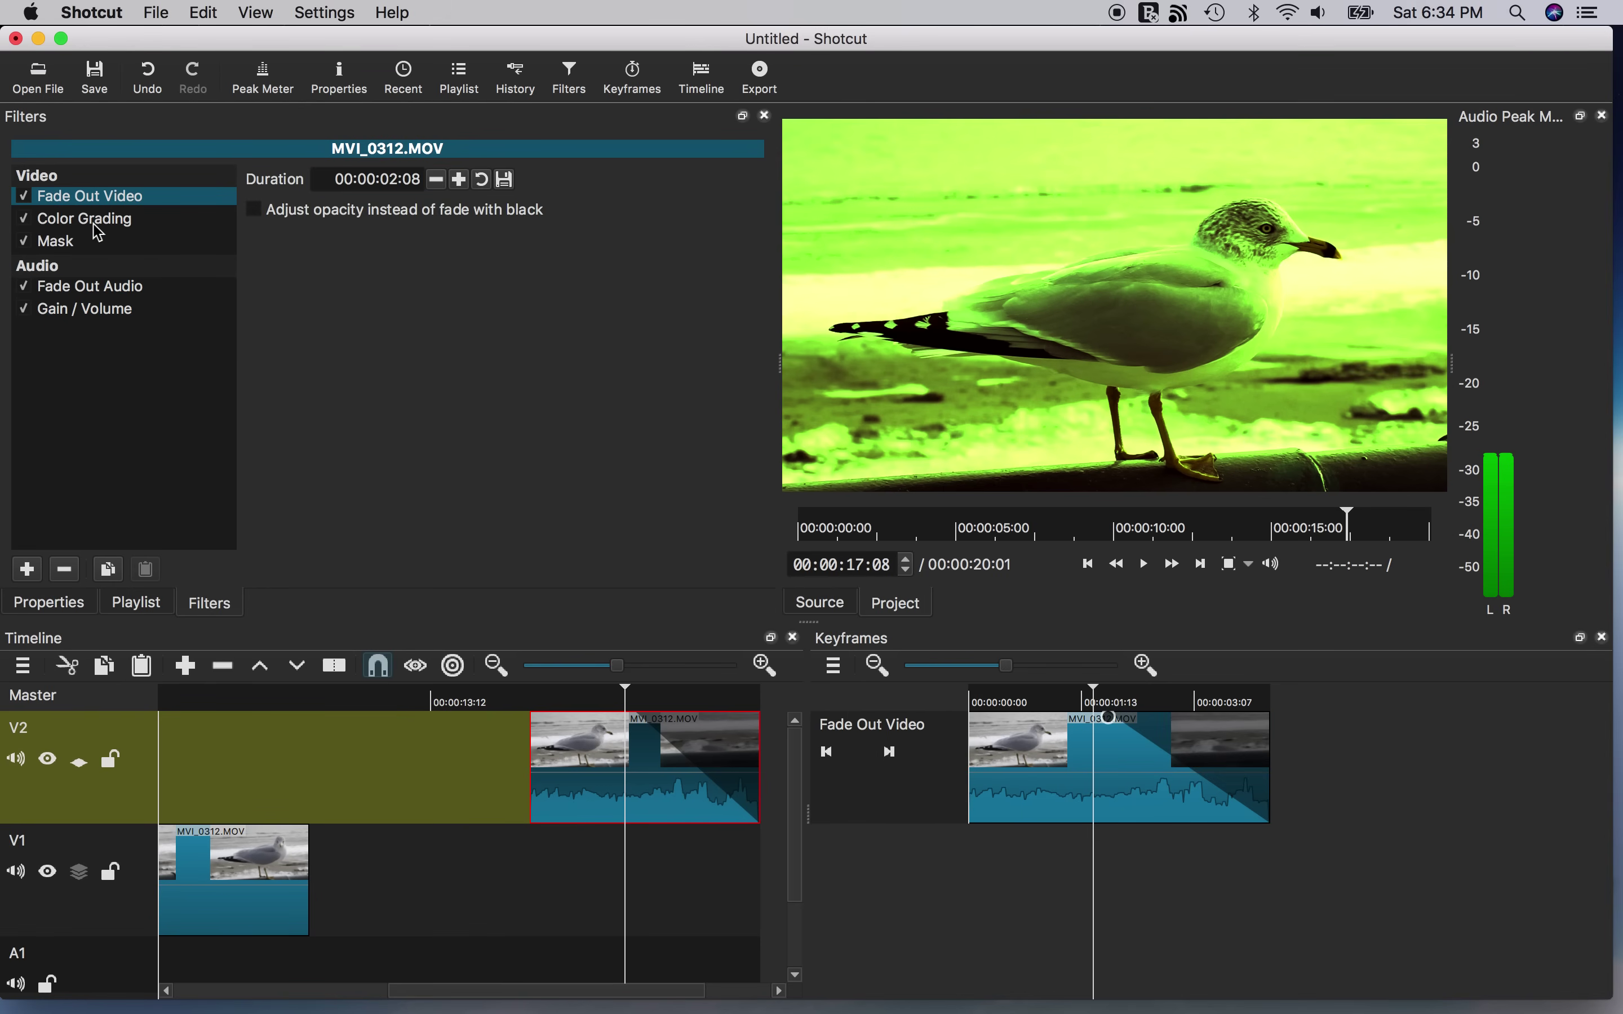
click(95, 220)
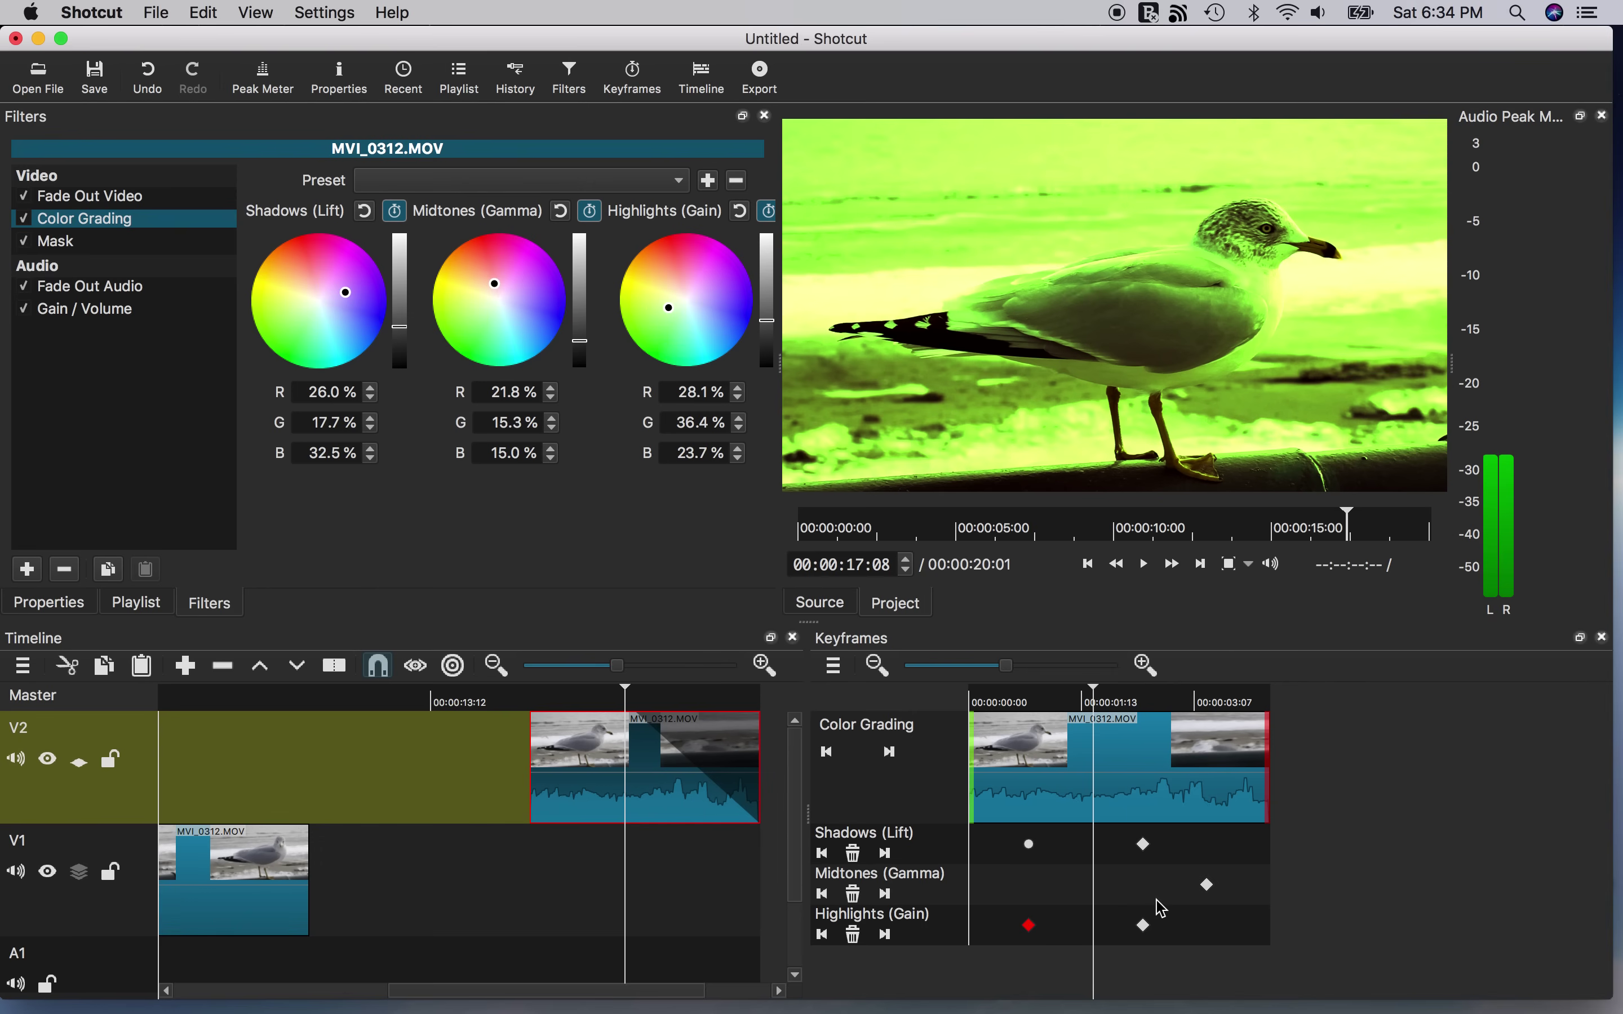
click(67, 240)
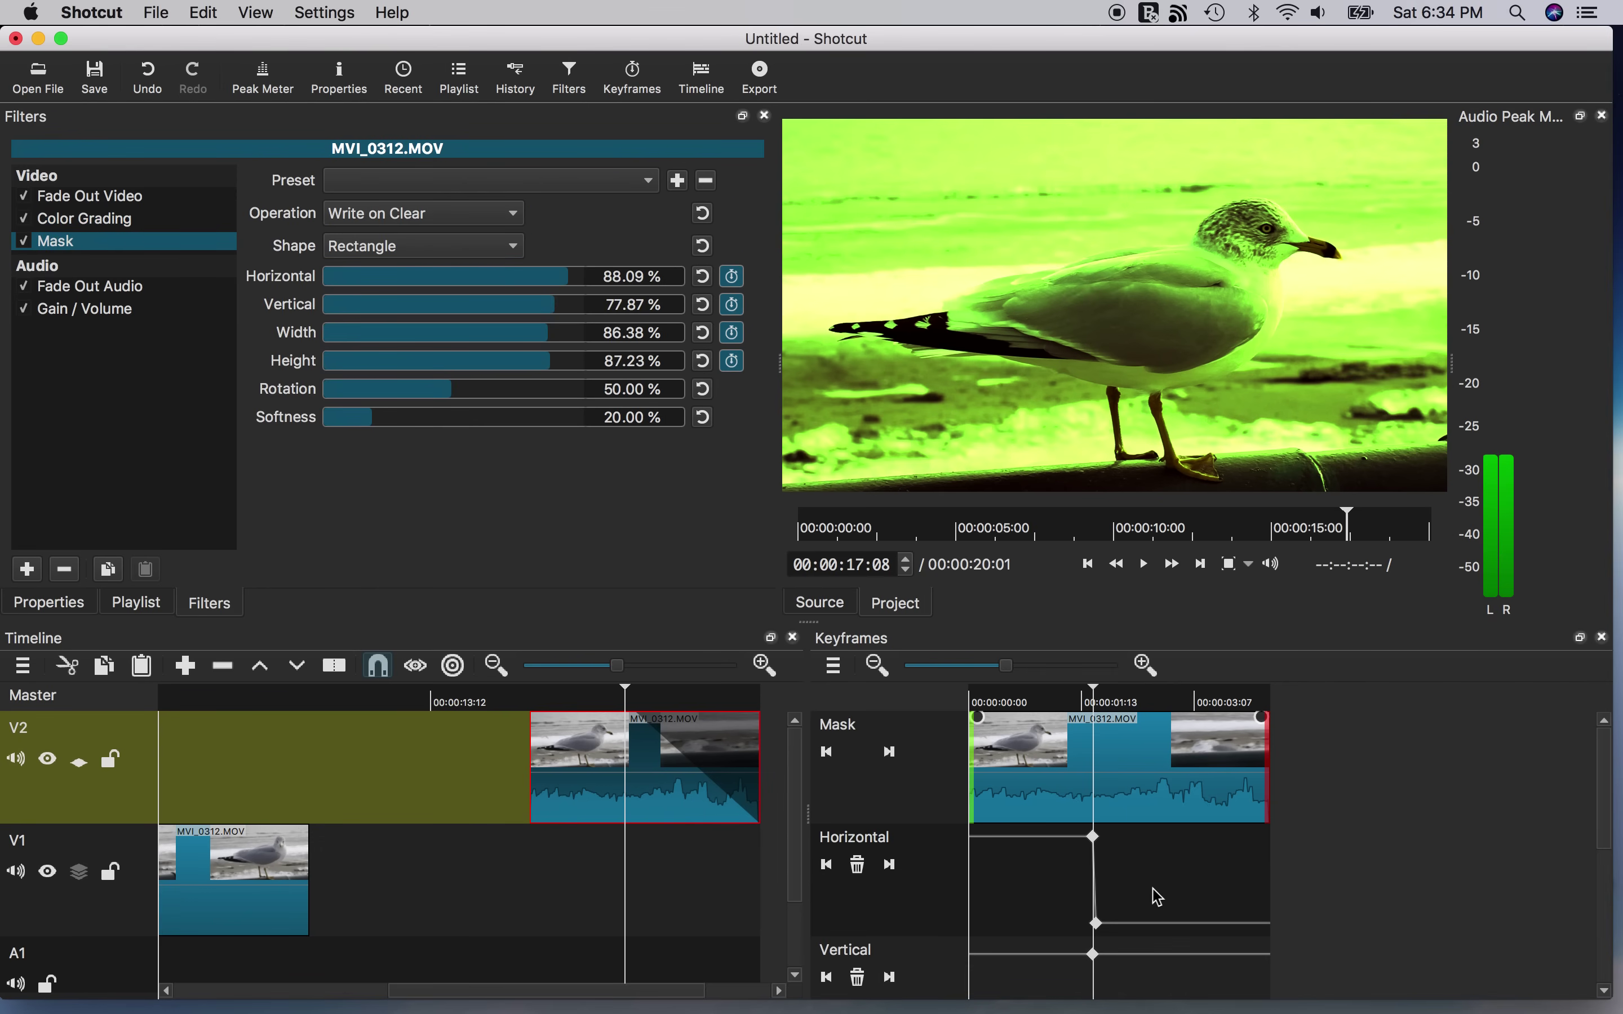
click(1603, 638)
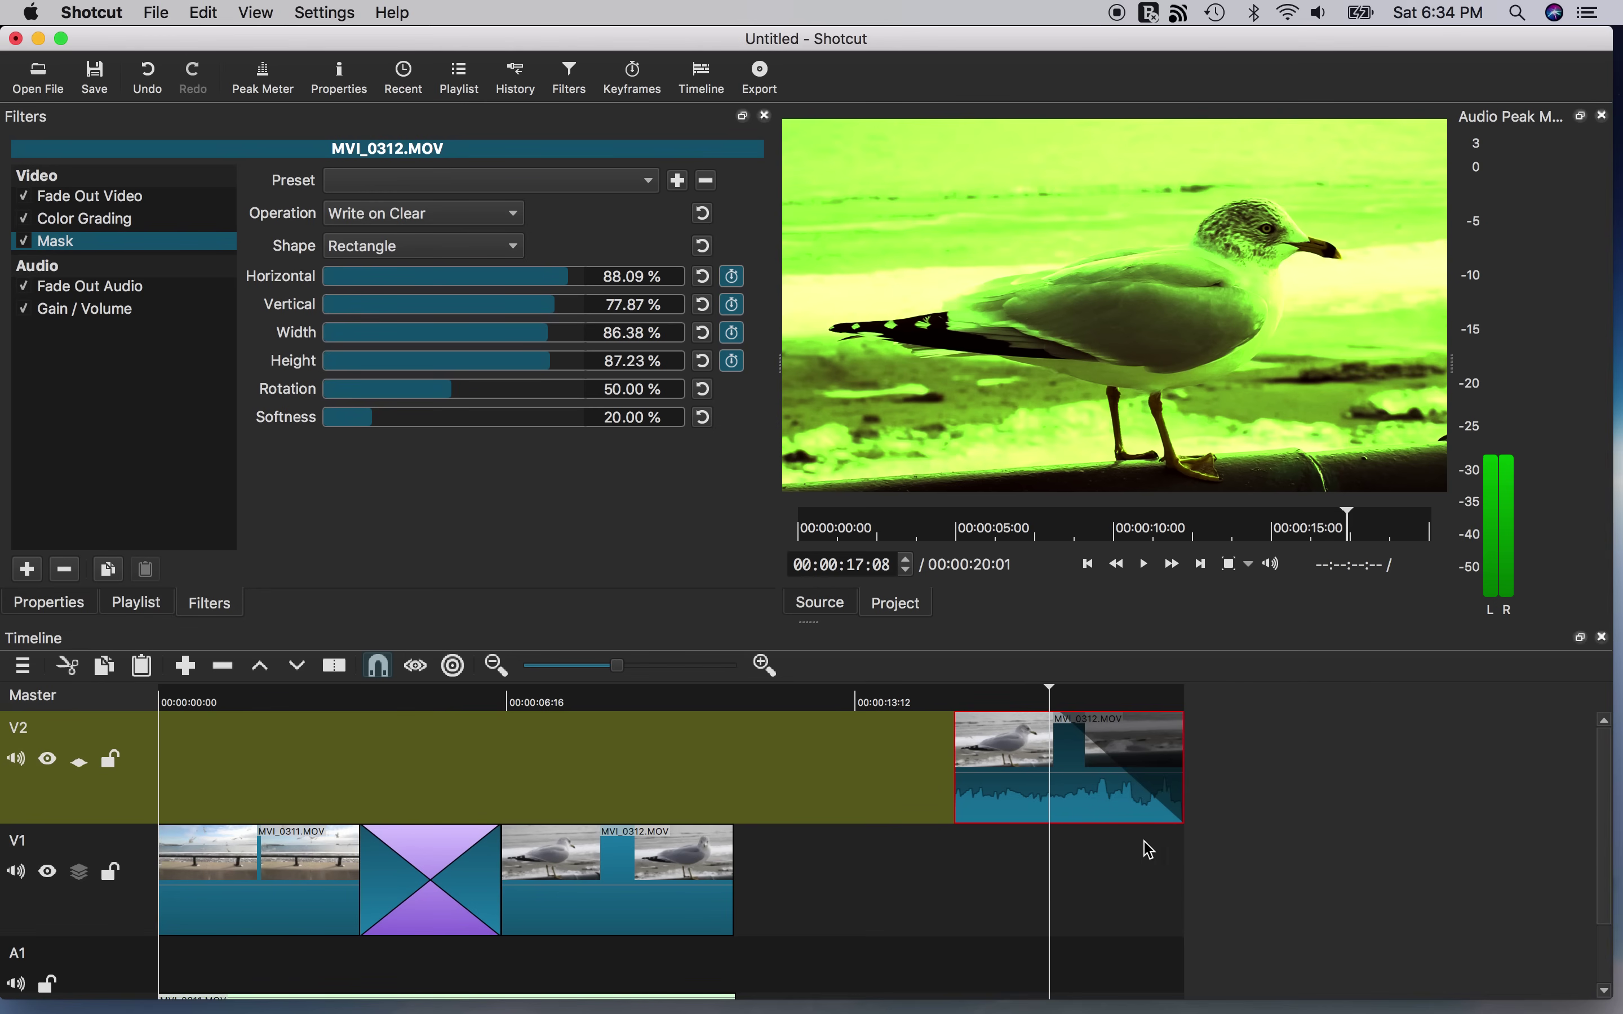
Play the ending from 15:14 through the fade to black, then move the playhead to 8:11
click(968, 700)
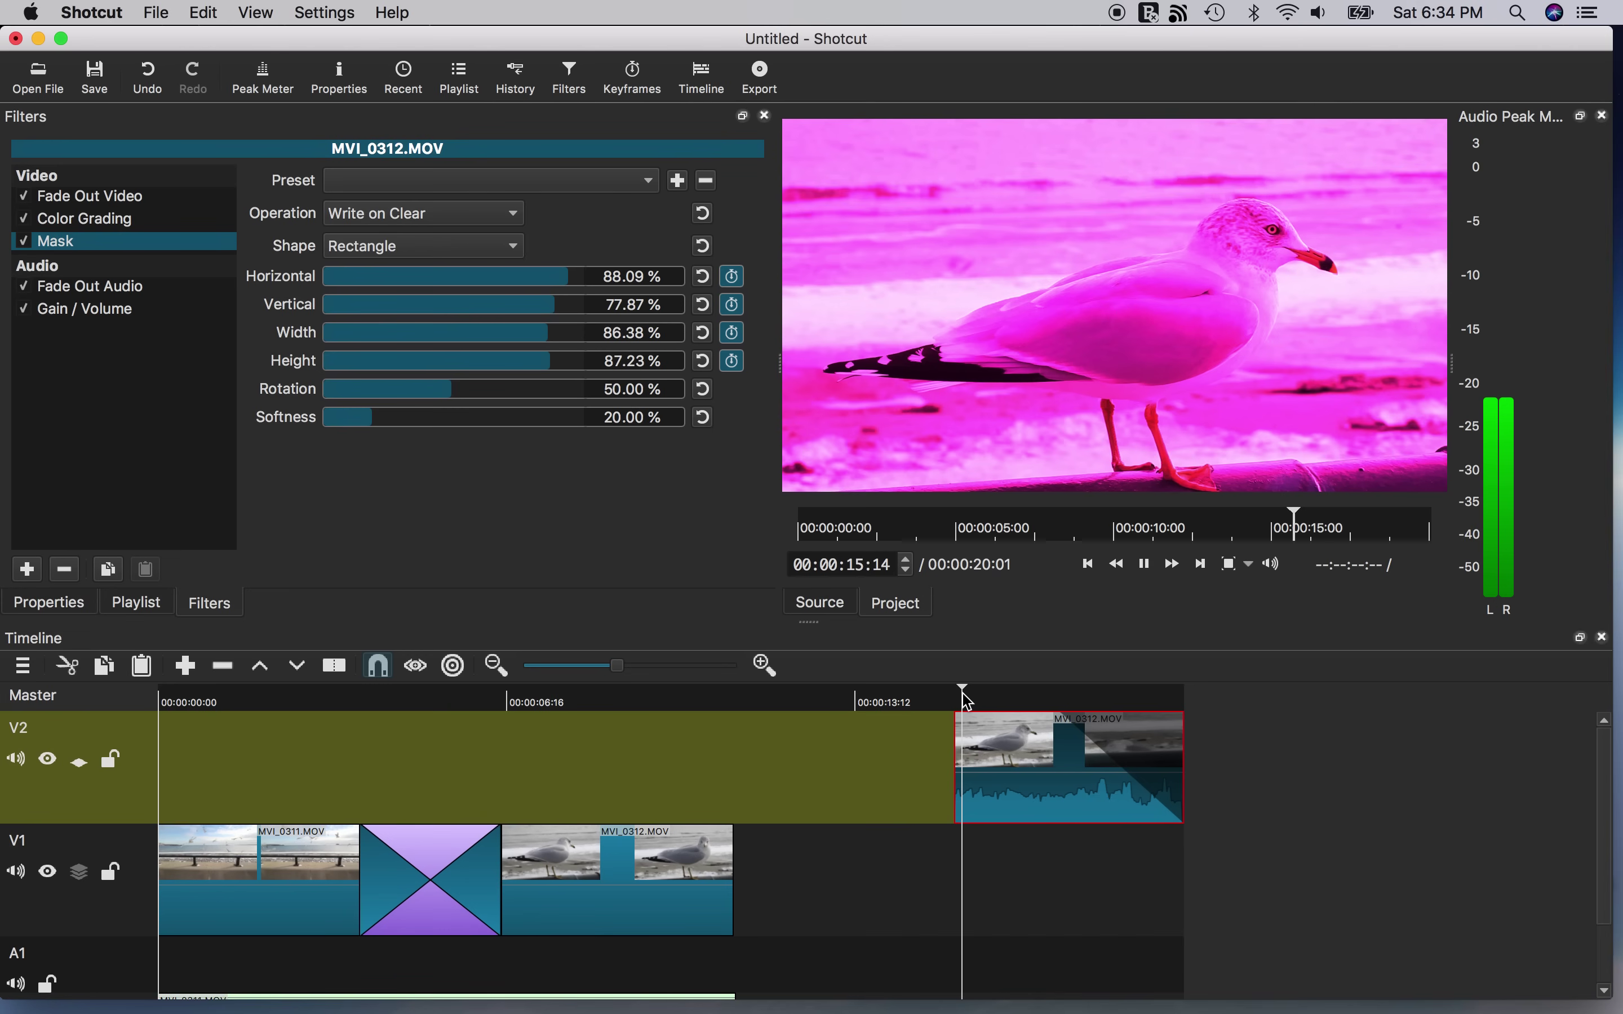
key(space)
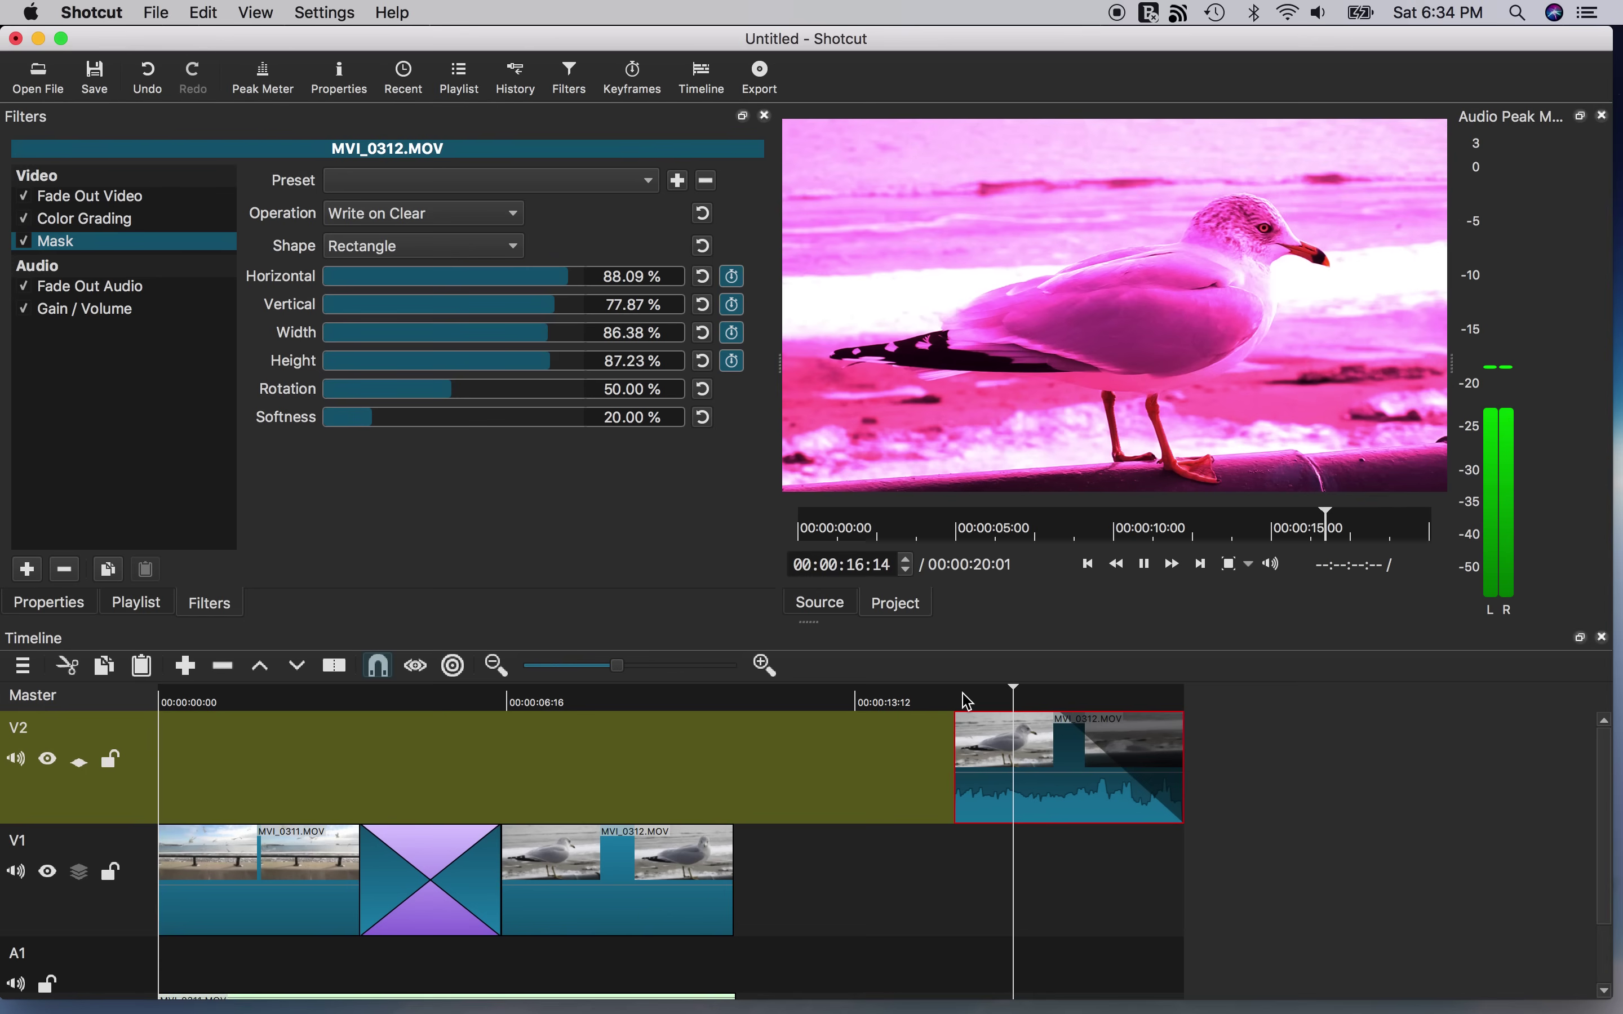
key(space)
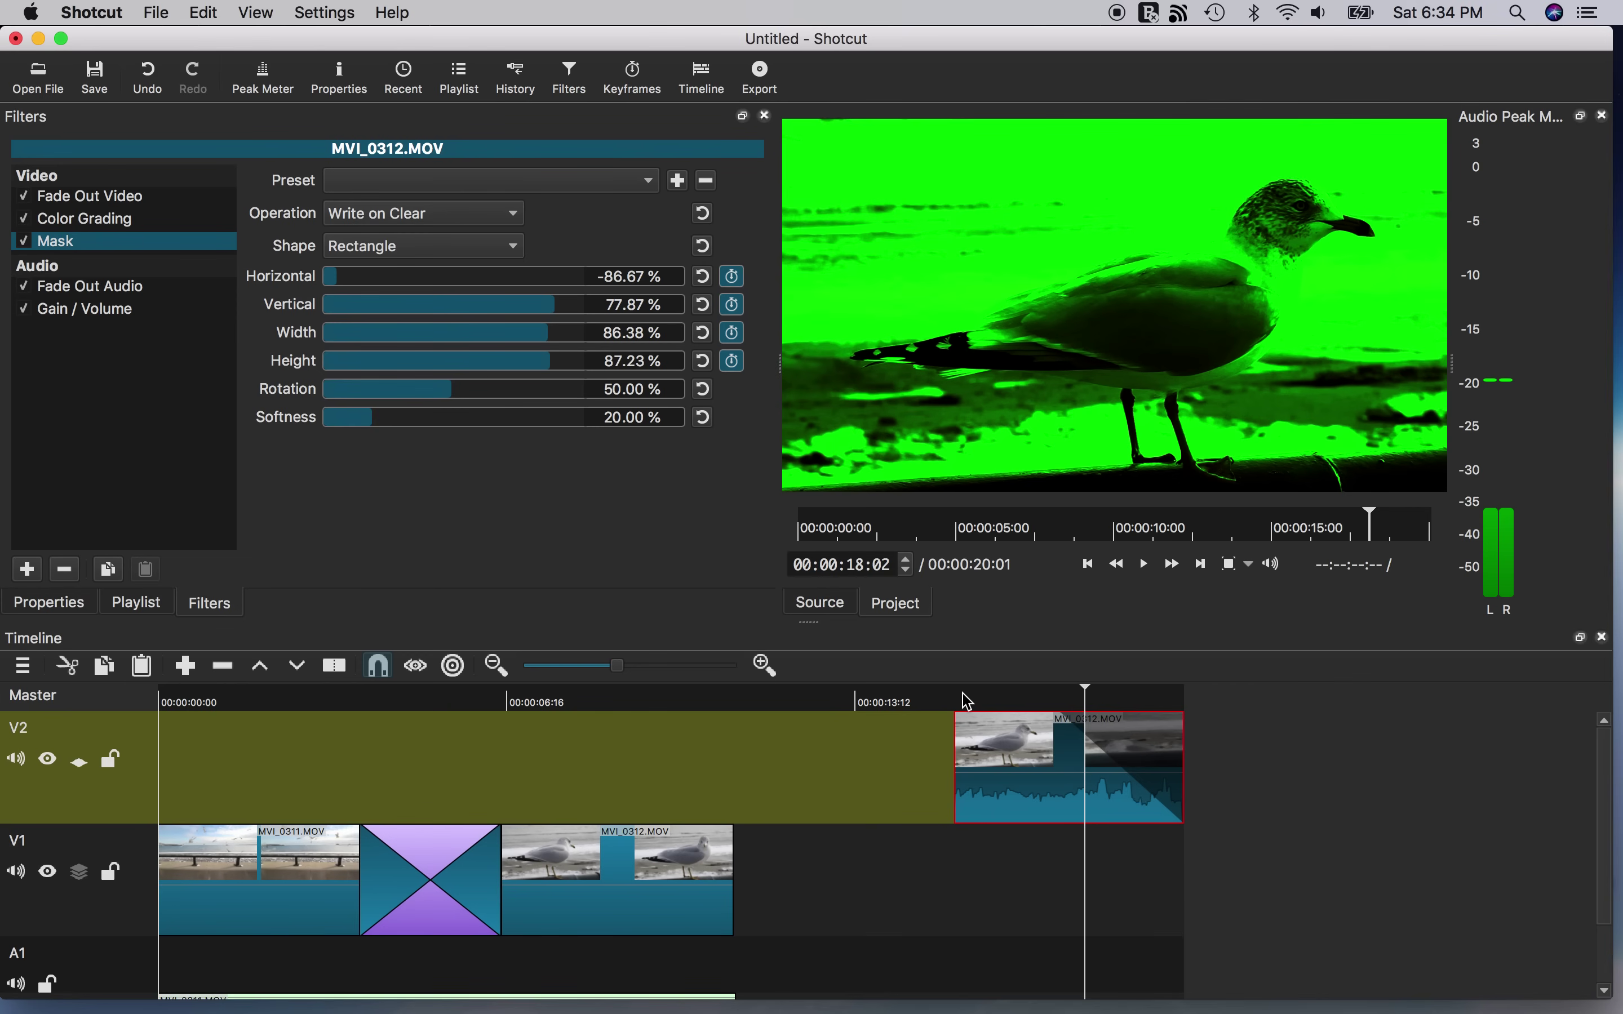
key(space)
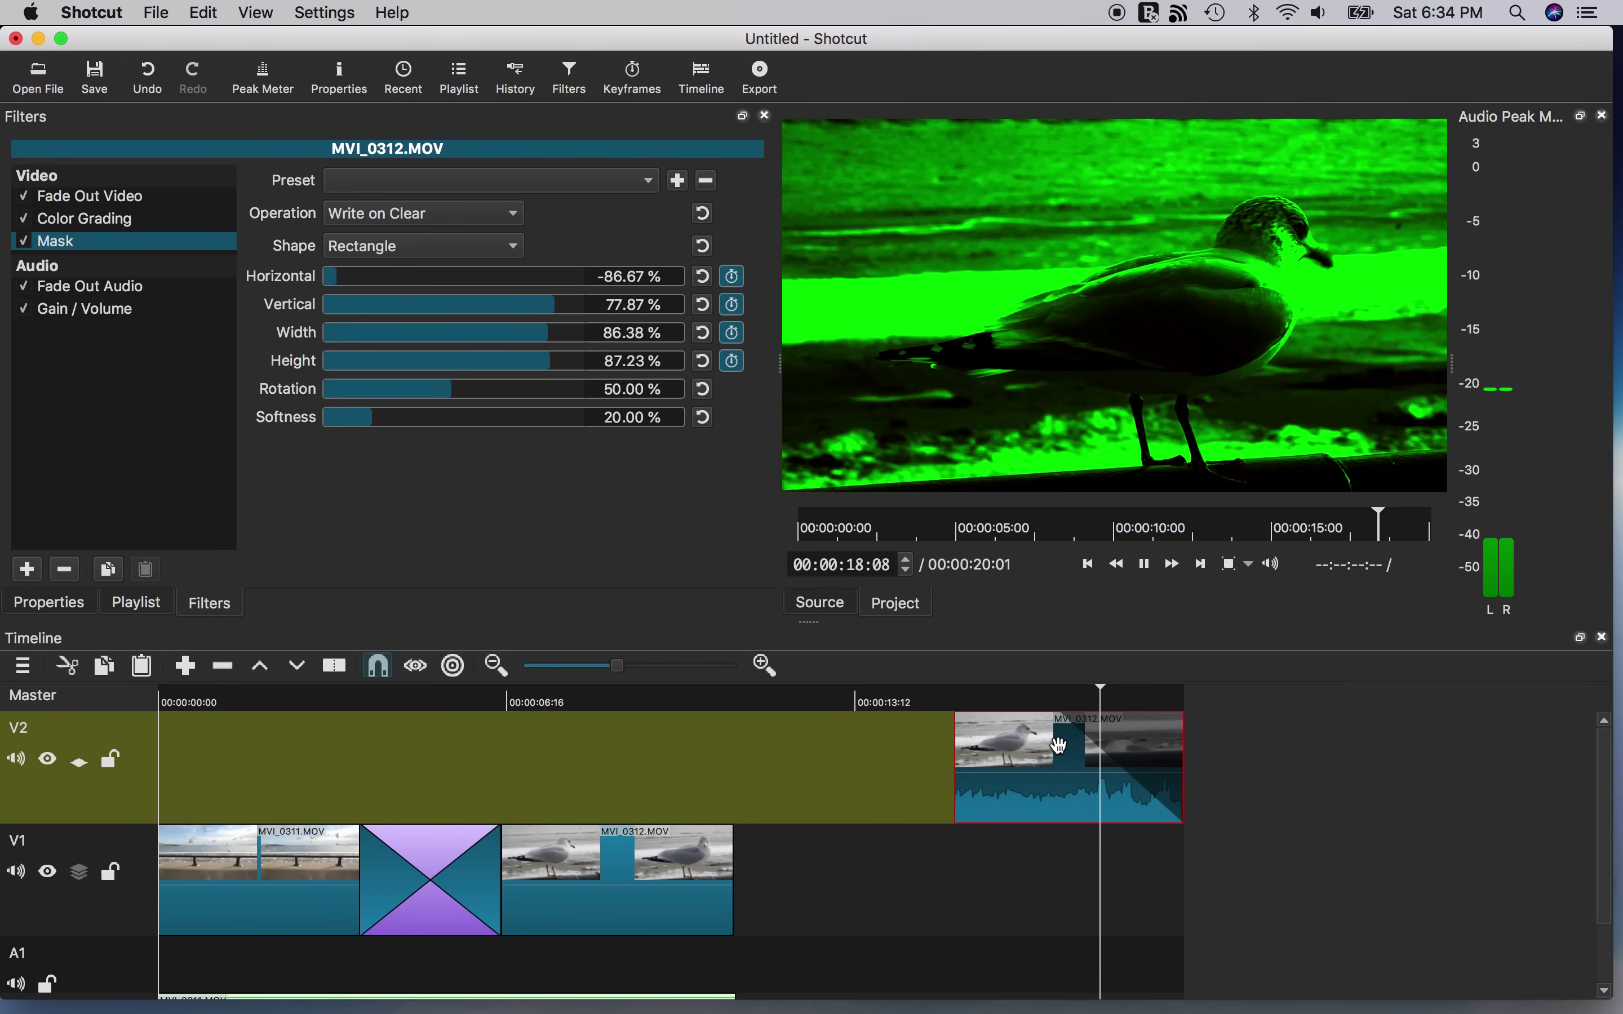
key(space)
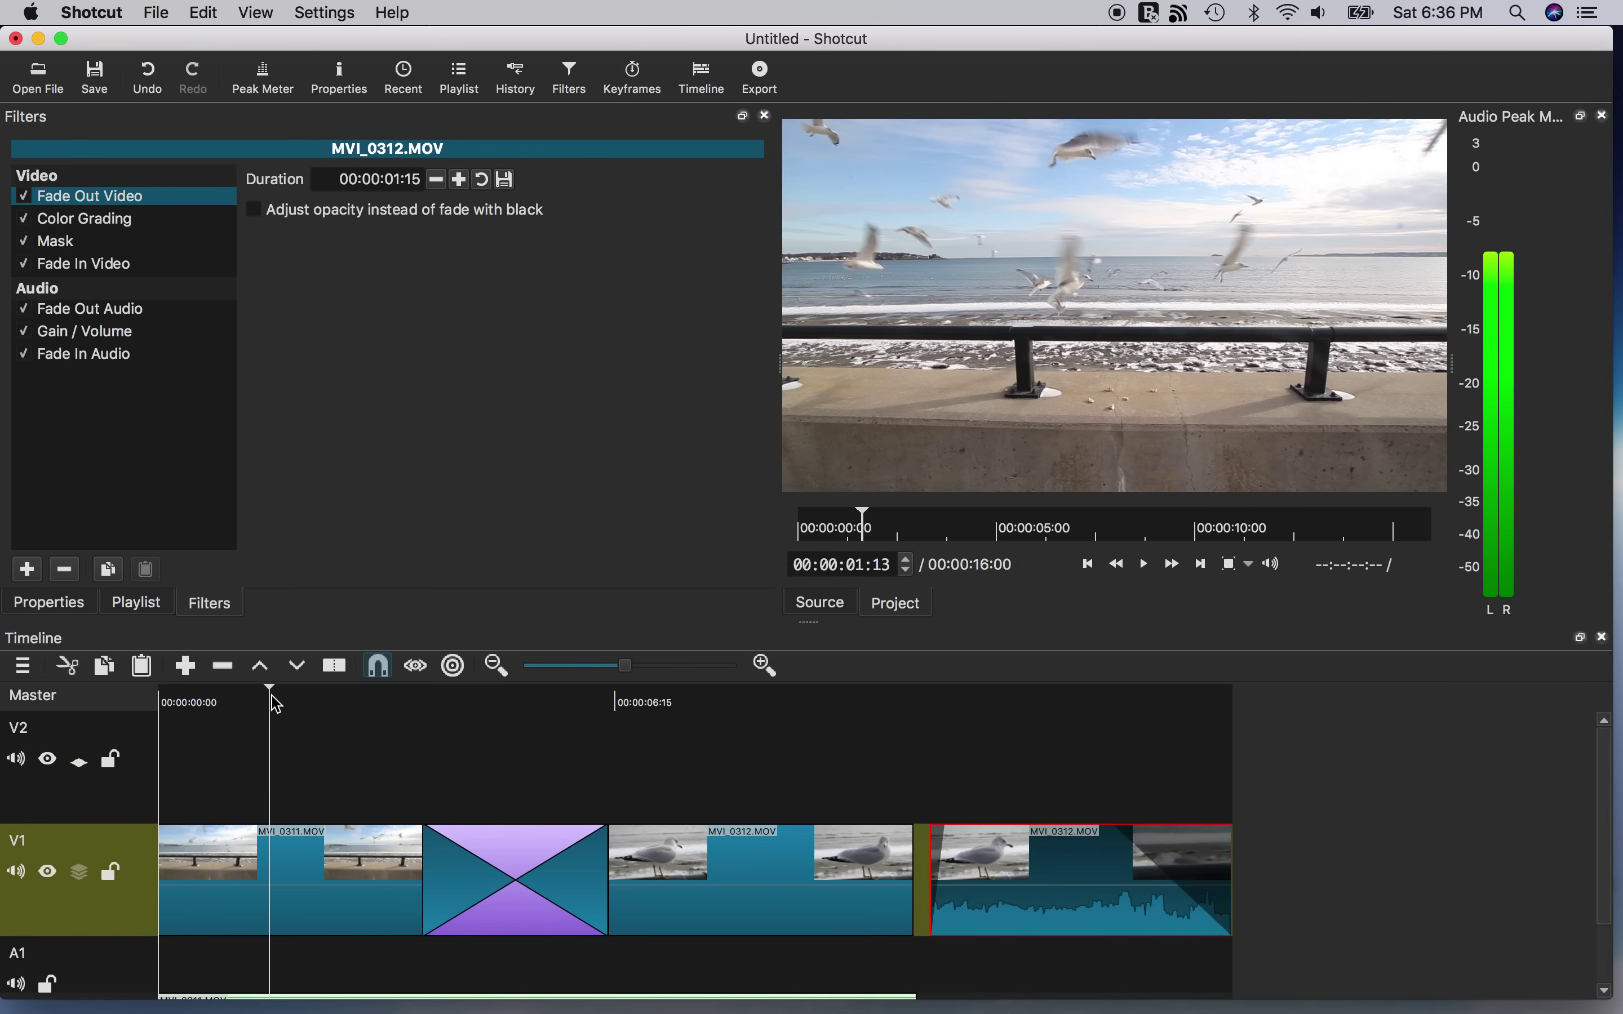
click(738, 707)
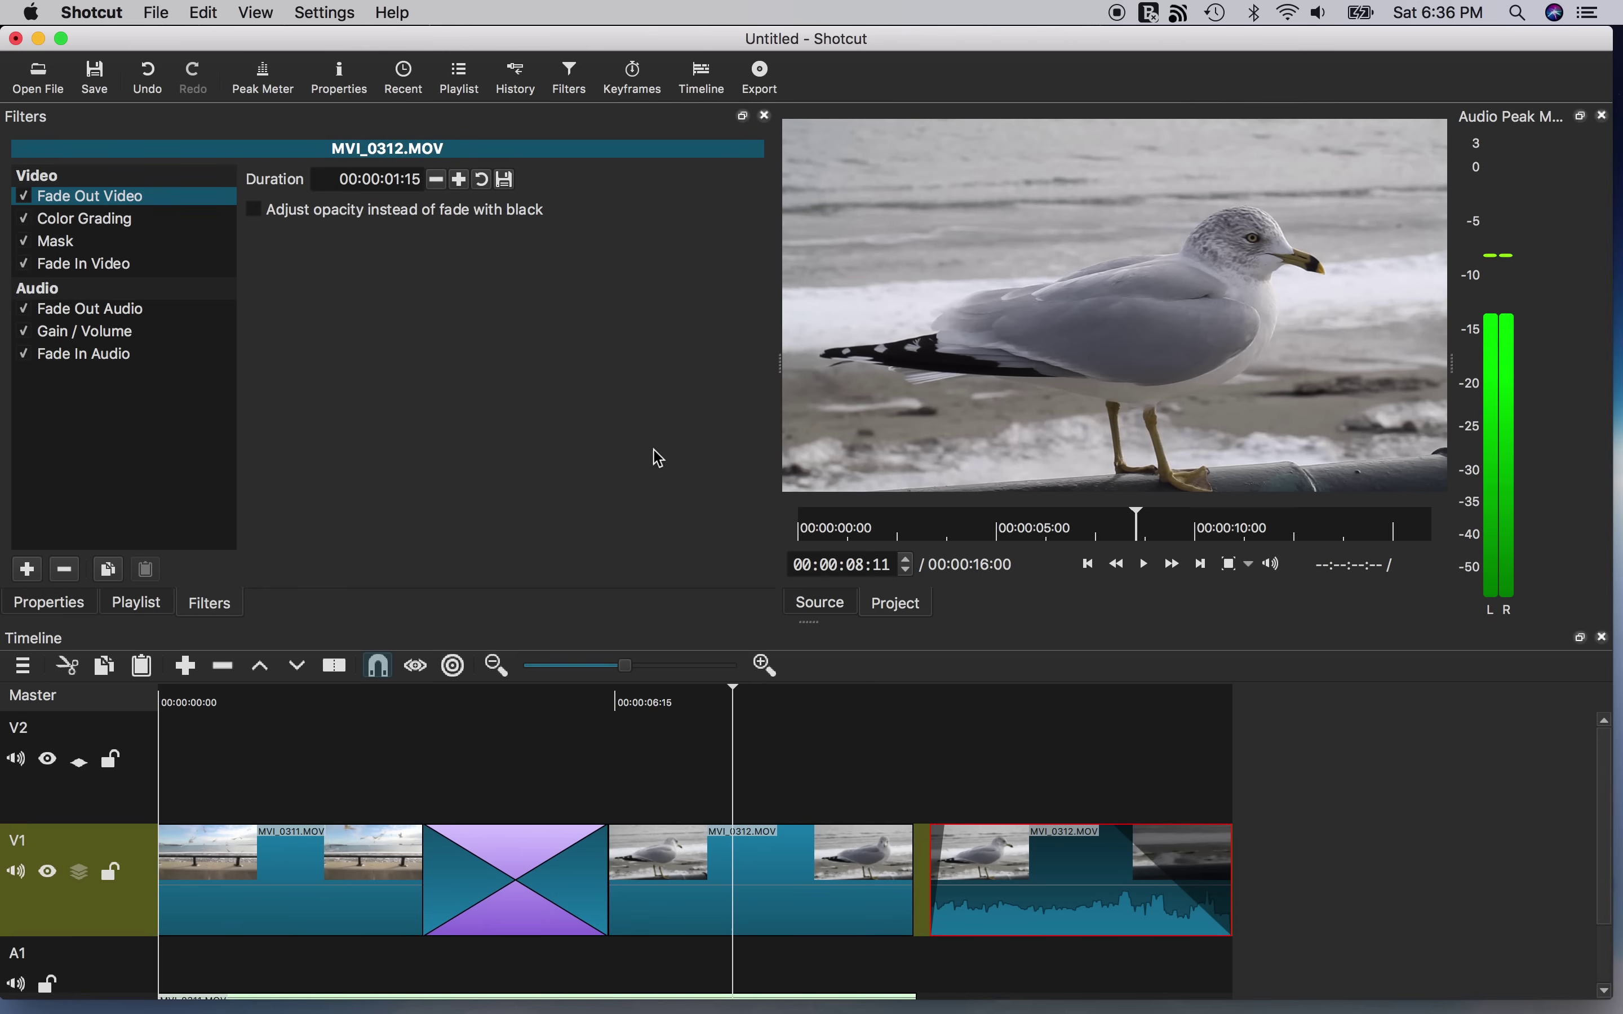
In the Export panel, set interpolation to Hyper/Lanczos (best) and keep mp4 as the format
click(762, 79)
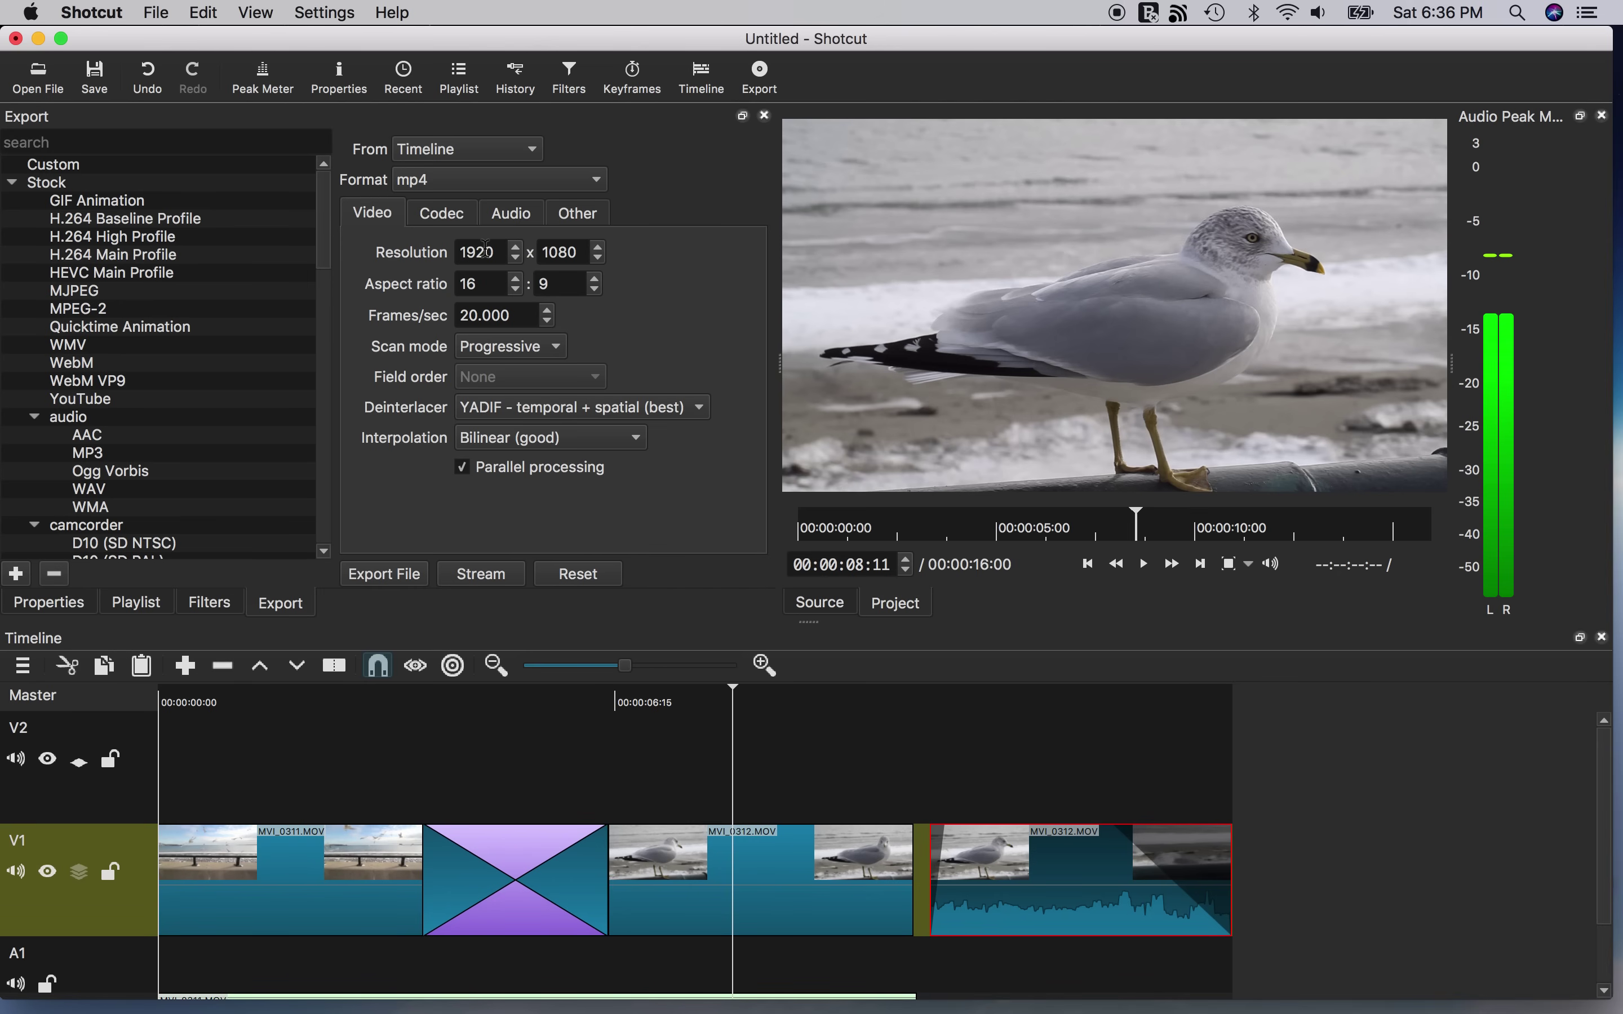
click(521, 438)
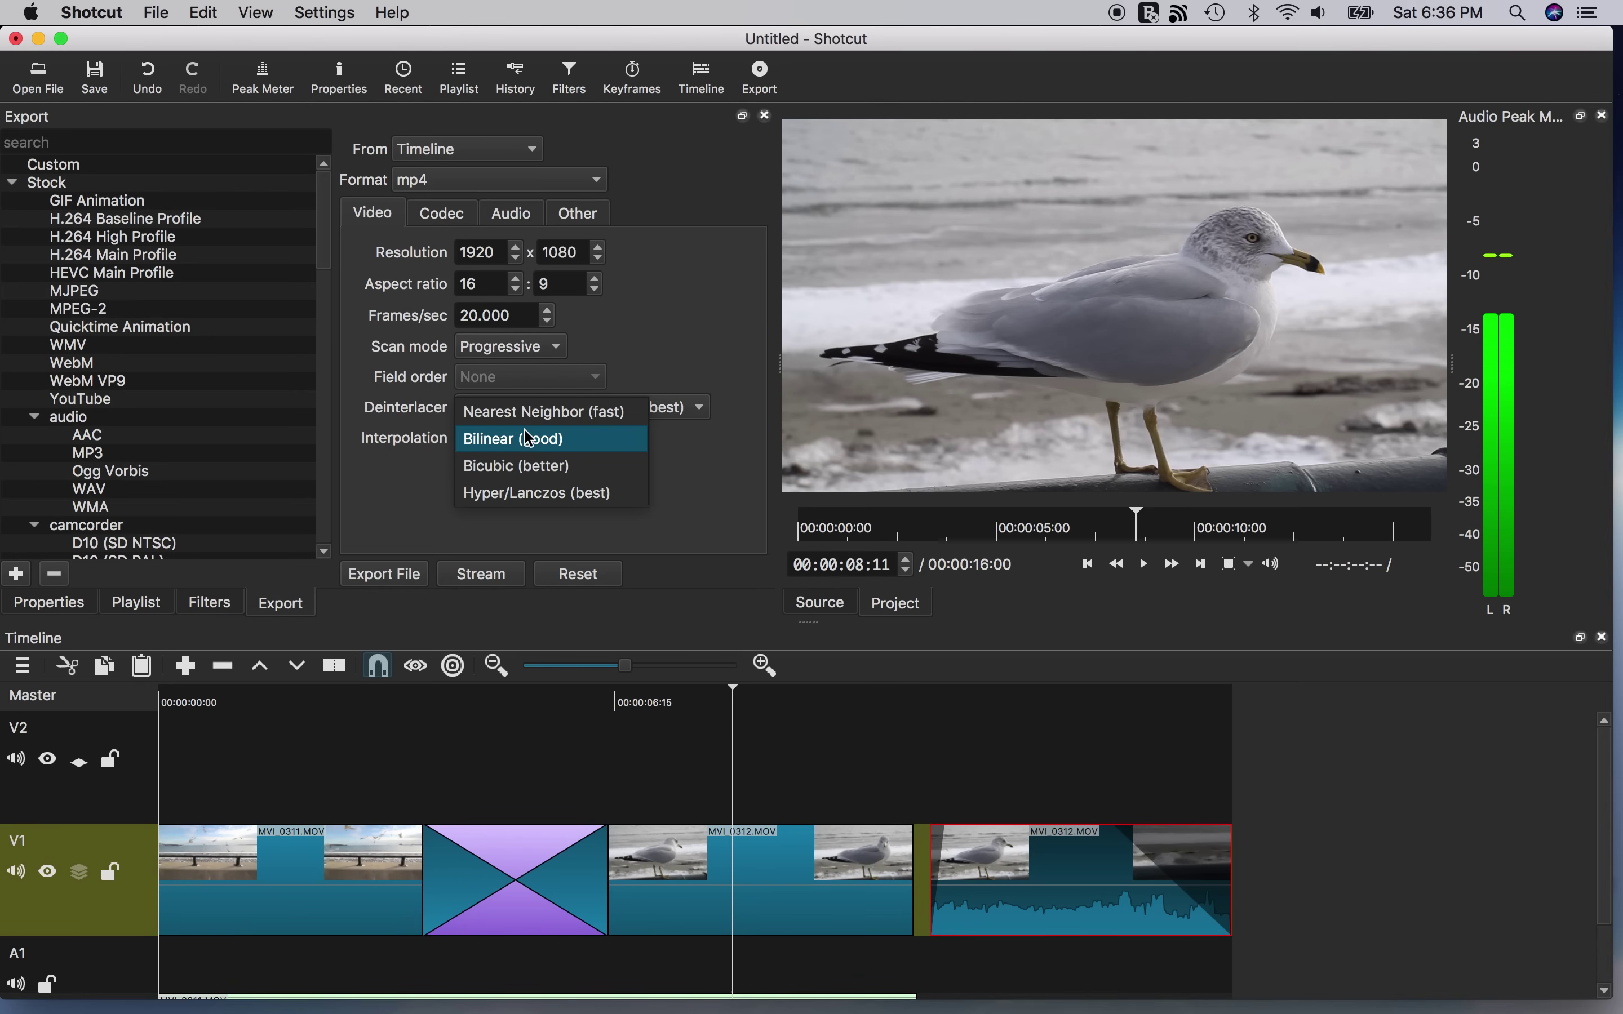
click(526, 493)
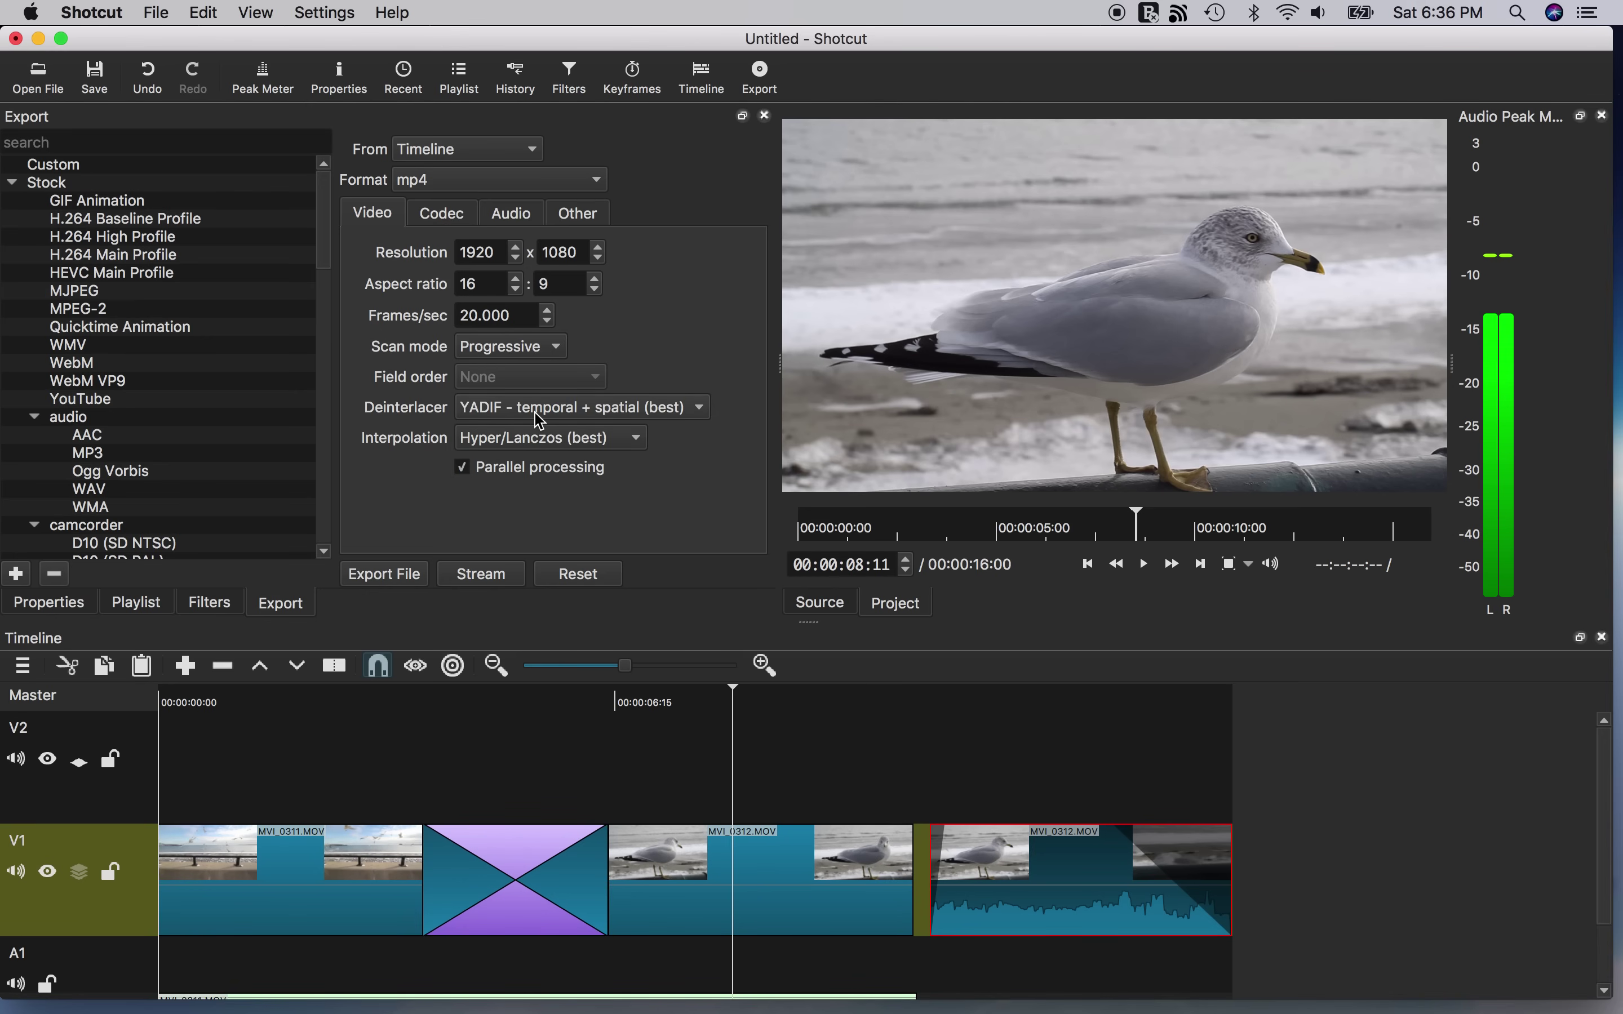
click(496, 180)
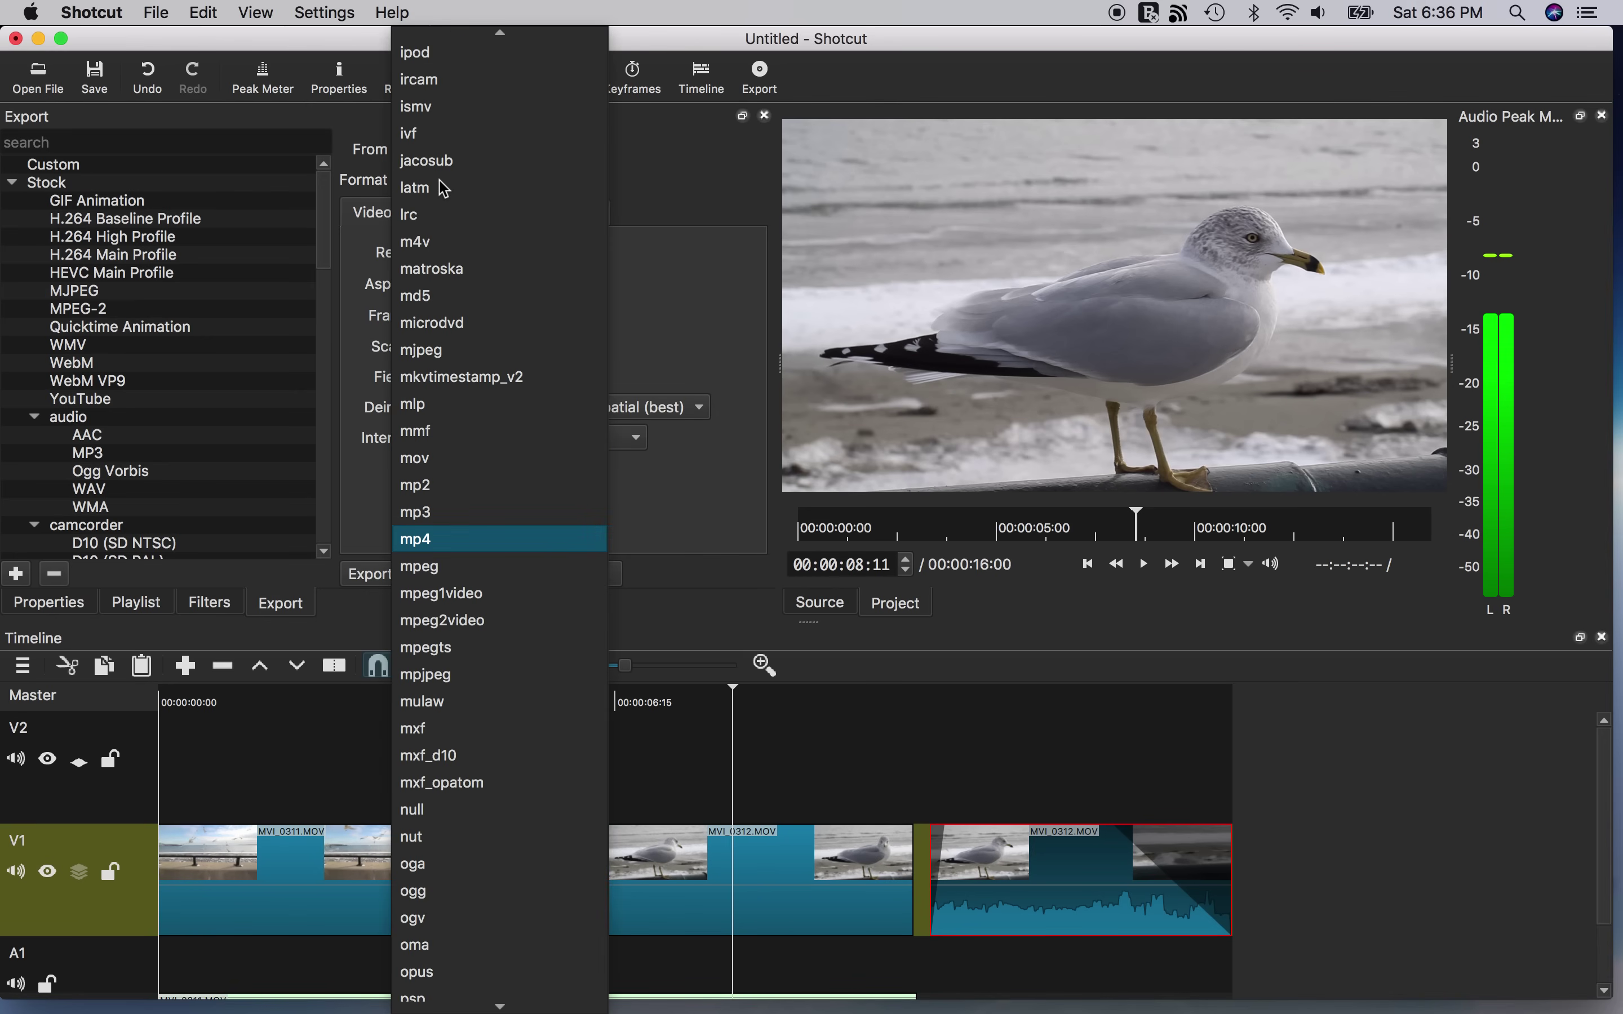
click(490, 538)
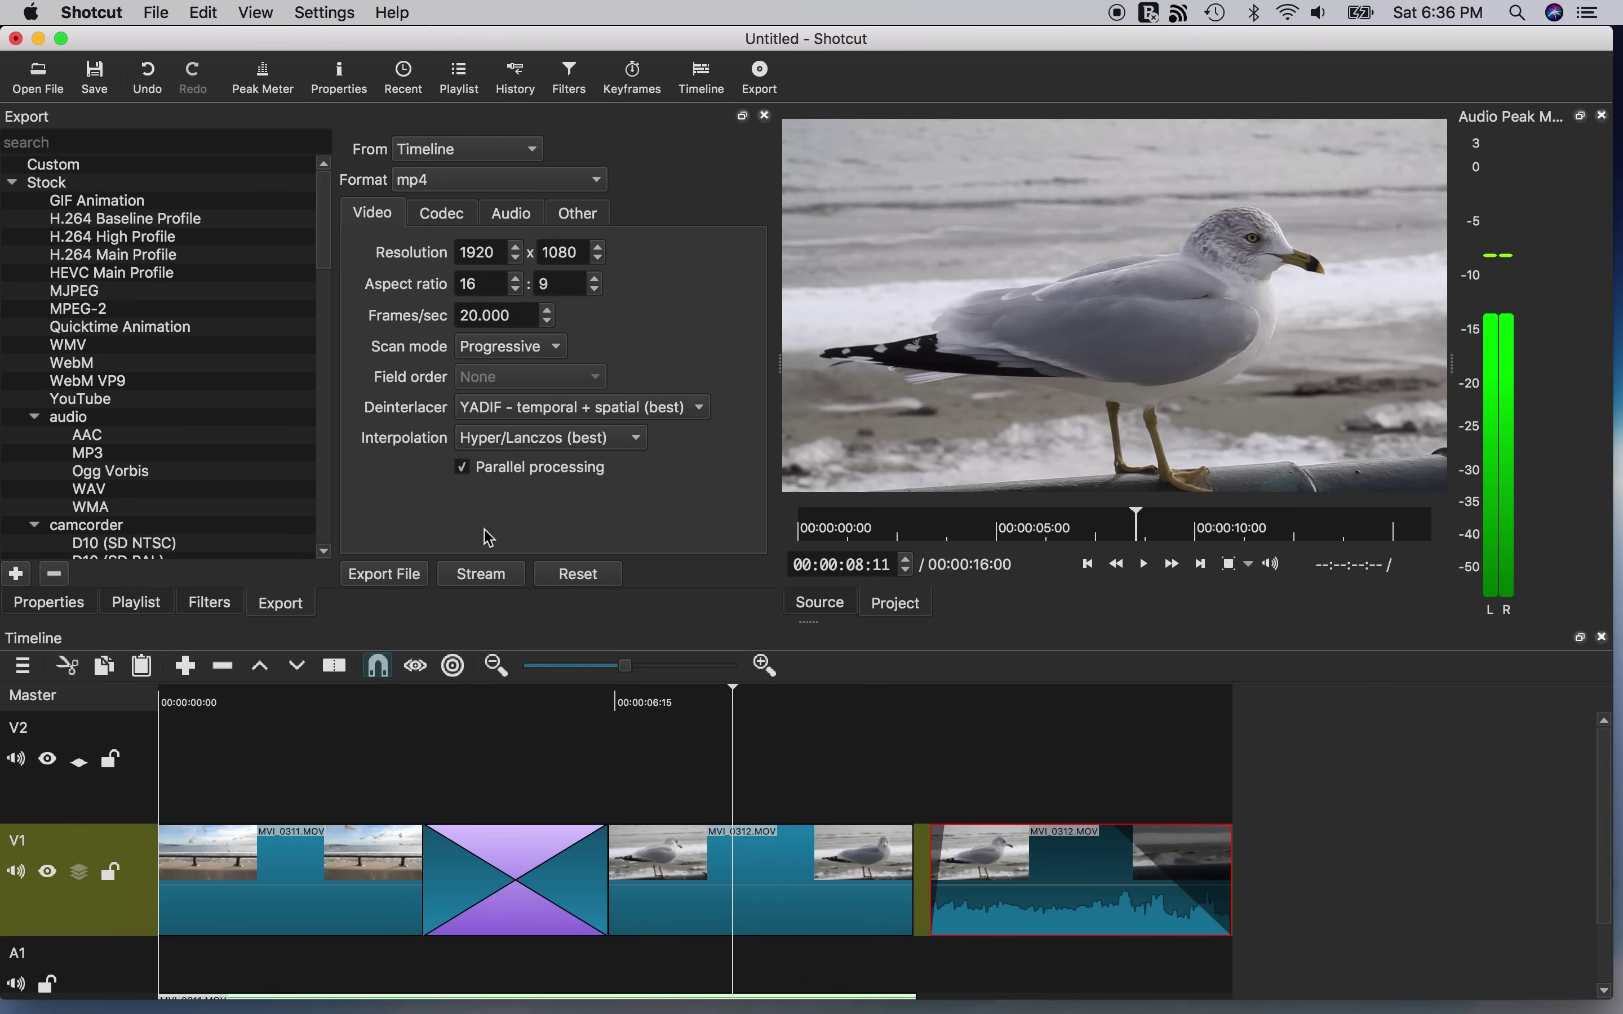
Keep Quality-based VBR rate control and set the video codec quality to 80 %
click(437, 215)
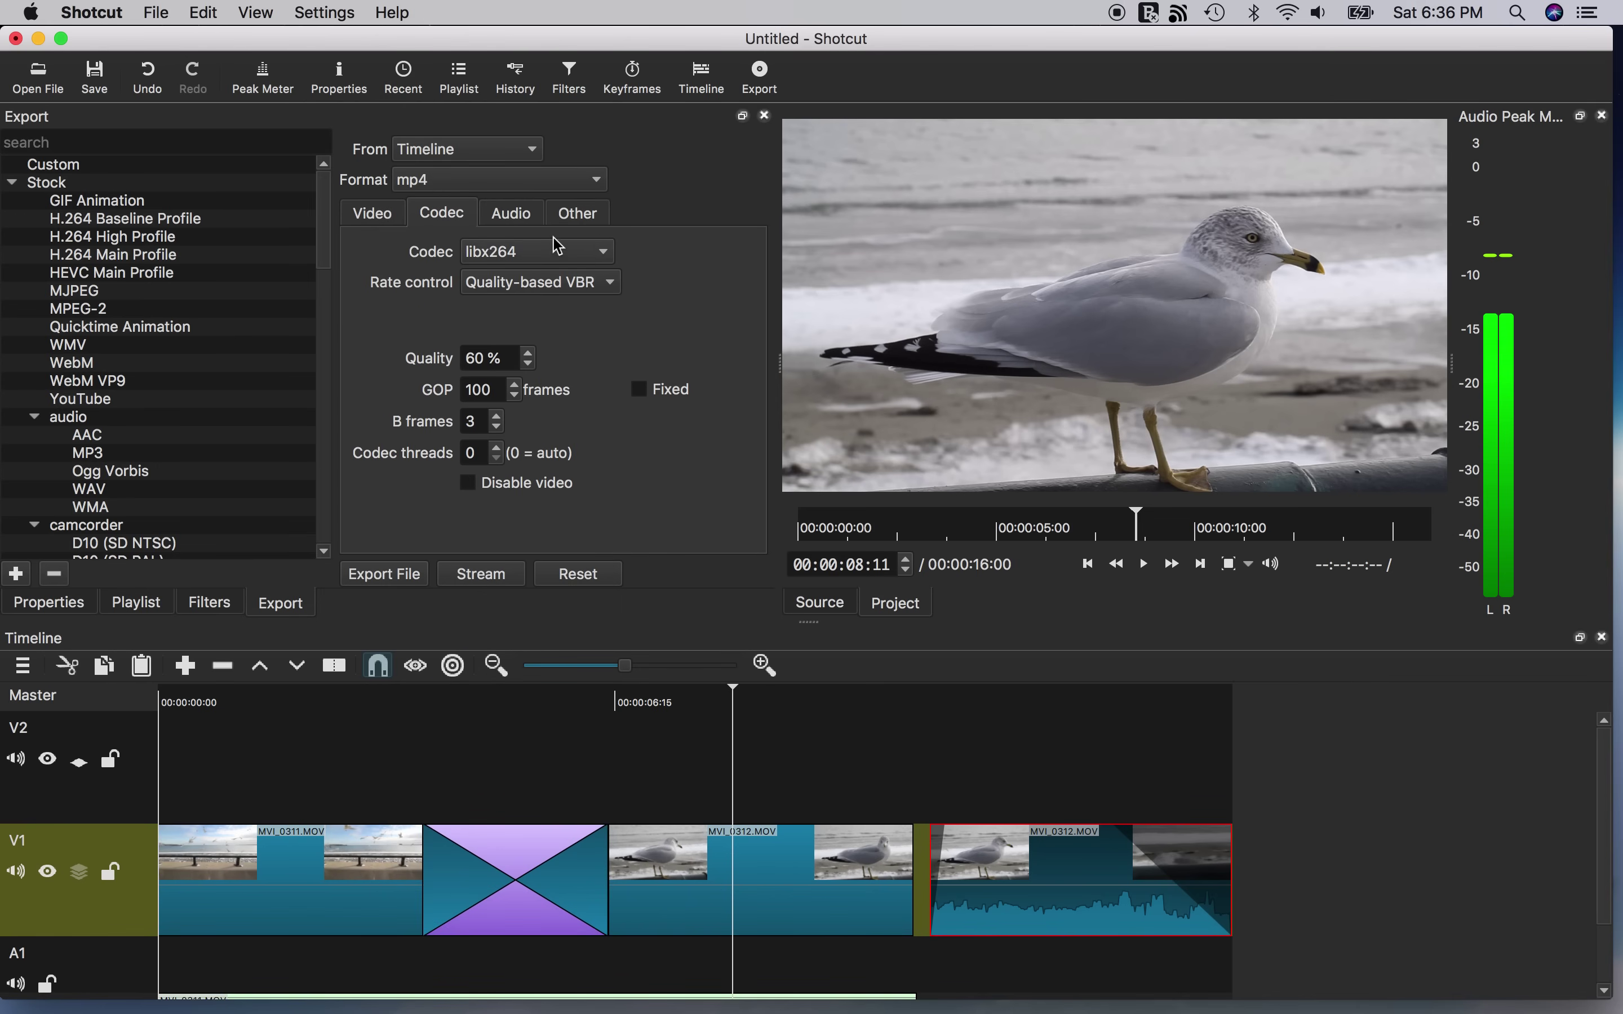
click(554, 278)
click(554, 282)
double_click(464, 359)
text(80)
Review the Audio and Other encoder settings, then start exporting to a file
click(516, 214)
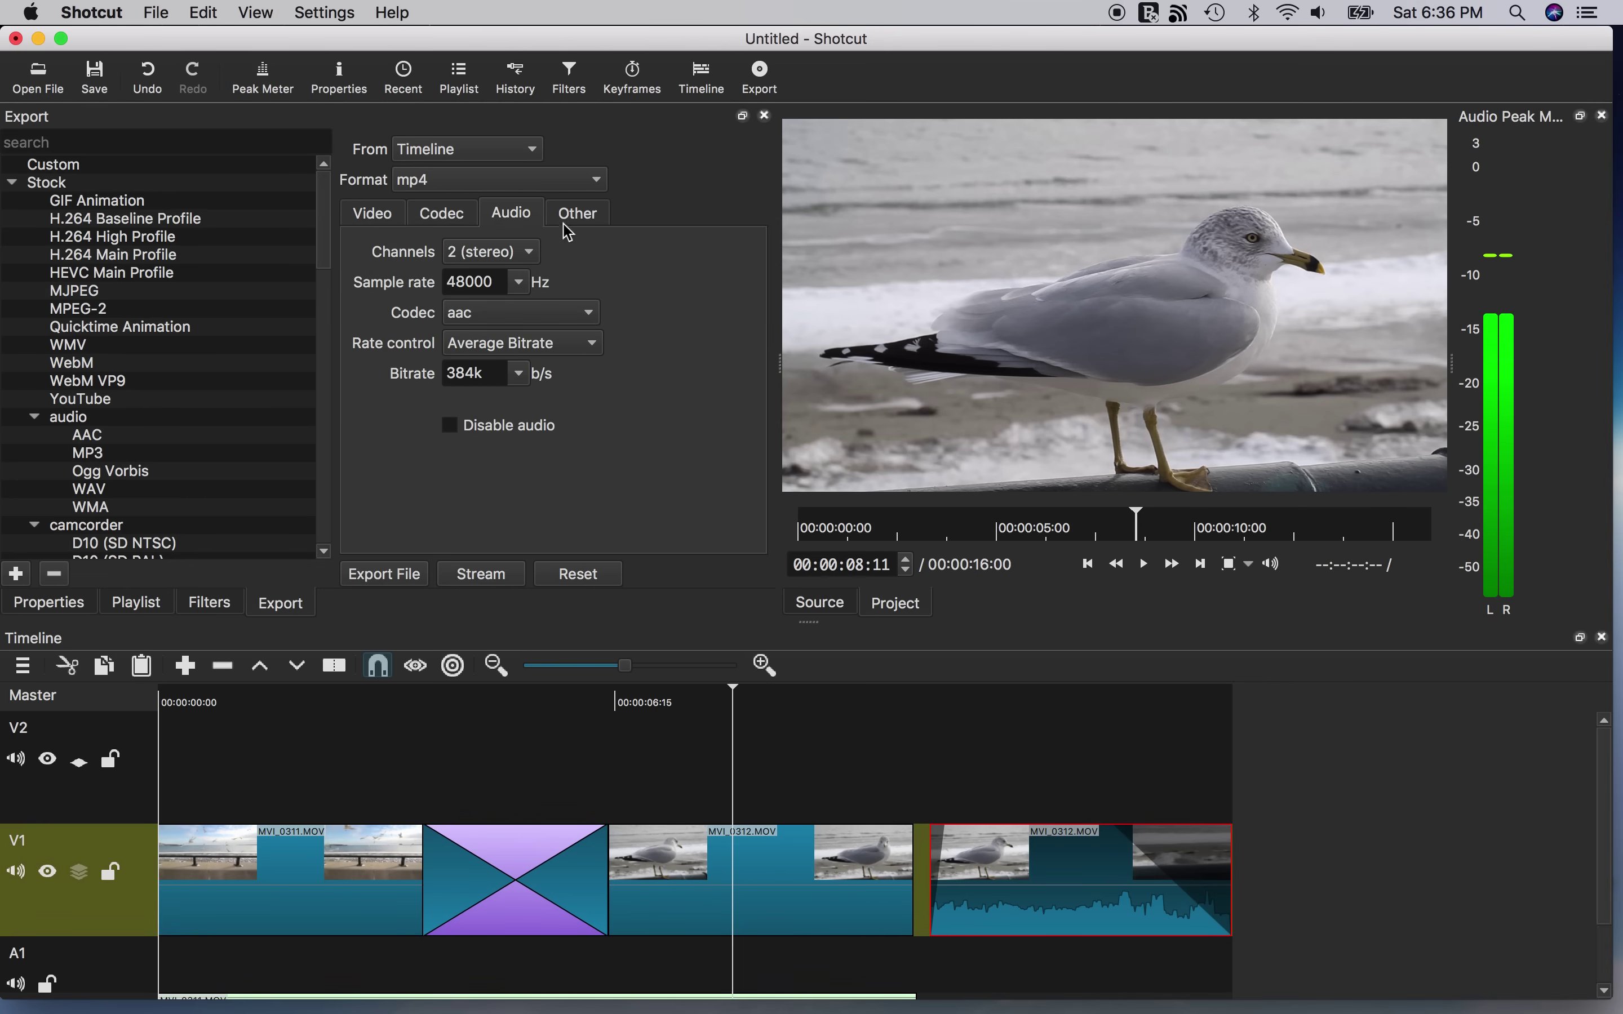
click(578, 212)
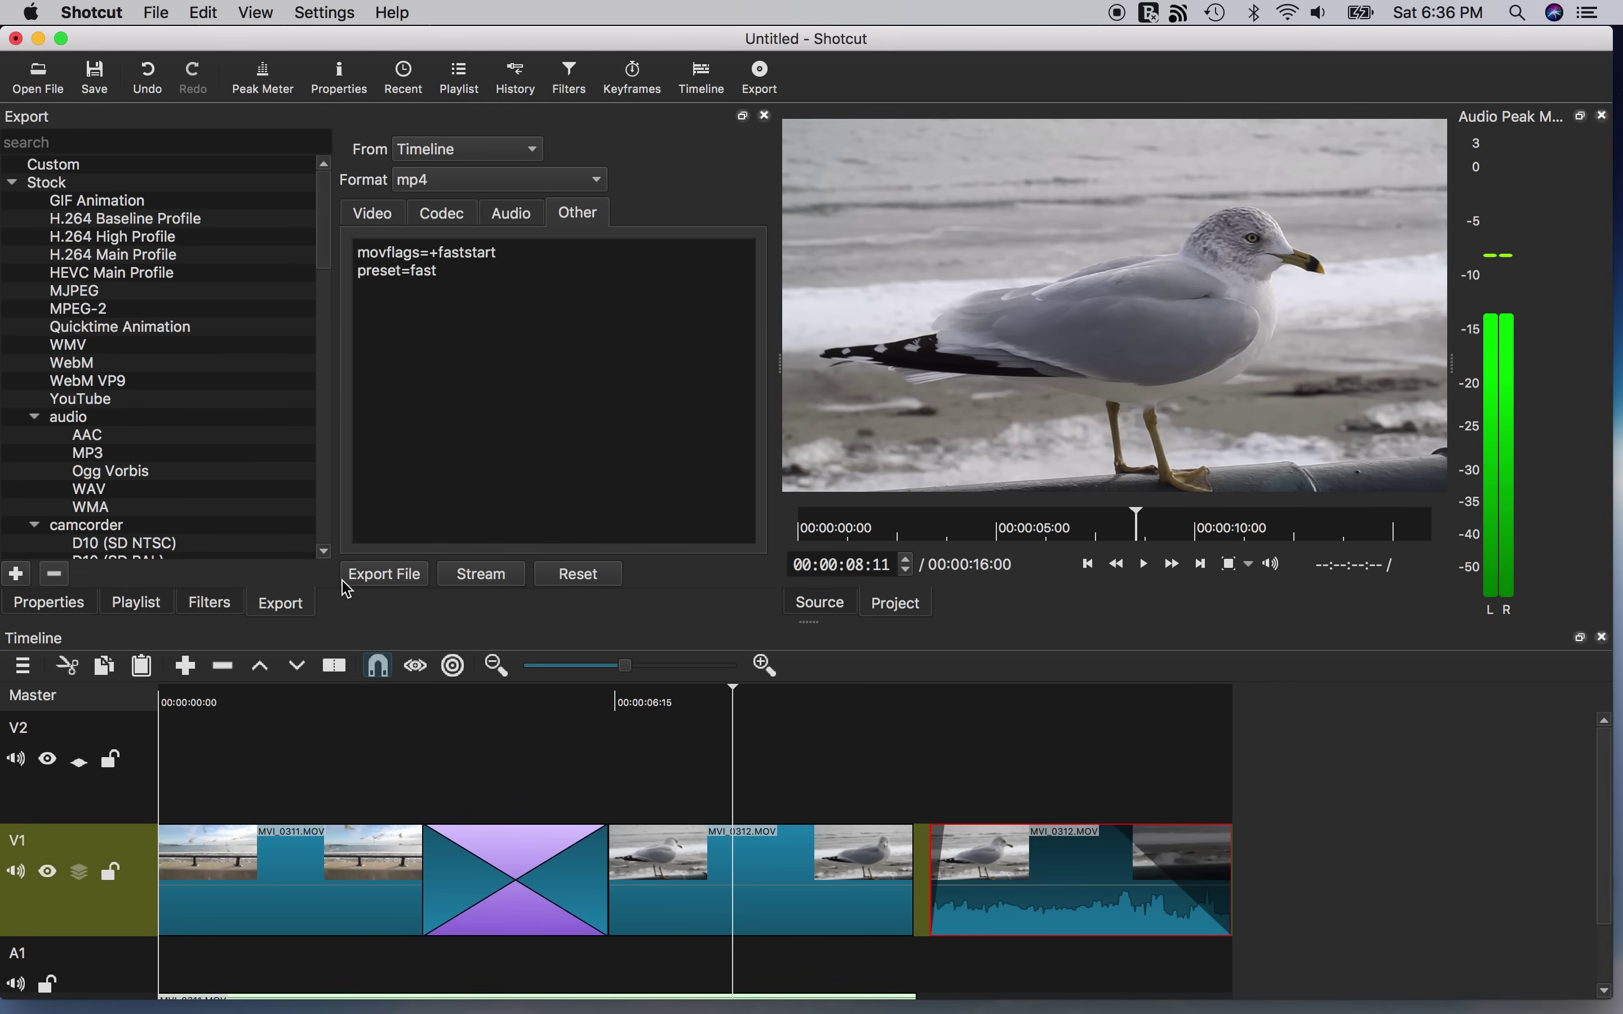
click(385, 574)
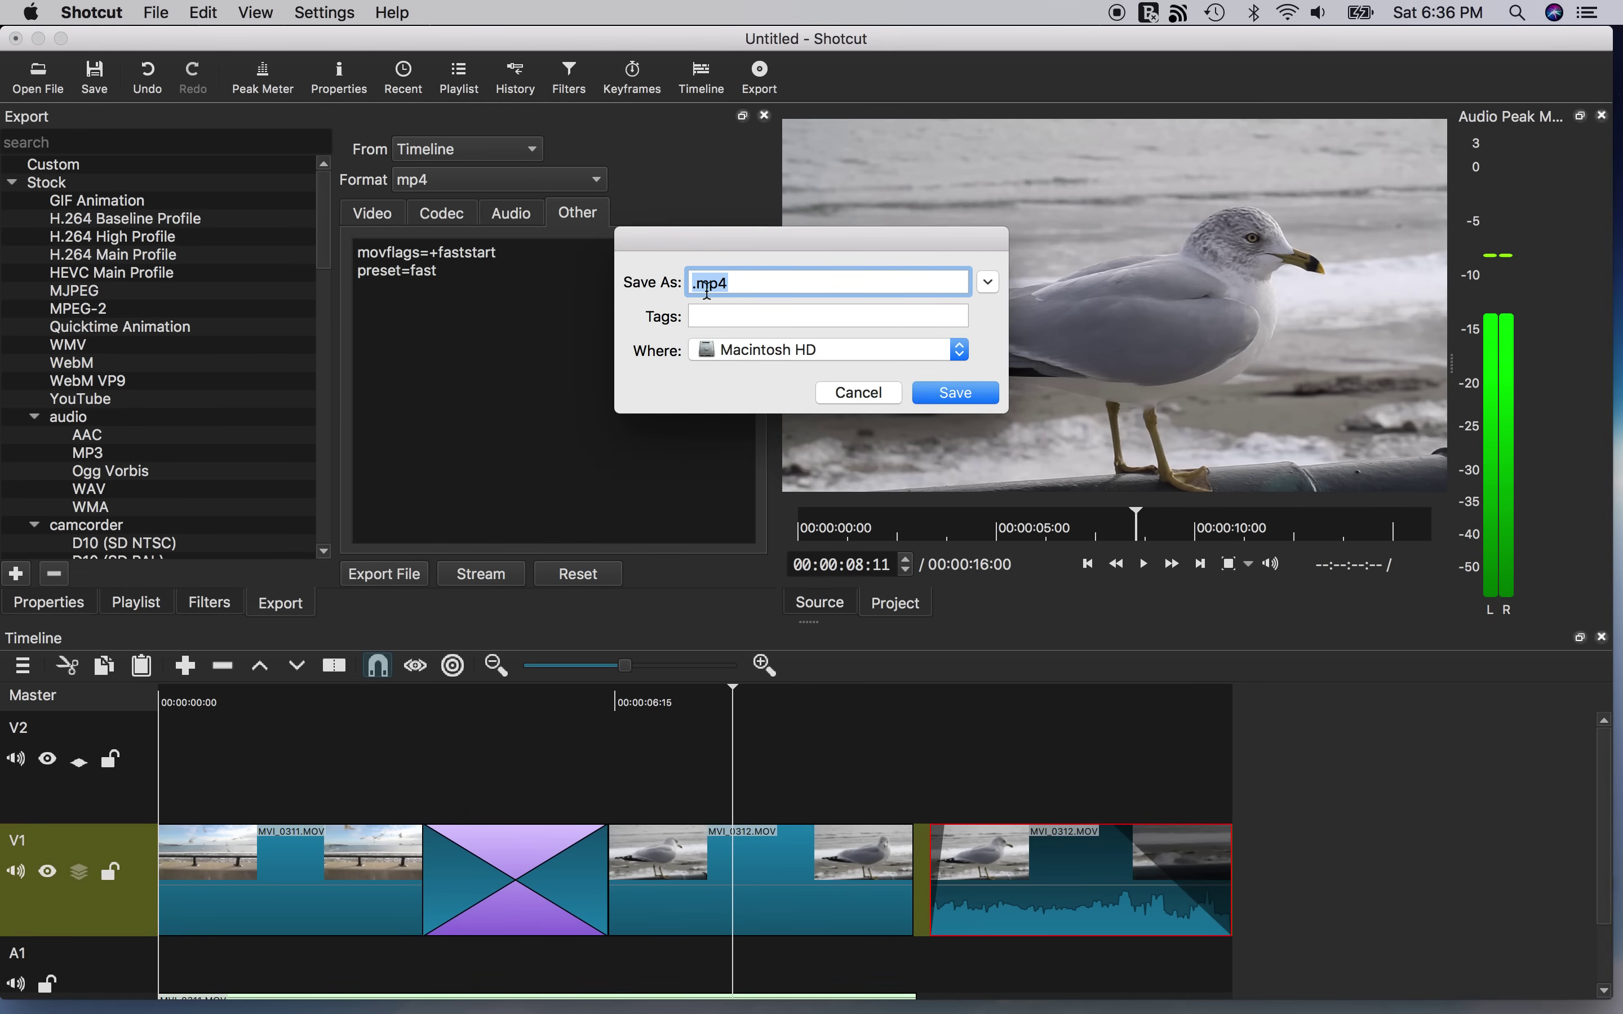
Cancel the export Save As sheet, then cancel File > Save As for the project
click(875, 395)
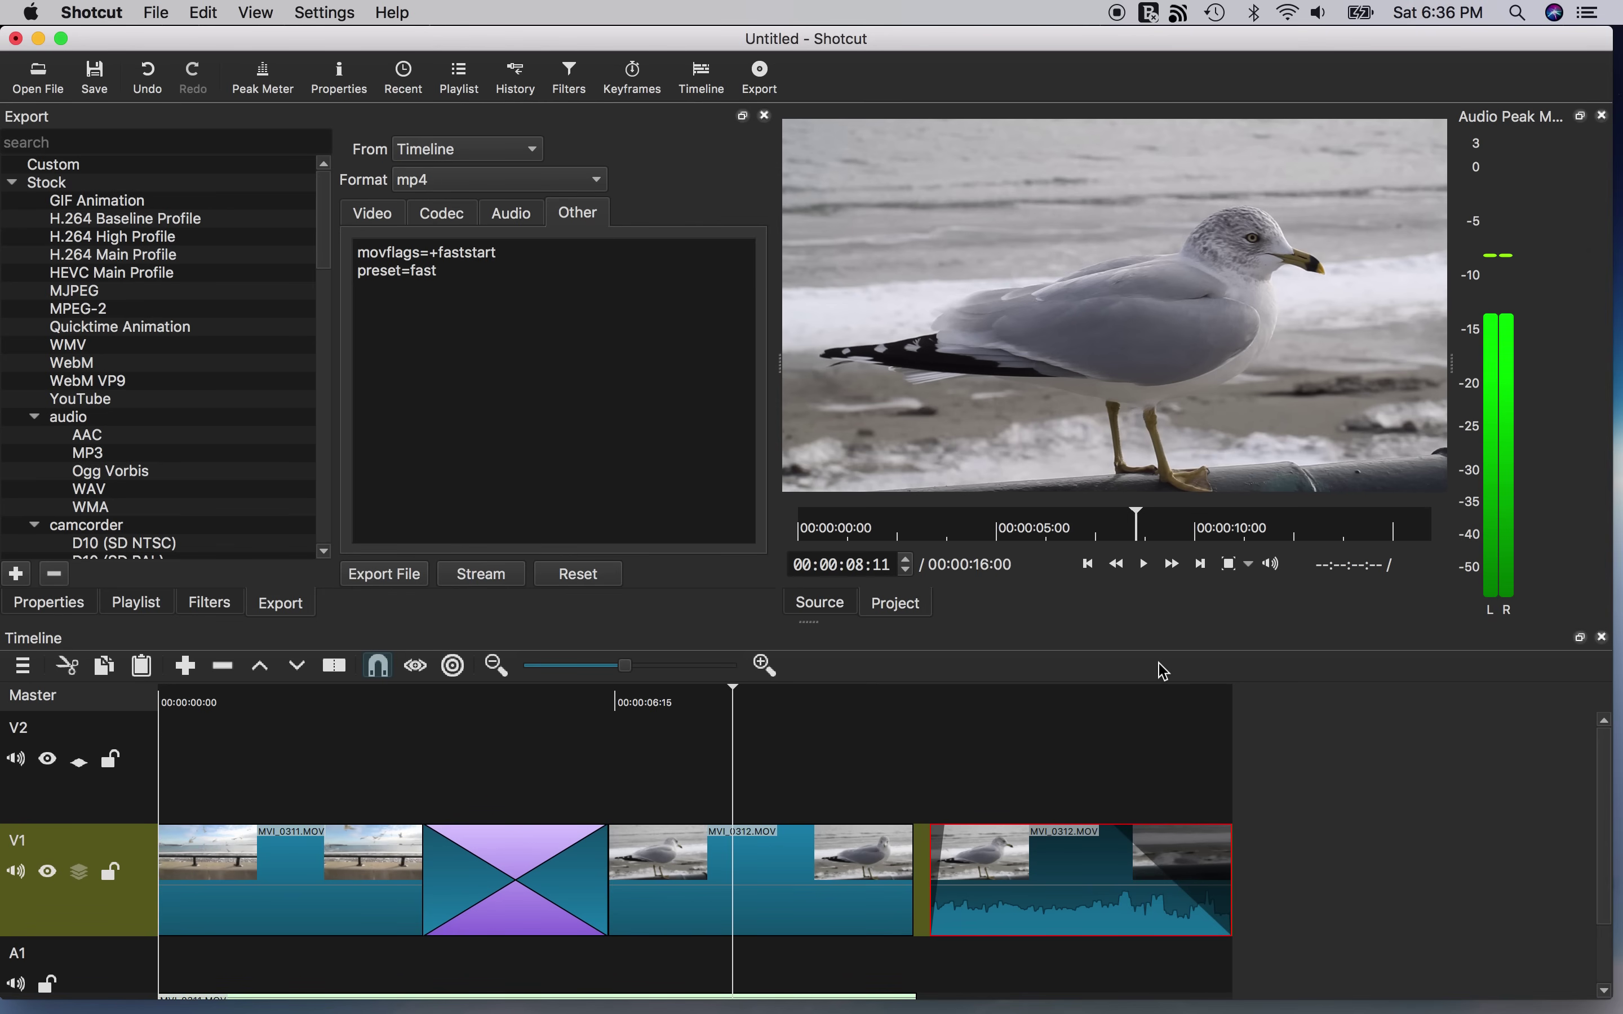
click(154, 11)
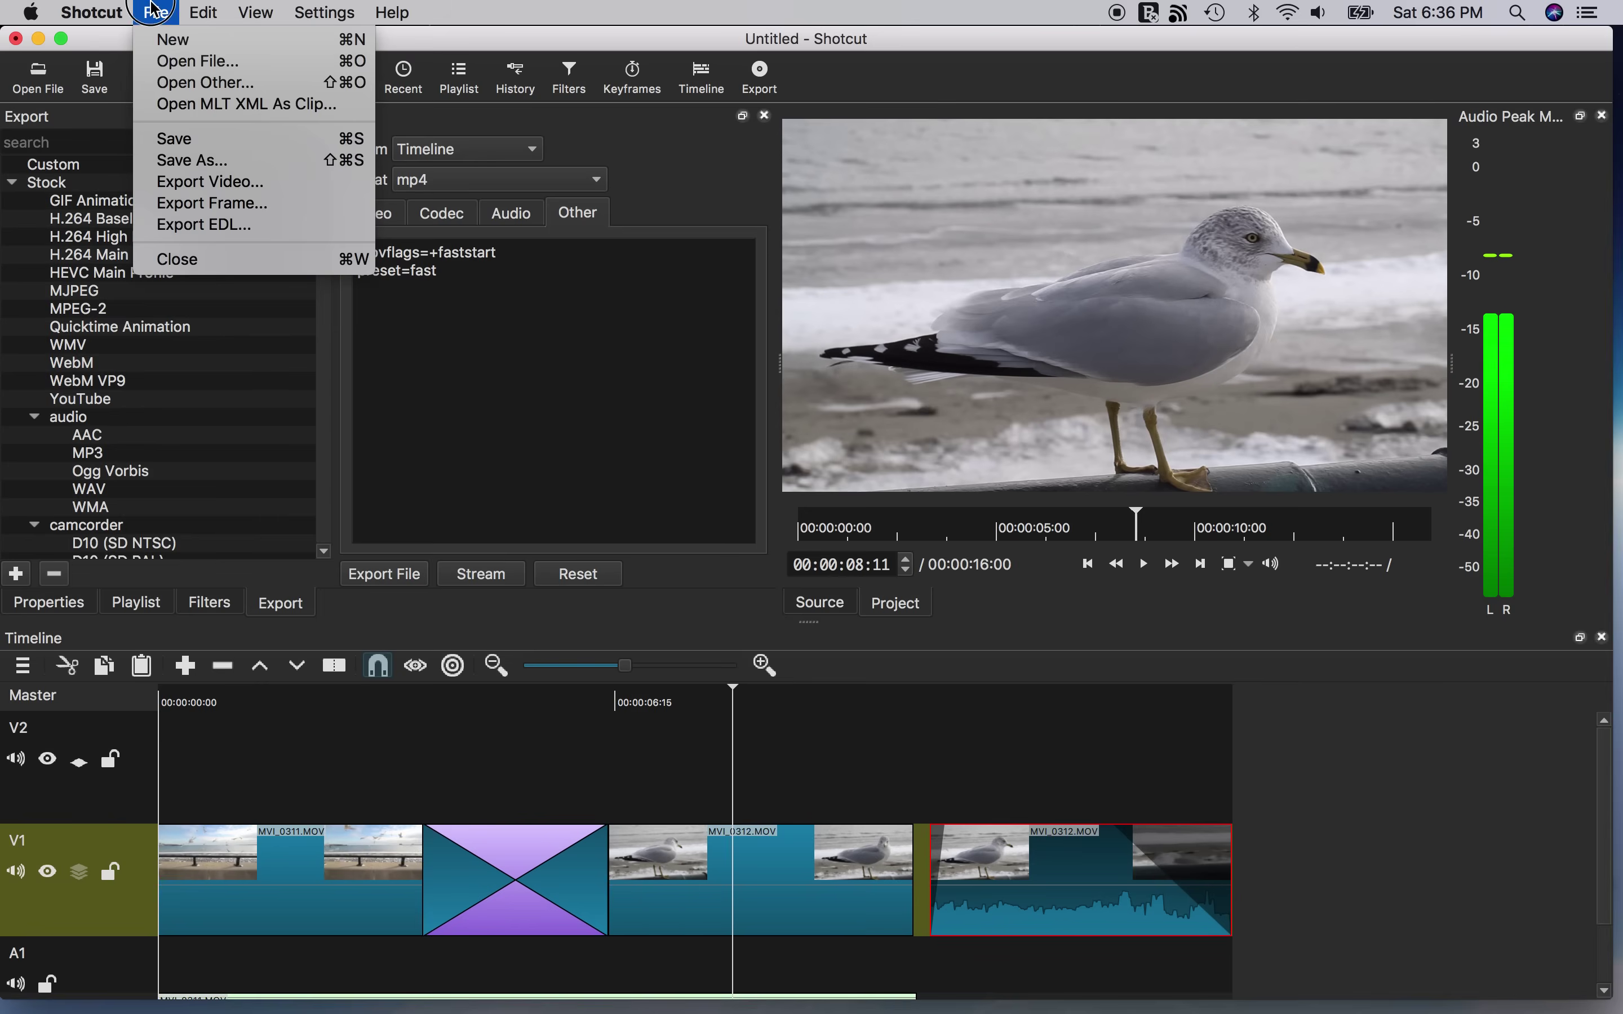
click(194, 161)
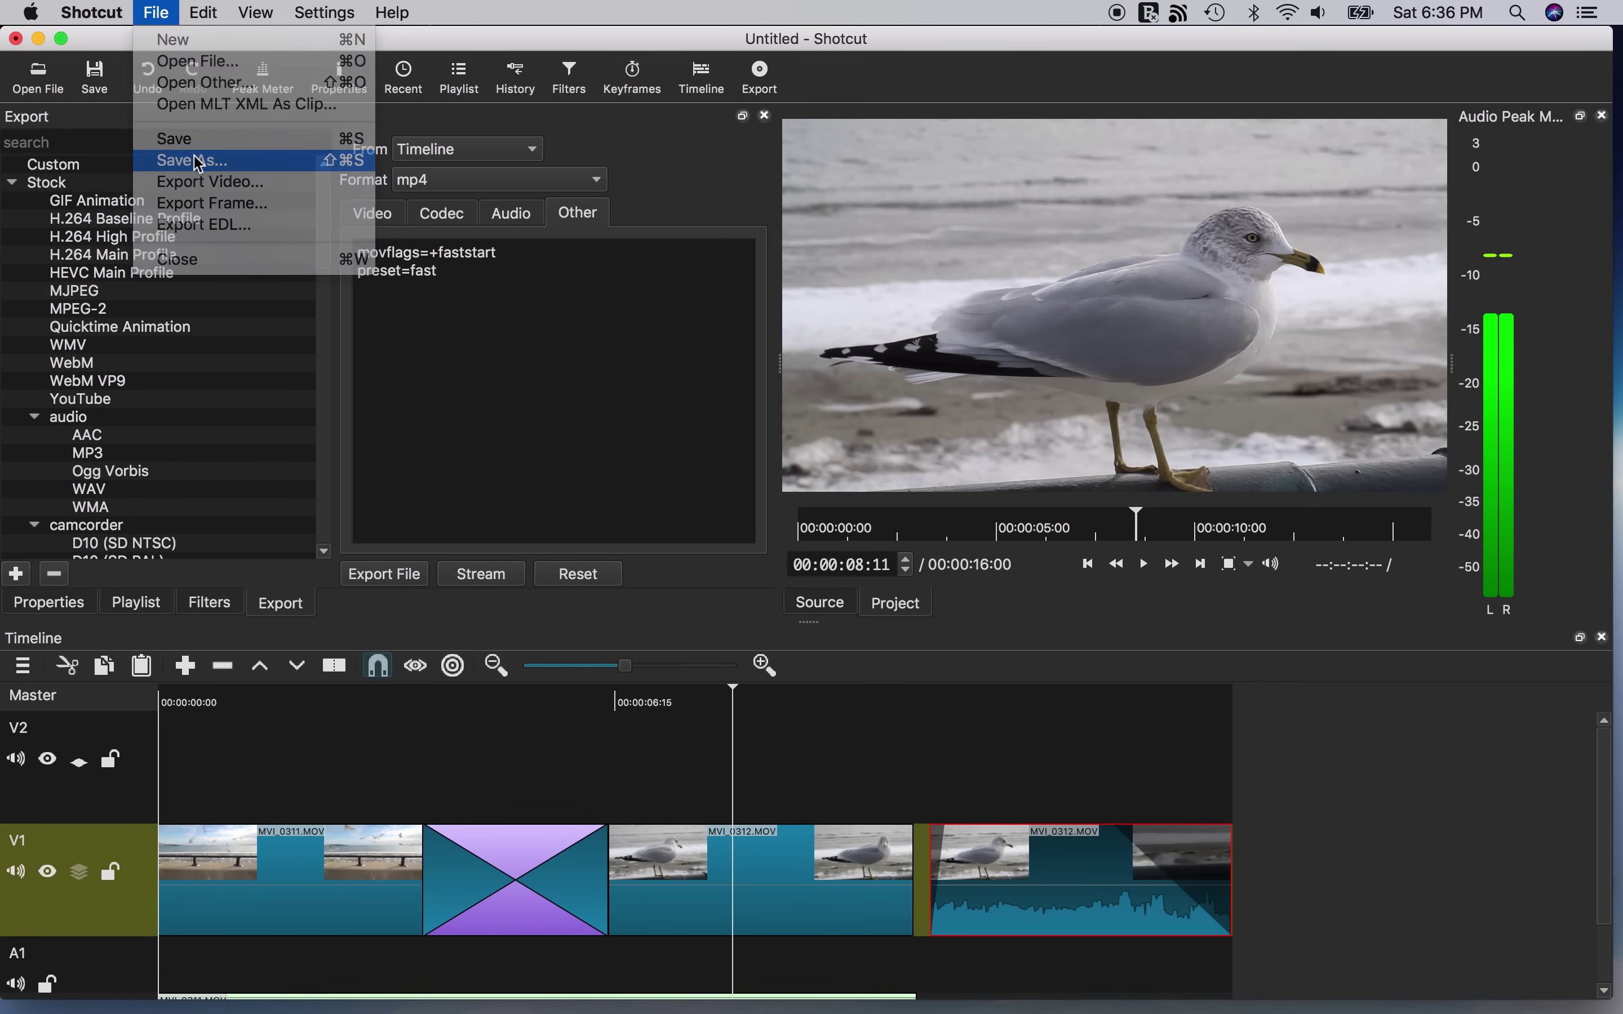
click(857, 393)
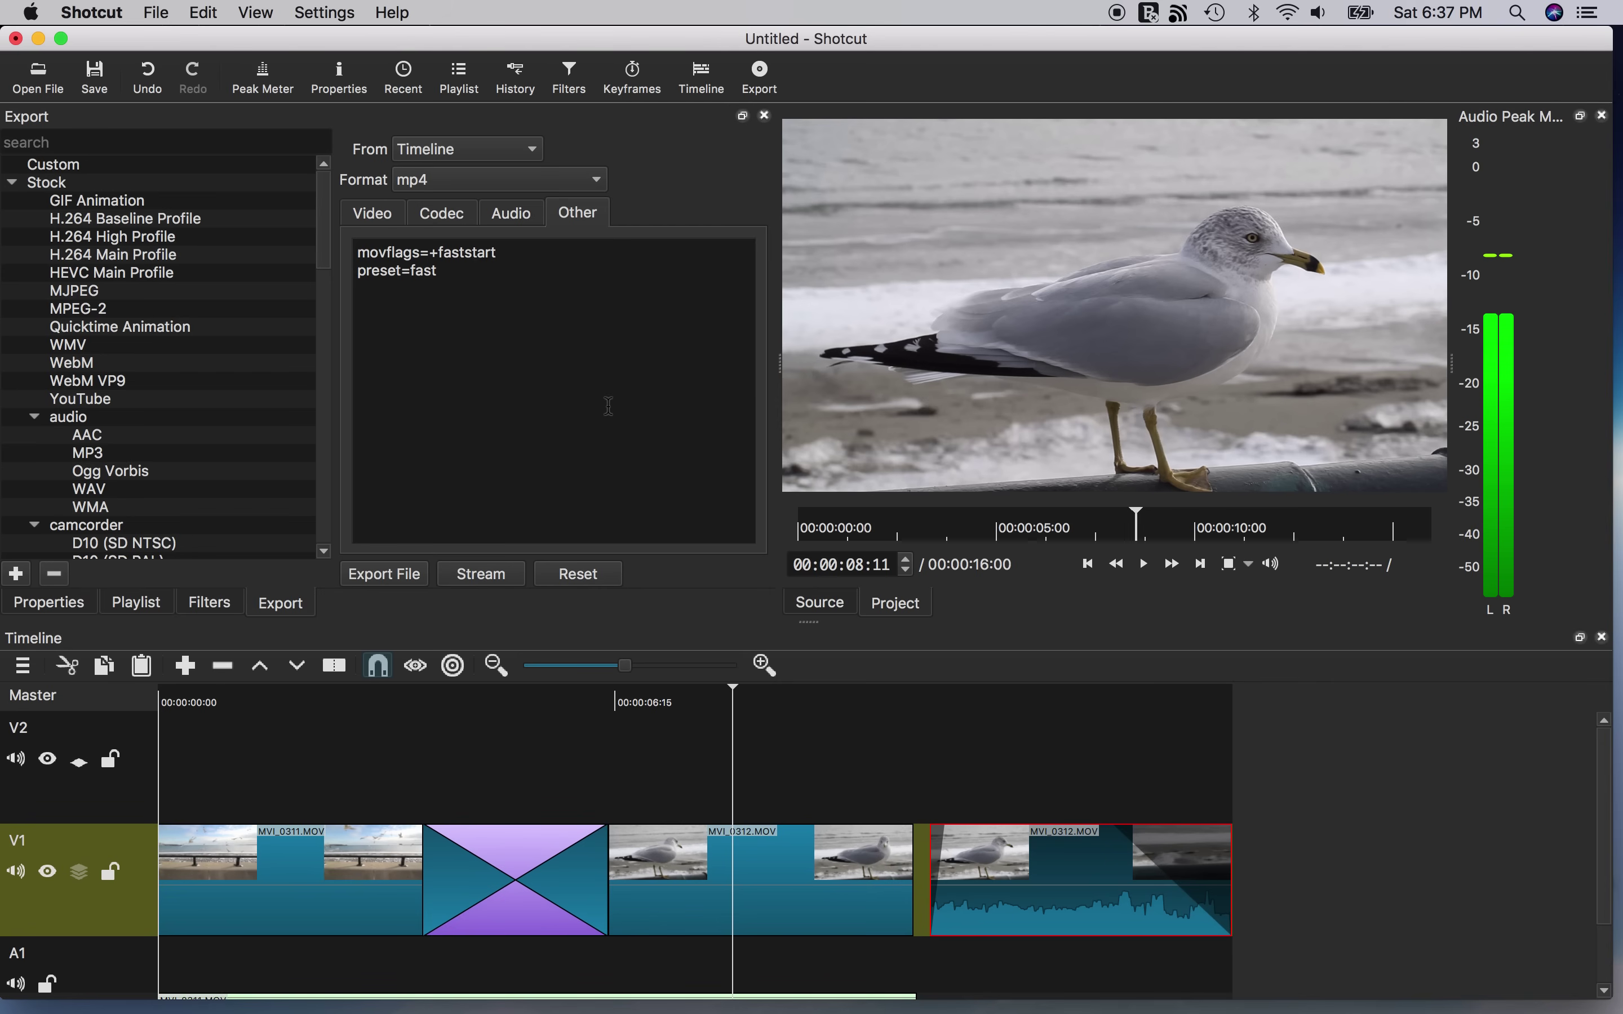